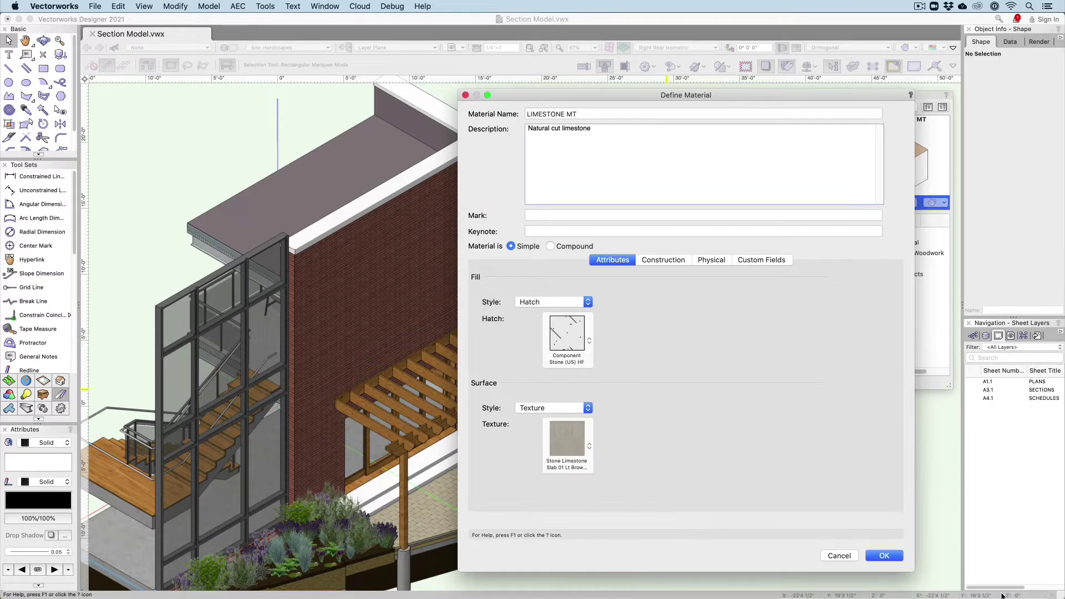
Turn off volume reporting for the LIMESTONE MT material and set its construction category to Masonry.
click(666, 261)
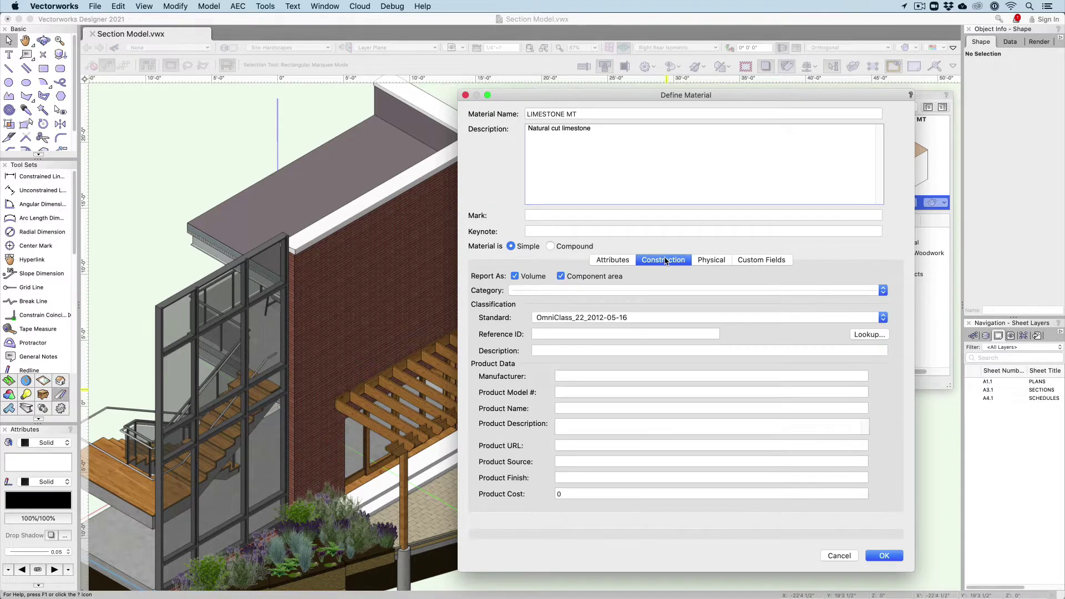
click(514, 275)
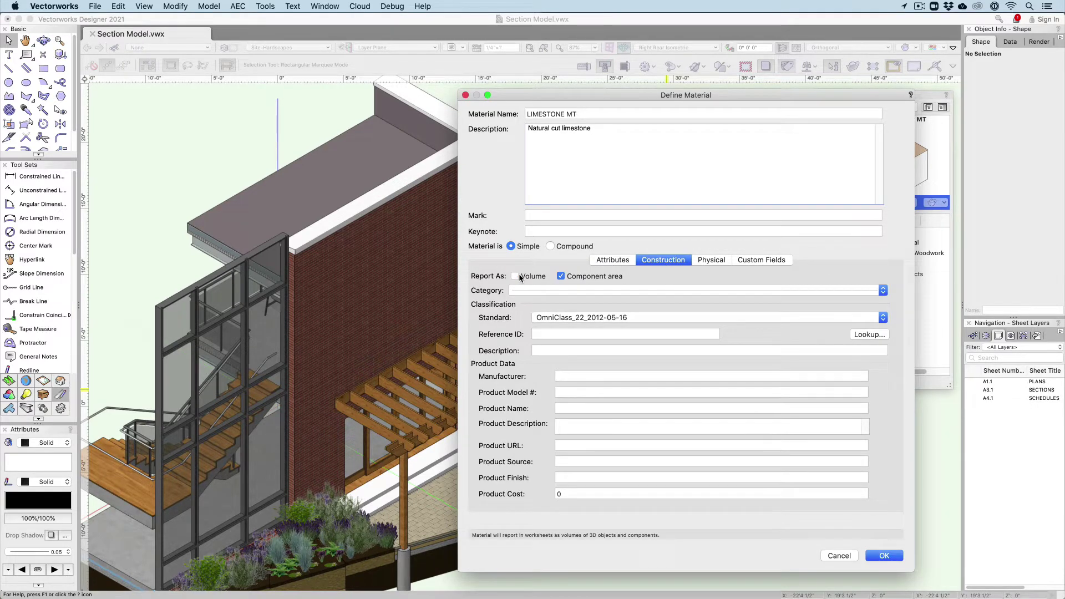
click(519, 292)
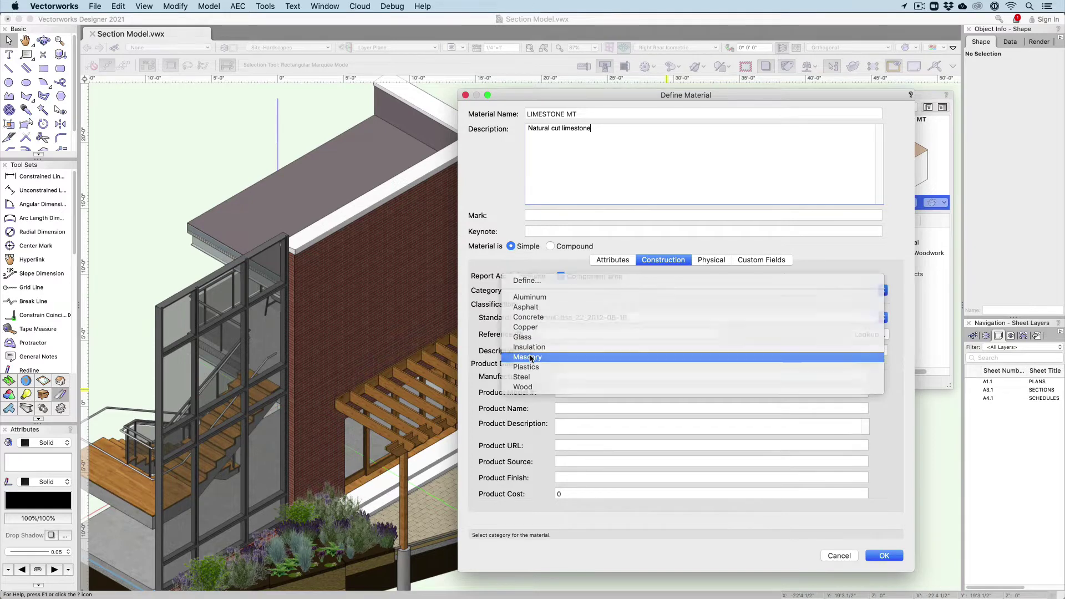
click(721, 357)
Look up "Stone" in the OmniClass classification and assign 22-04 40 00 Stone Assemblies to the limestone material.
click(873, 335)
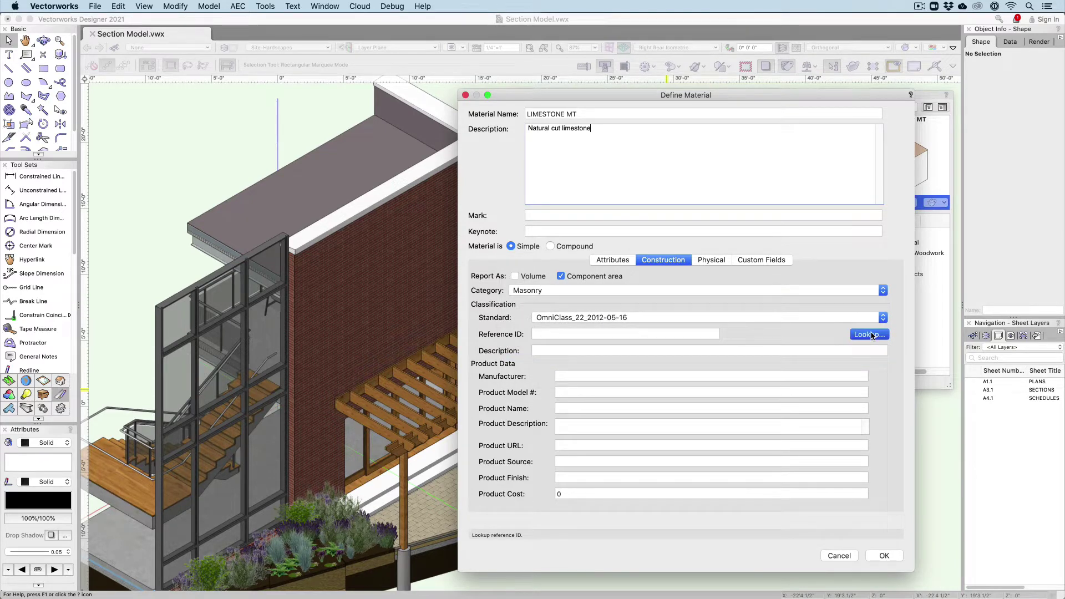
text(Stone)
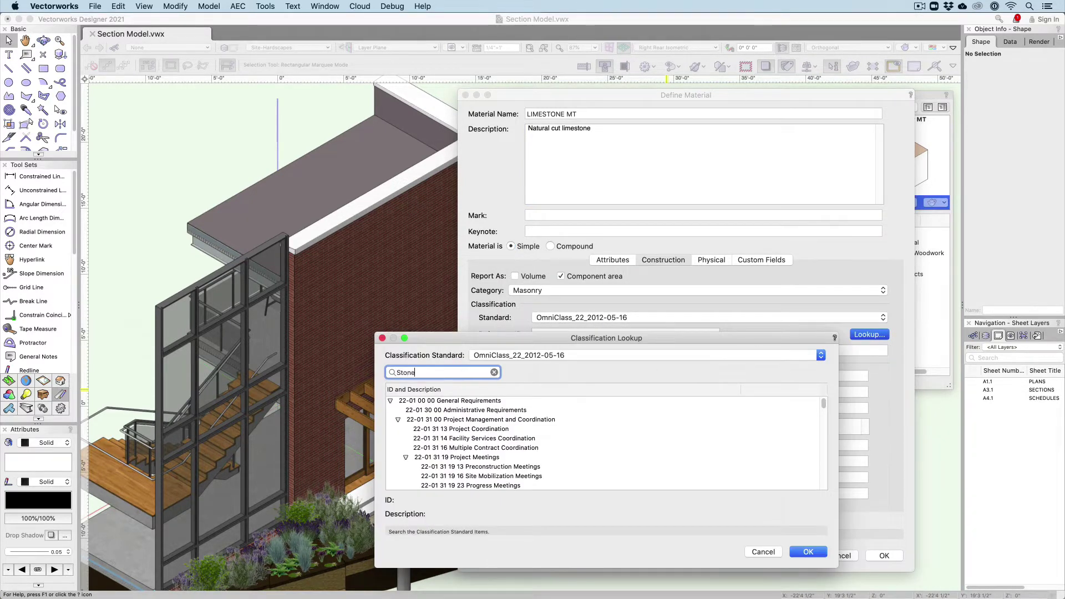
click(466, 485)
key(Return)
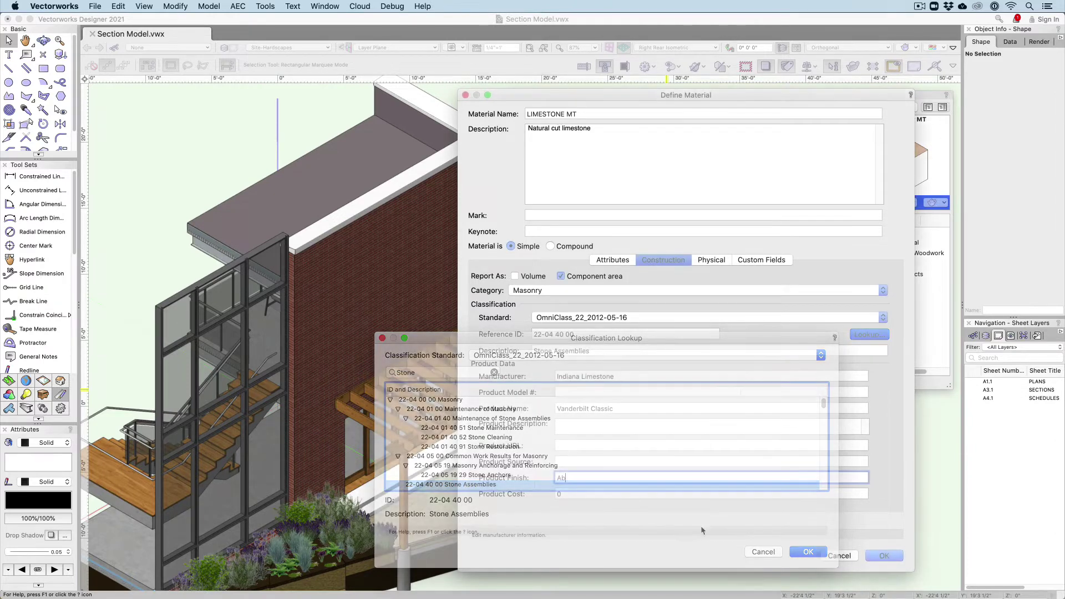
Fill in the limestone's manufacturer Indiana Limestone, product name Vanderbilt Classic, finish Abrasive and cost 35, and save the material.
key(Tab)
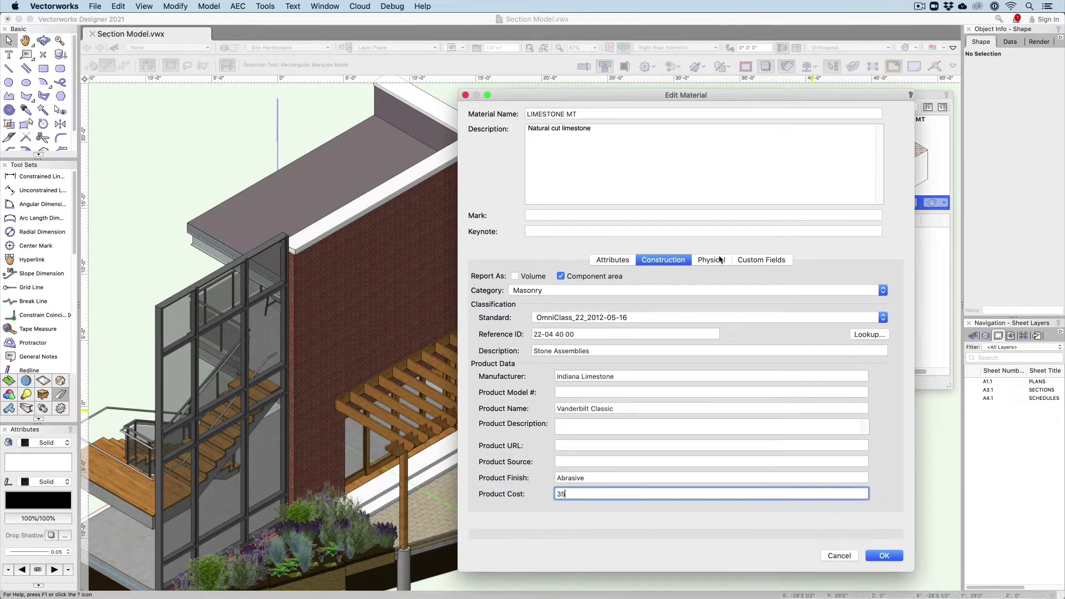
click(715, 259)
click(758, 260)
click(883, 555)
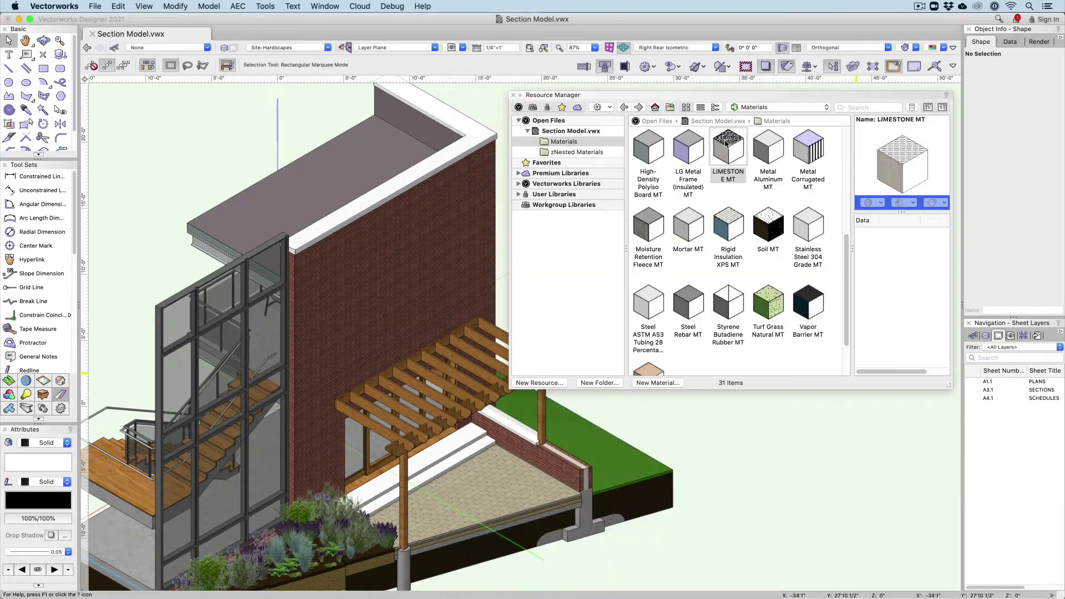
Apply the LIMESTONE MT material to the roof parapet coping, the low garden wall cap and the steps by the pergola.
drag(726, 145, 450, 451)
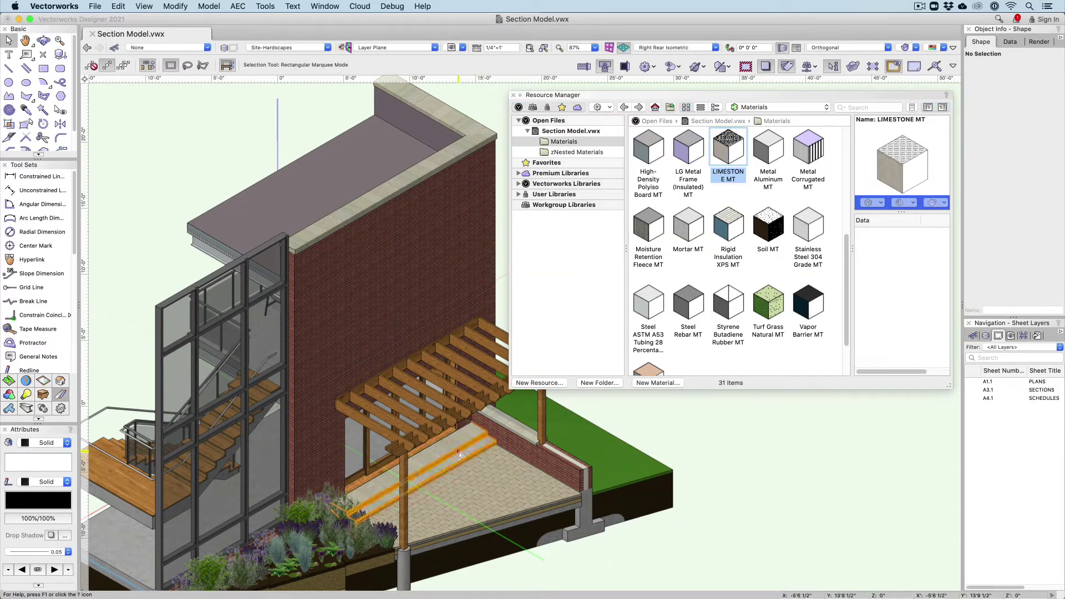
Edit the Brick Clay Roman MT material and change its surface texture to the black Brick Modular Running Bond.
scroll(776, 274, up, 5)
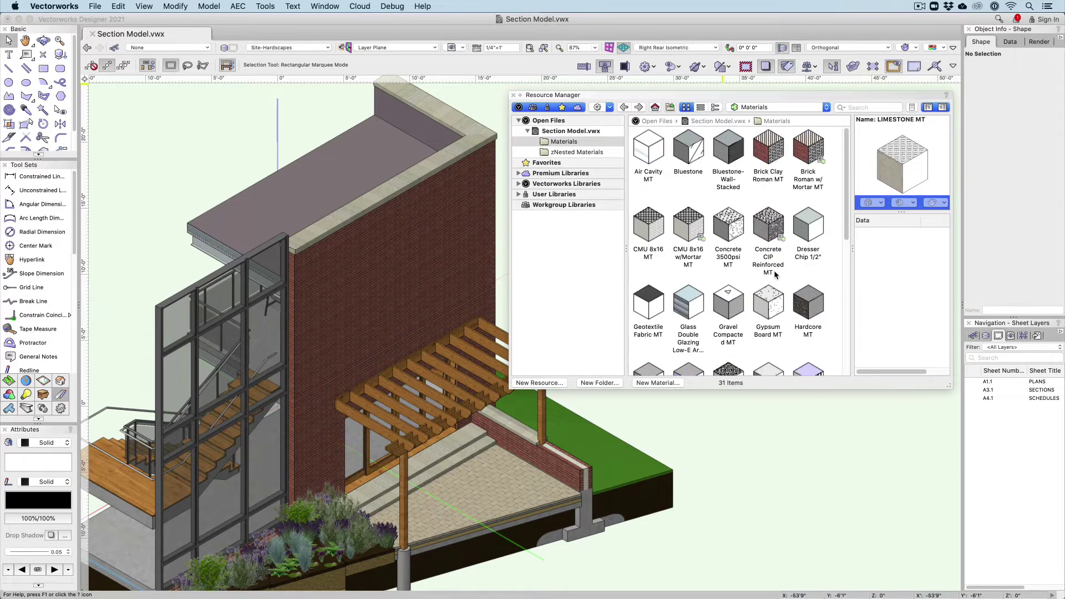
click(772, 147)
right_click(770, 146)
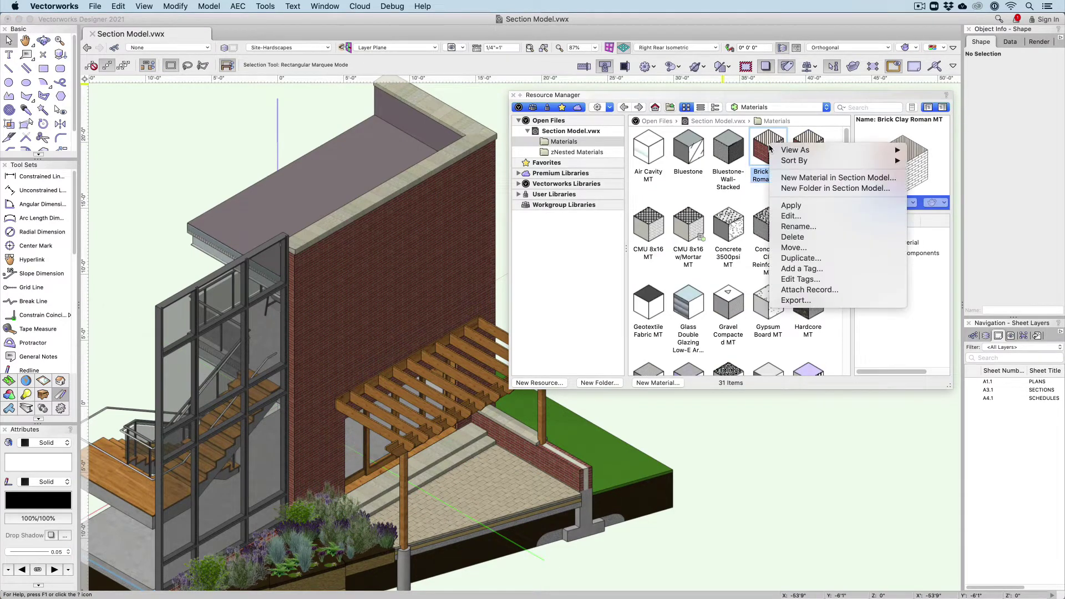
click(787, 216)
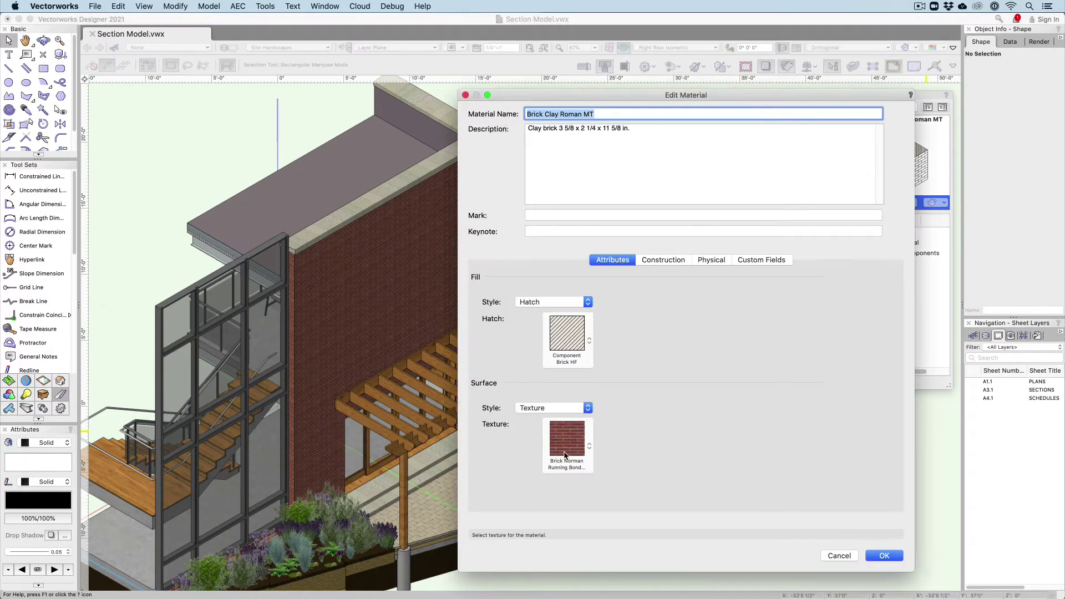
click(565, 449)
click(866, 450)
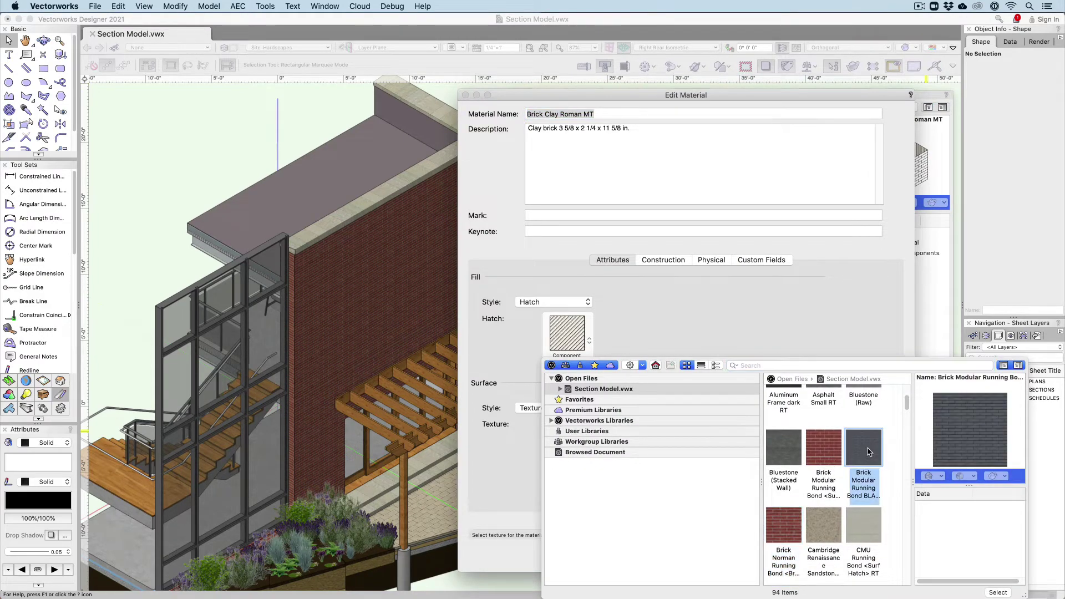
click(998, 591)
Update the brick's product data to model Romero, name La Paloma and source International, revise its cost, and save the material.
click(662, 260)
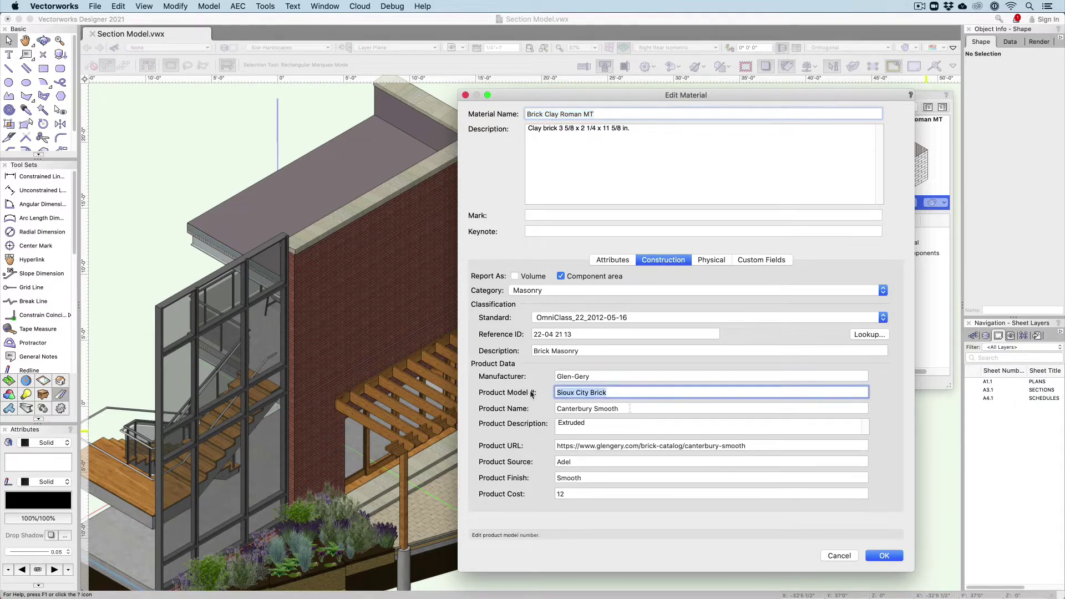
text(Romero)
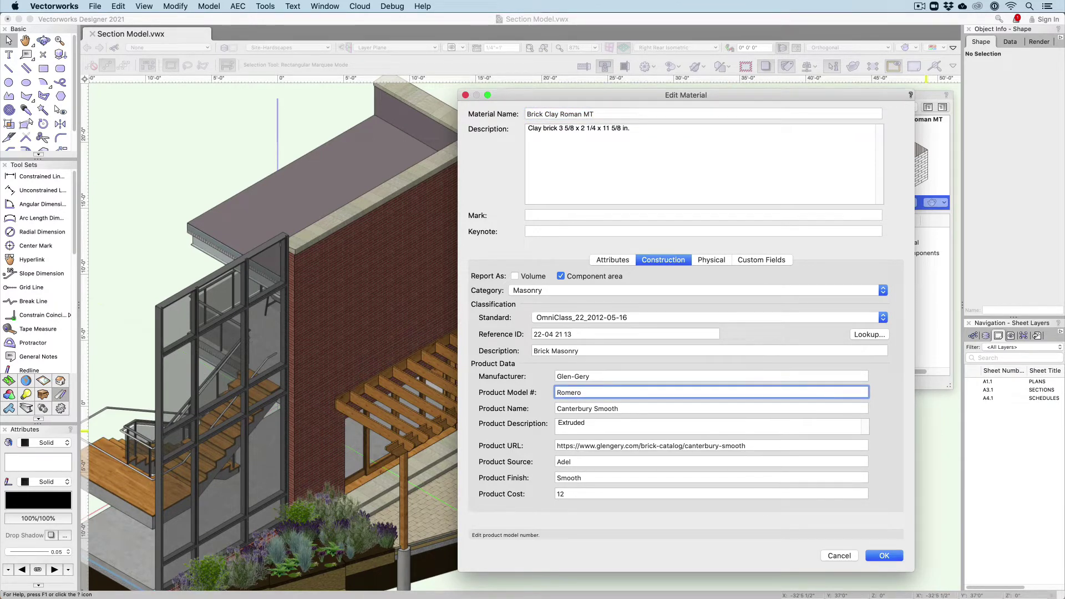
key(Tab)
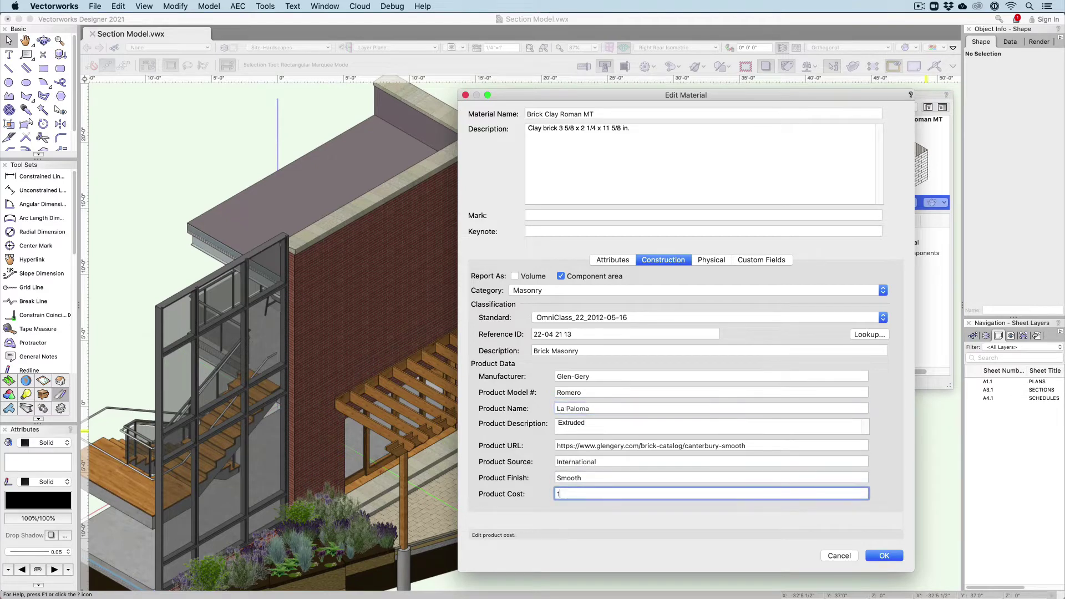
click(884, 555)
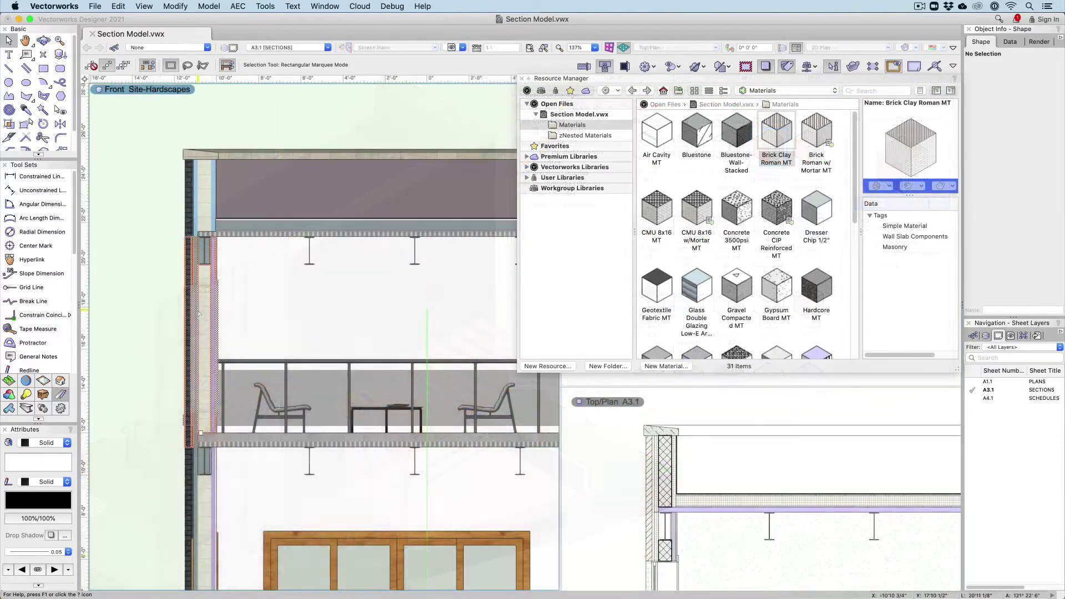
Change the Rigid Insulation component of the EXT-CMU 8"-Brick Veneer wall style to the Rigid Insulation XPS MT material.
right_click(199, 314)
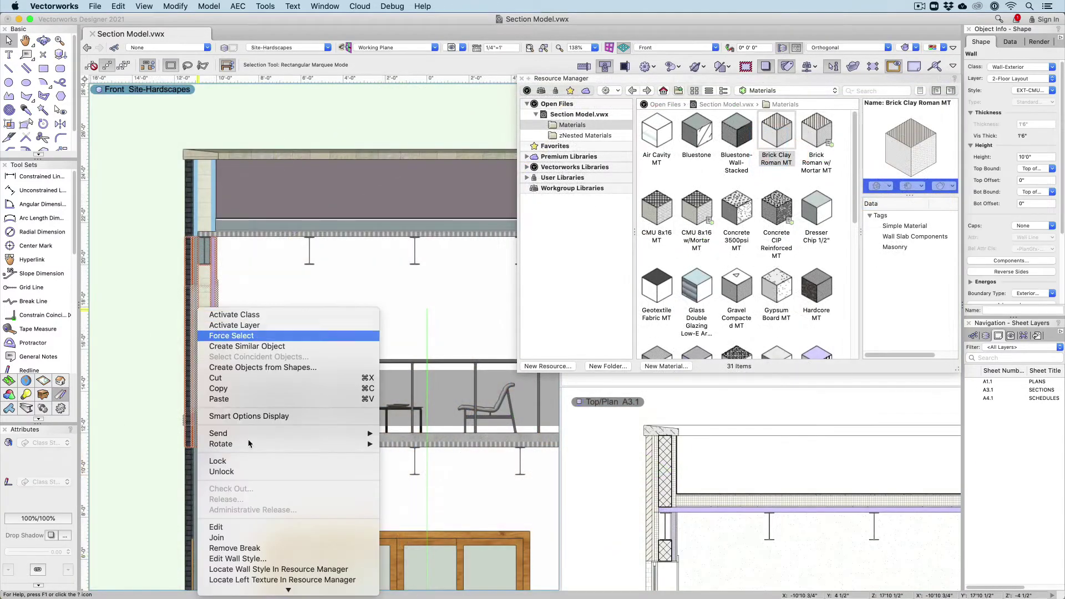
click(286, 559)
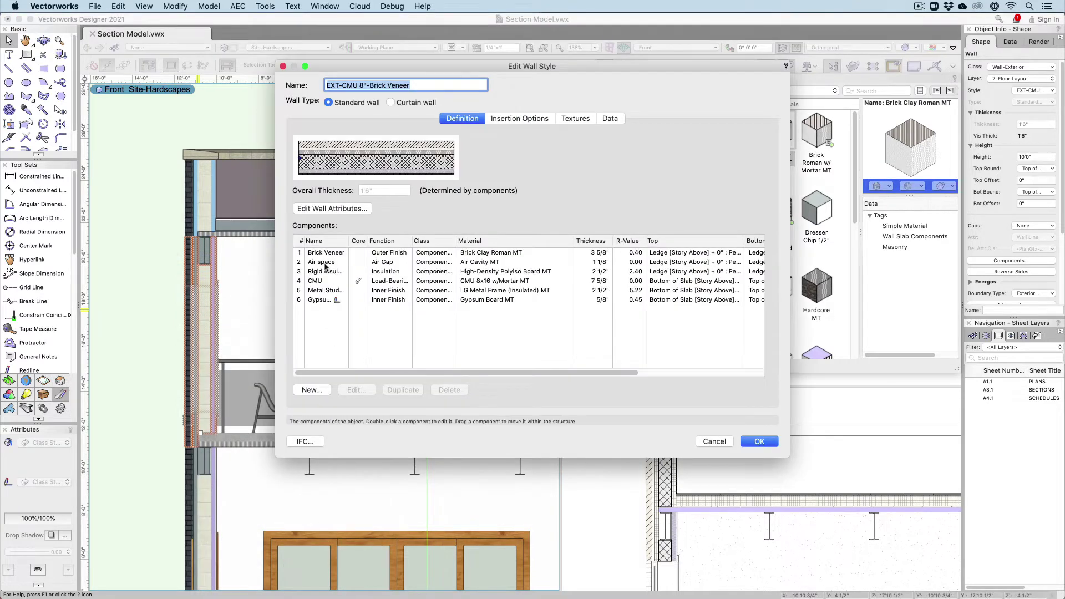
click(322, 272)
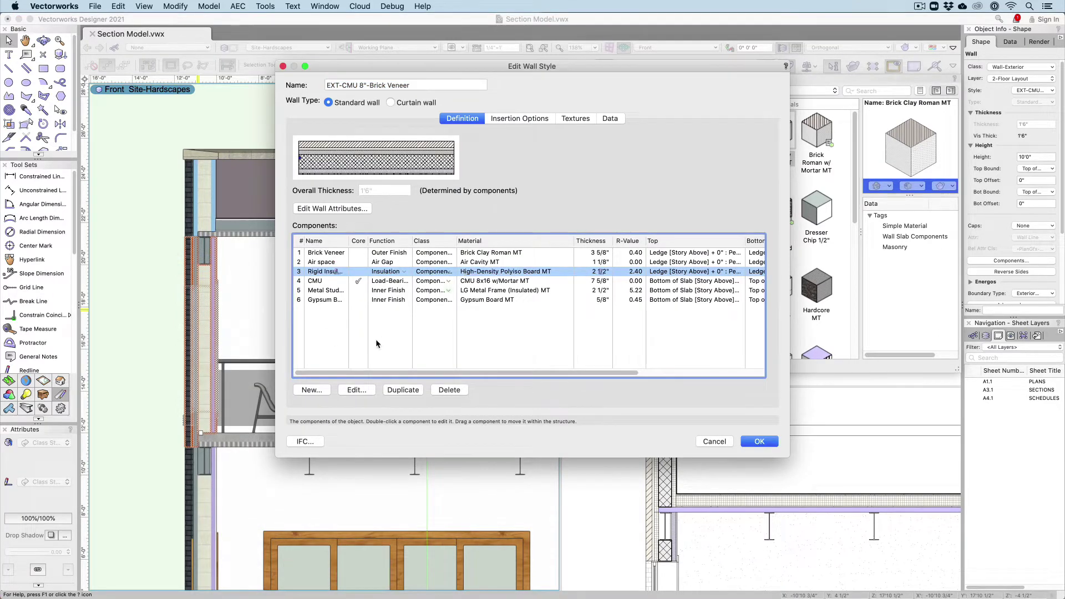
click(357, 390)
click(389, 162)
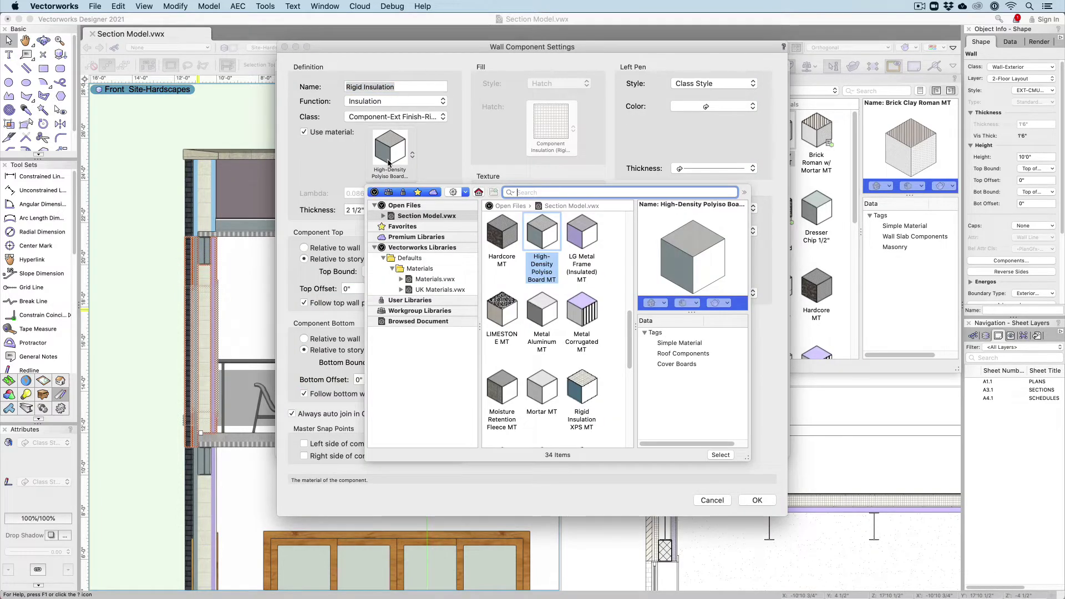
click(582, 388)
click(721, 456)
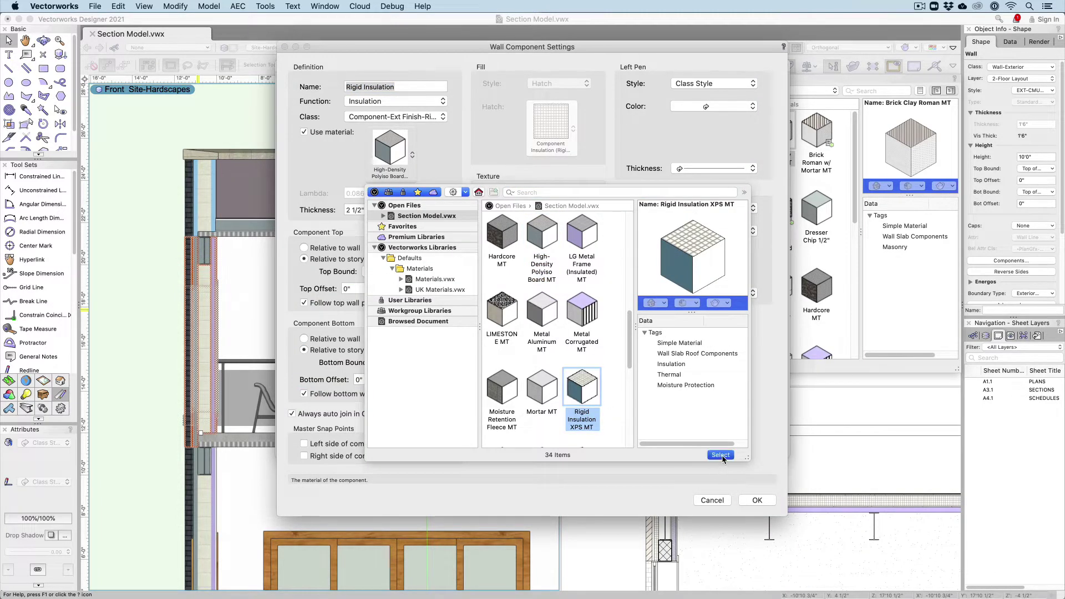
click(755, 501)
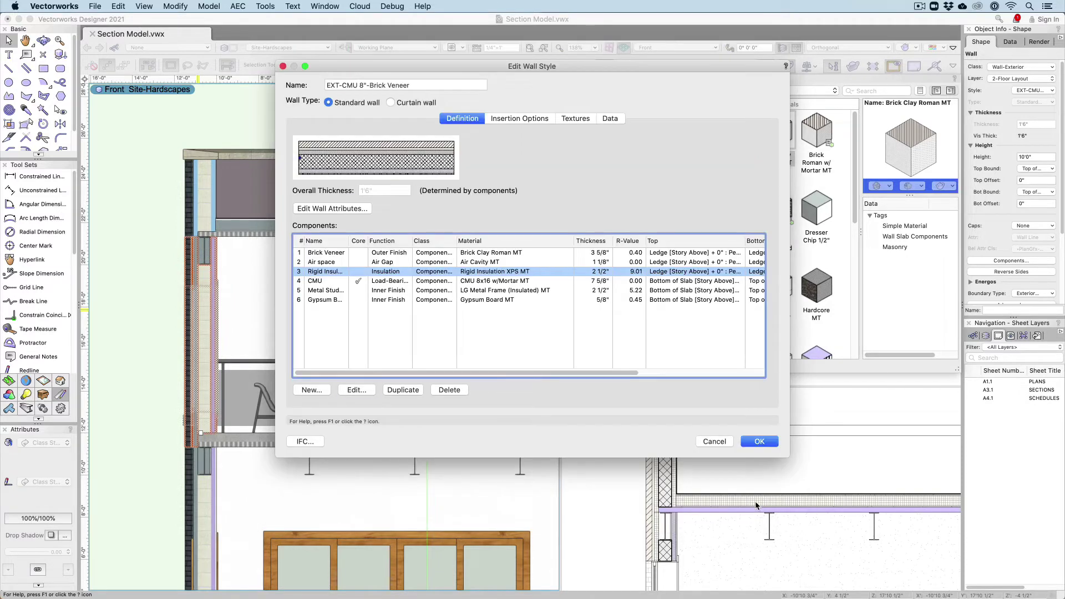
click(766, 441)
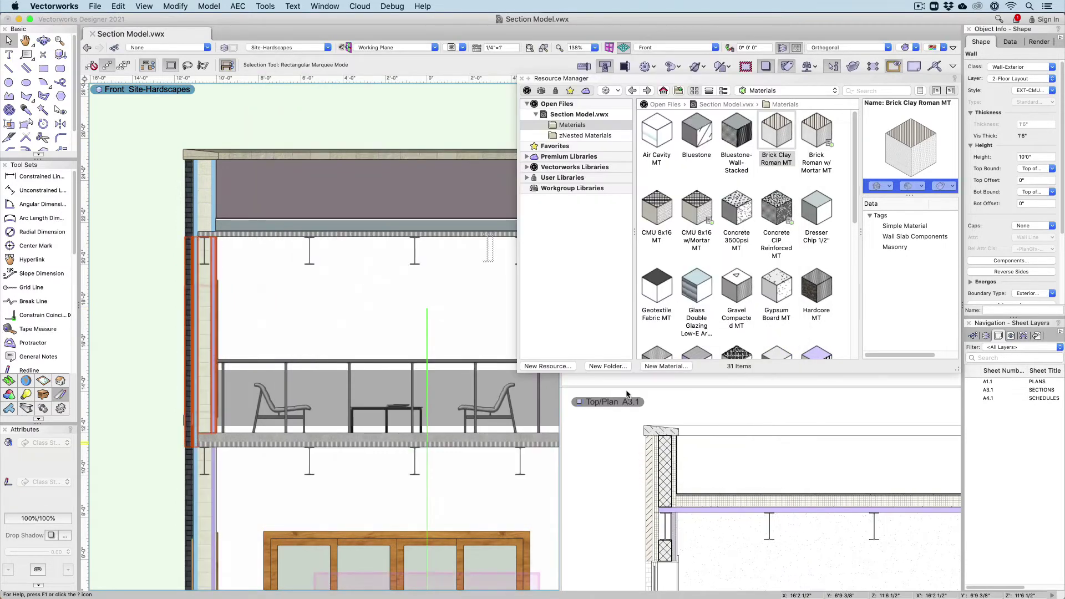
Set the fill hatch of the Rigid Insulation XPS MT material to Component Insulation (Rigid) HF and check the section viewport.
click(60, 40)
drag(157, 183, 255, 307)
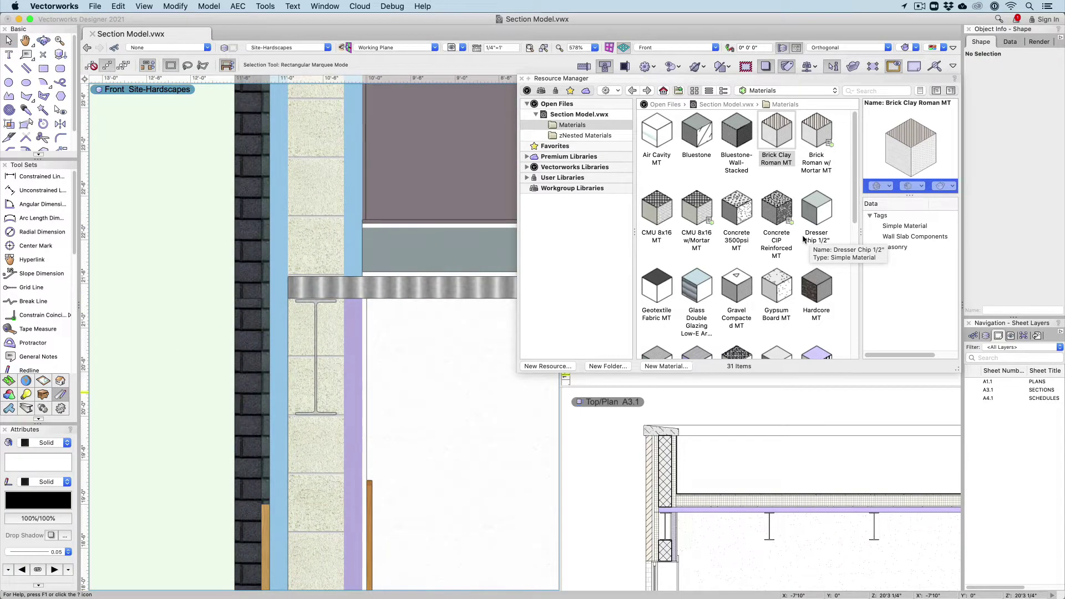
scroll(787, 244, down, 5)
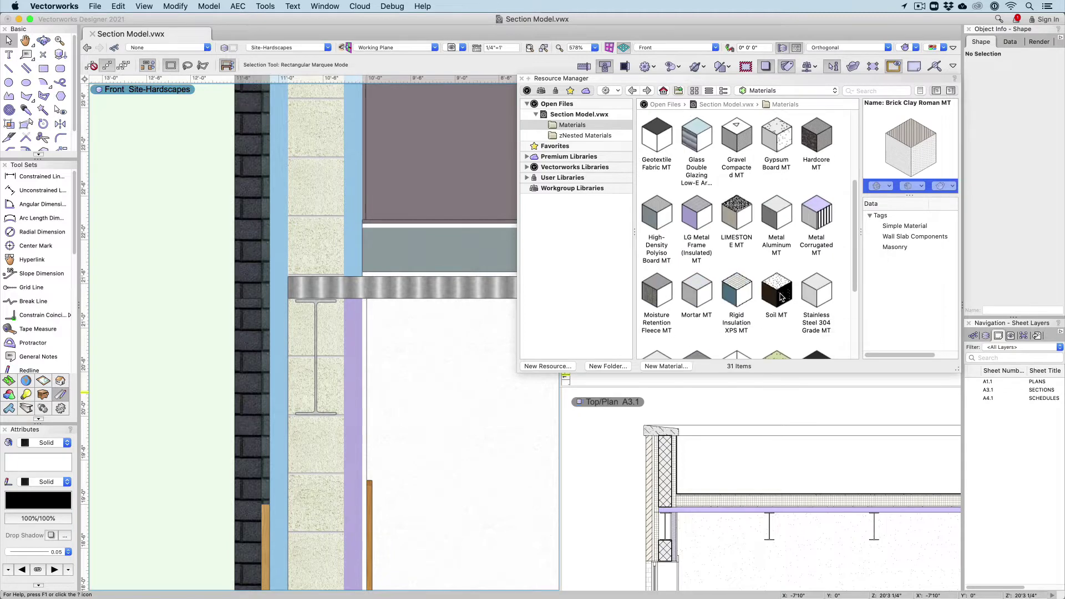
click(730, 269)
right_click(730, 269)
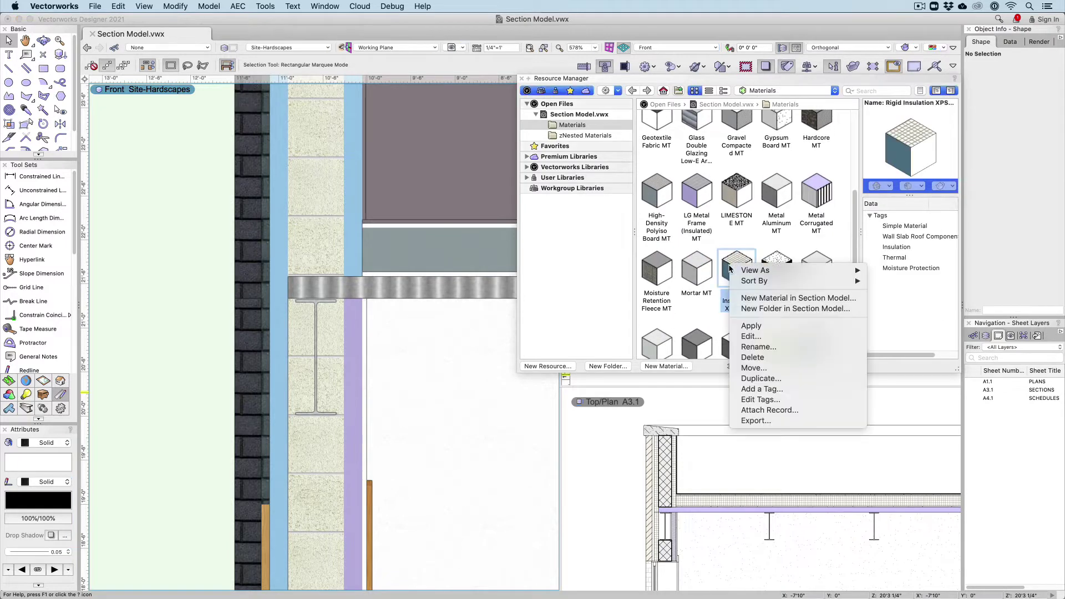
click(775, 335)
click(576, 338)
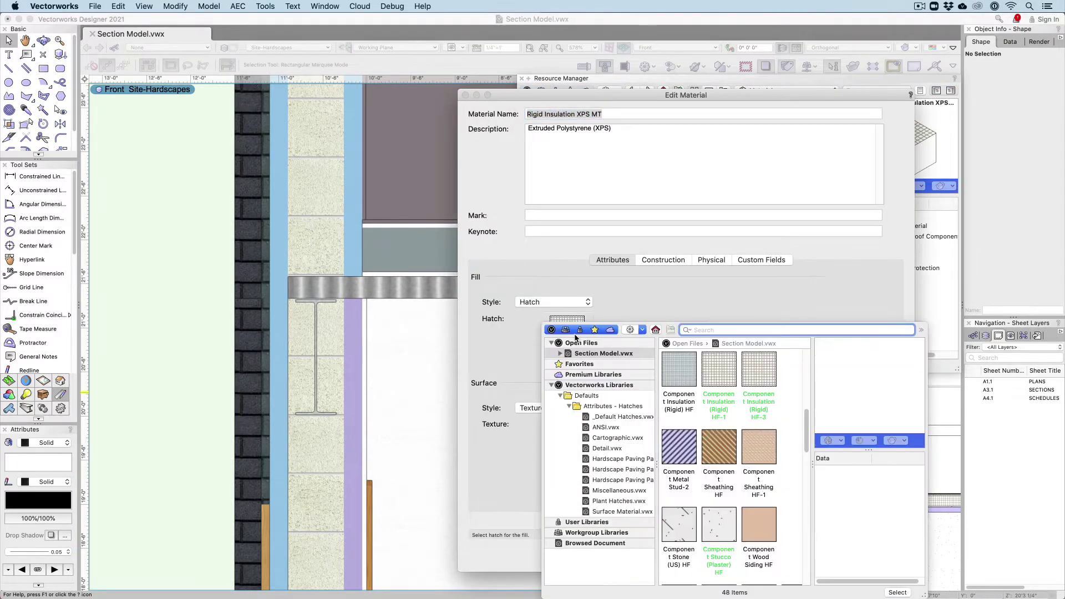
click(675, 370)
click(897, 592)
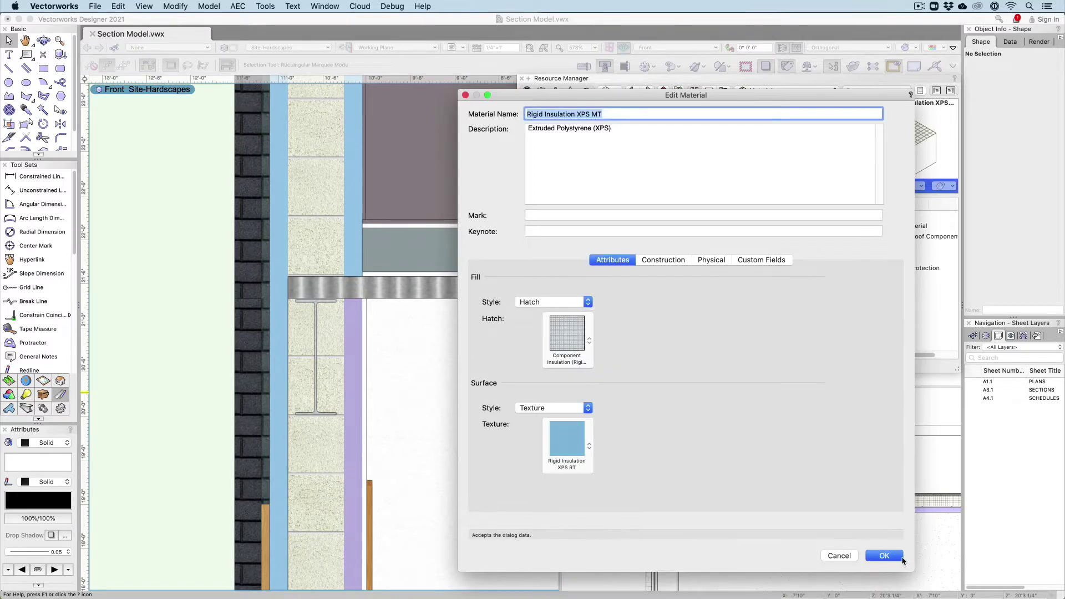
click(894, 556)
click(897, 558)
key(c)
drag(612, 474, 741, 570)
Open the A4.1 SCHEDULES sheet and place the Materials Data Sheet worksheet in the sheet's upper-left corner.
double_click(988, 399)
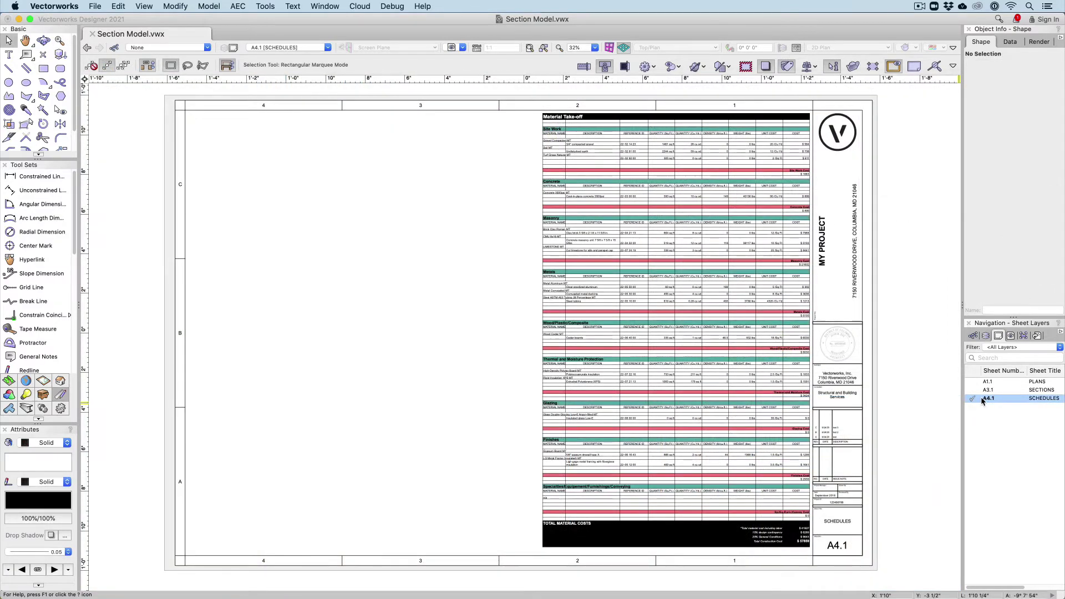
key(c)
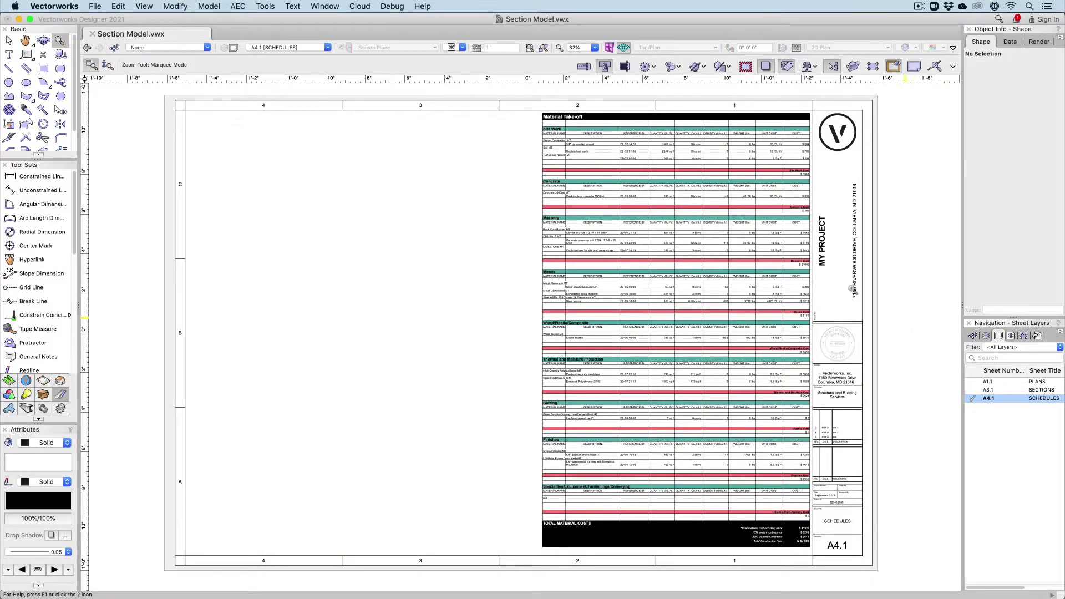
key(super+r)
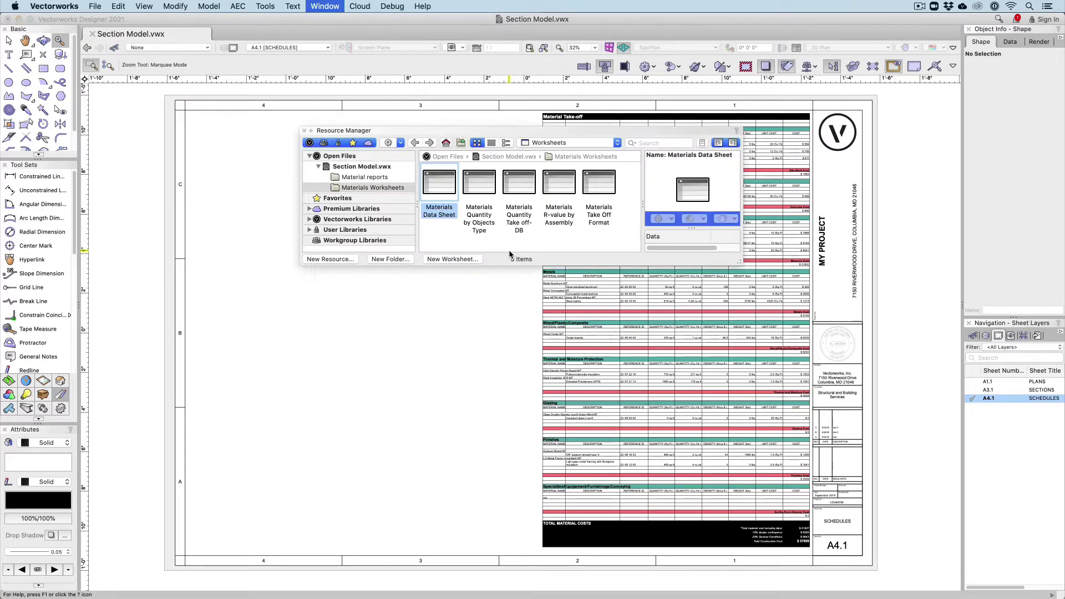
double_click(436, 184)
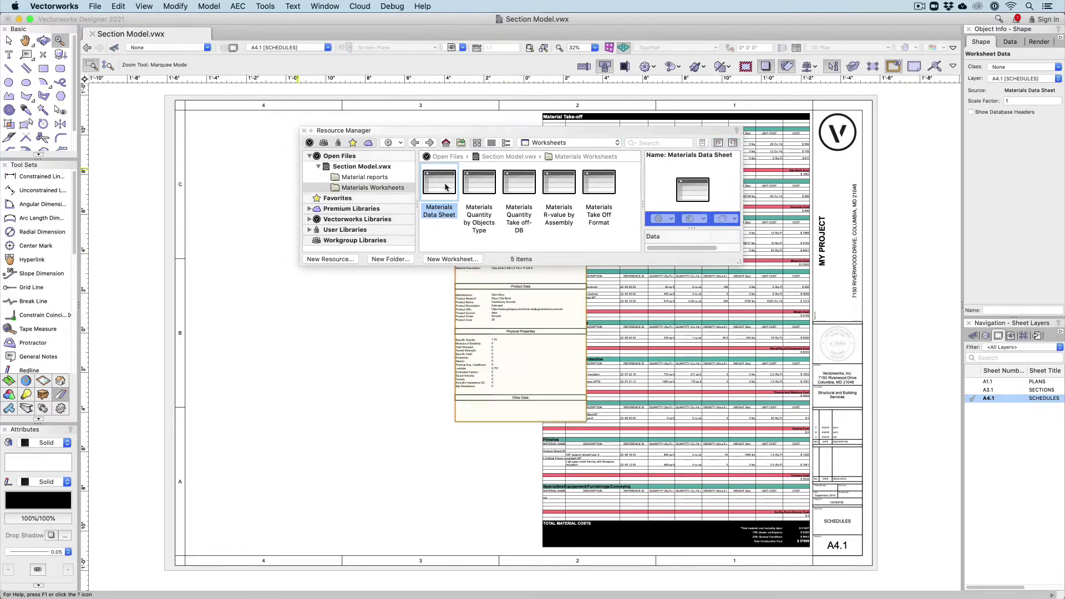
key(x)
drag(512, 289, 249, 160)
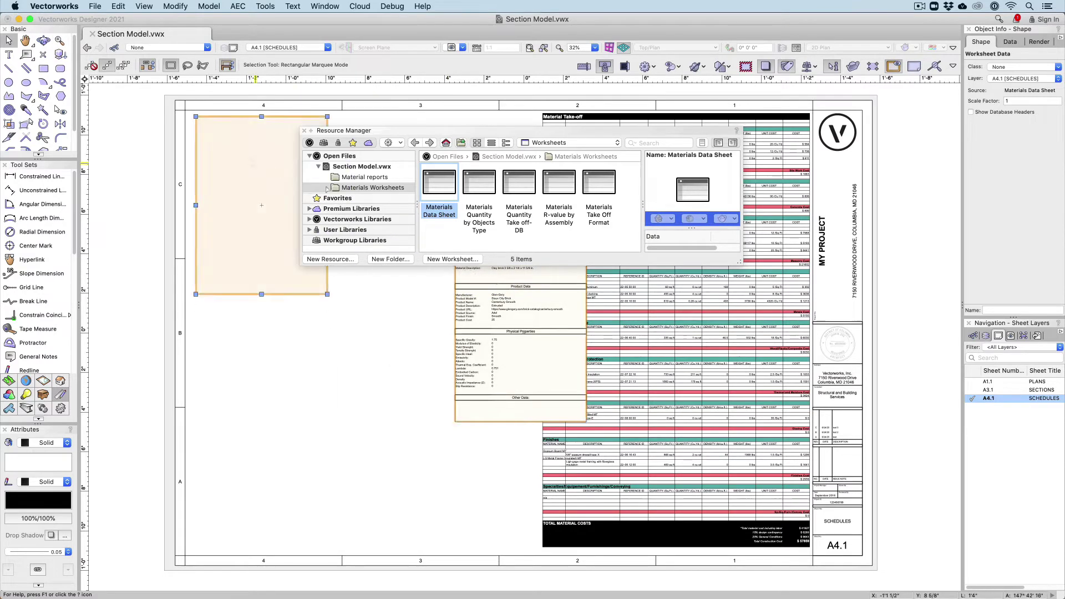
Add the Materials R-value by Assembly worksheet to the lower-left area of the A4.1 sheet.
double_click(554, 192)
drag(469, 321, 346, 417)
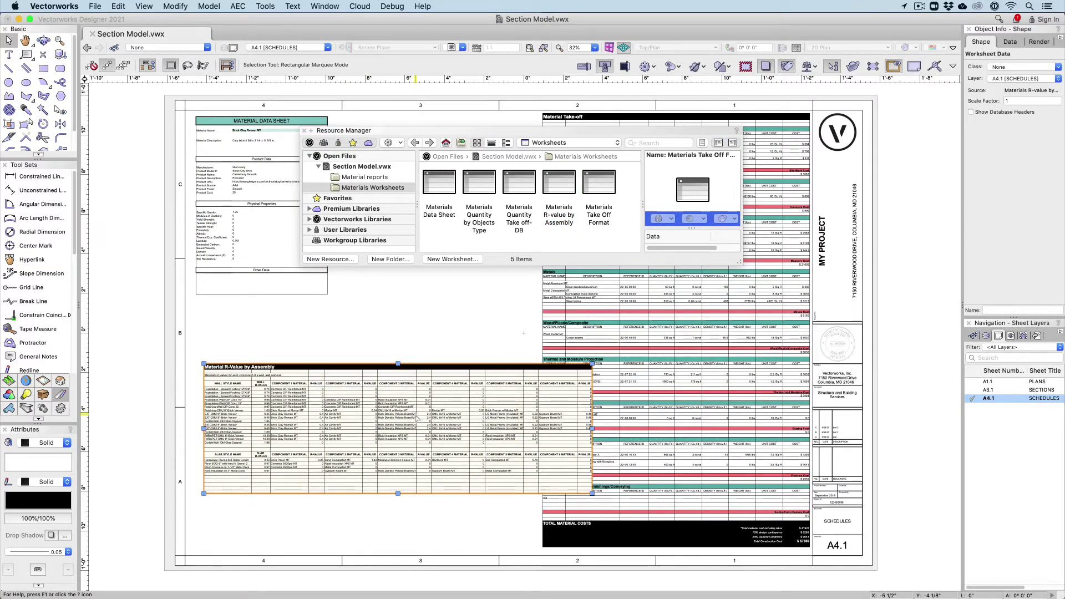
Close the Resource Manager and open the Material Take-off worksheet on the sheet to examine its quantities and costs.
click(451, 335)
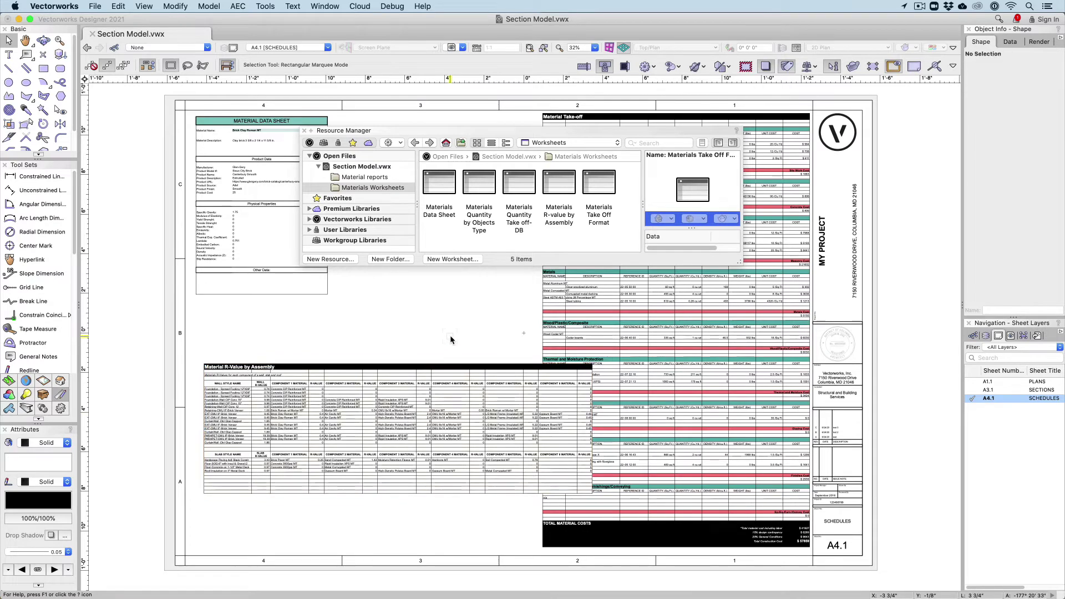
key(super+r)
double_click(620, 284)
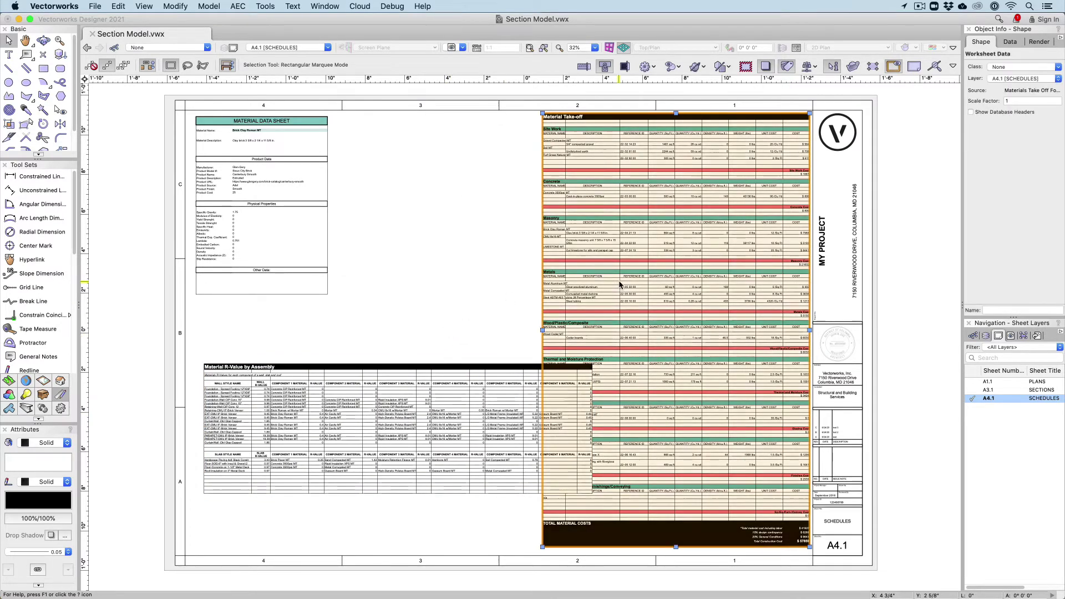
scroll(619, 281, down, 5)
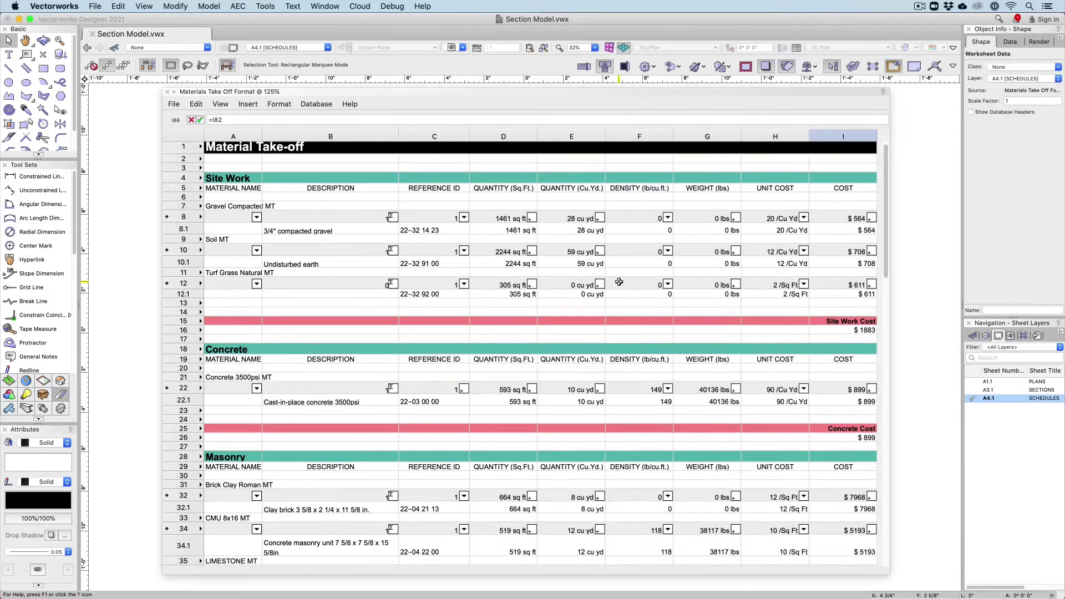
scroll(617, 282, down, 15)
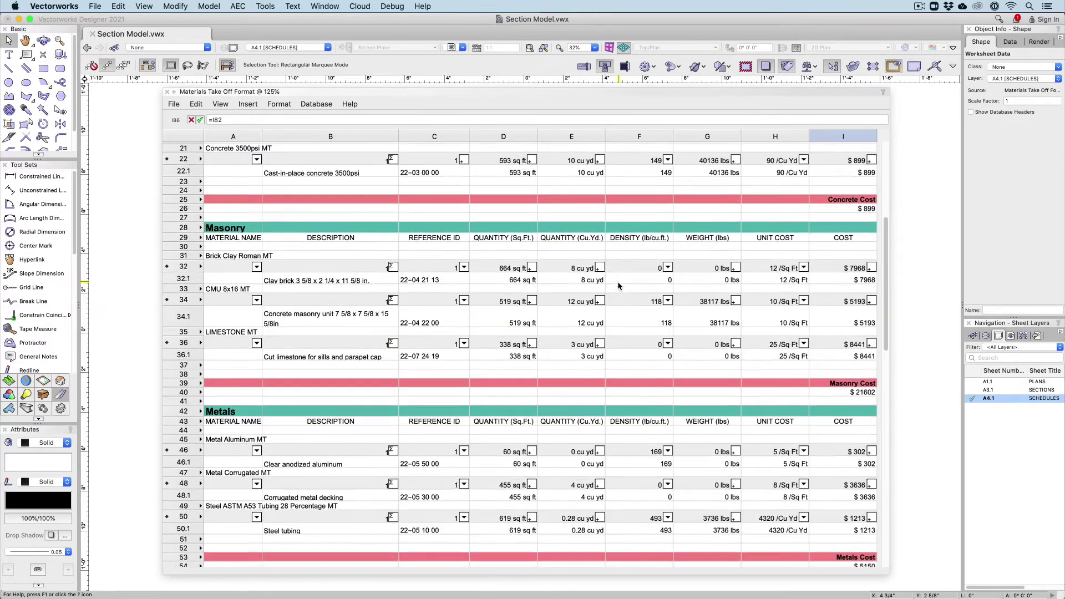
scroll(617, 282, down, 20)
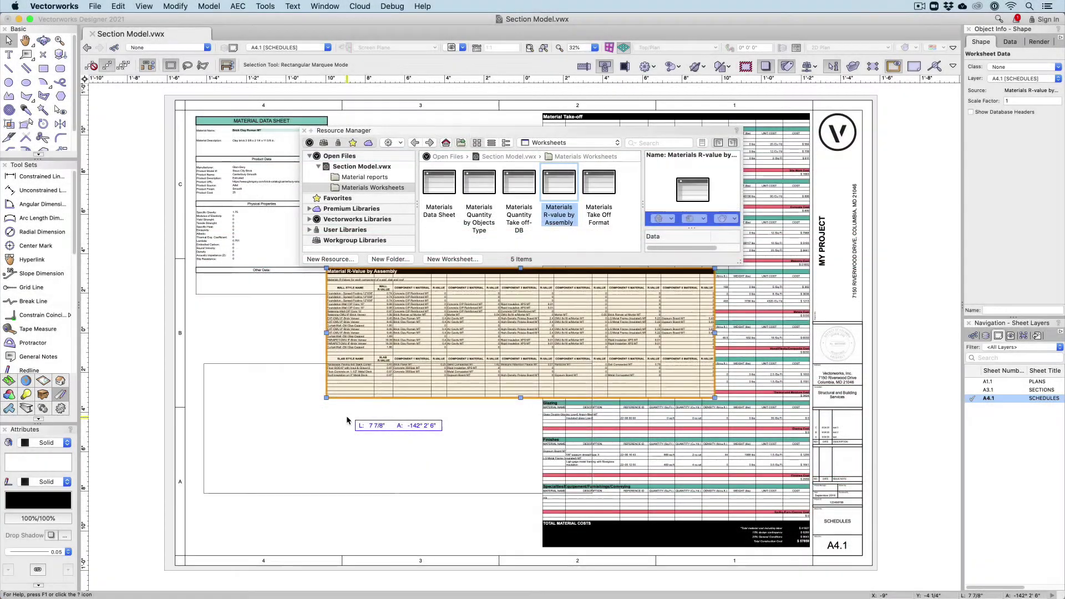
Place the Materials R-value by Assembly worksheet in the lower-left area of sheet A4.1 and close the Resource Manager.
drag(346, 420, 348, 421)
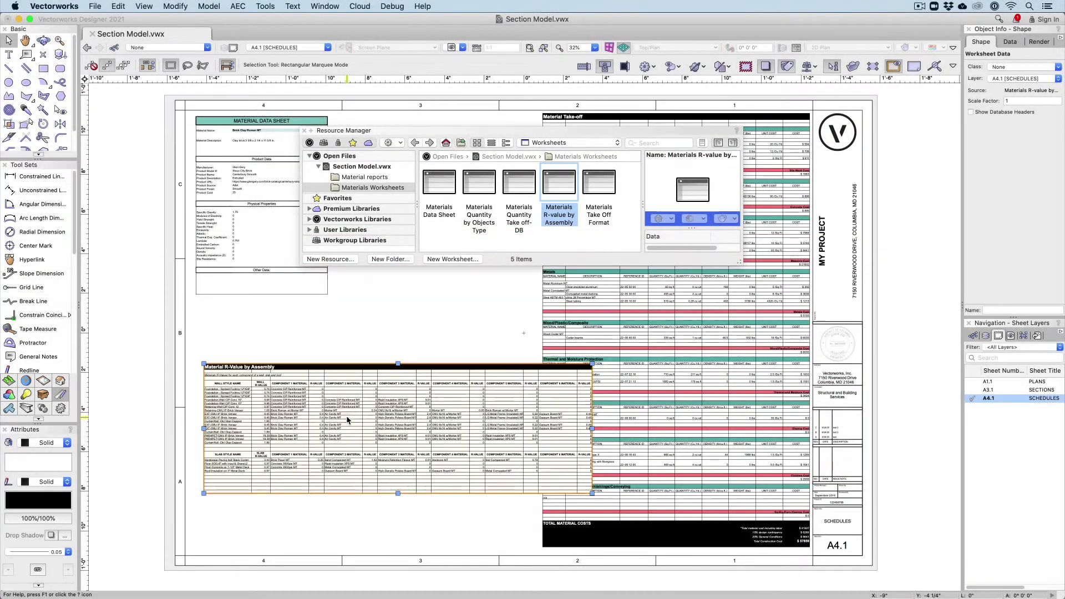
click(450, 336)
key(super+r)
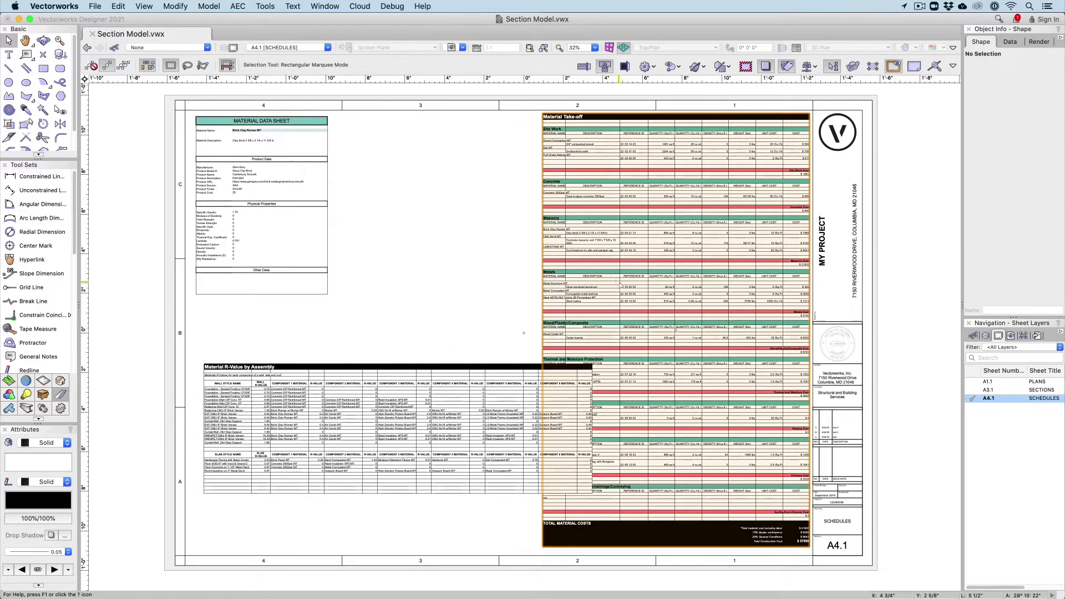
Reopen the Material Take-off worksheet and review the quantities, unit costs and costs of each material division.
double_click(620, 284)
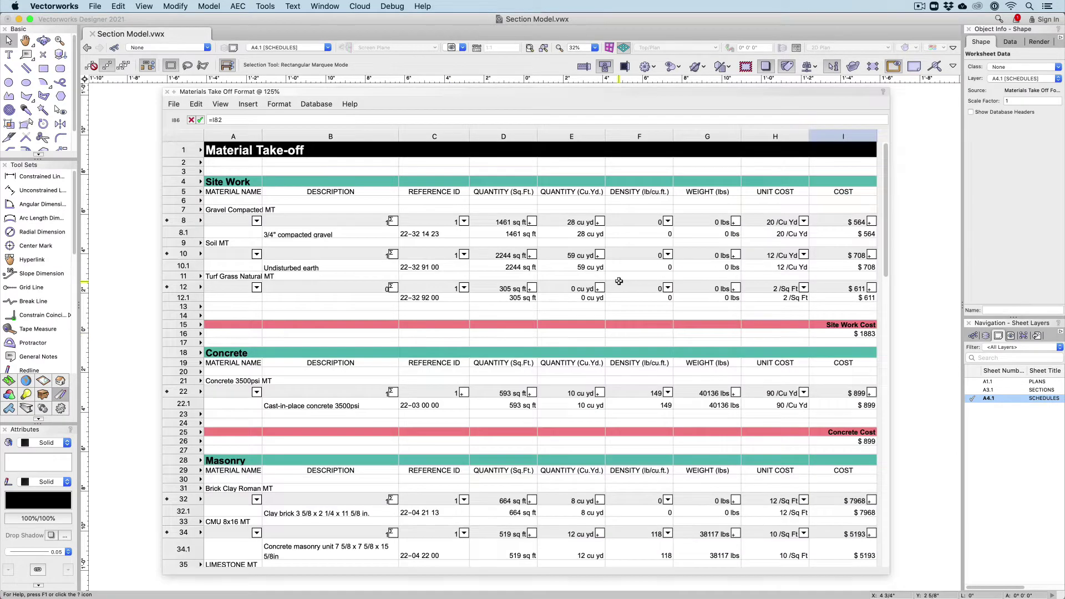
scroll(619, 281, down, 5)
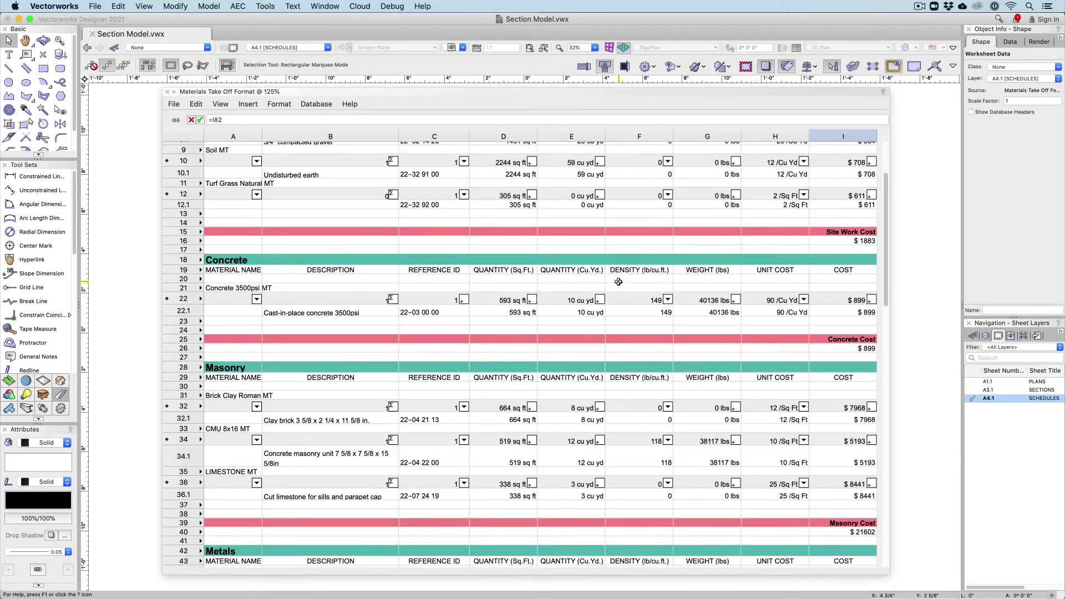
scroll(617, 281, down, 15)
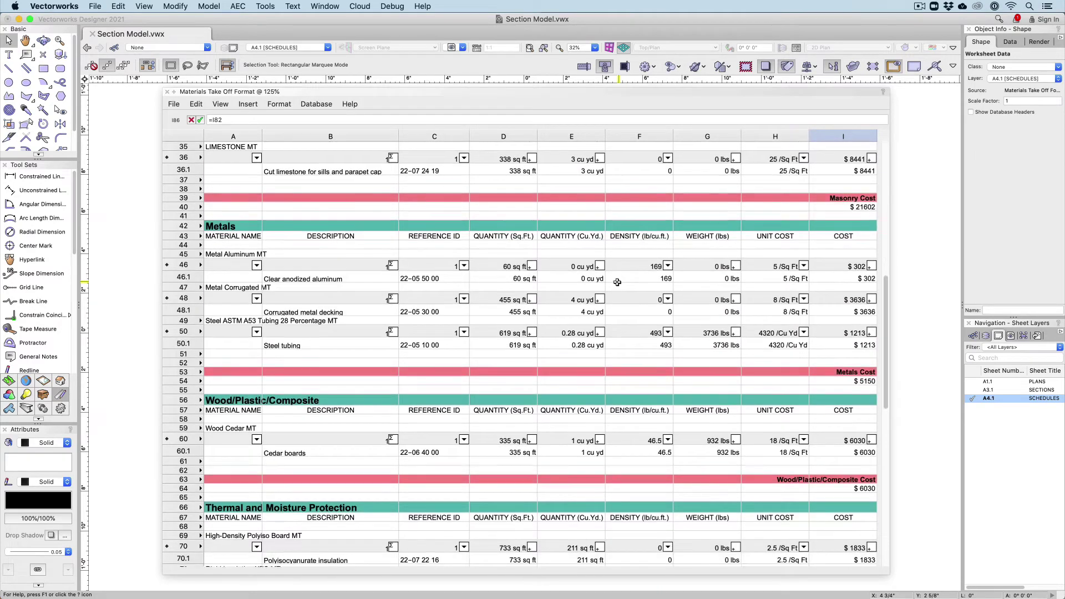
scroll(617, 282, down, 12)
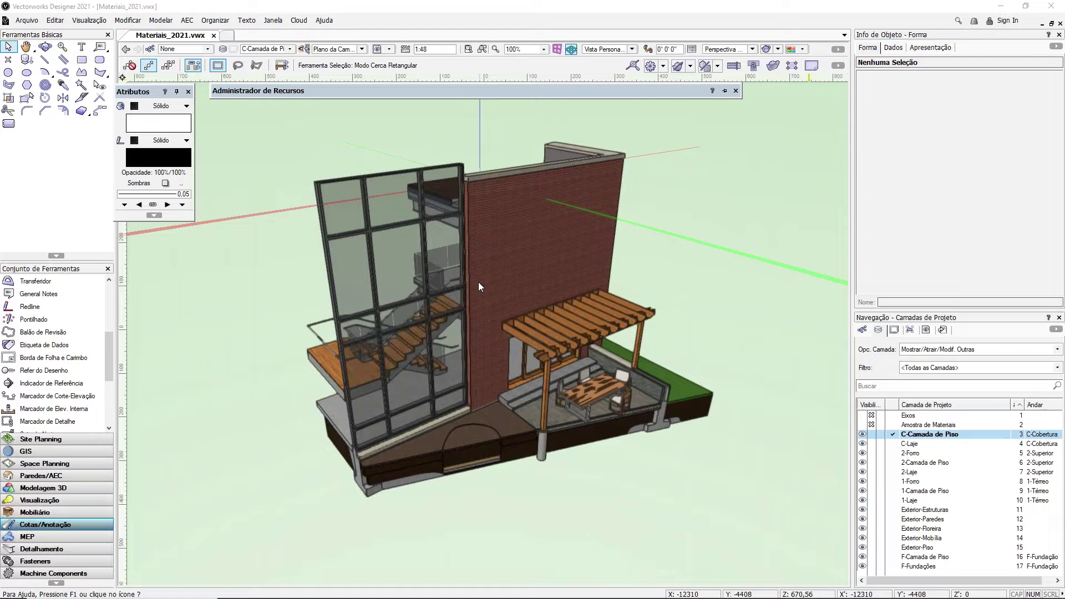
In the Materiais_2021.vwx model, view the roof from above and select the parapet coping to inspect its assigned material.
click(707, 199)
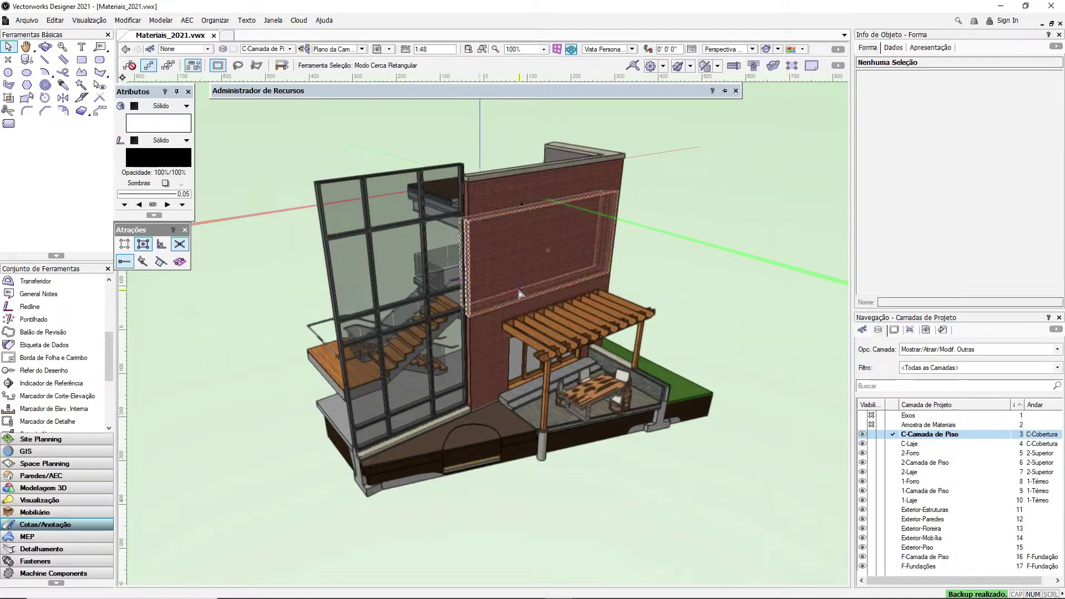
ctrl+middle_drag(522, 291, 640, 182)
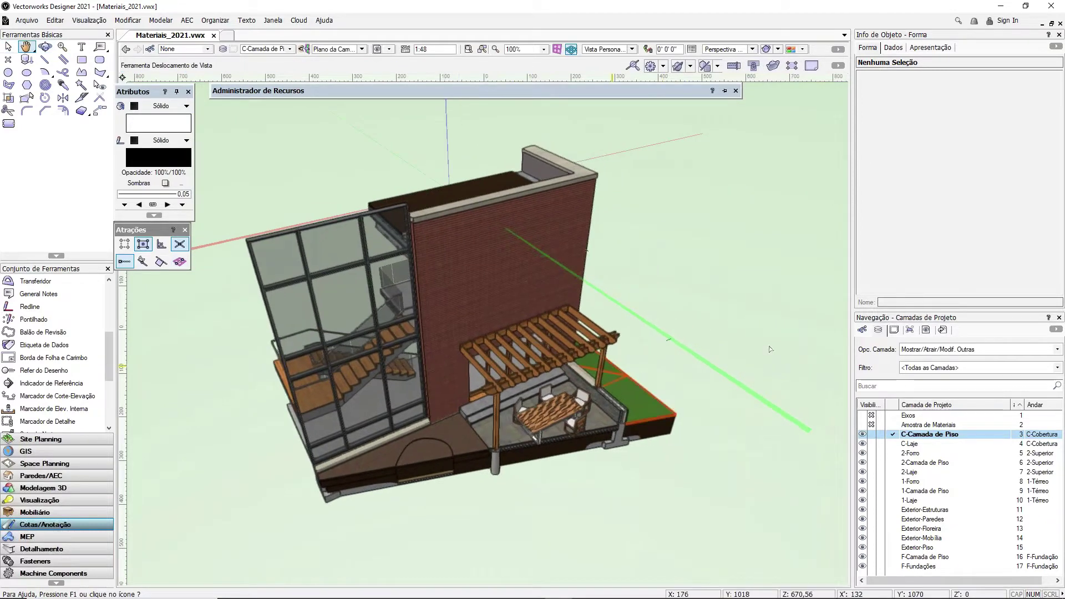
key(x)
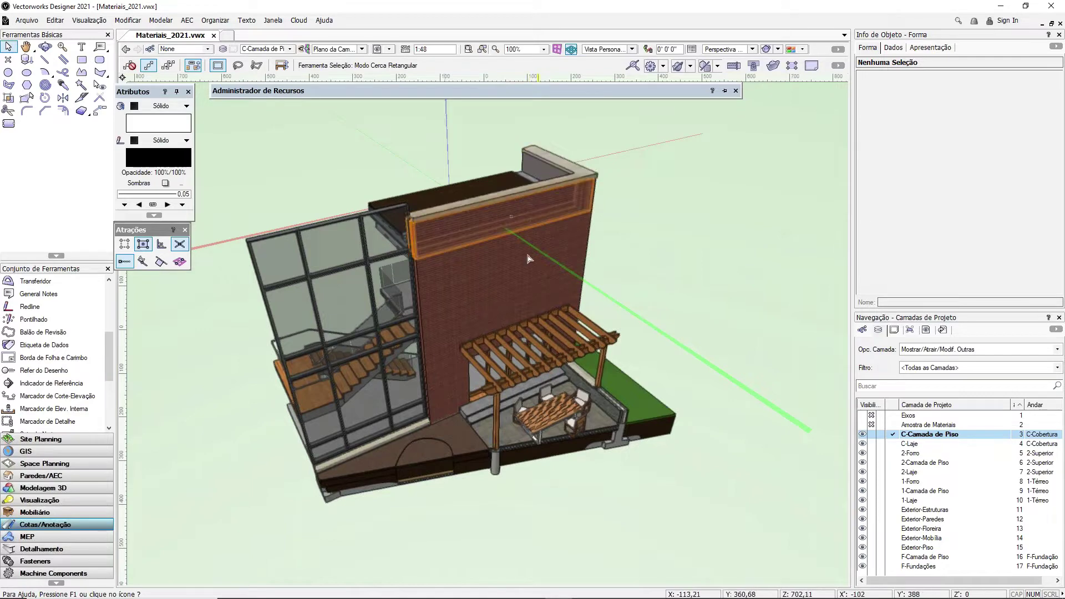
scroll(557, 163, up, 5)
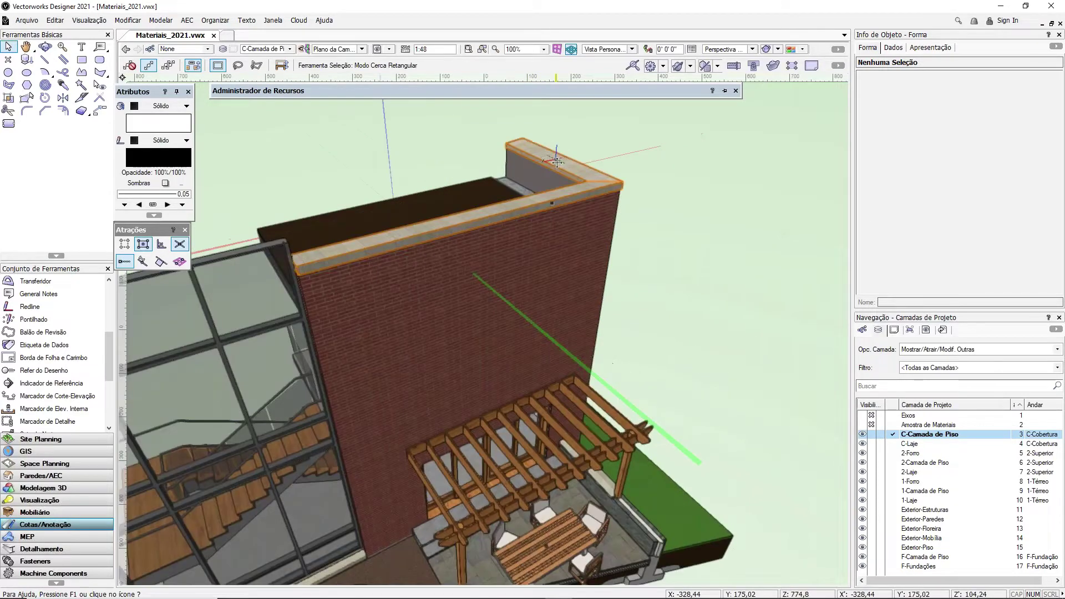
click(557, 162)
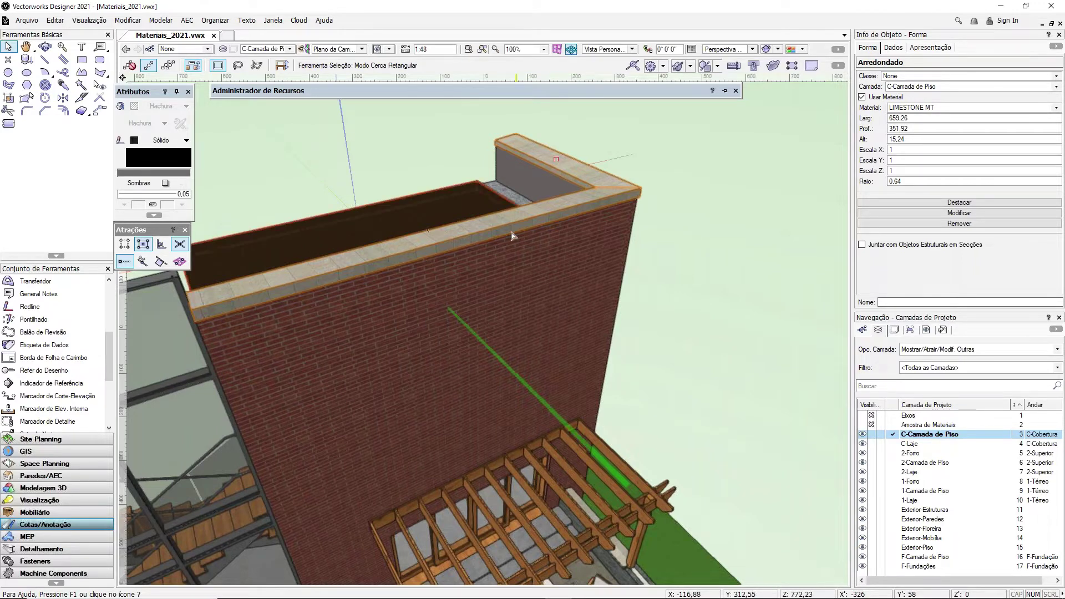
click(511, 213)
Browse the file's materials available for the selected coping and close the list without choosing another one.
click(936, 108)
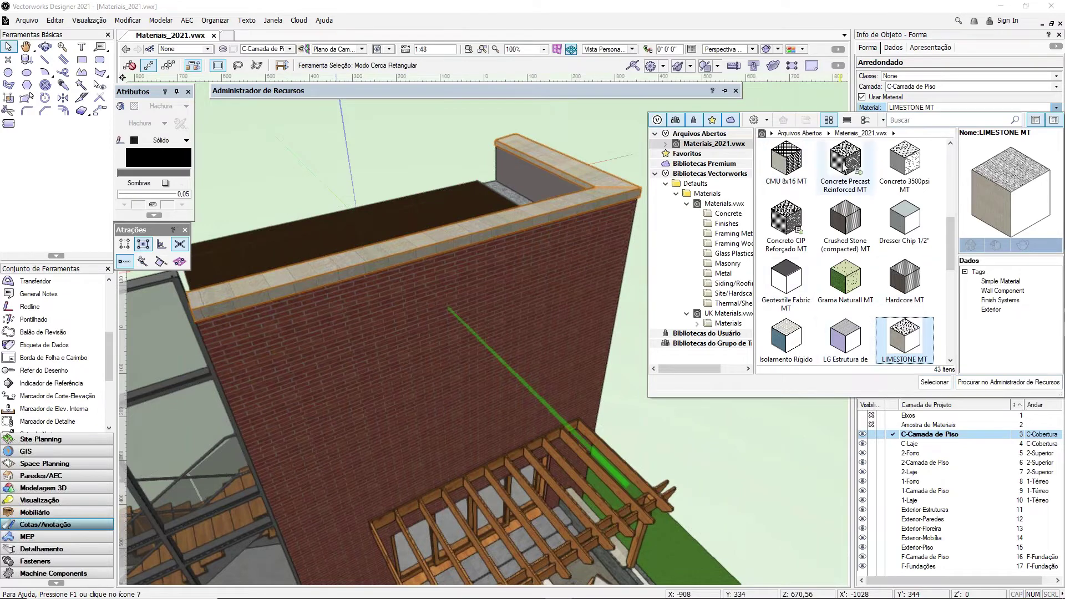
scroll(843, 181, down, 2)
scroll(843, 180, down, 3)
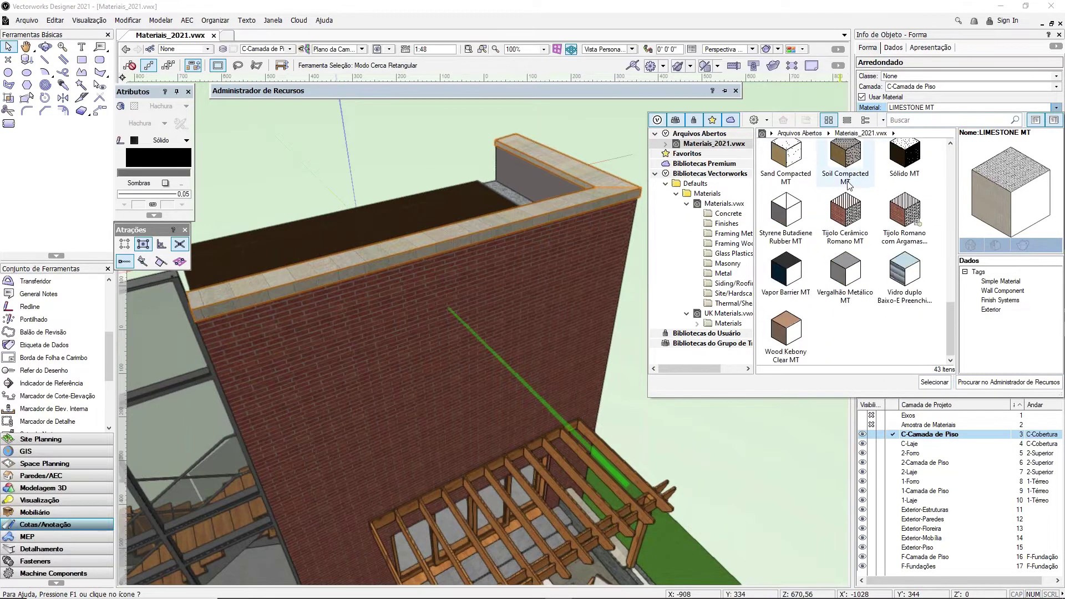
scroll(874, 260, up, 10)
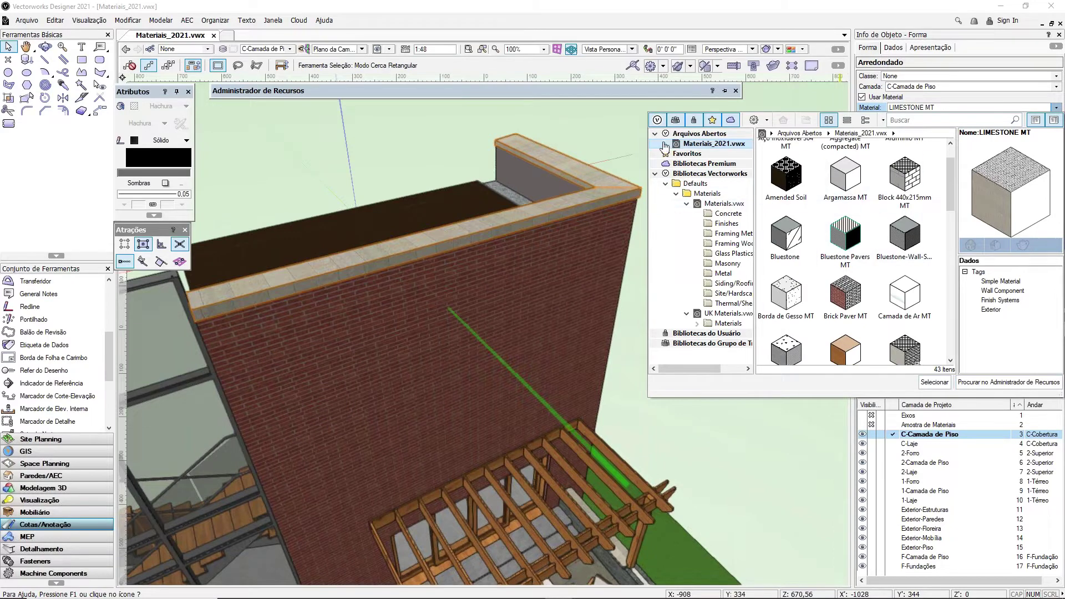
click(621, 142)
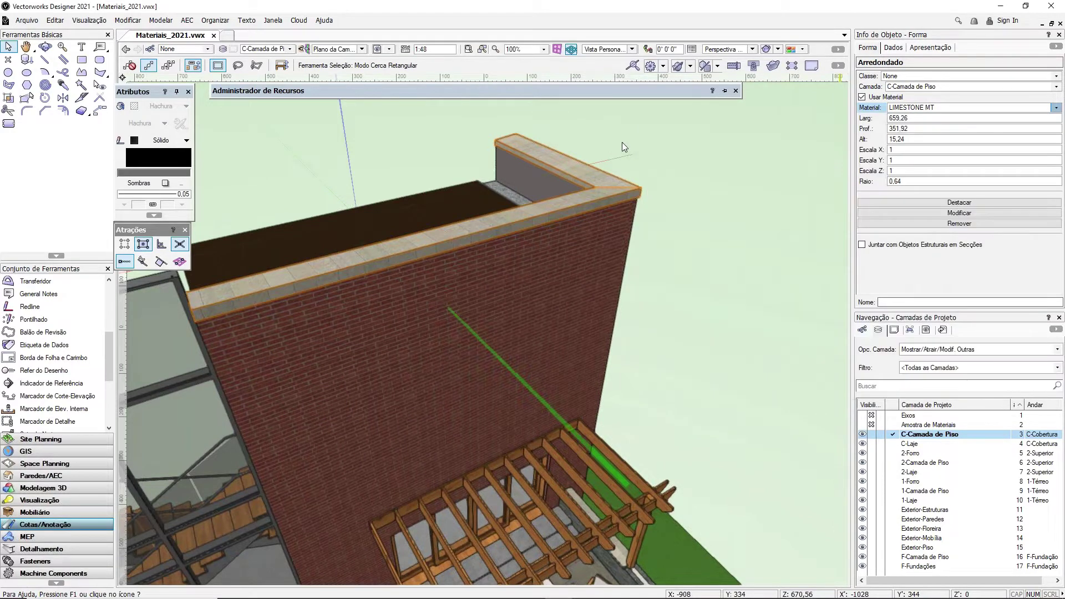
Select the upper-floor brick wall above the pergola and open its EXT-CMU 8"-Brick Veneer style for editing.
shift+middle_drag(638, 150, 713, 175)
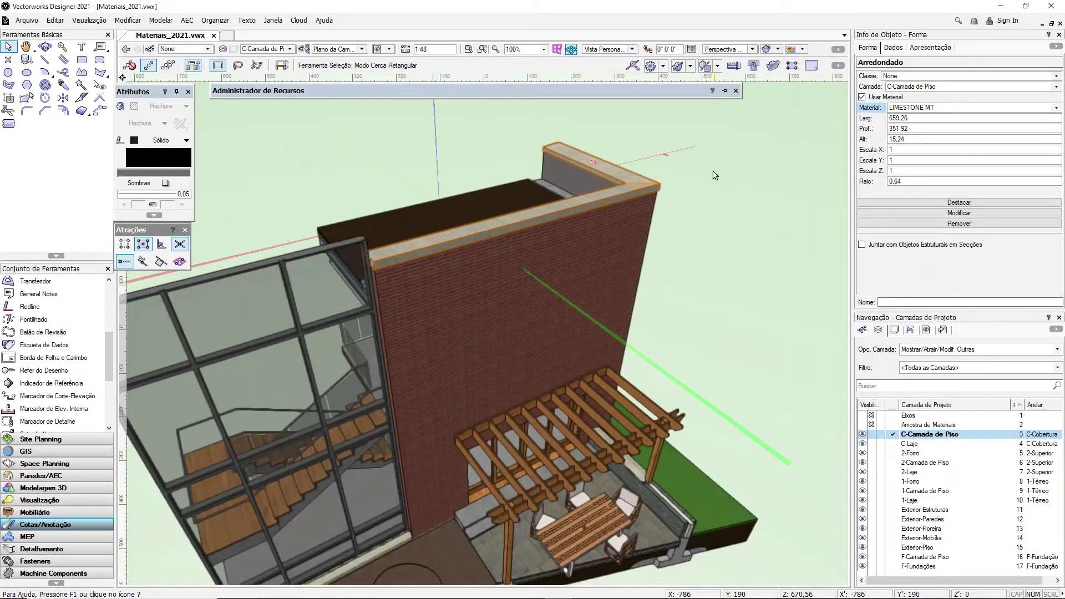
click(488, 351)
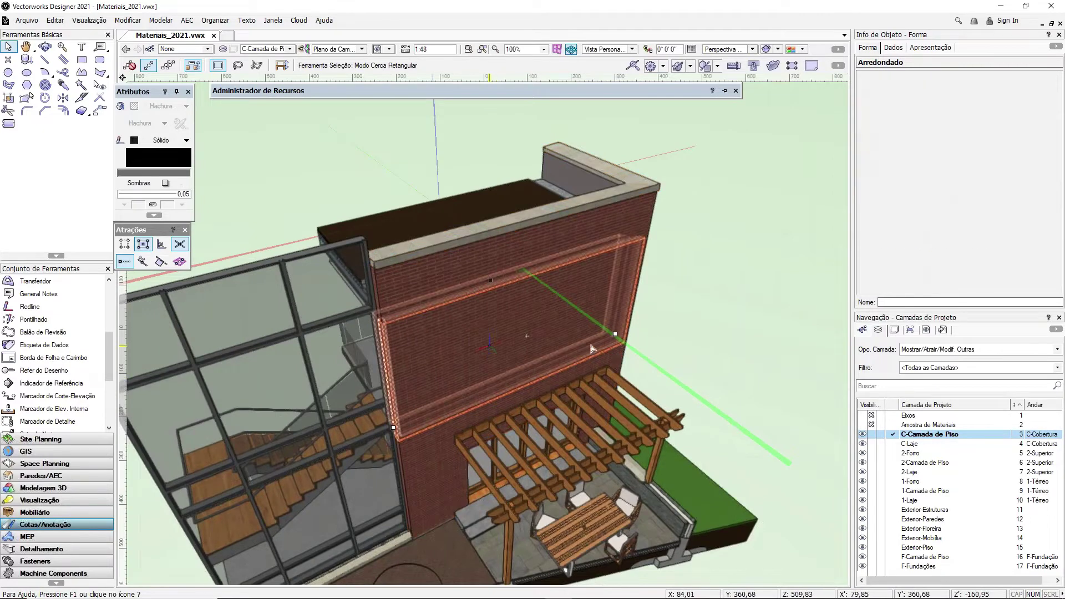
click(393, 397)
scroll(393, 400, up, 2)
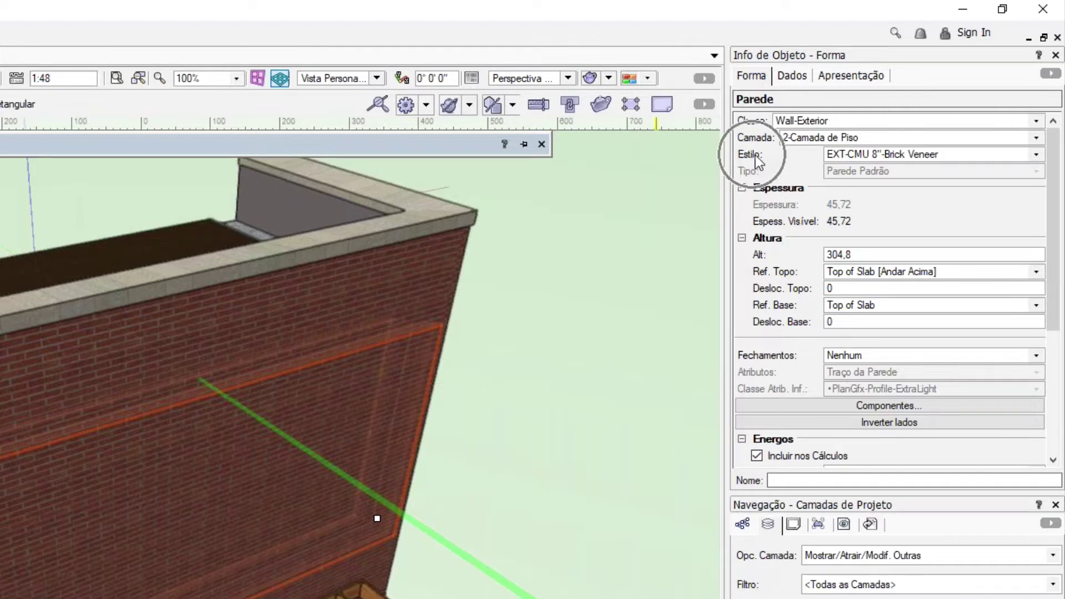
click(855, 158)
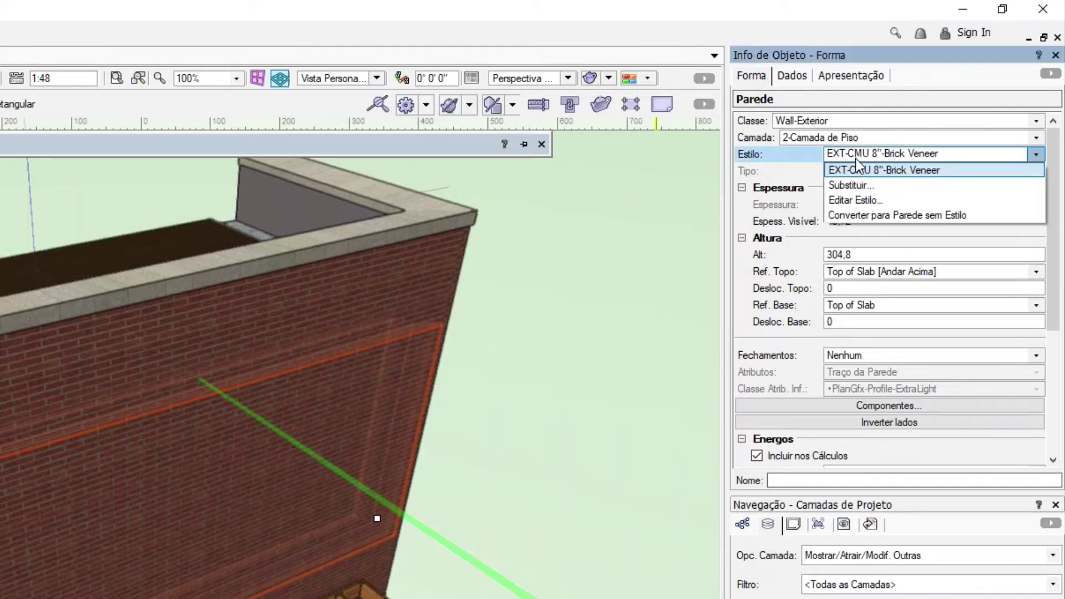
click(866, 199)
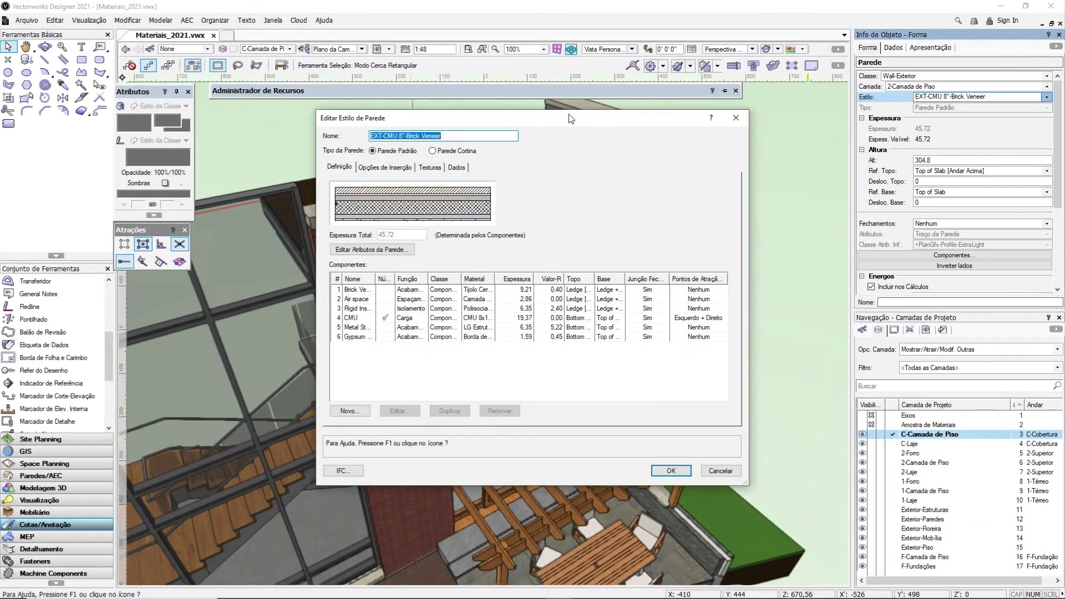
drag(568, 118, 612, 79)
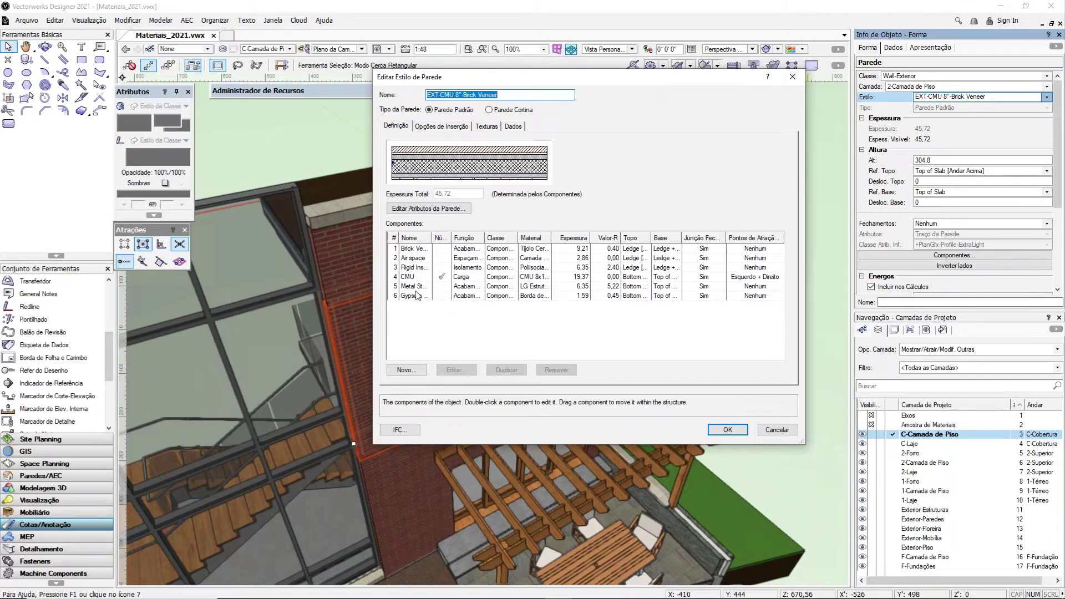
Examine the settings of the wall style's Brick Veneer component, including its use of a material, and close them.
click(417, 248)
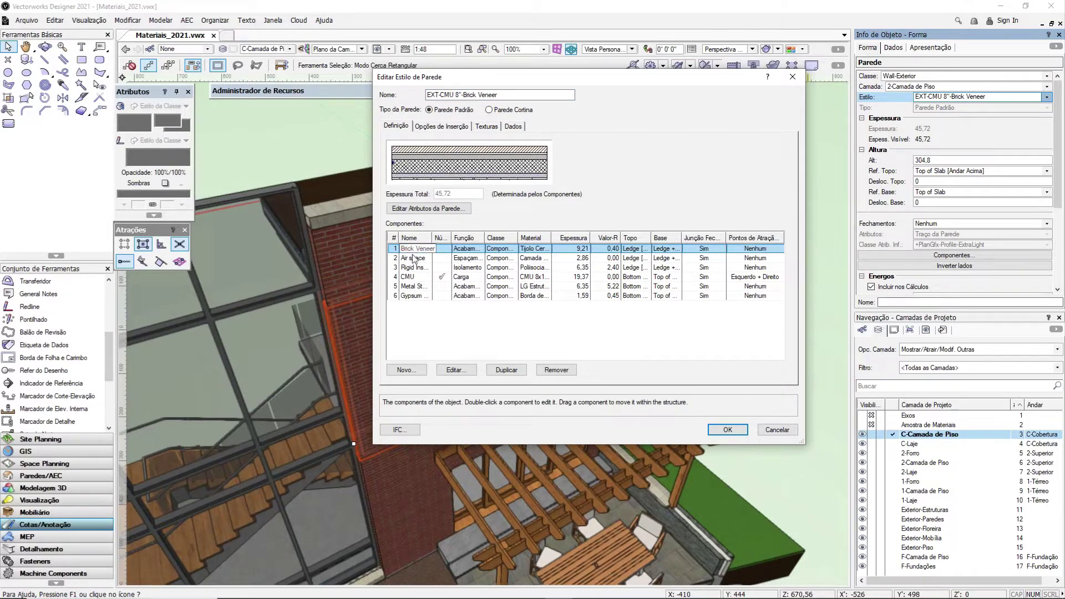
click(454, 370)
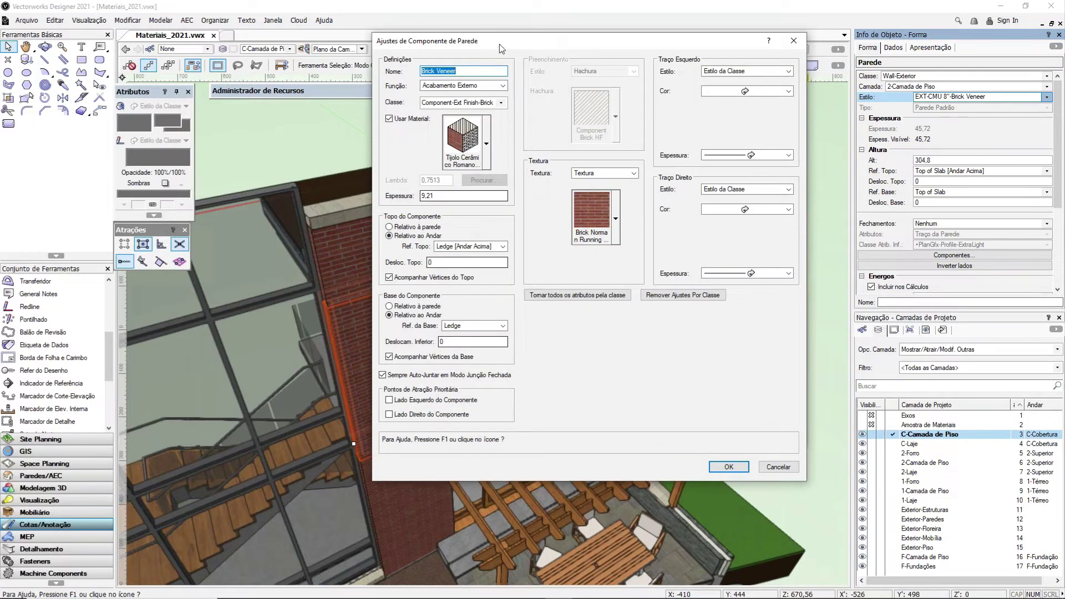
drag(499, 45, 483, 56)
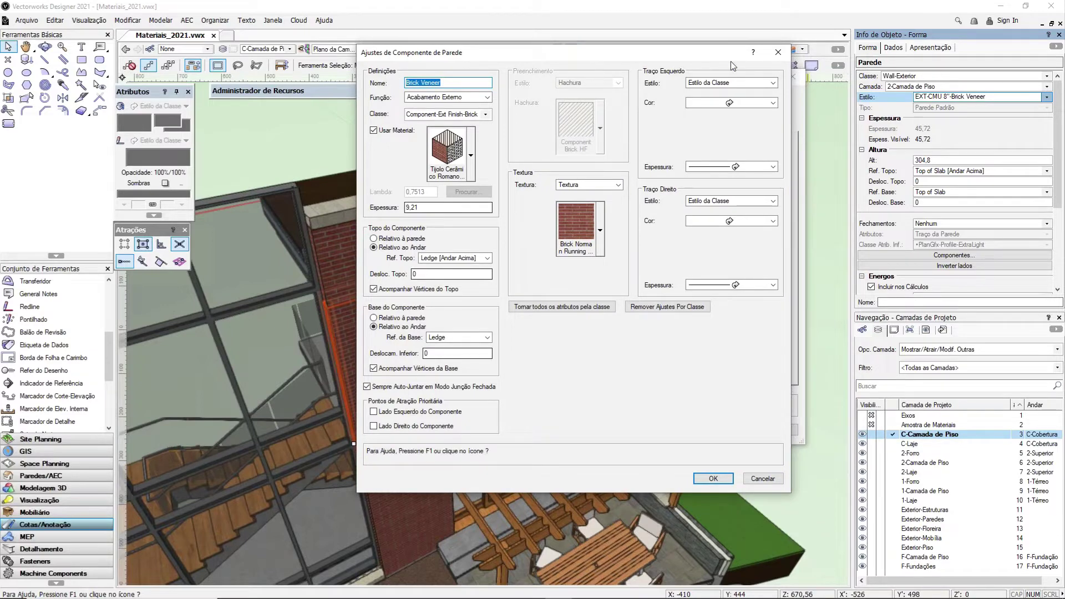
click(782, 52)
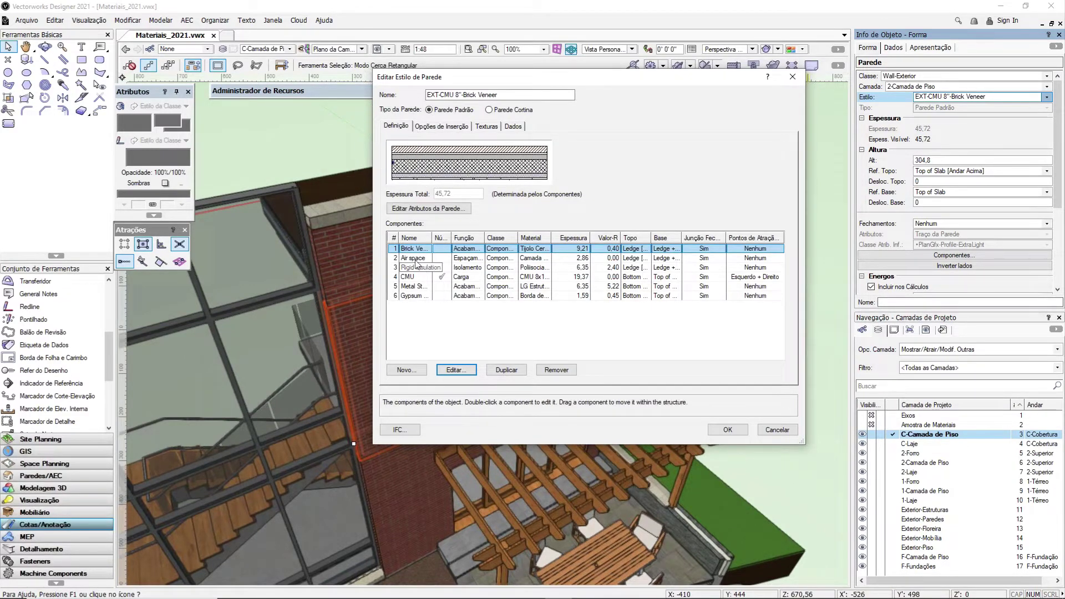
Inspect the Brick Veneer component's material choices and thickness, keeping Tijolo Cerâmico Romano MT, and cancel out of the component and wall style settings.
click(460, 371)
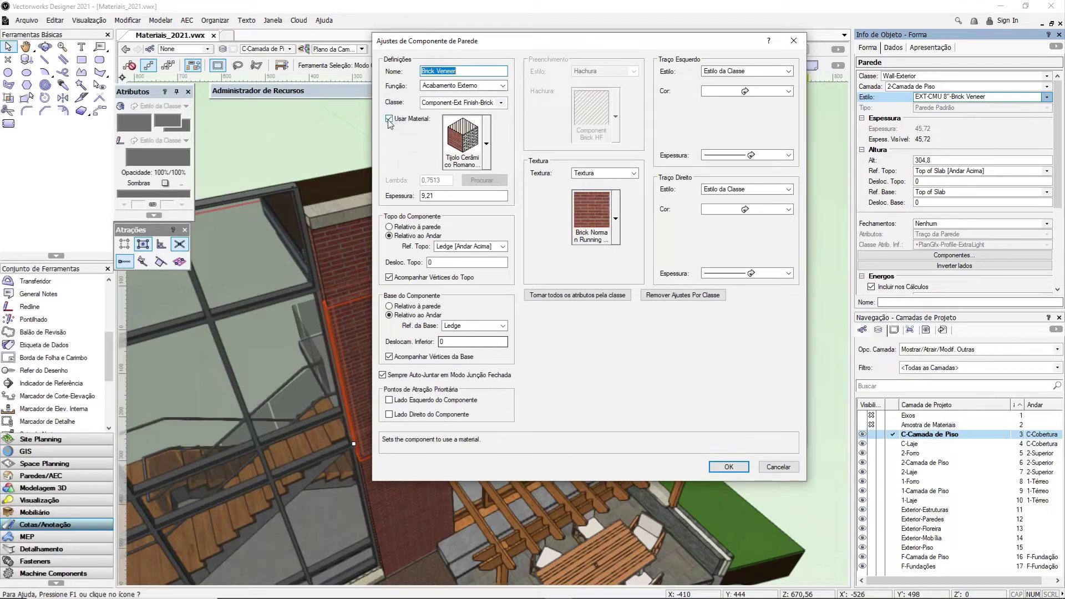
key(ctrl)
key(ctrl)
click(487, 135)
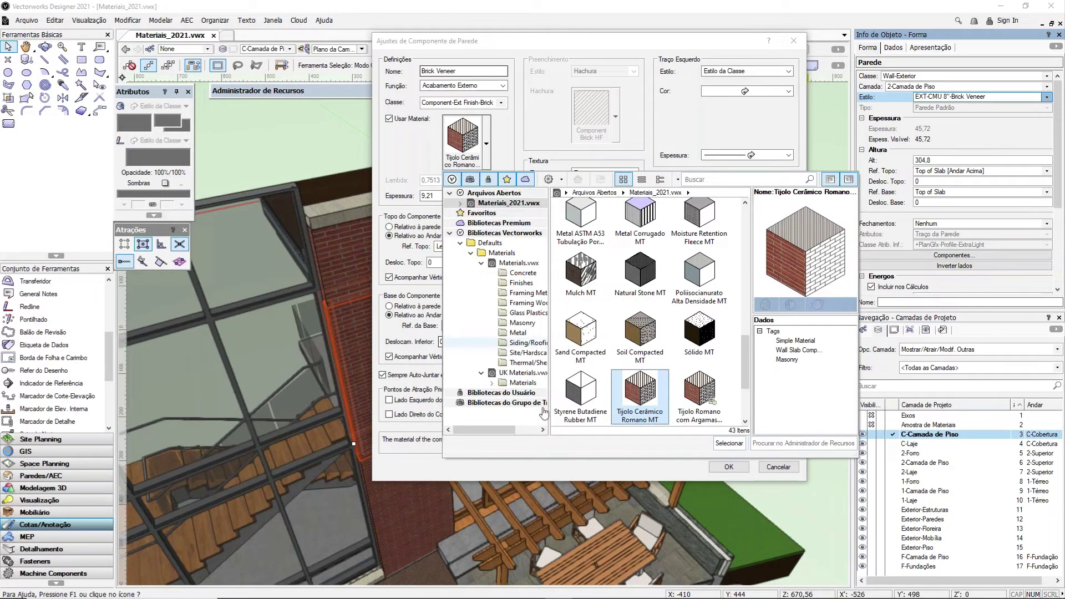
double_click(641, 390)
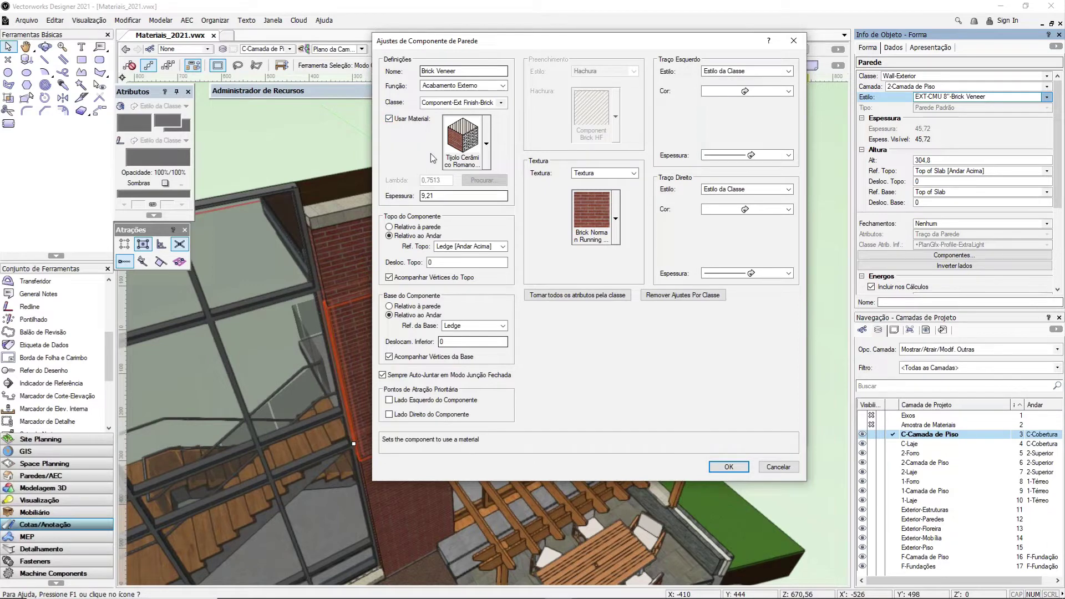
double_click(442, 196)
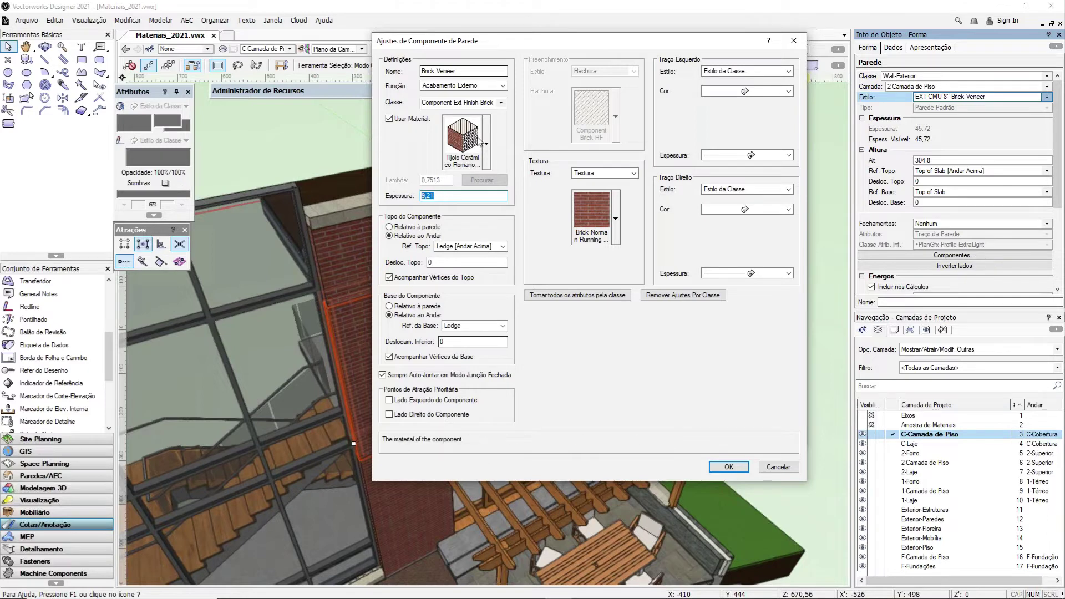
click(779, 468)
click(771, 428)
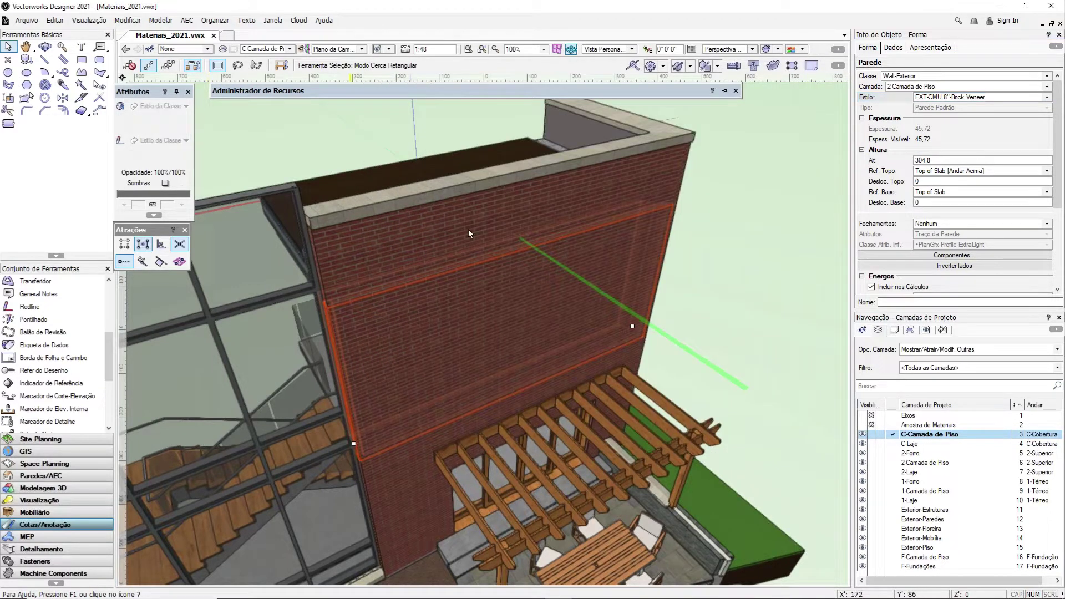
Bring the whole building back into view and clear the selection of the upper-floor brick wall.
scroll(491, 226, down, 3)
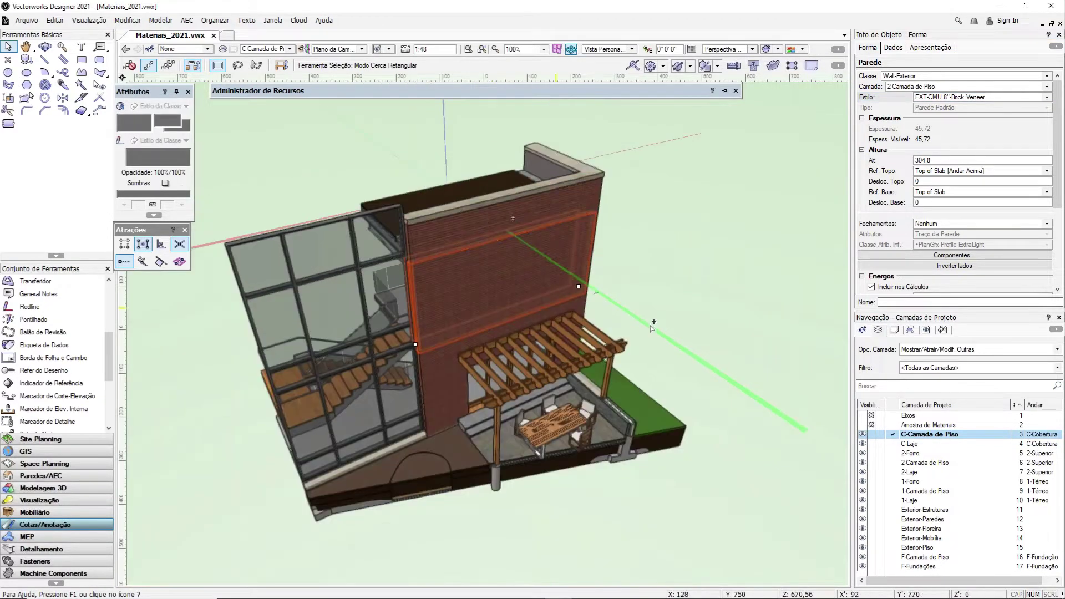
ctrl+middle_drag(675, 314, 687, 267)
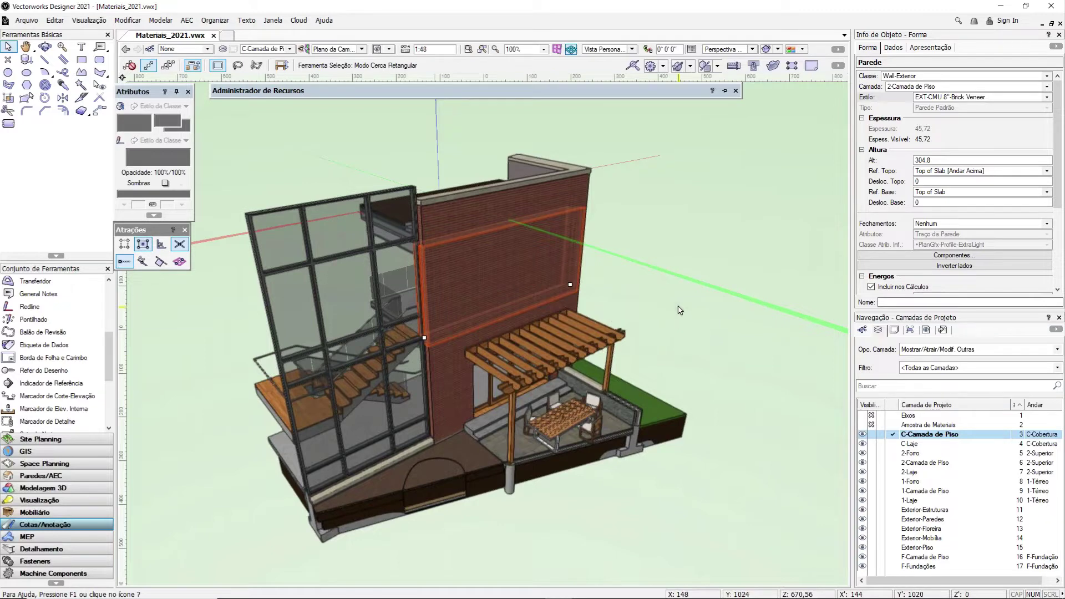
click(680, 310)
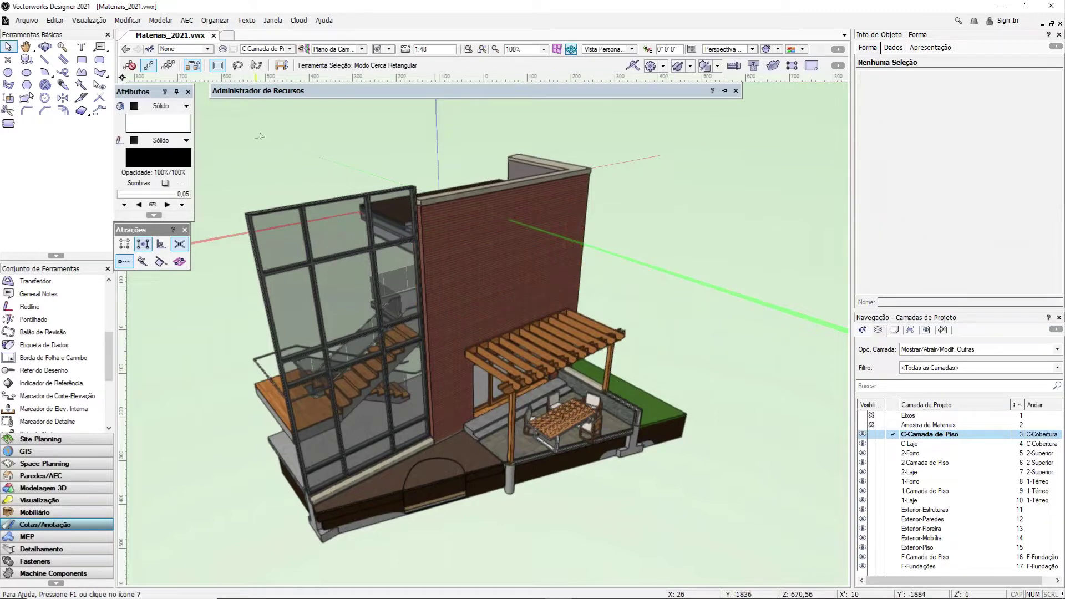
Open the Resource Manager and show the contents of the Materials folder in Materiais_2021.vwx.
mouse_move(288, 92)
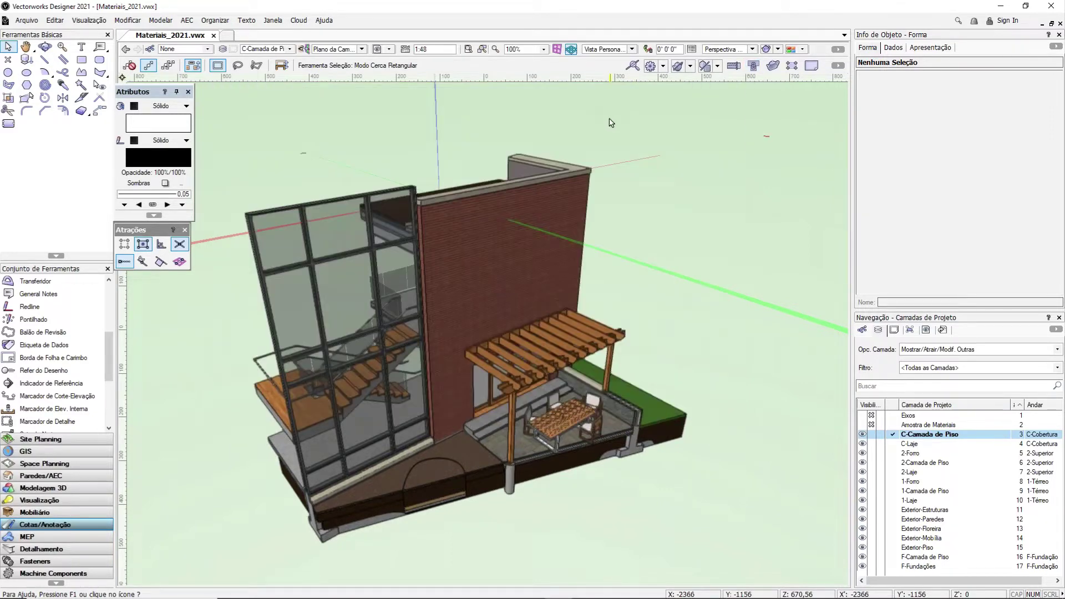
key(ctrl+r)
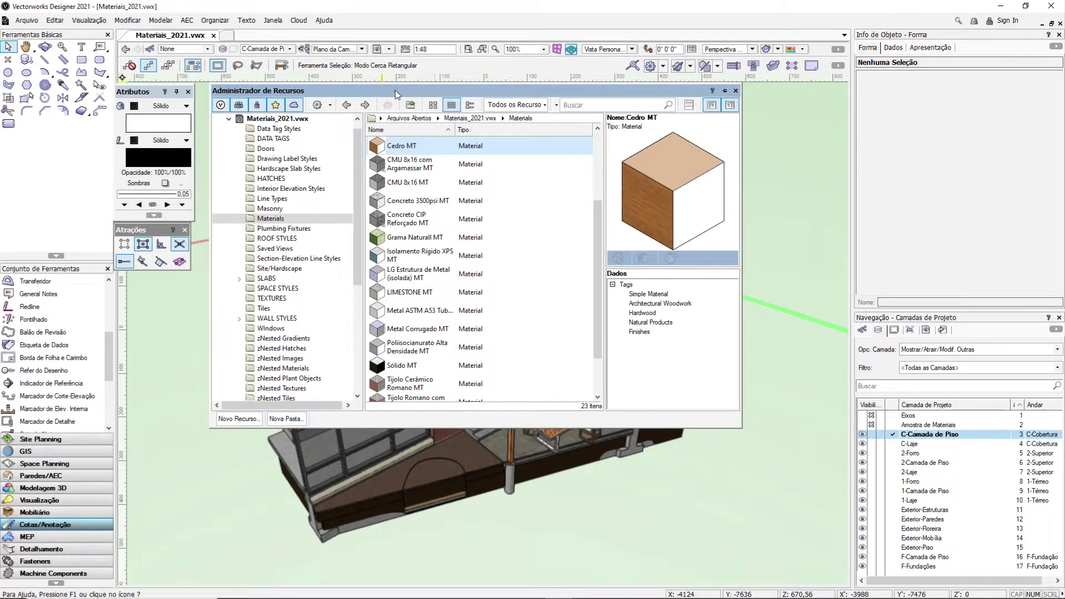
drag(411, 91, 468, 98)
scroll(327, 141, up, 1)
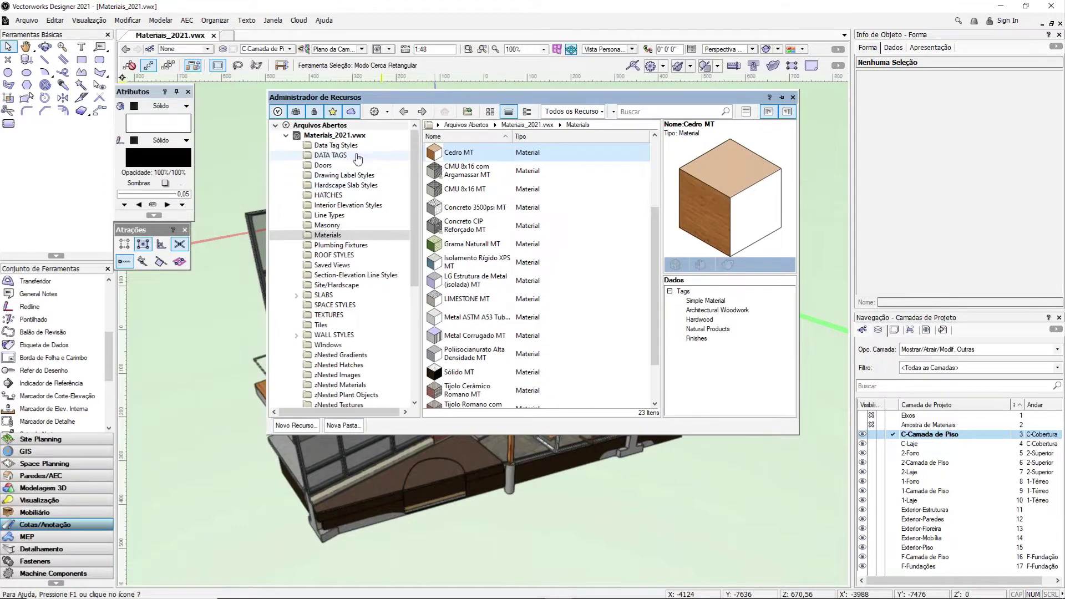
click(285, 137)
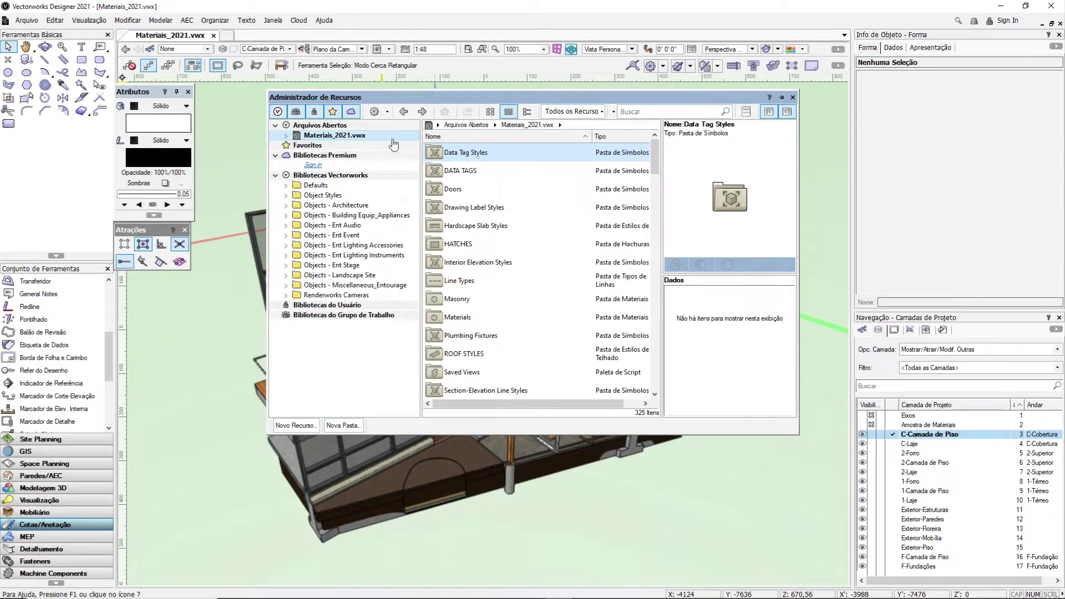
click(286, 135)
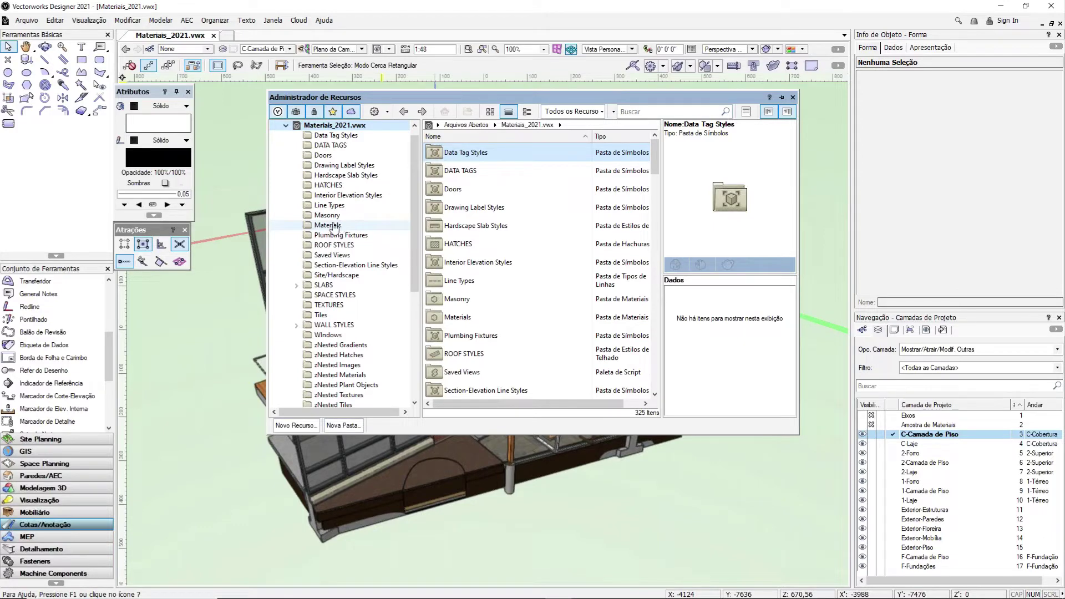
click(307, 227)
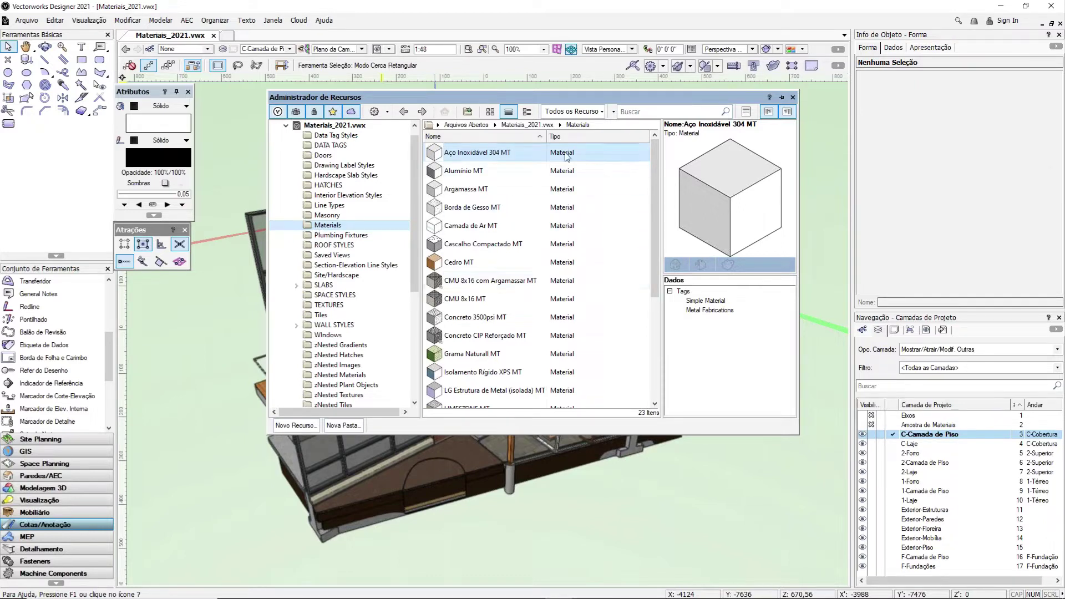
Look through the Materials folder's list and open the Aço Inoxidável 304 MT material for editing.
scroll(570, 188, down, 3)
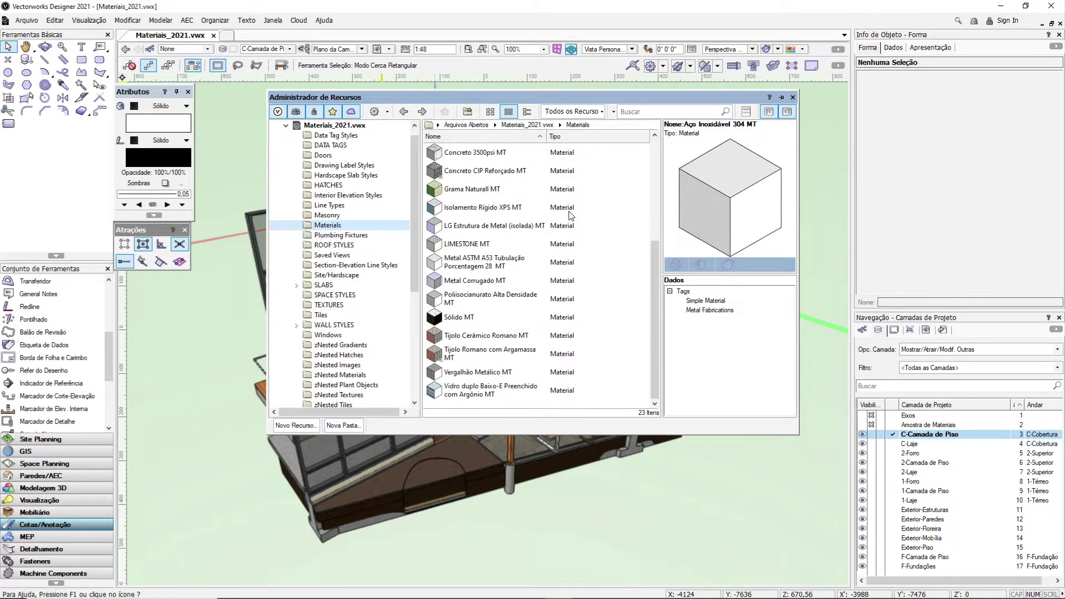
scroll(570, 213, up, 3)
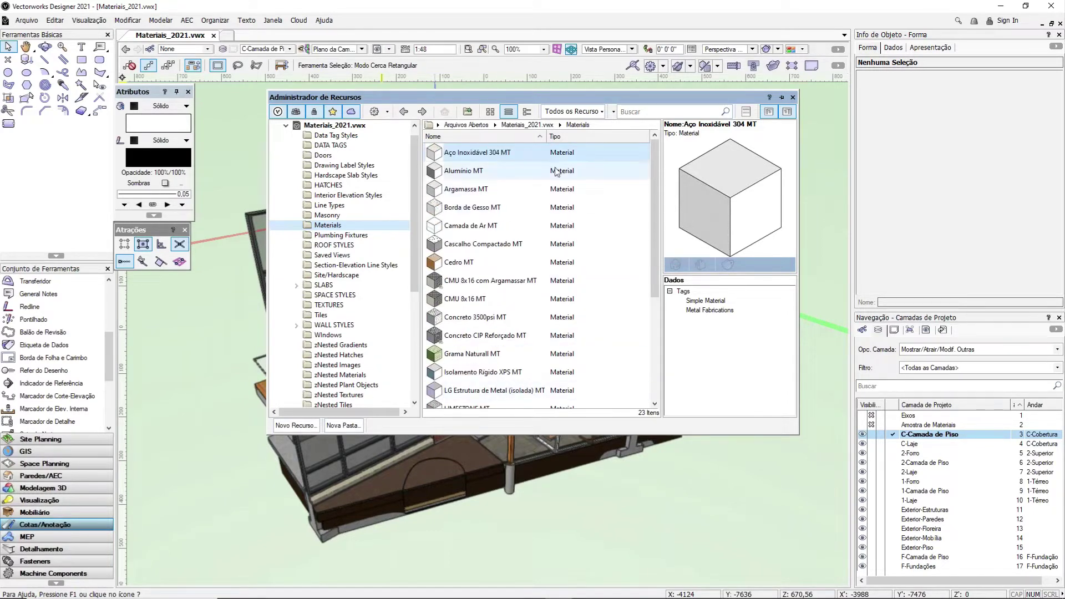
scroll(574, 154, down, 3)
scroll(576, 227, up, 3)
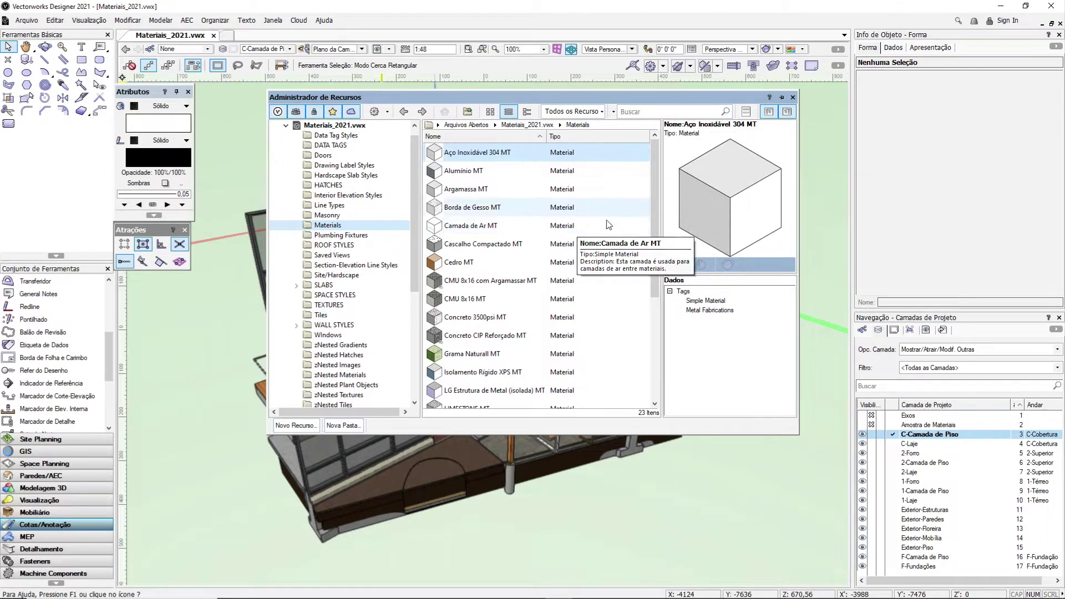
right_click(462, 156)
click(501, 227)
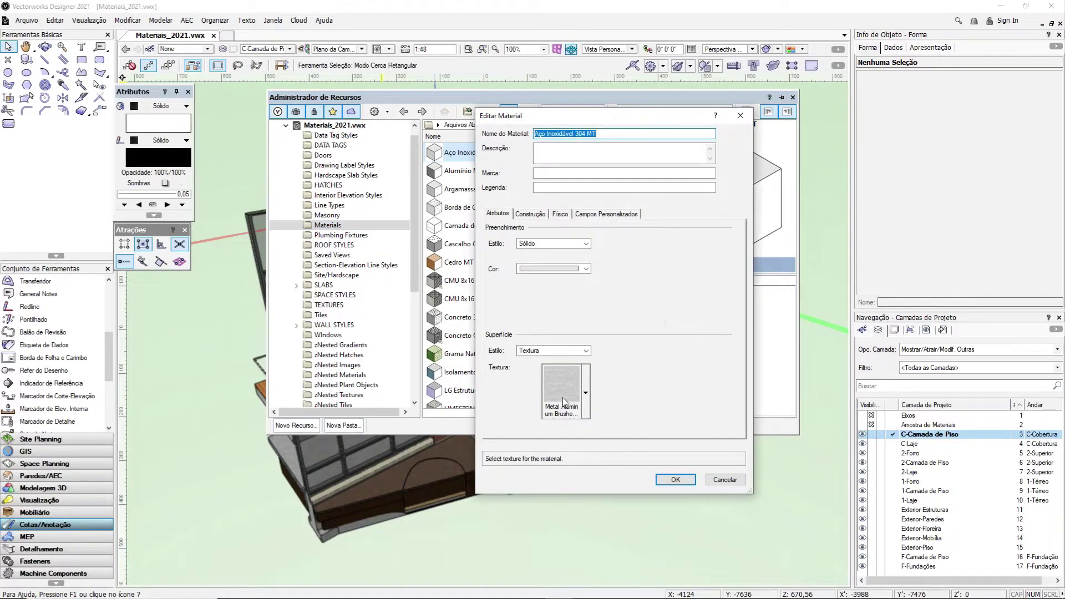
drag(668, 120, 622, 83)
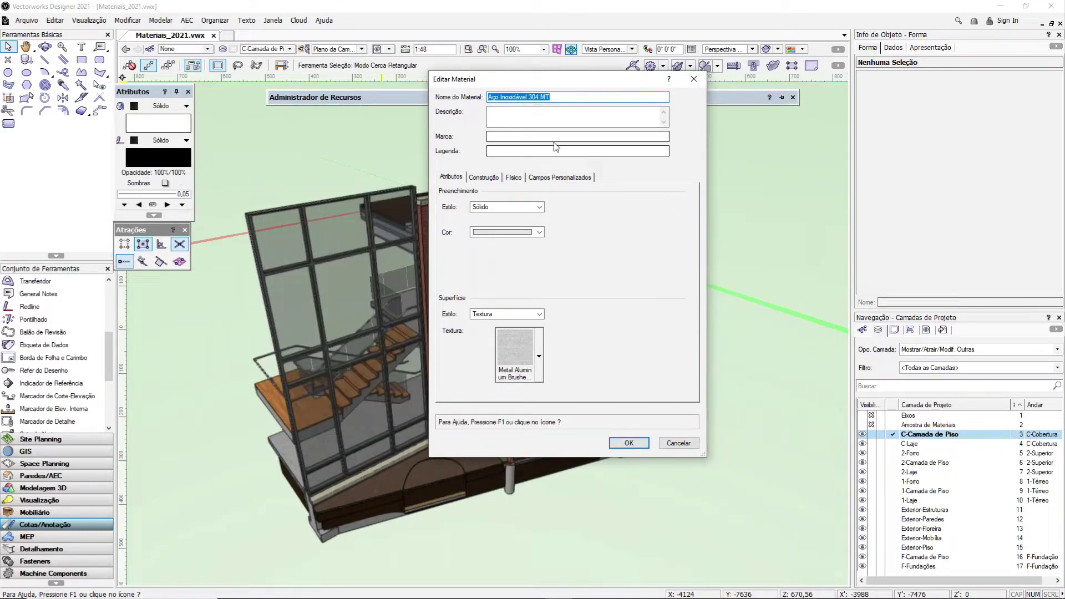
Inspect the name, description, mark and legend fields of the Aço Inoxidável 304 MT material without changing them.
click(502, 97)
triple_click(571, 97)
click(507, 116)
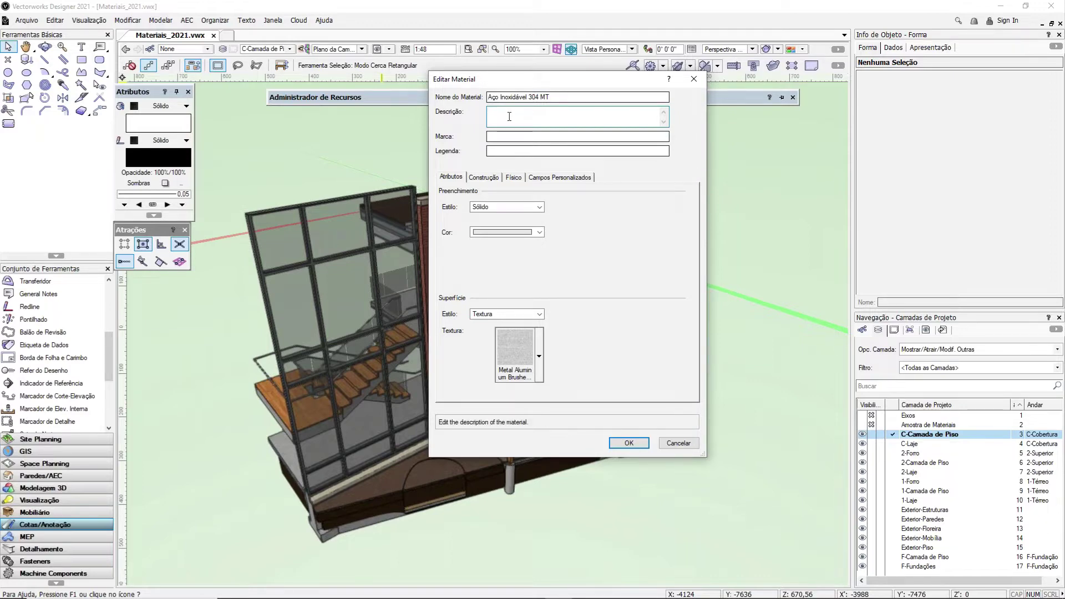
click(502, 137)
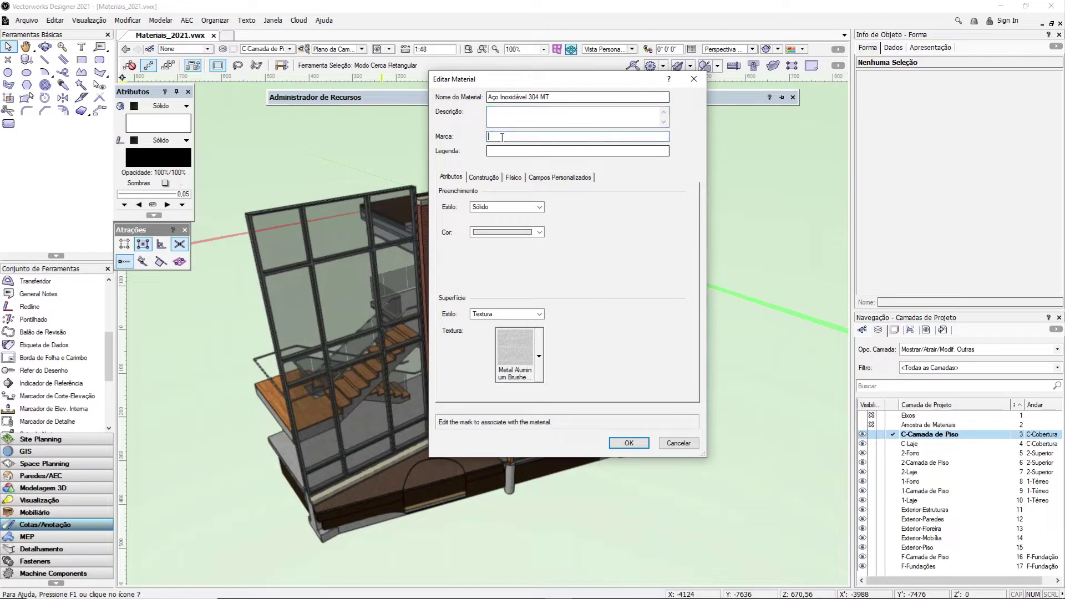
click(505, 152)
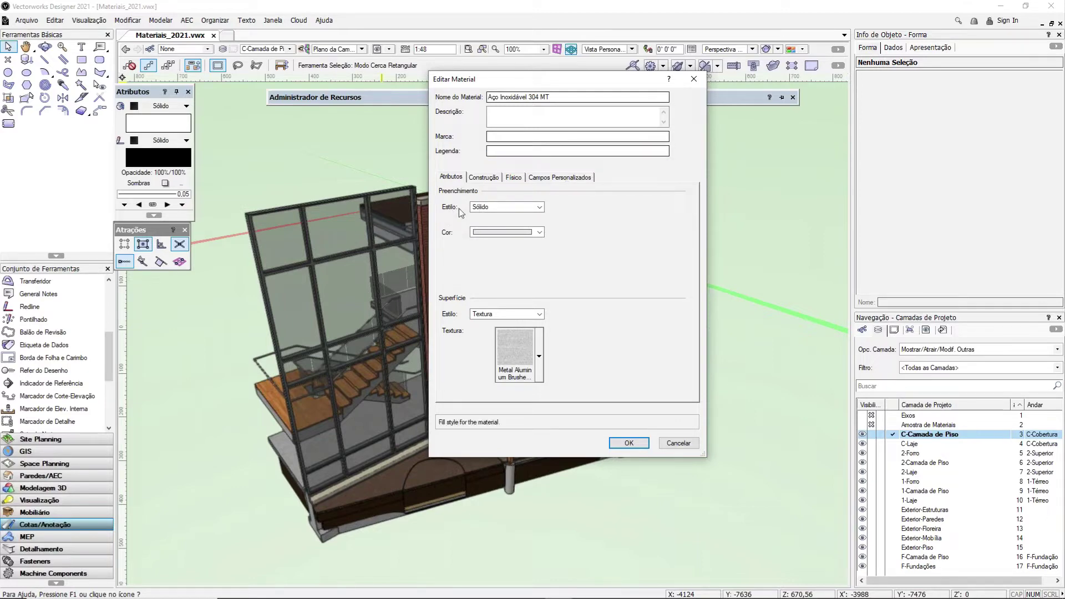
Inspect the fill style and colour choices of the Aço Inoxidável 304 MT material, keeping the Sólido fill.
click(493, 208)
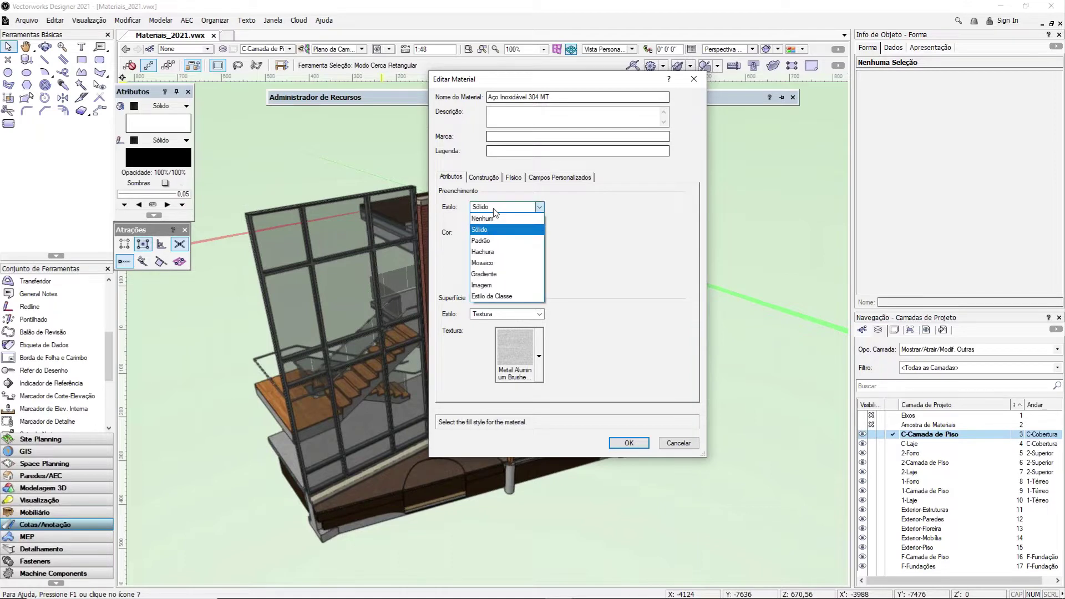
click(536, 209)
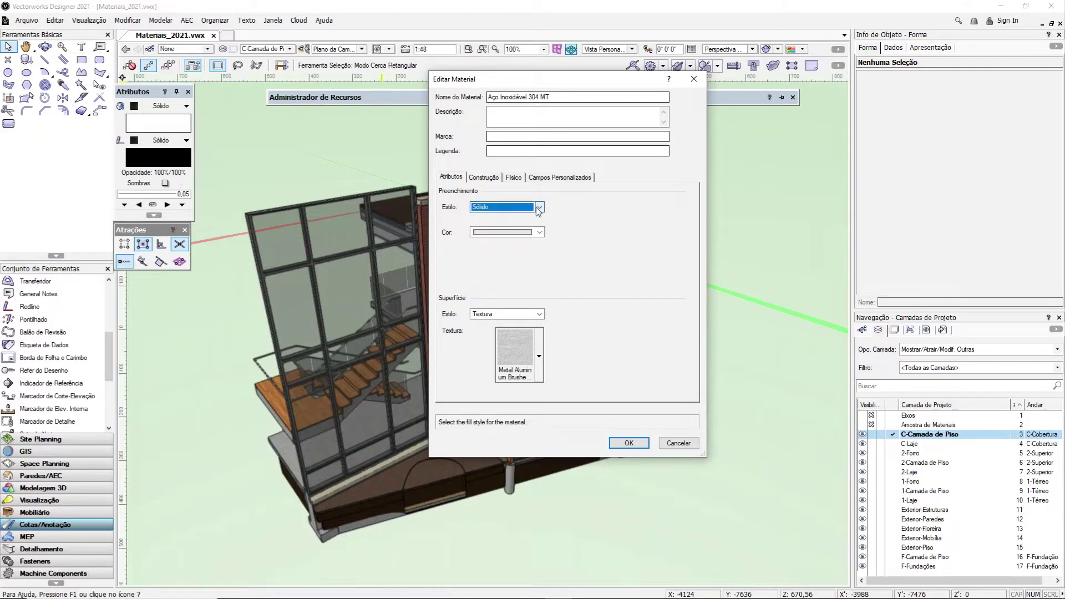
click(501, 231)
click(500, 232)
click(500, 233)
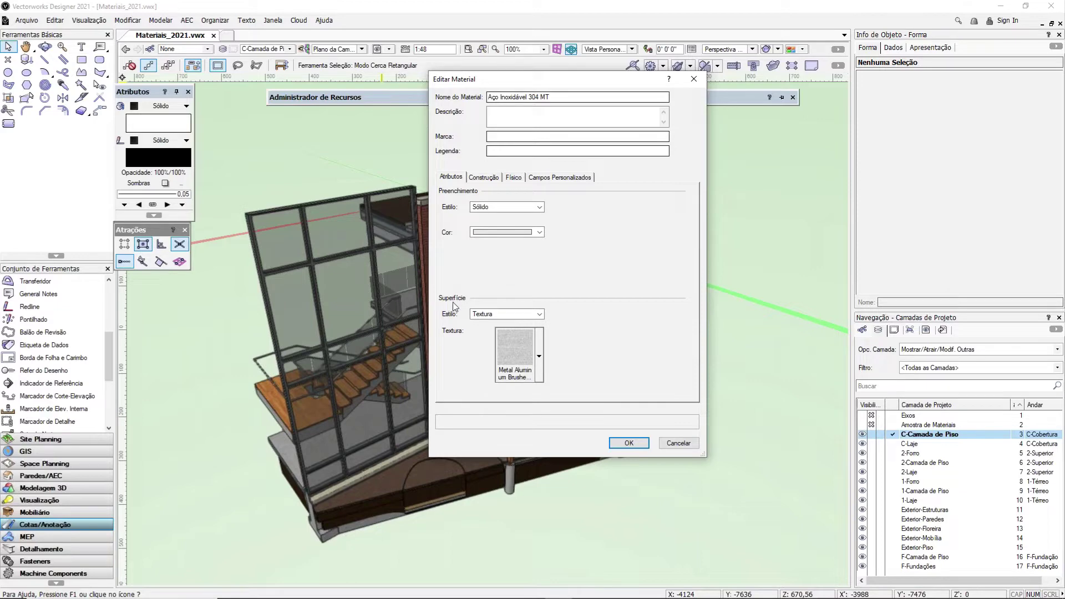
Inspect the material's surface style choices and keep Textura as the surface style.
click(522, 316)
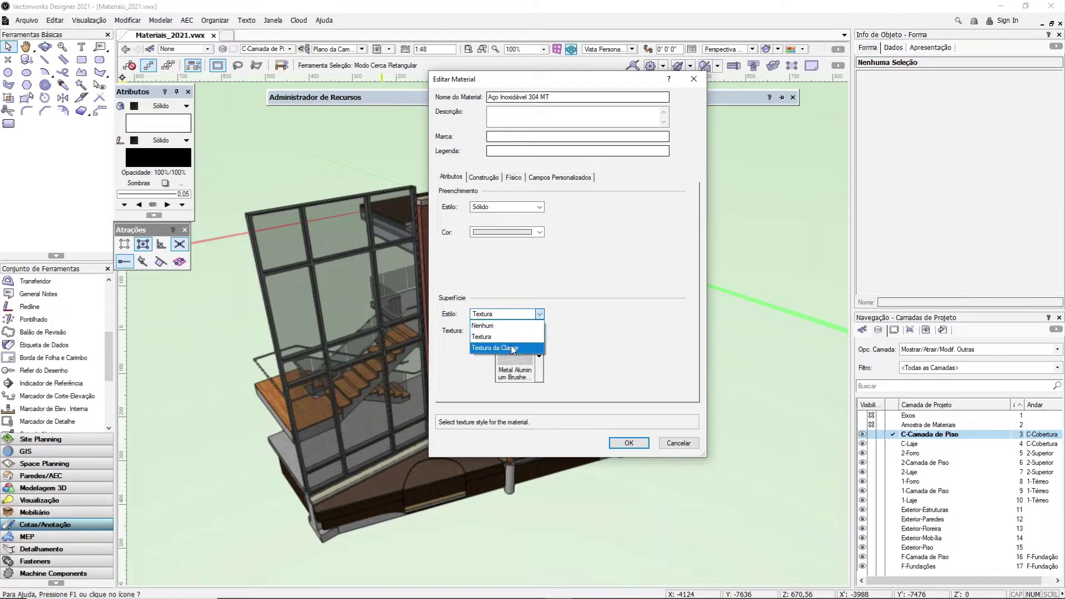
click(565, 308)
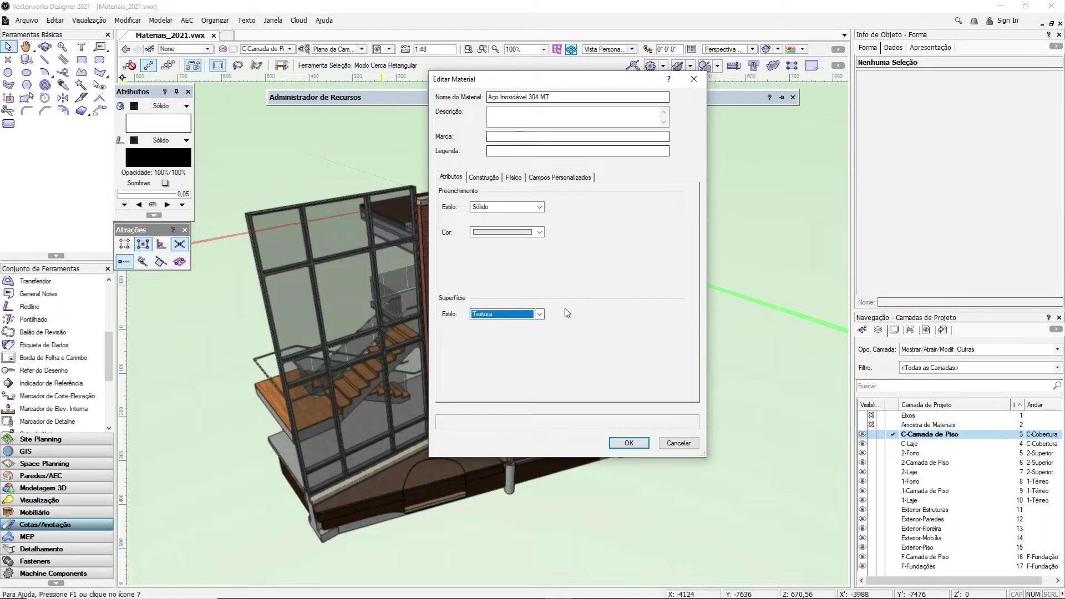
click(503, 315)
click(502, 336)
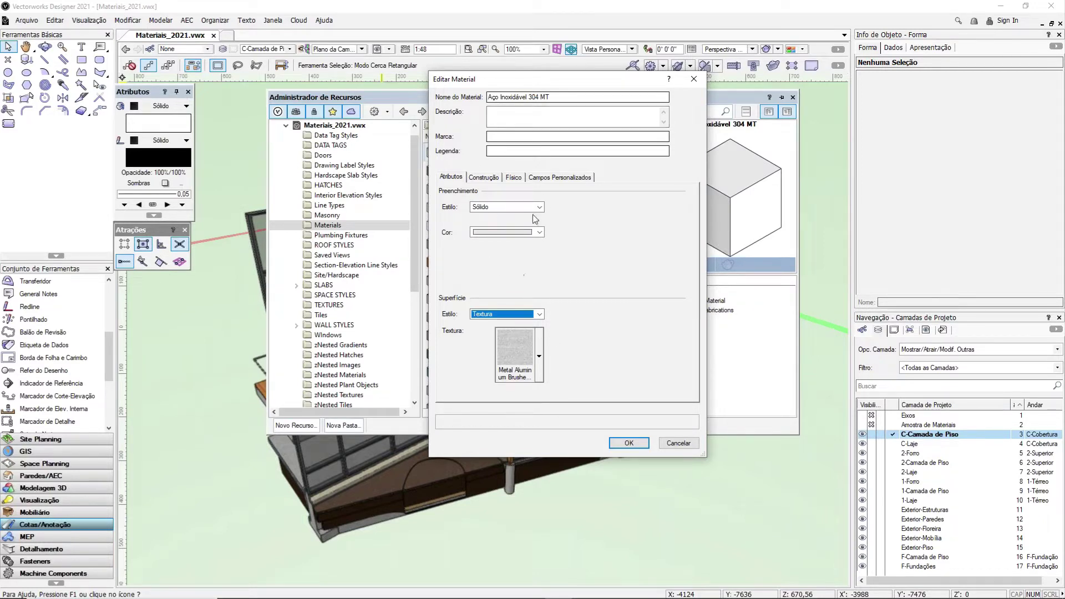
Examine the material's construction, physical and custom field settings, and close the material editor without saving.
click(487, 181)
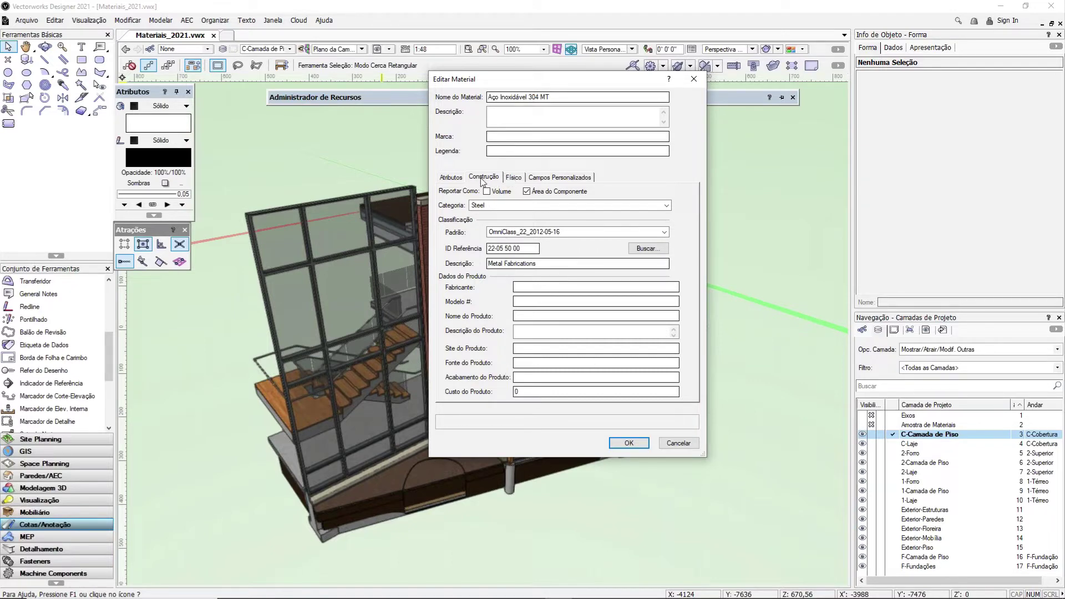
click(518, 180)
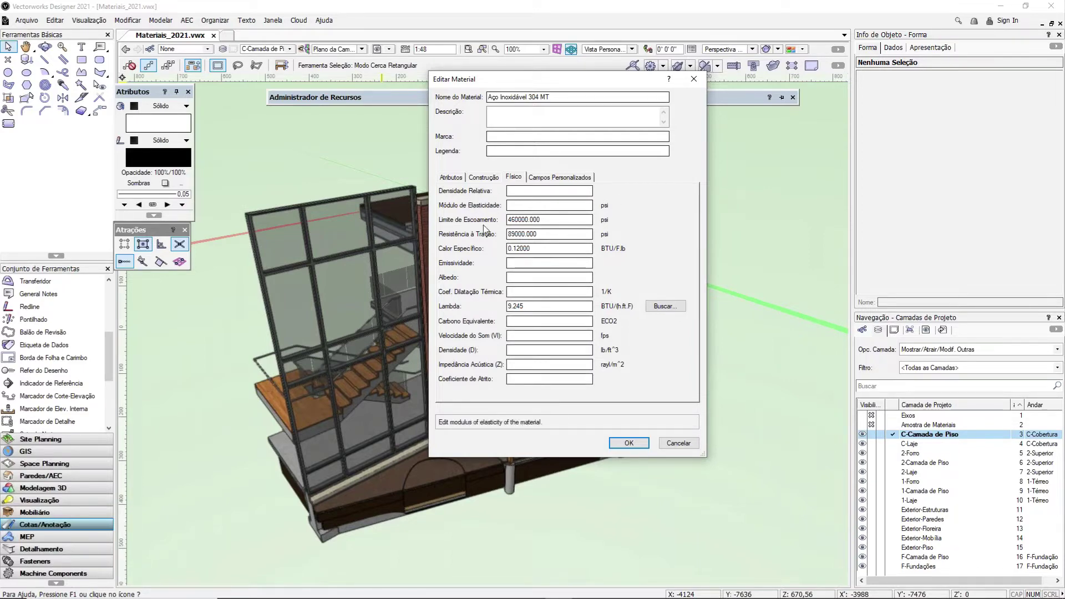
click(577, 177)
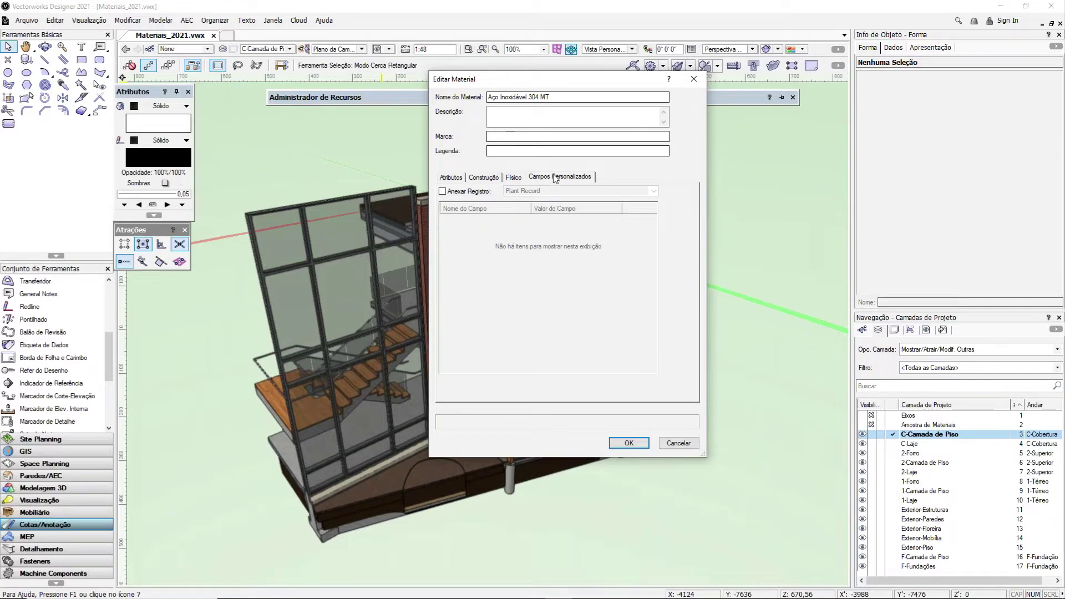
click(455, 178)
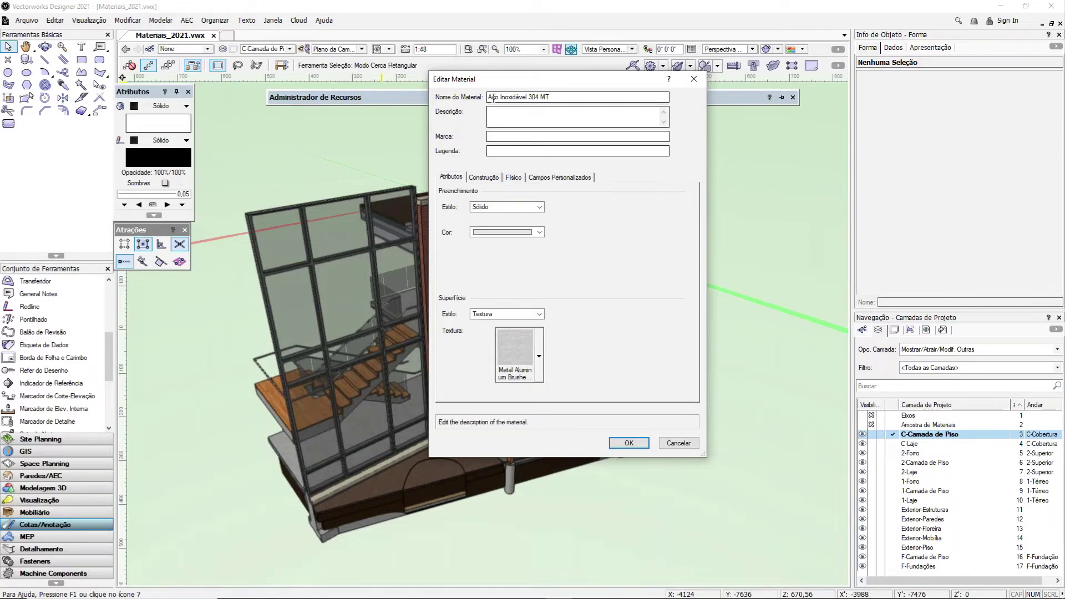
click(695, 80)
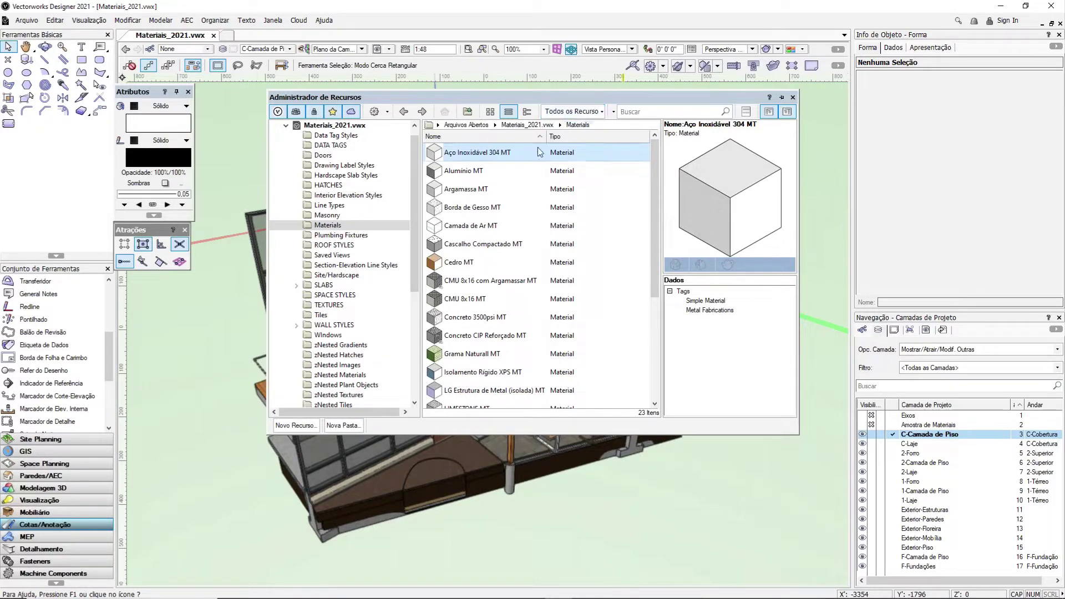
Review the list of materials in the Materials folder and close the Resource Manager.
scroll(541, 177, down, 3)
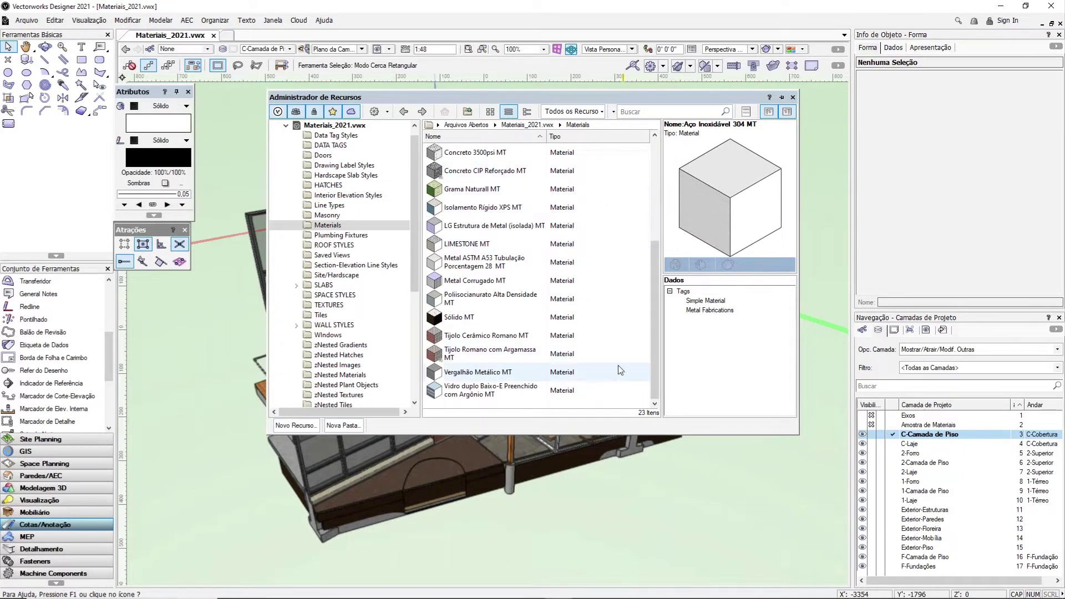
scroll(656, 312, up, 3)
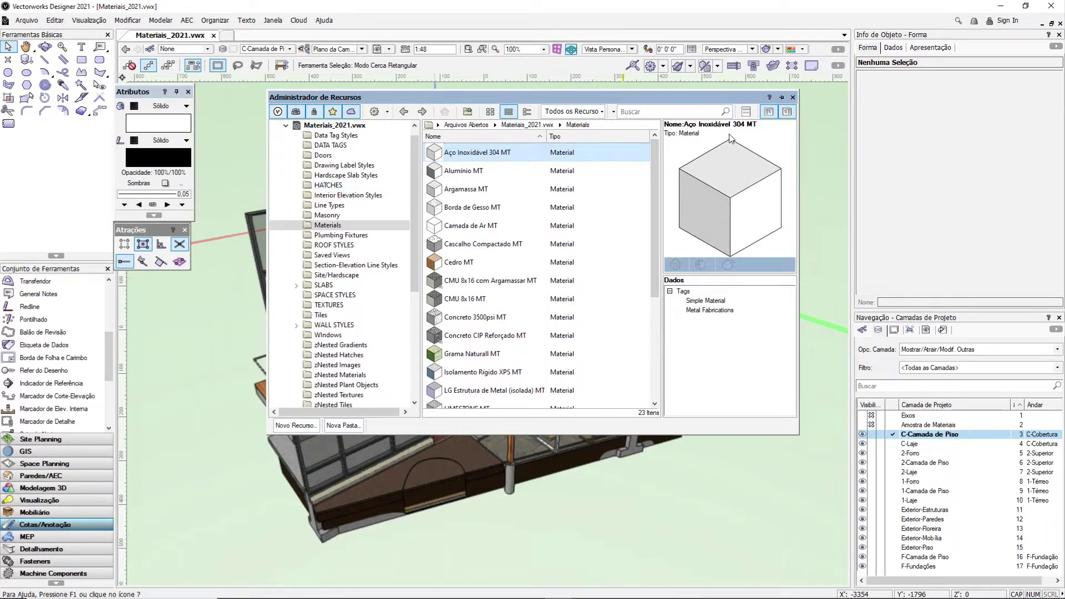
click(793, 97)
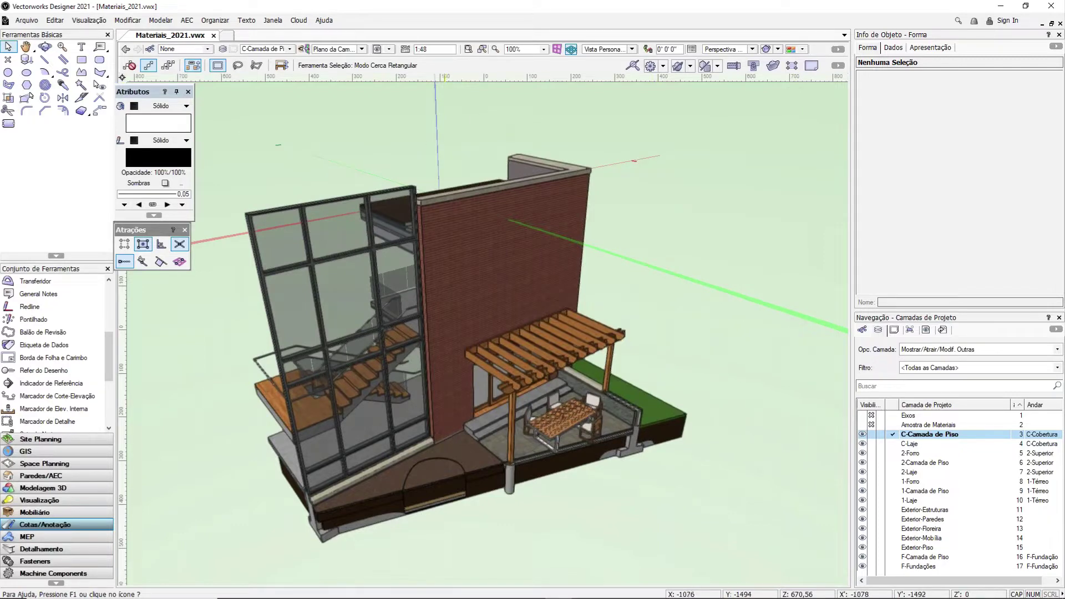
Open the Resource Manager and pin it so it stays expanded.
click(215, 20)
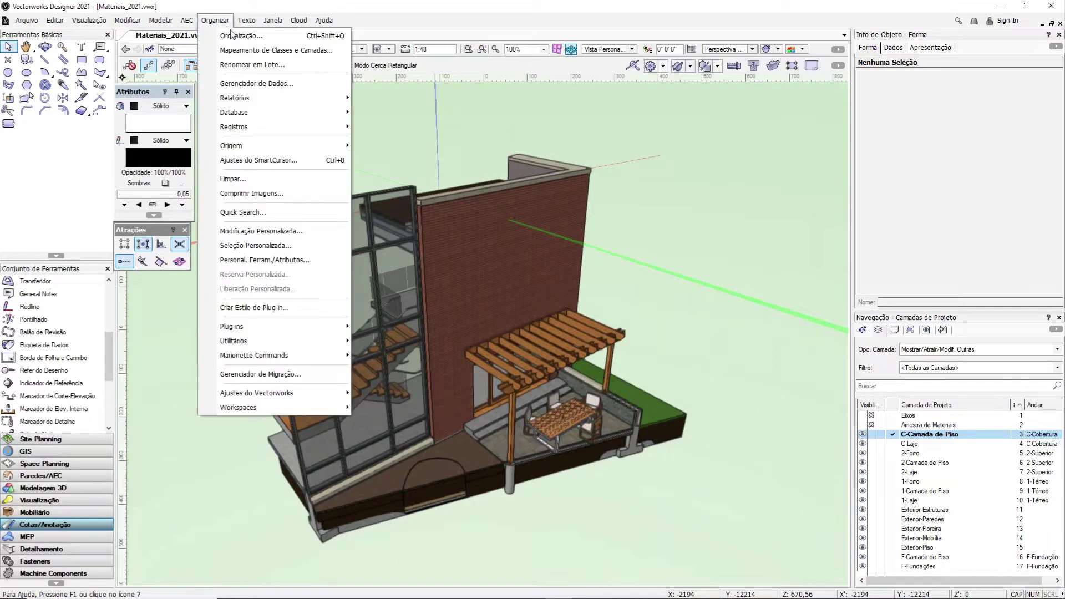
mouse_move(273, 20)
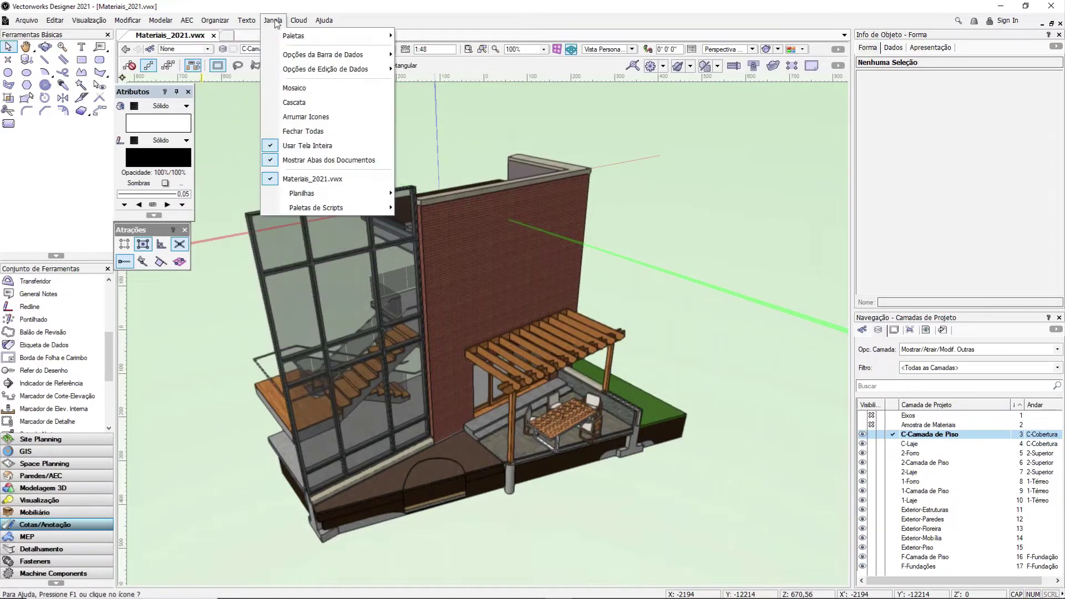
mouse_move(391, 37)
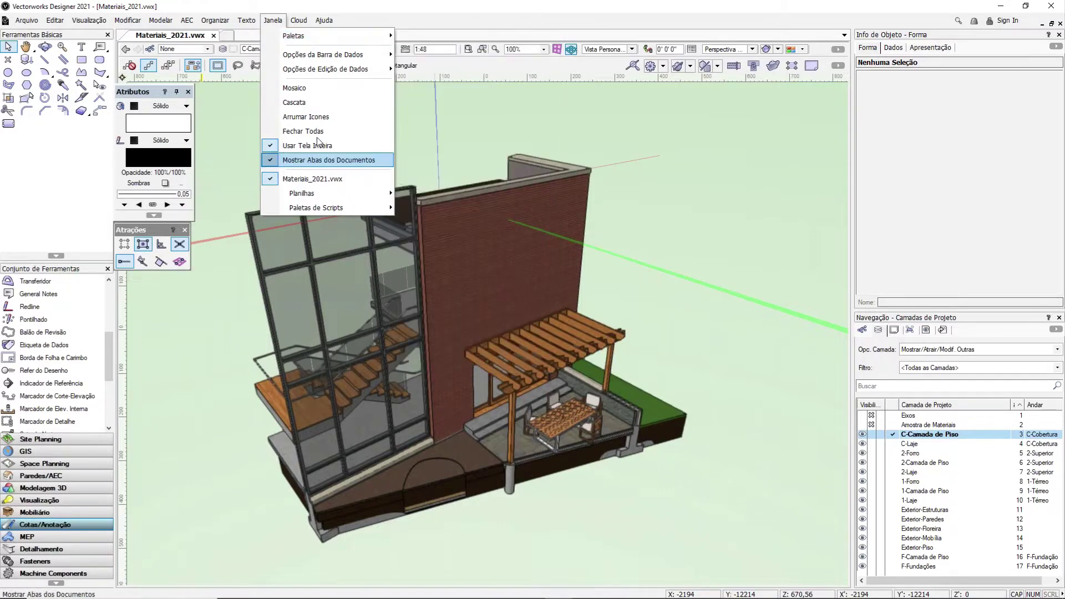
click(272, 21)
click(273, 20)
mouse_move(310, 35)
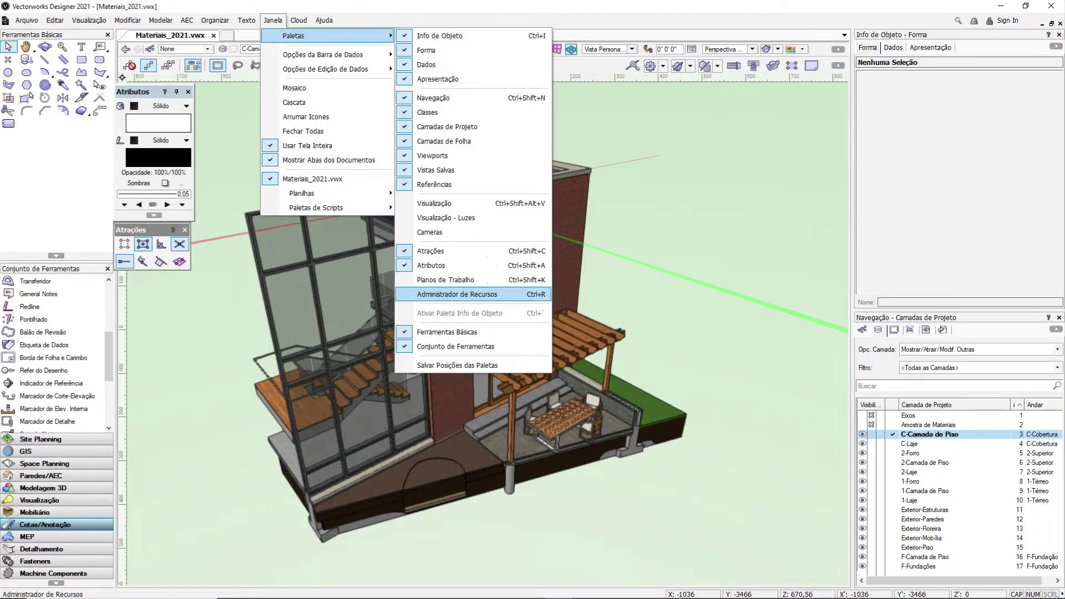
click(503, 297)
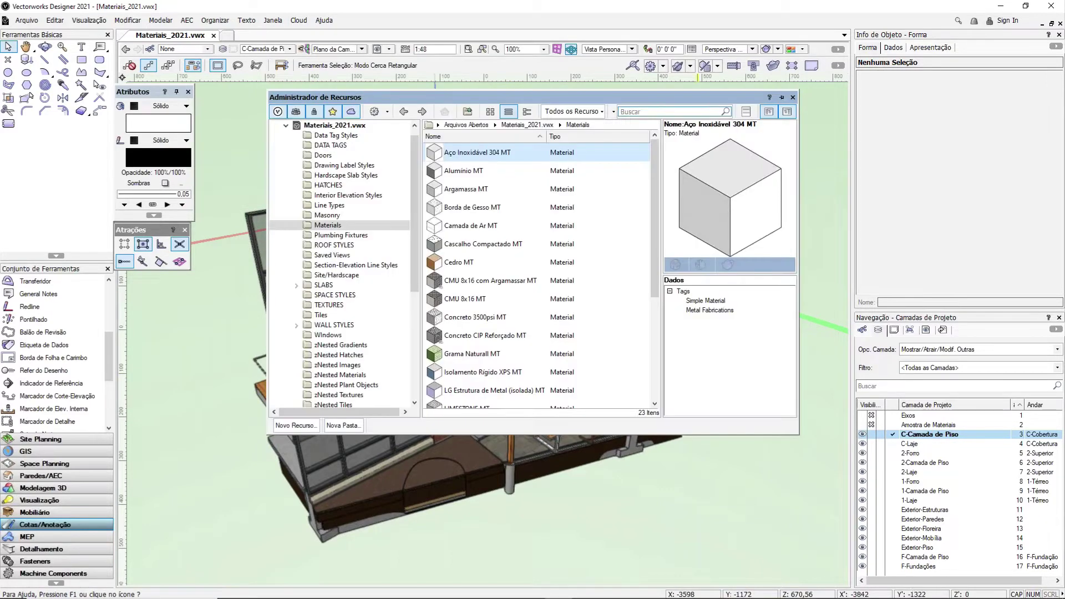
mouse_move(783, 100)
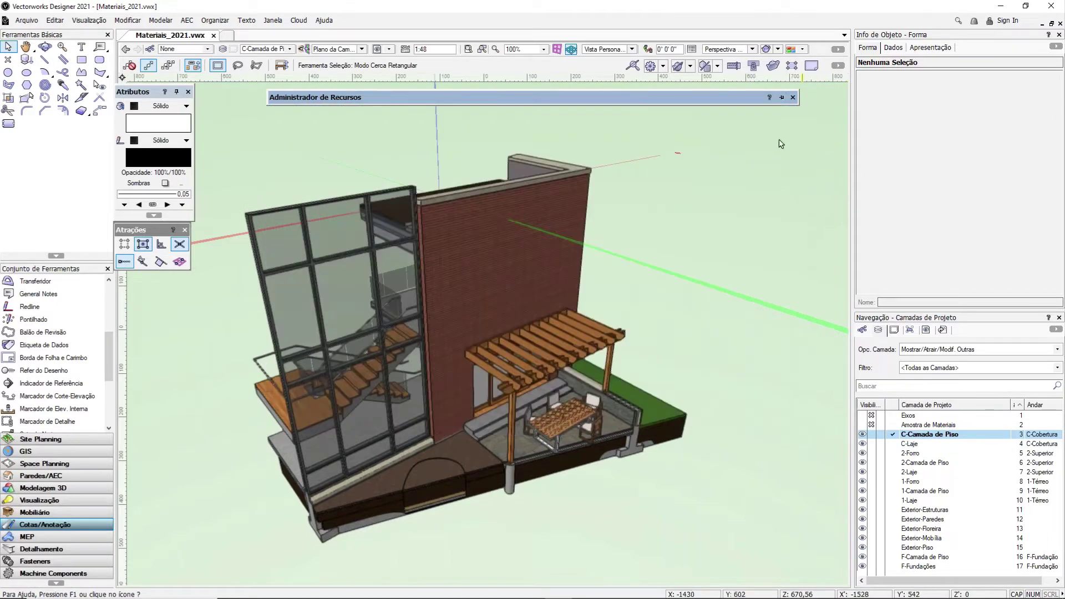
click(780, 97)
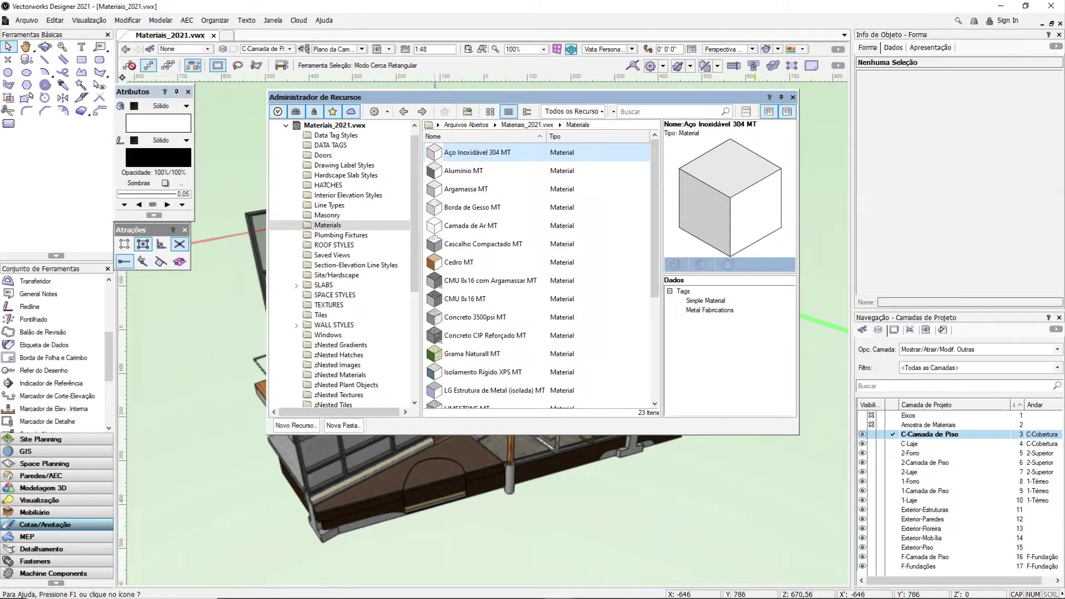
Browse the resource folders of Materiais_2021.vwx and review the materials in its Materials folder.
scroll(343, 222, up, 1)
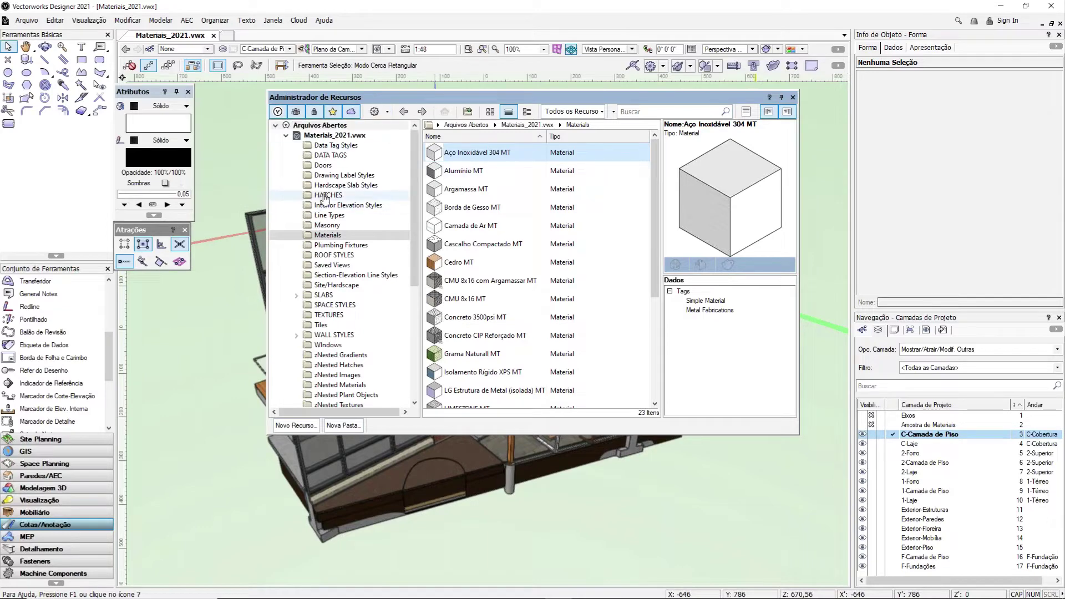
click(293, 134)
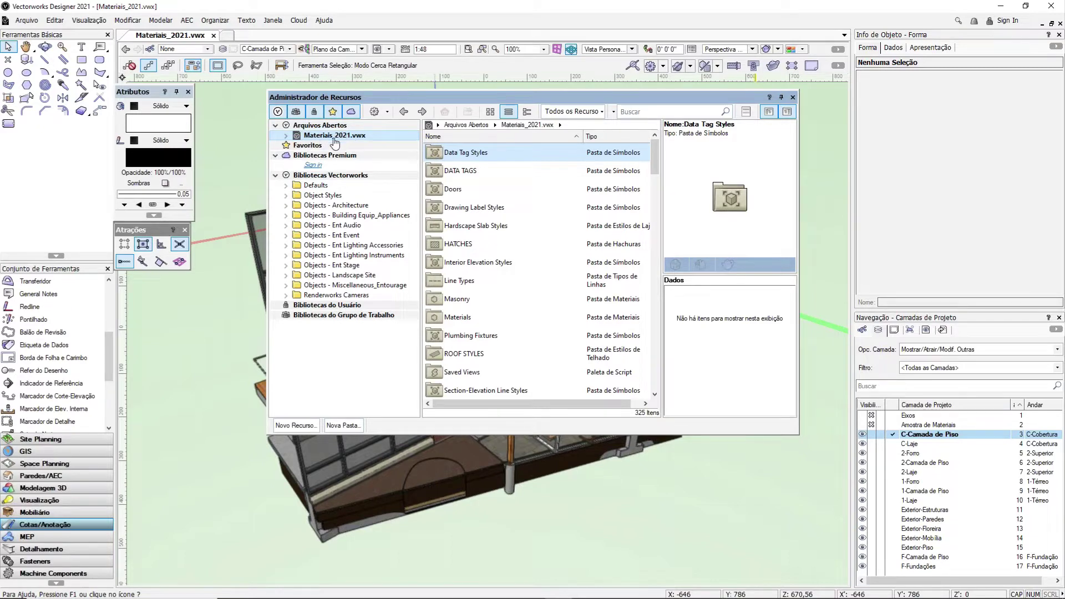
click(287, 136)
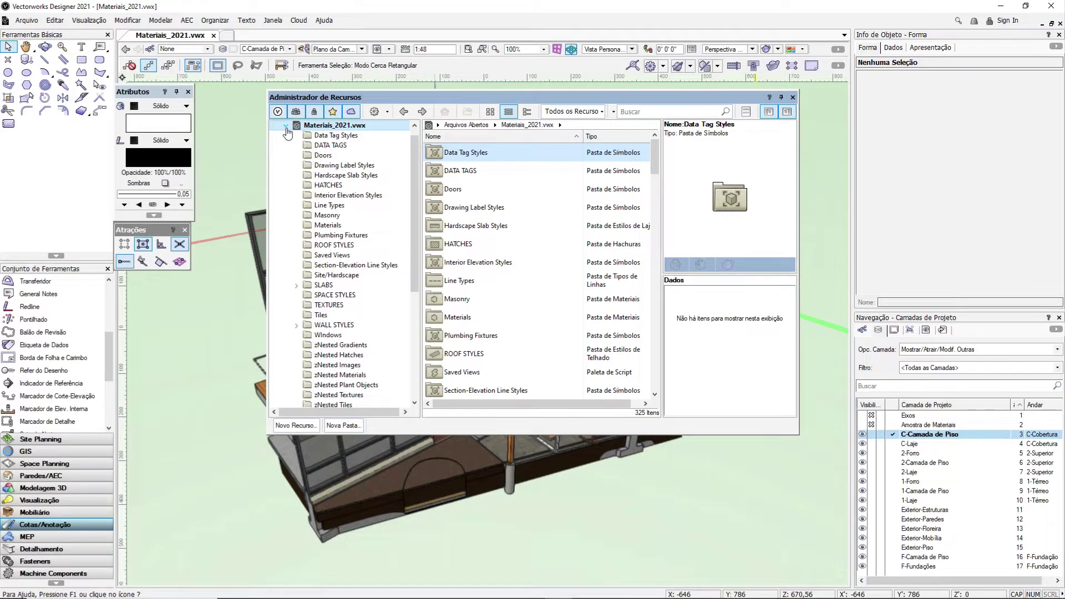
click(334, 229)
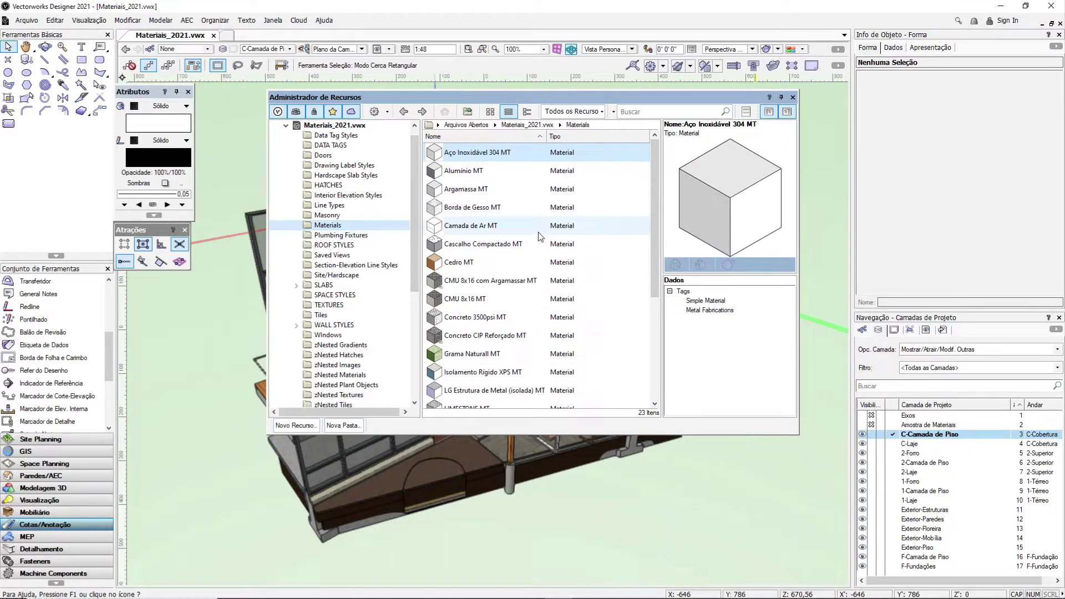
scroll(567, 161, down, 1)
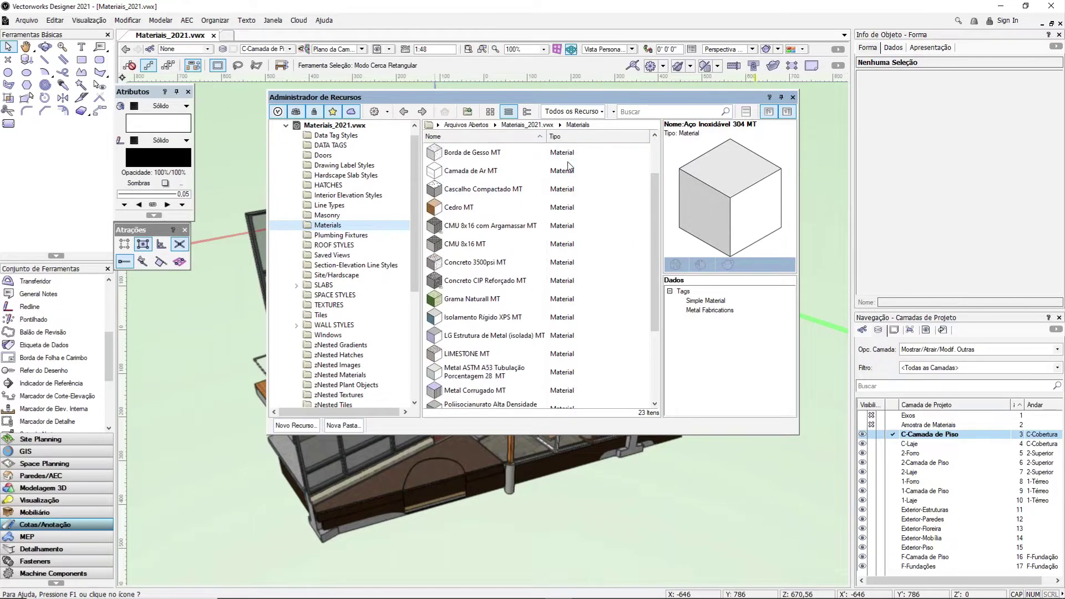
scroll(567, 161, down, 2)
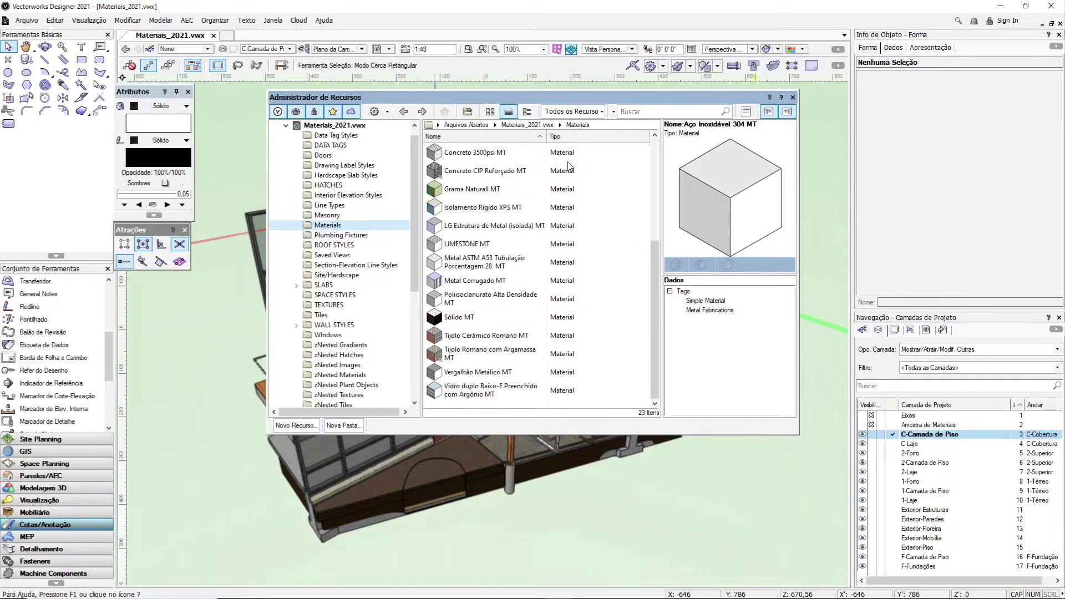
Check the commands available for the Vergalhão Metálico MT material and enlarge the Resource Manager.
click(623, 373)
right_click(623, 380)
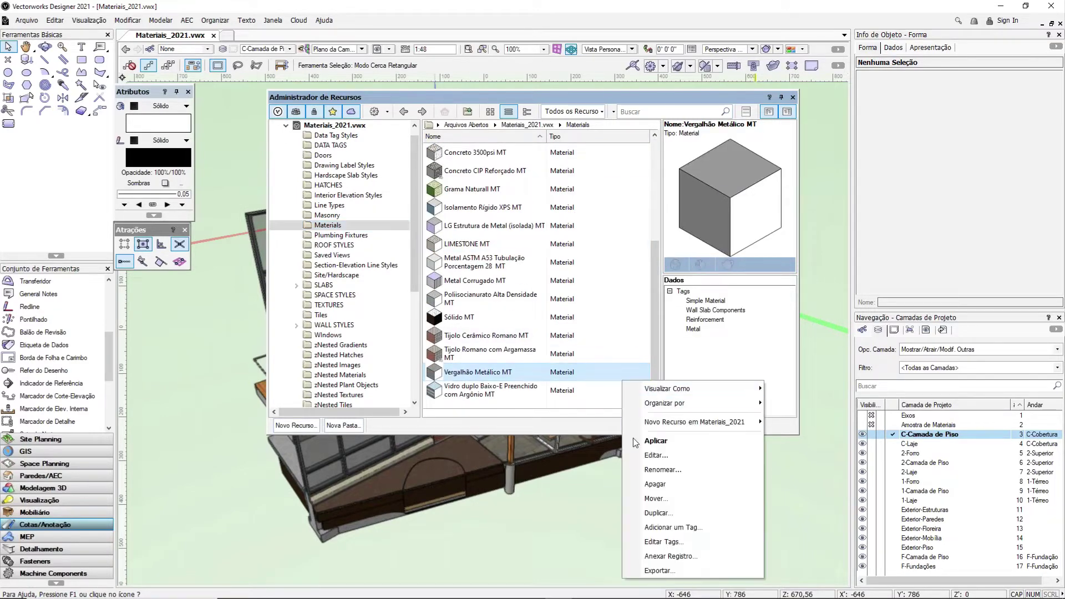
click(622, 325)
drag(796, 433, 857, 558)
Examine the types of new resources that can be created in the Materiais_2021 file, without creating one.
right_click(710, 417)
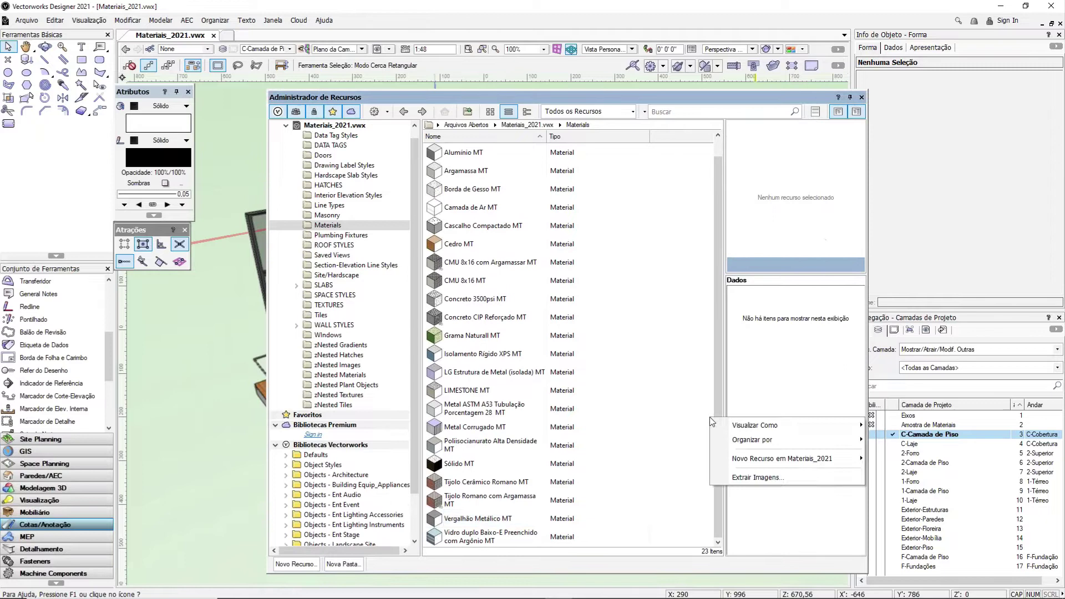
right_click(691, 393)
click(533, 389)
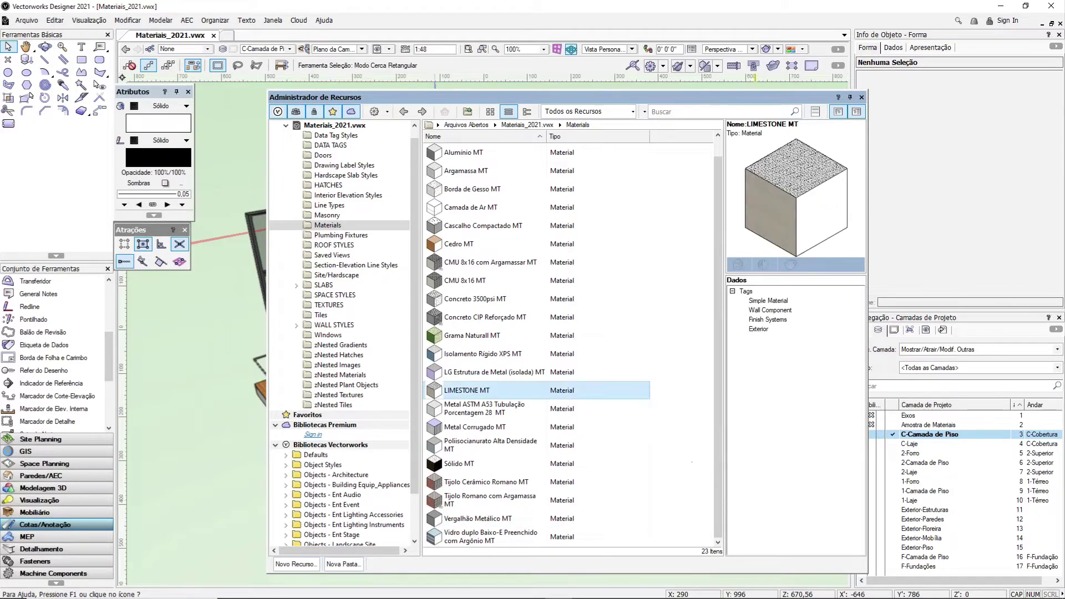
click(683, 384)
right_click(682, 383)
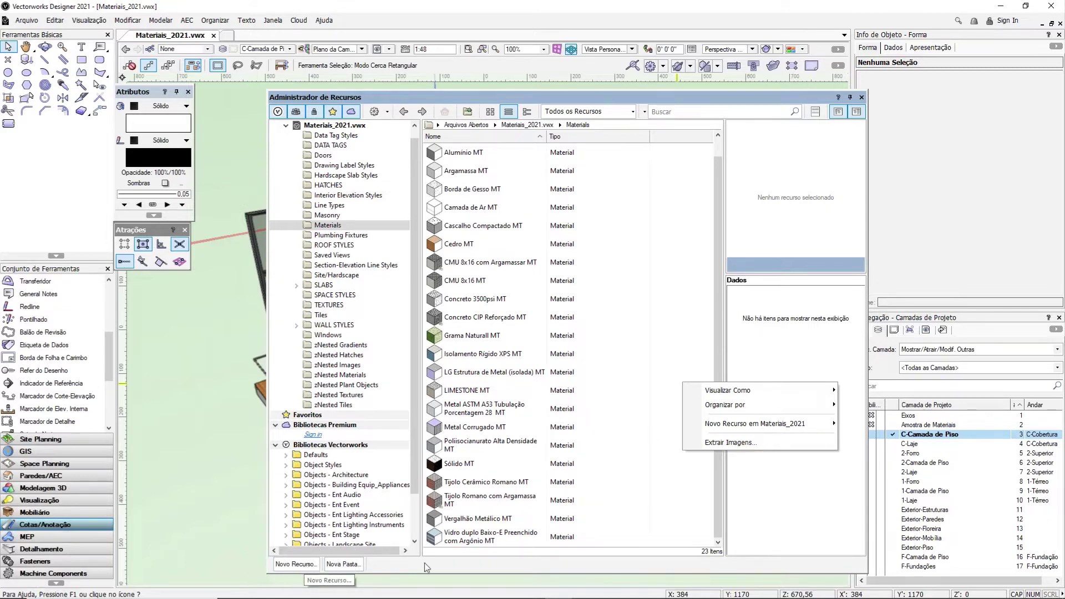
mouse_move(738, 426)
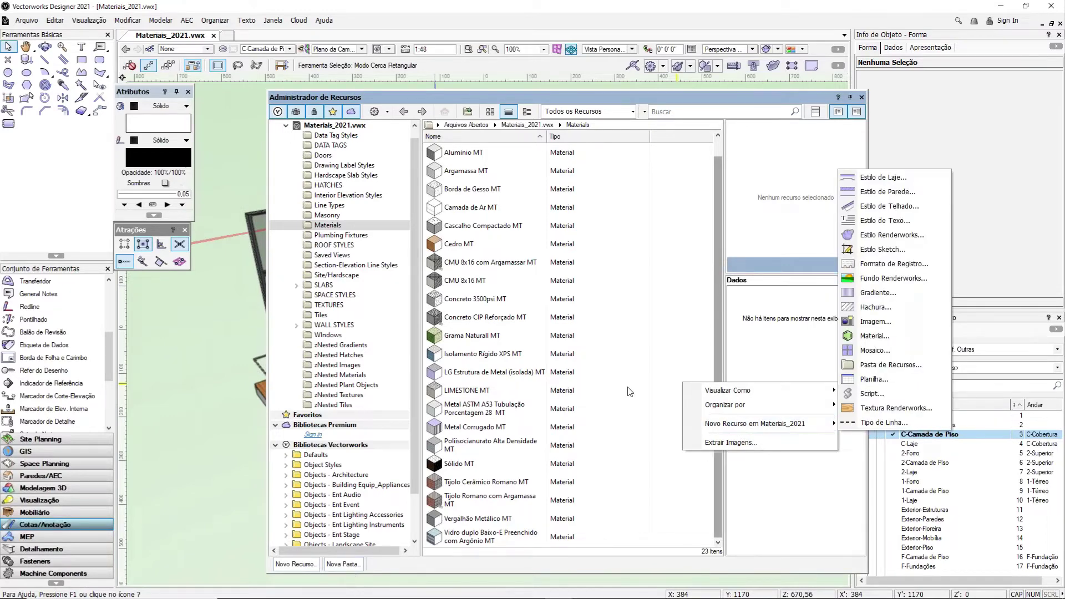
right_click(680, 332)
mouse_move(753, 374)
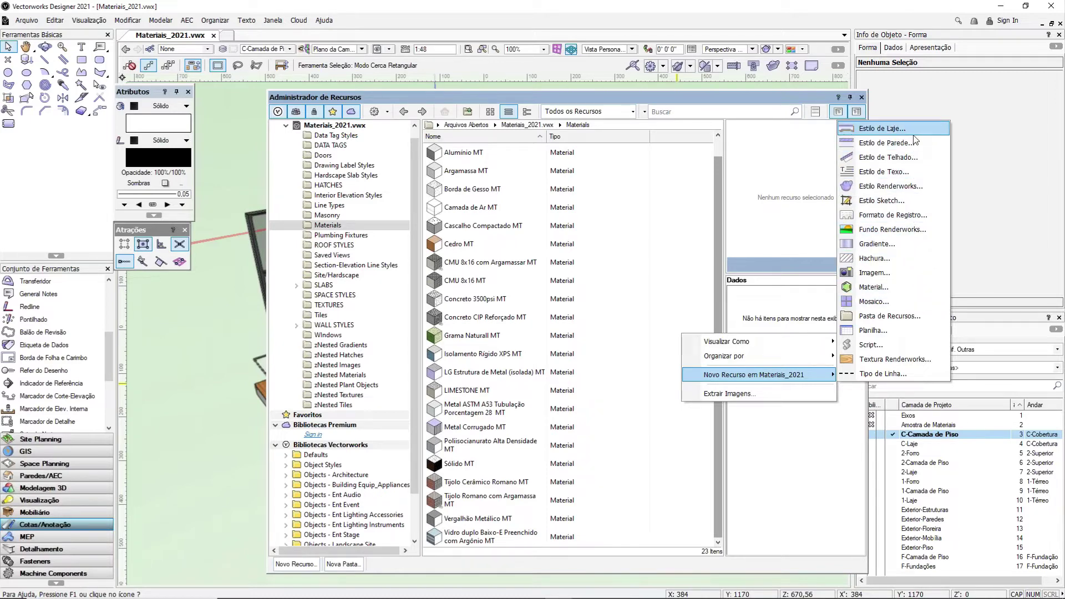
key(Escape)
key(Escape)
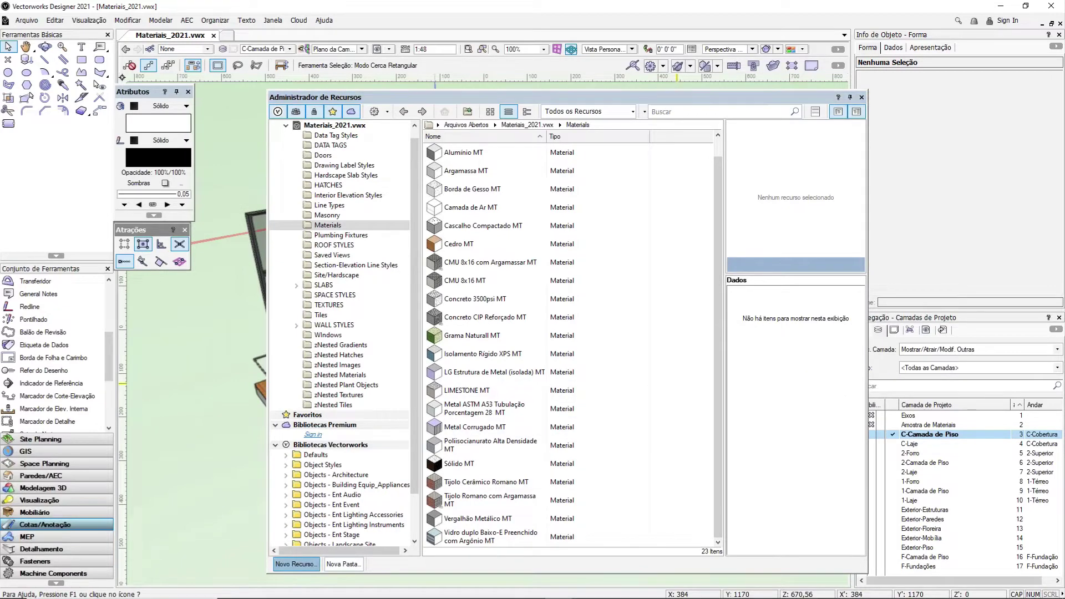
click(295, 563)
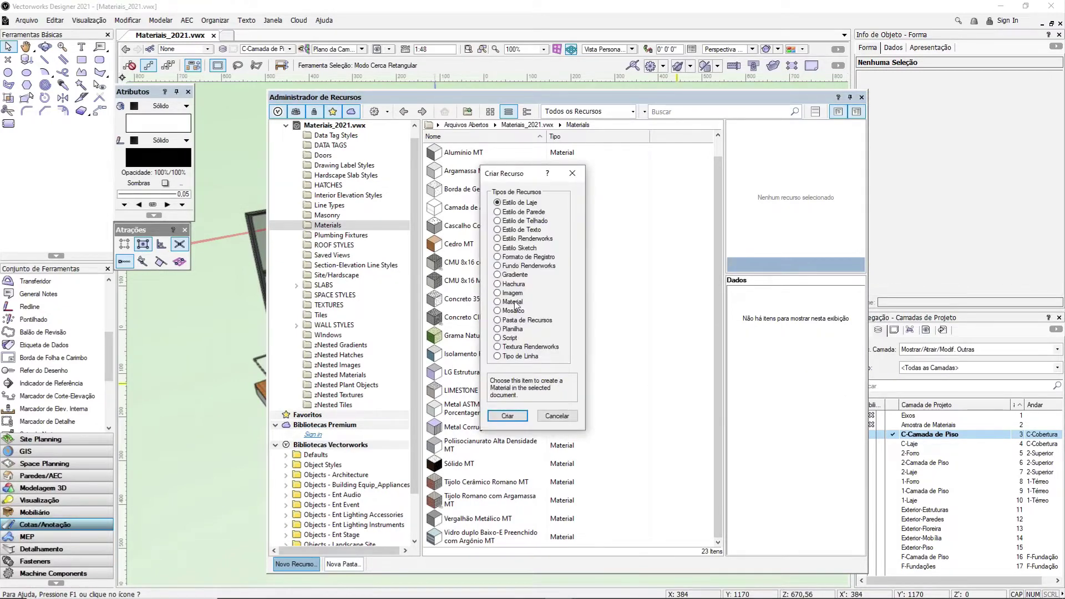
click(571, 173)
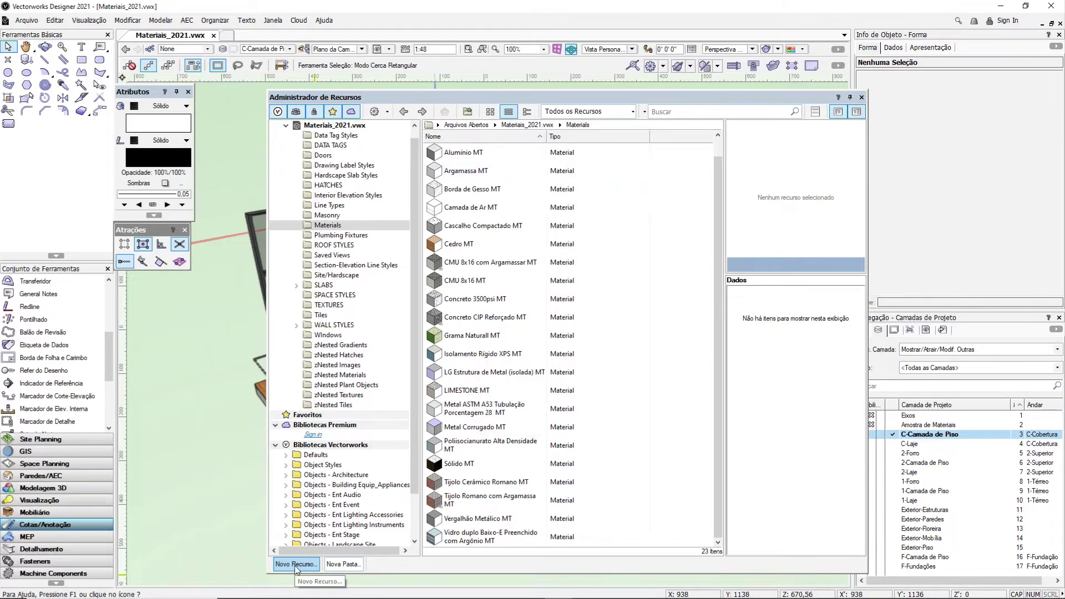
Start a new Material resource in the Materials folder and name it Madeira.
key(ctrl)
key(ctrl)
click(294, 563)
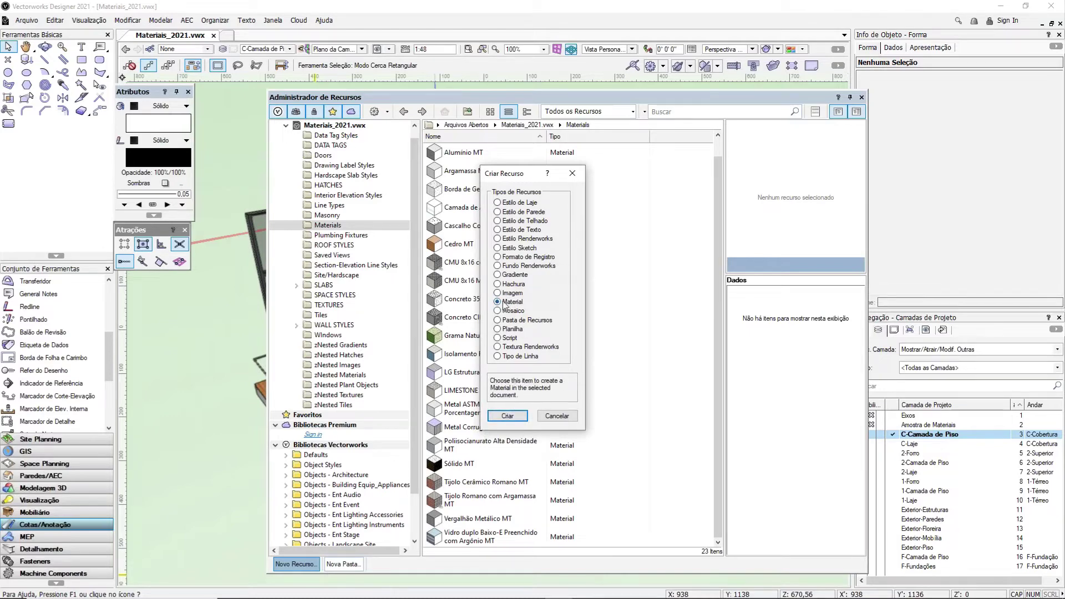
click(507, 416)
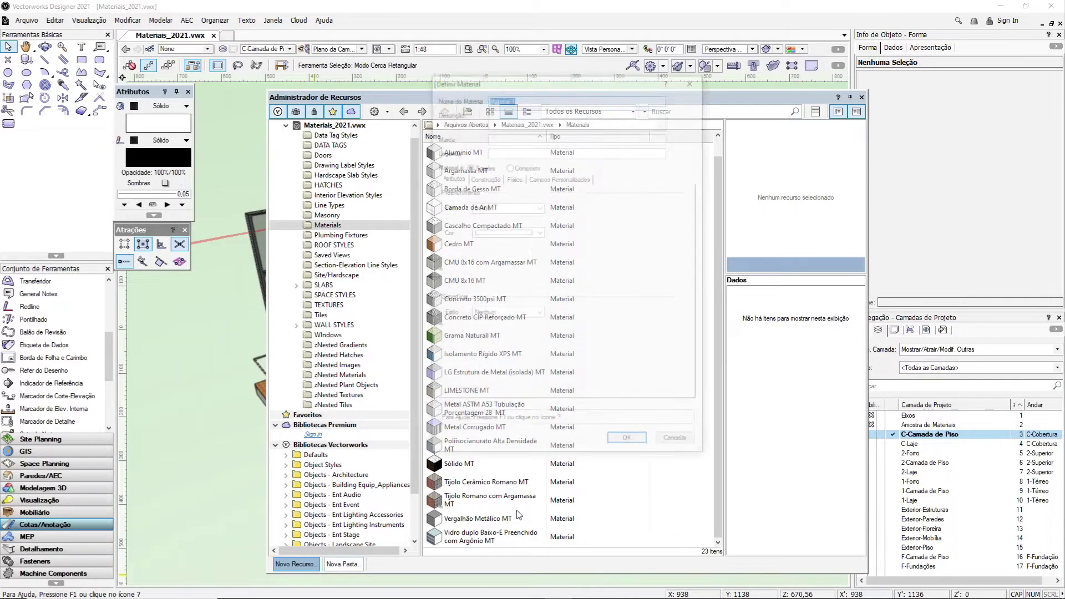
drag(551, 81, 525, 78)
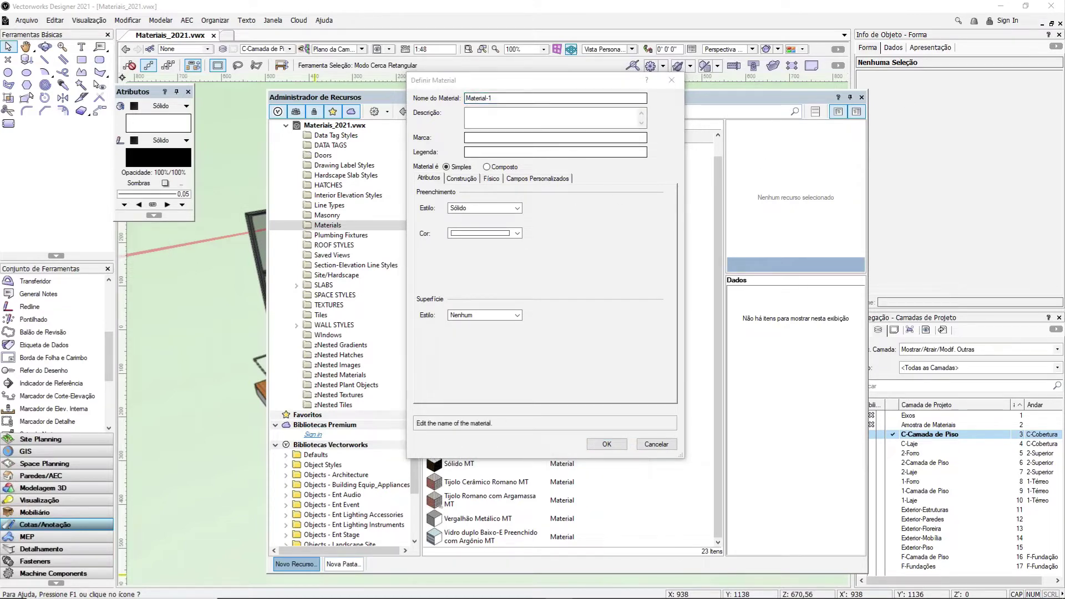
click(432, 94)
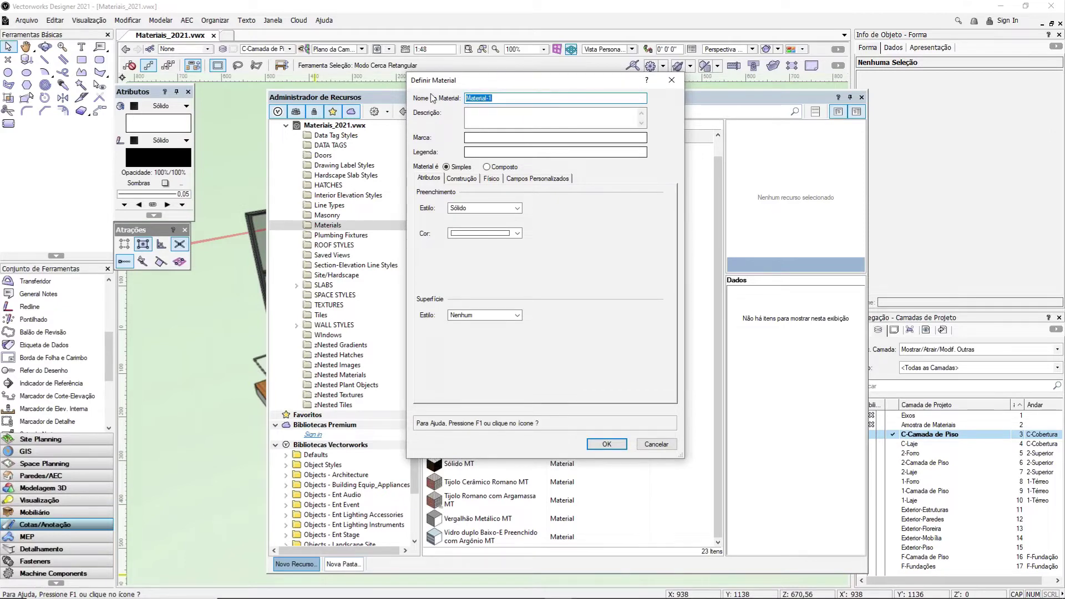
text(Madei)
click(478, 115)
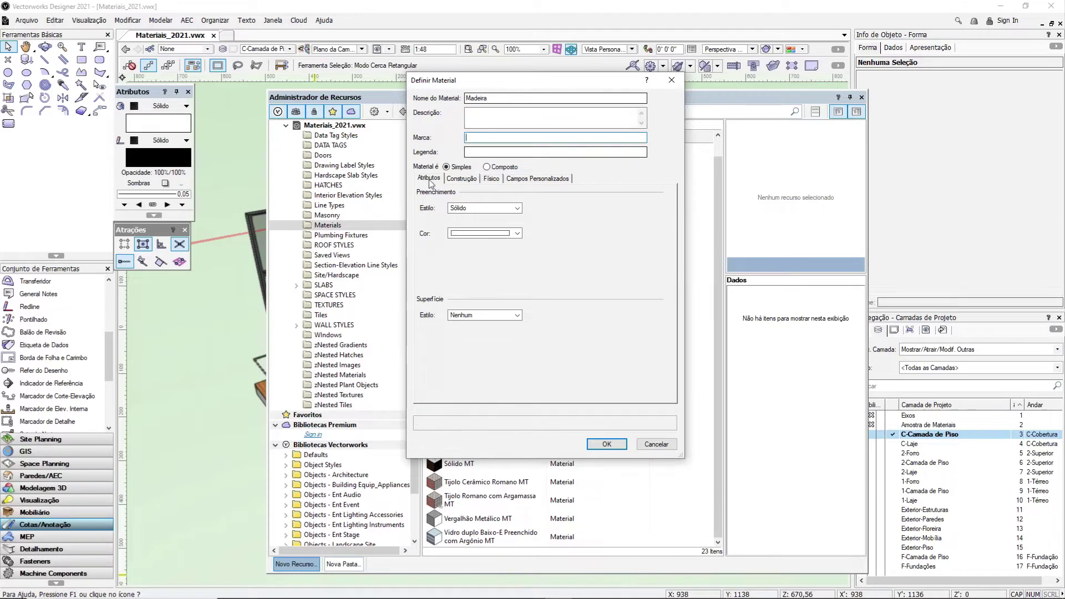
Keep the Sólido fill style for the Madeira material and set its fill colour to dark brown.
click(474, 209)
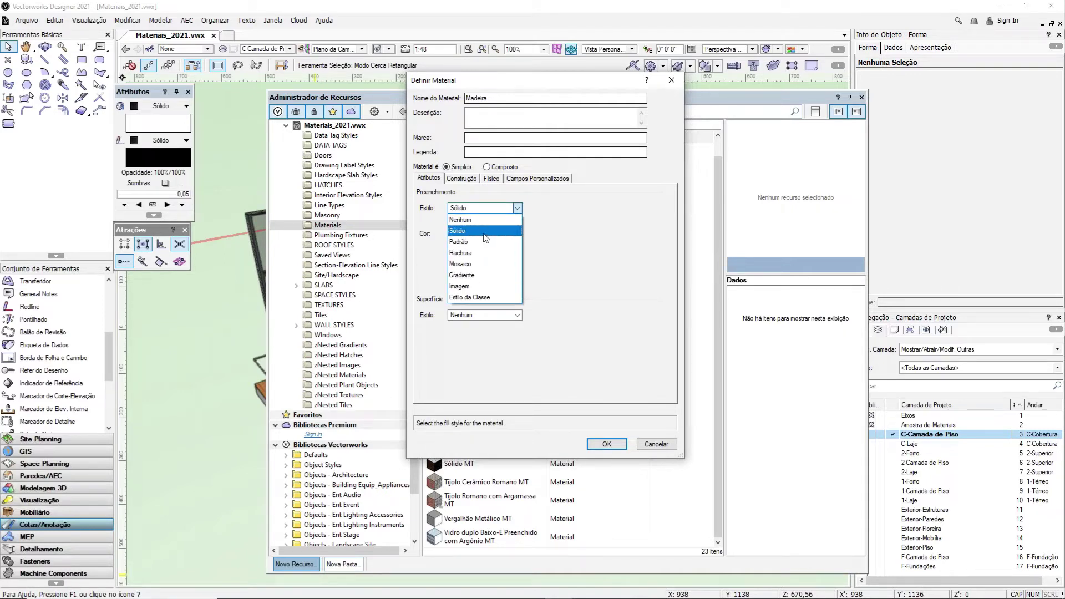
click(453, 230)
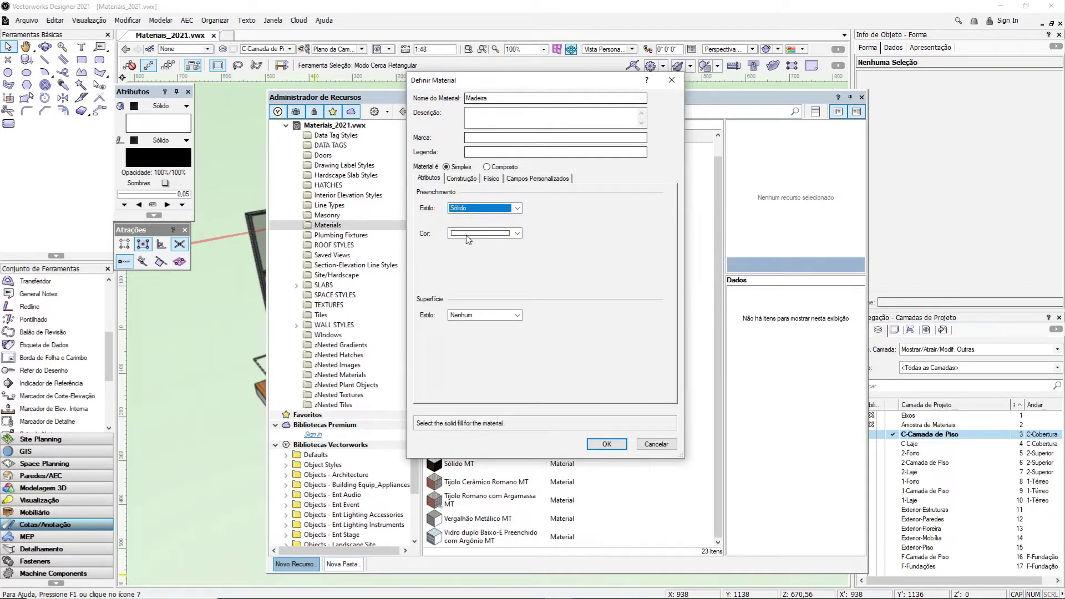
click(467, 234)
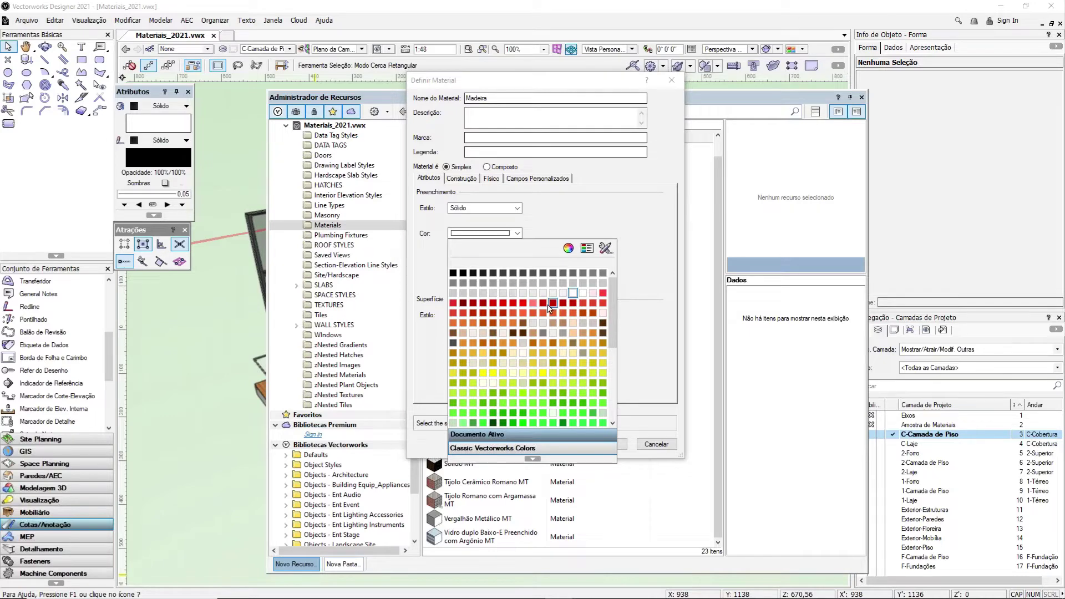
scroll(549, 306, down, 5)
scroll(548, 306, up, 5)
click(603, 323)
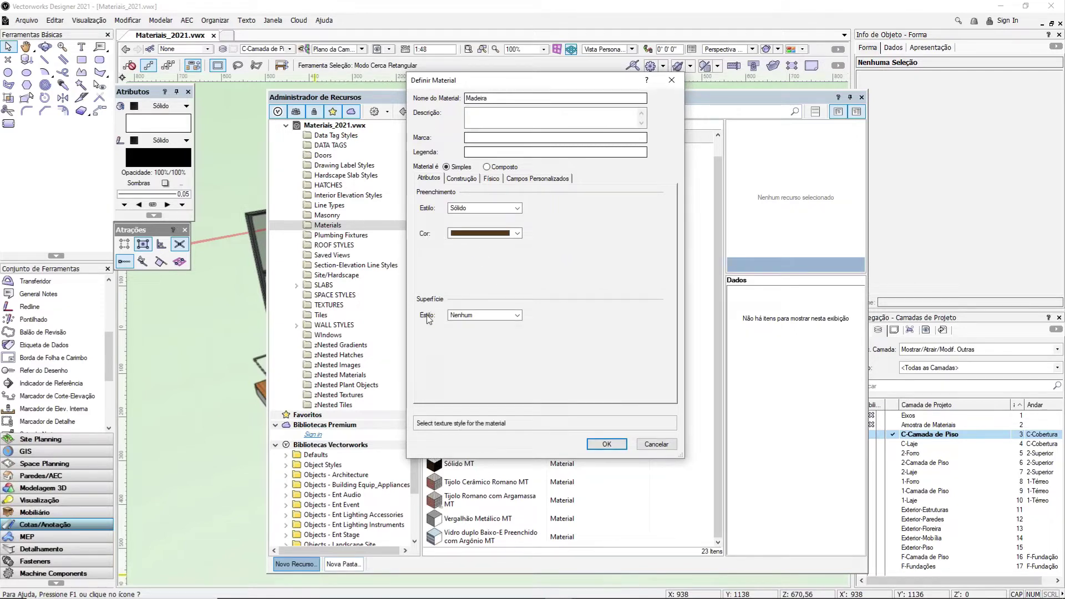
Set the Madeira material's surface style to Textura and assign the Wood (Arroway Wood 024 Oak European 1) texture.
key(ctrl)
click(477, 314)
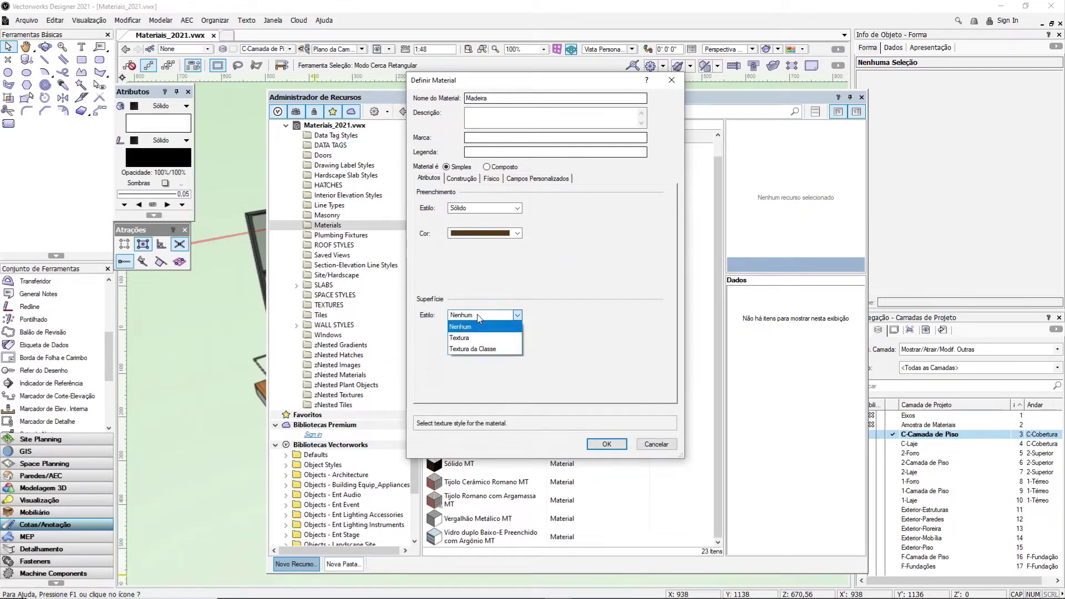
click(482, 339)
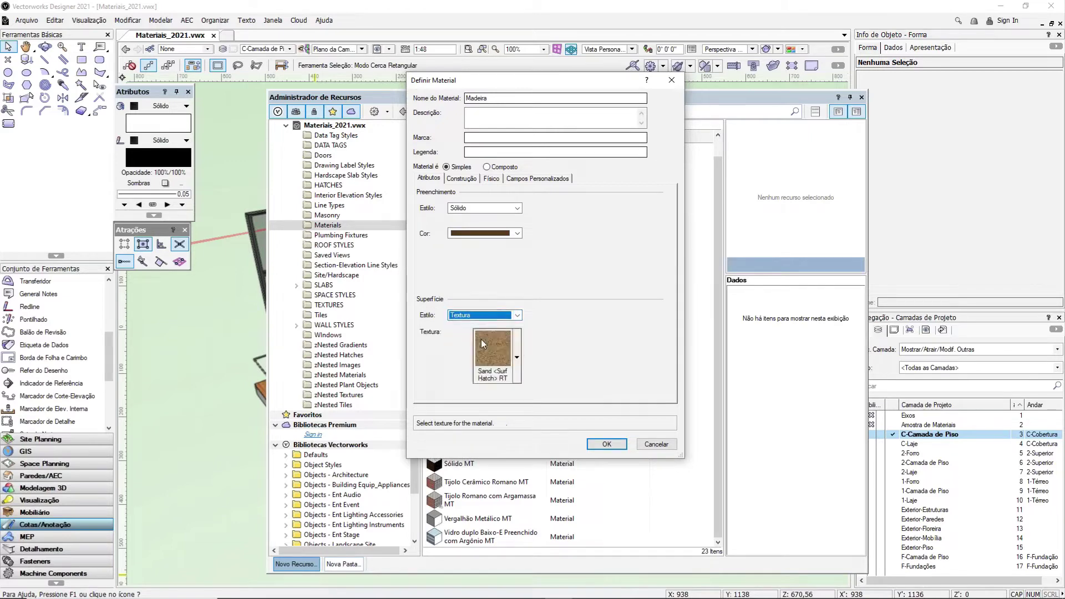
click(517, 359)
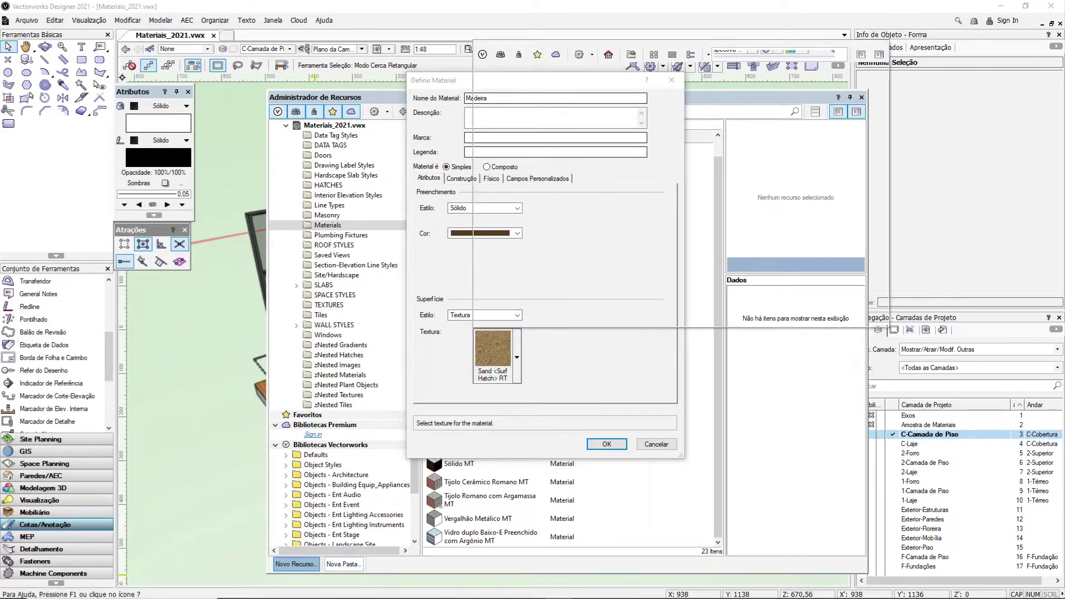
key(ctrl)
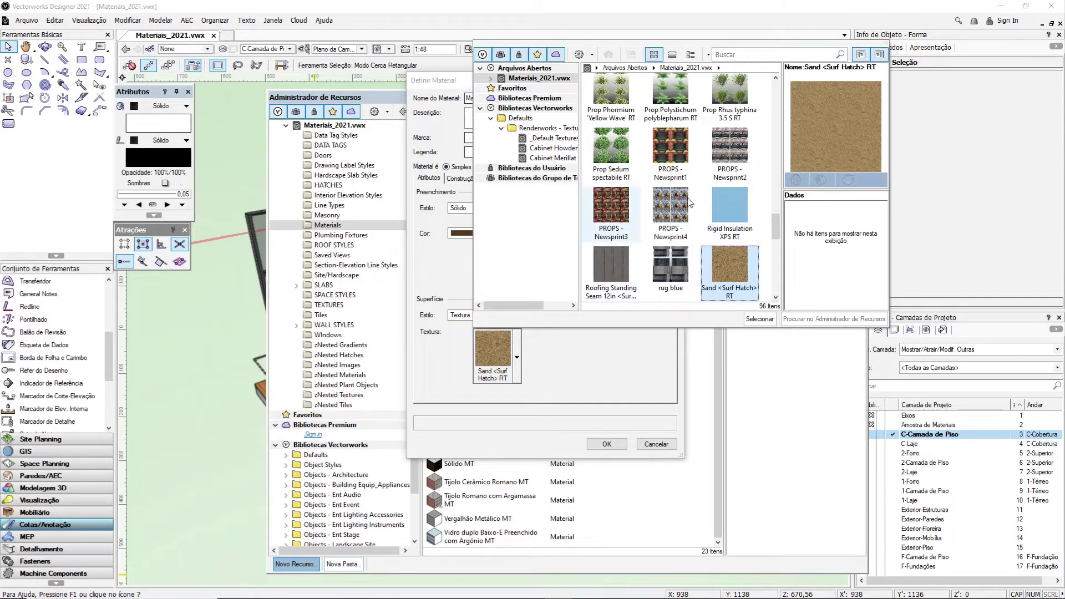
scroll(739, 177, down, 6)
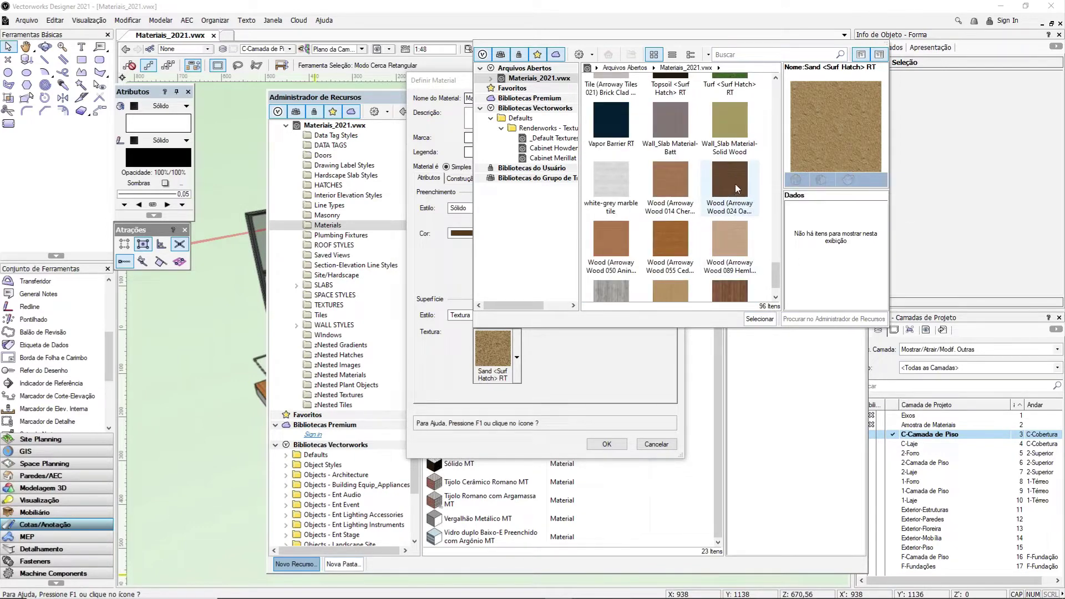
scroll(735, 186, down, 1)
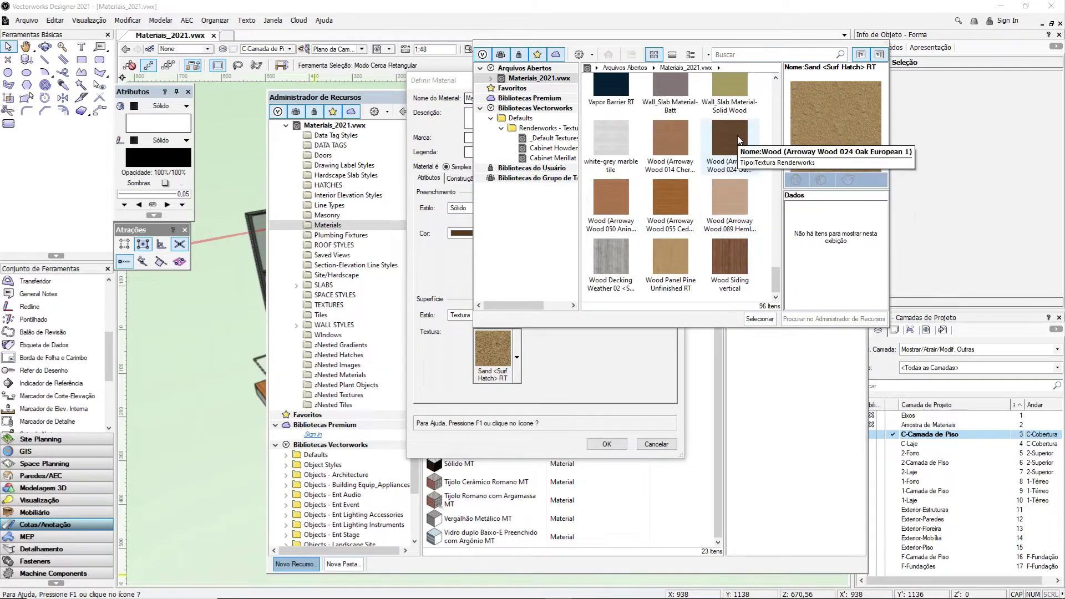
click(725, 143)
click(733, 144)
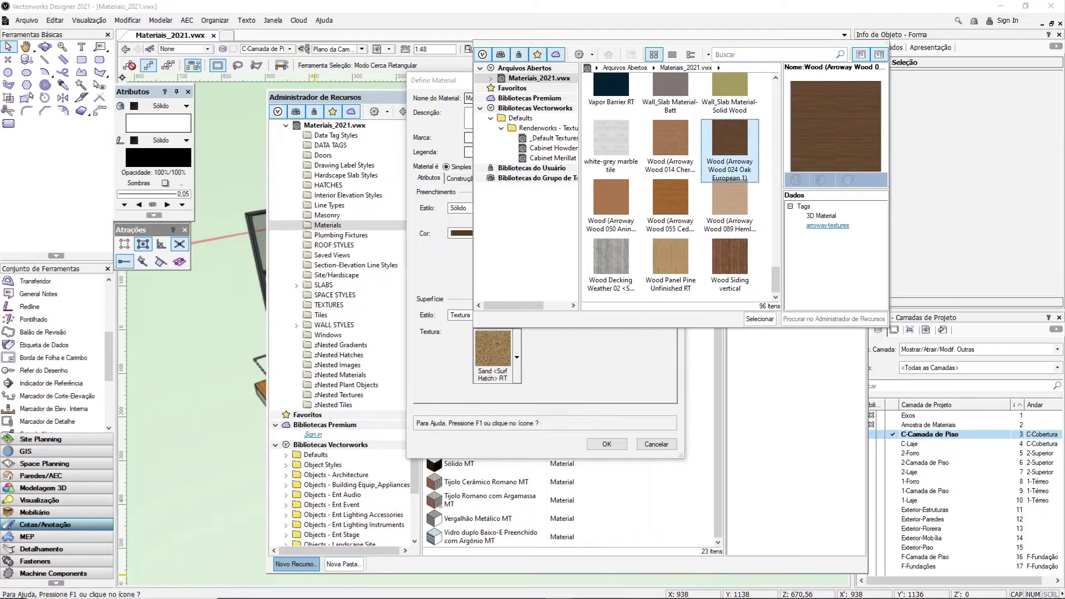
double_click(732, 144)
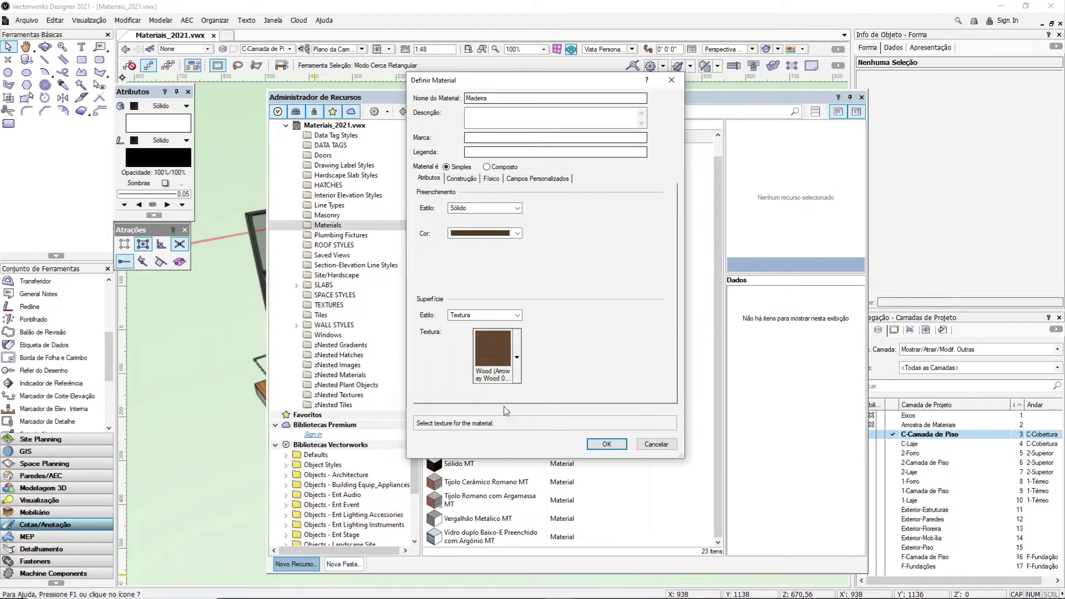
Review Madeira's construction, physical and custom field settings, and create the material.
click(466, 178)
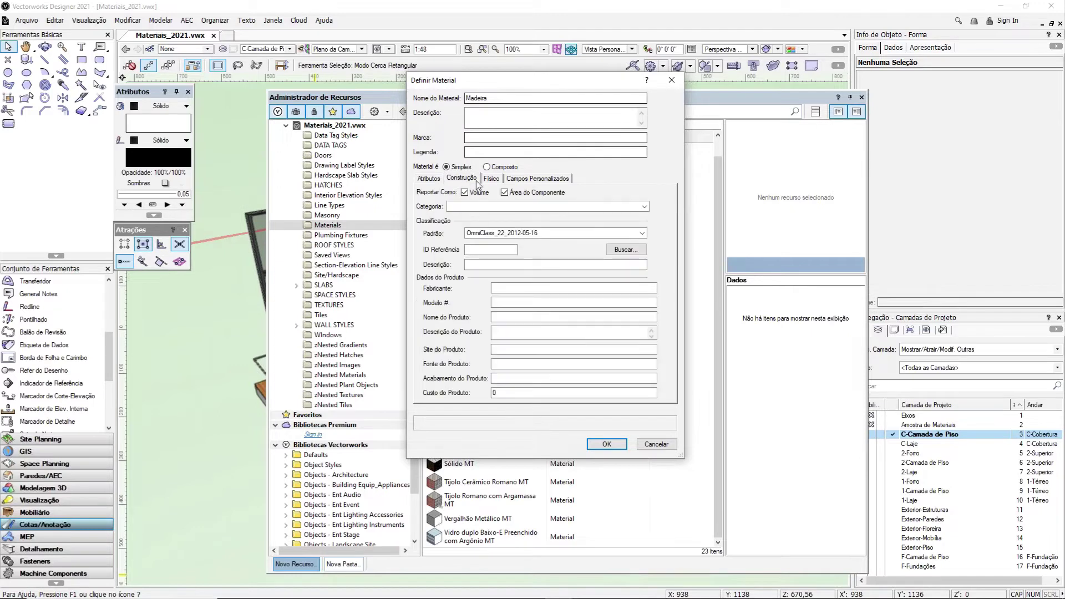
click(491, 178)
click(537, 178)
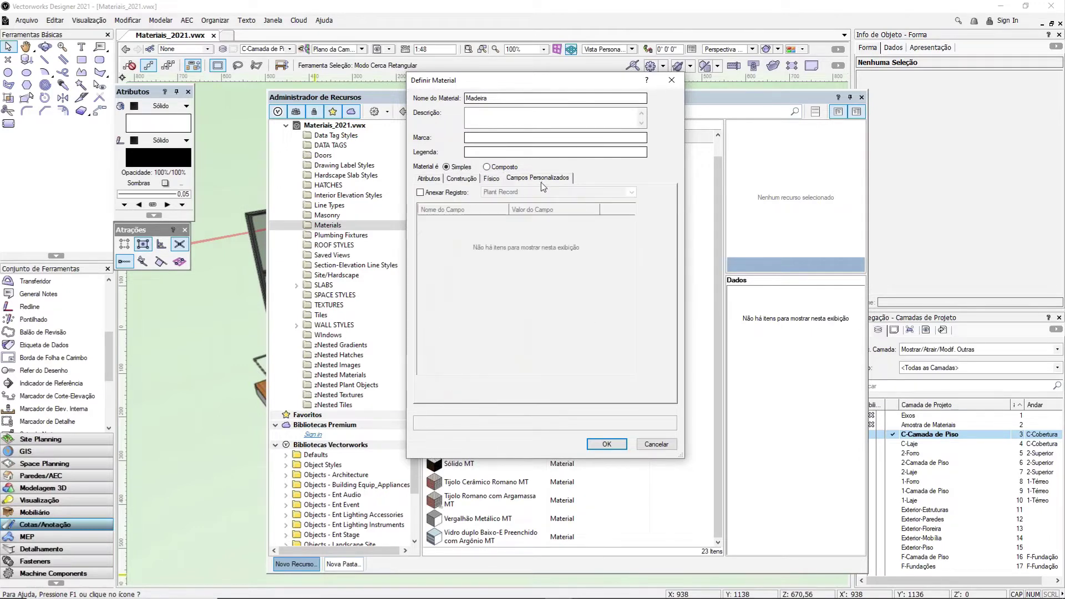
click(430, 179)
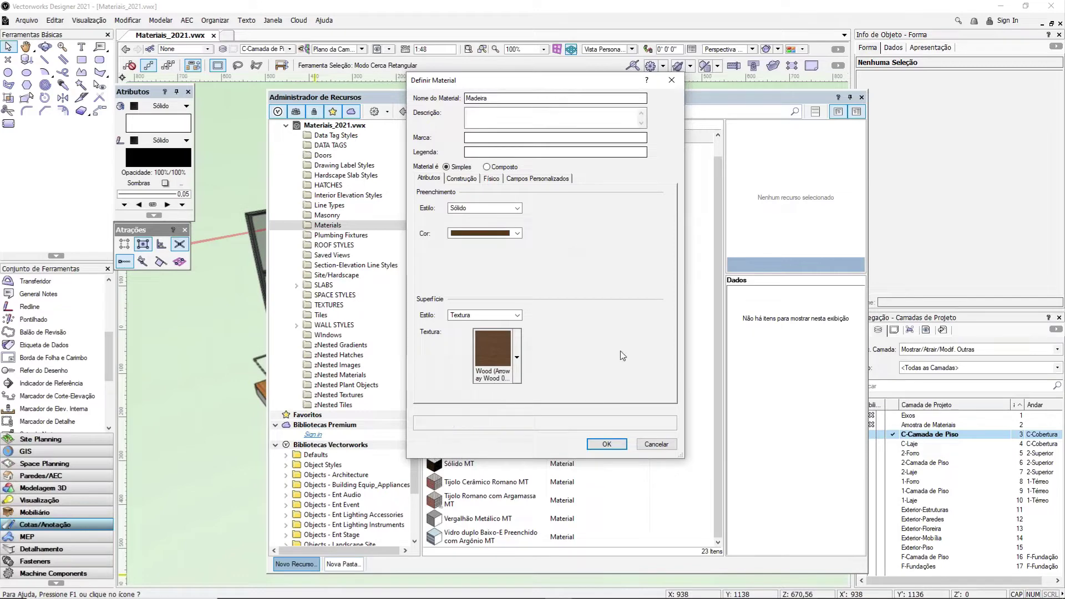
click(607, 444)
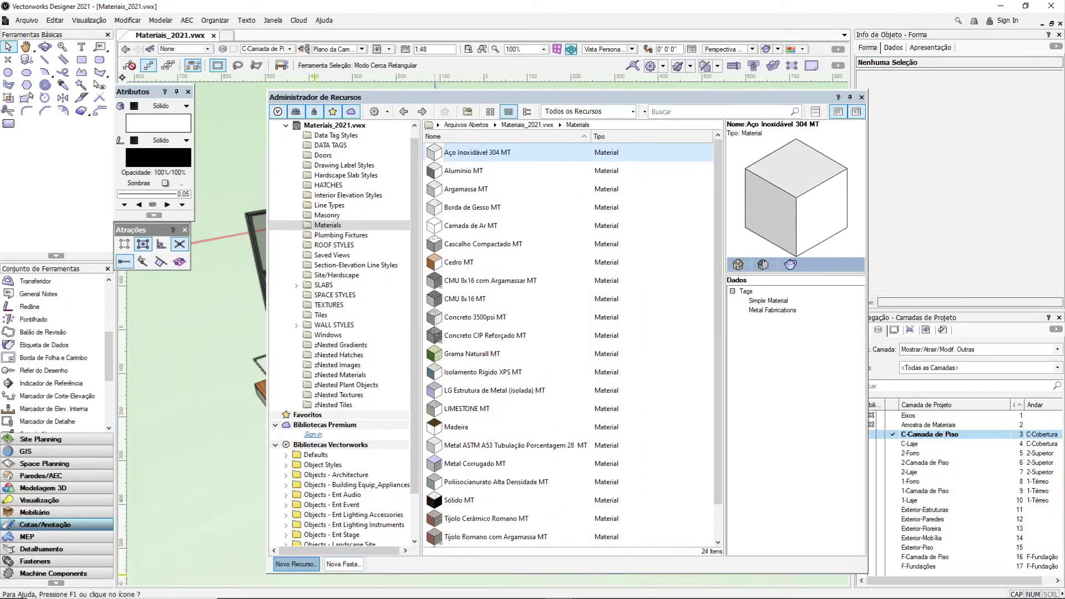
Compare the previews of the Madeira and LIMESTONE MT materials, and close the Resource Manager.
click(465, 433)
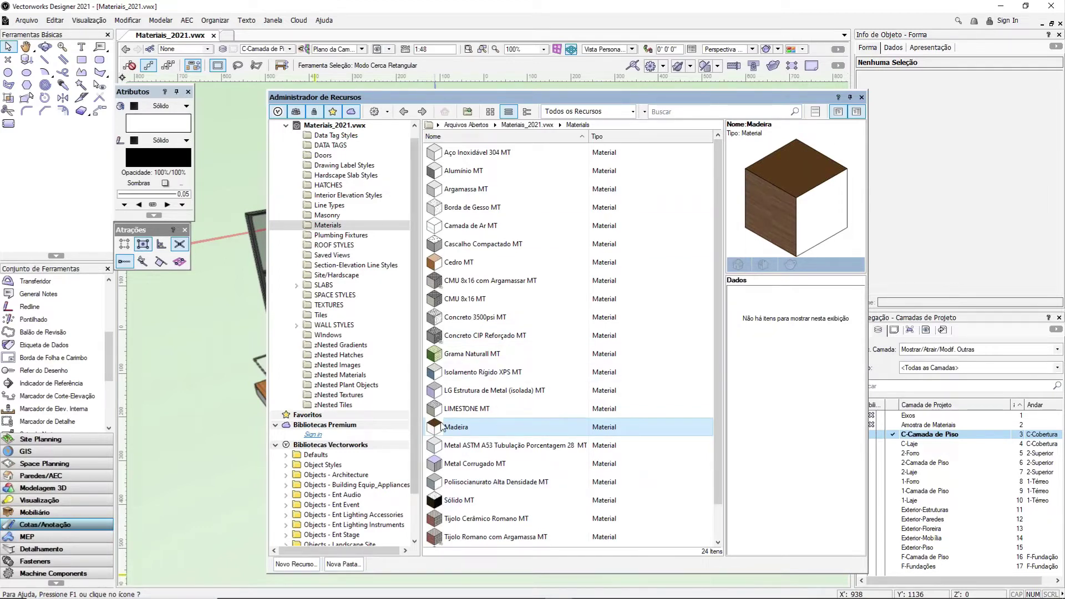
click(467, 409)
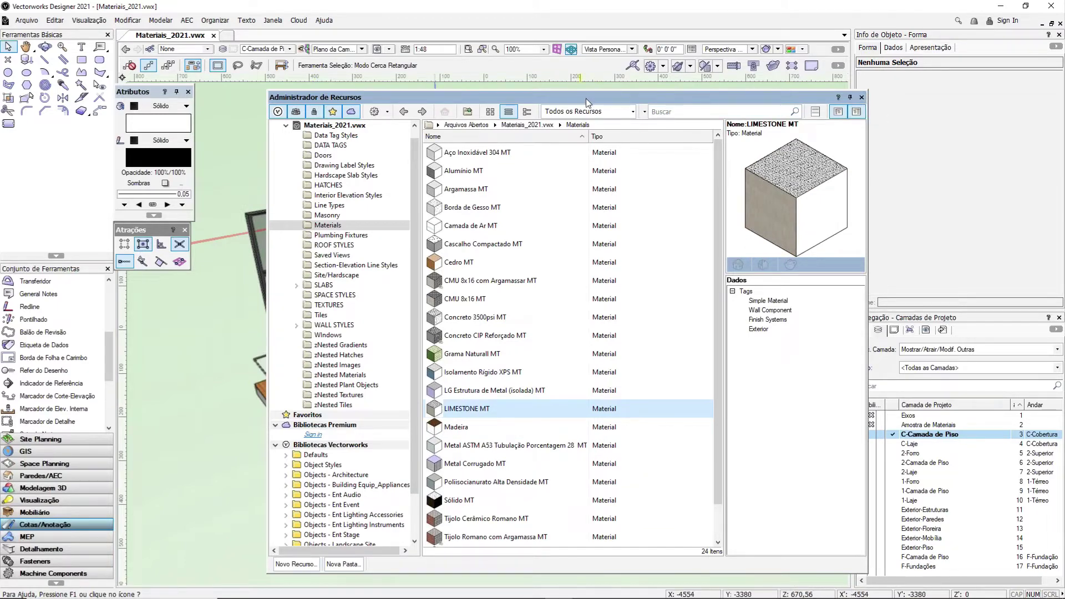
drag(586, 98, 816, 33)
drag(734, 44, 484, 51)
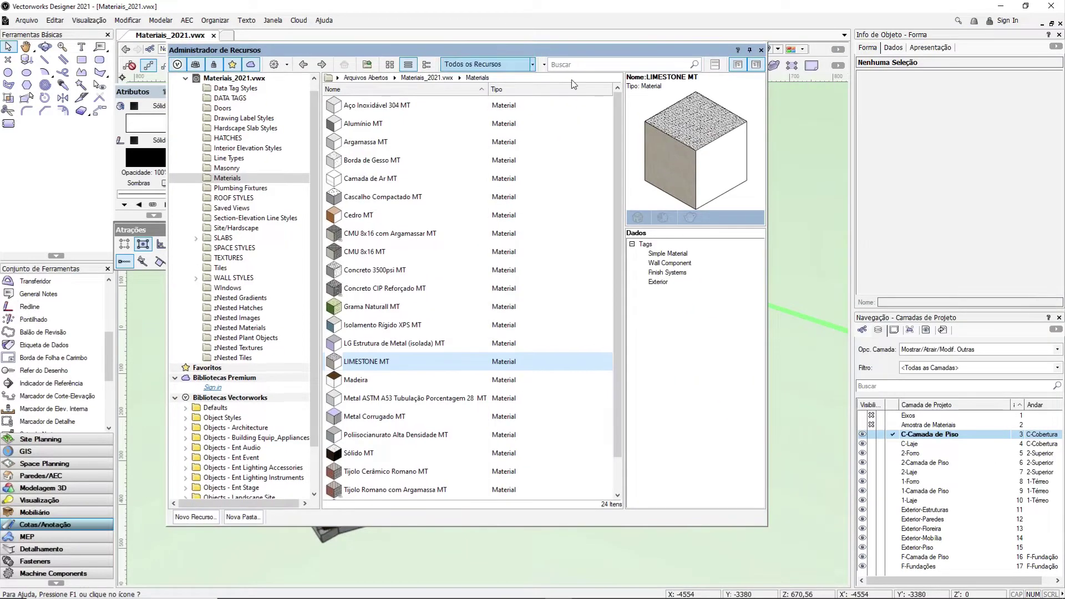
click(760, 50)
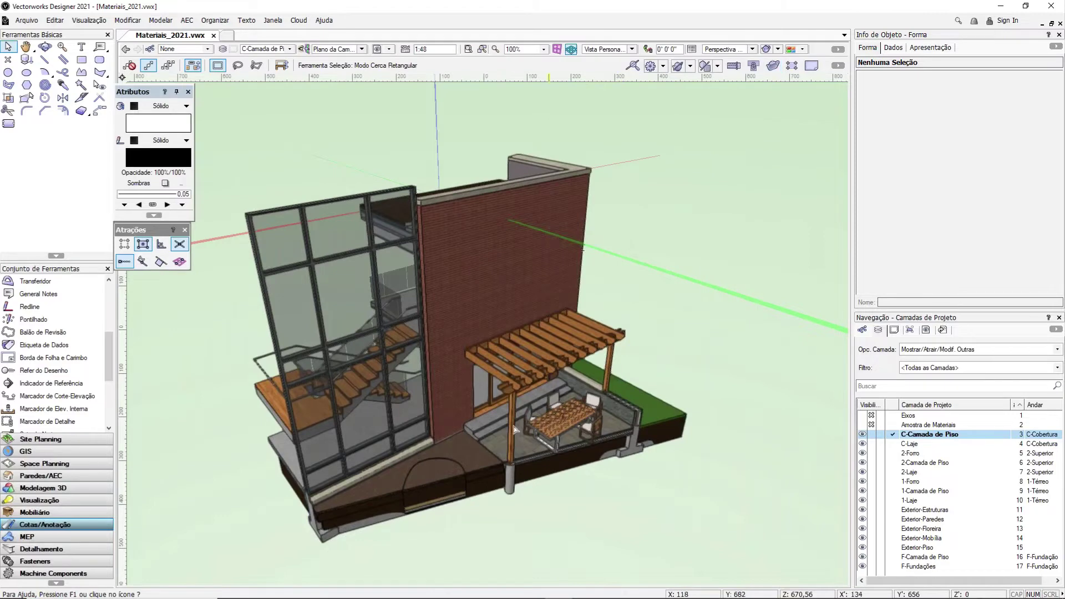
Reopen the Resource Manager, try the Padrão fill style on the Madeira material, and restore its fill style to Sólido.
scroll(502, 413, up, 1)
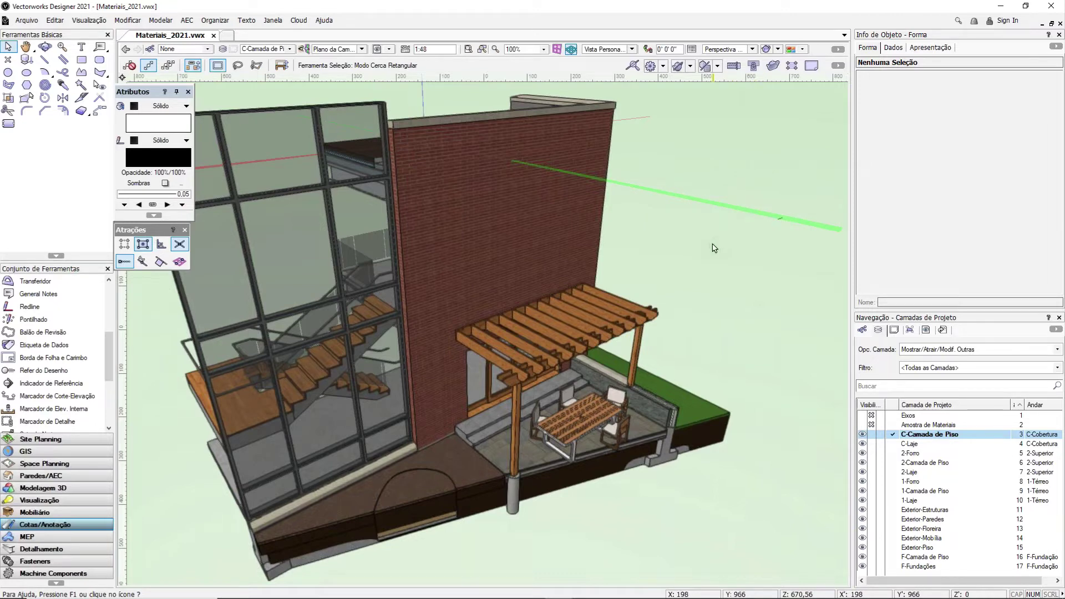
key(ctrl+r)
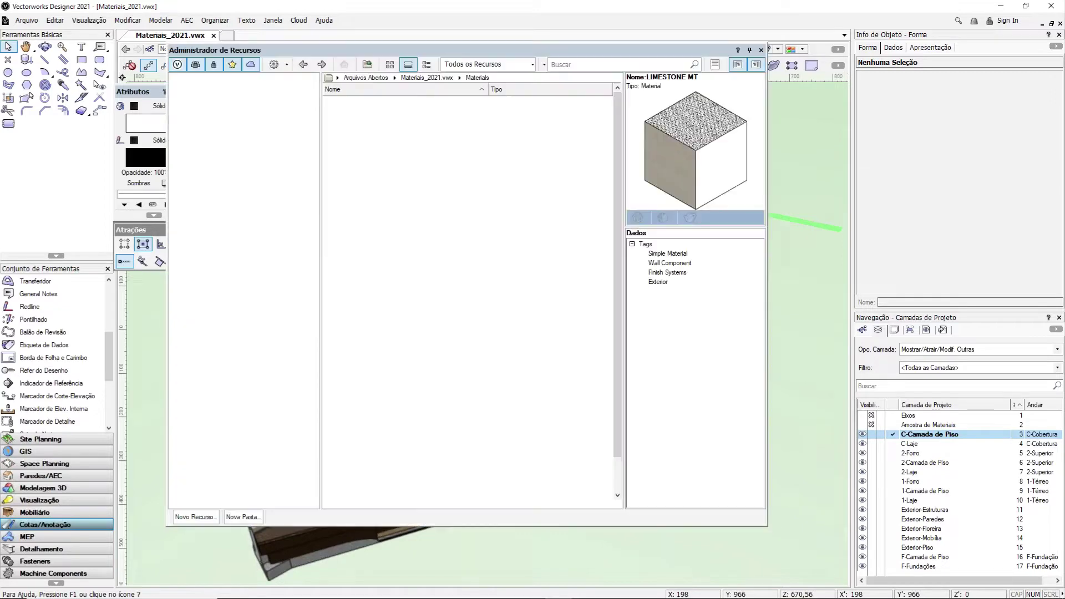
click(407, 343)
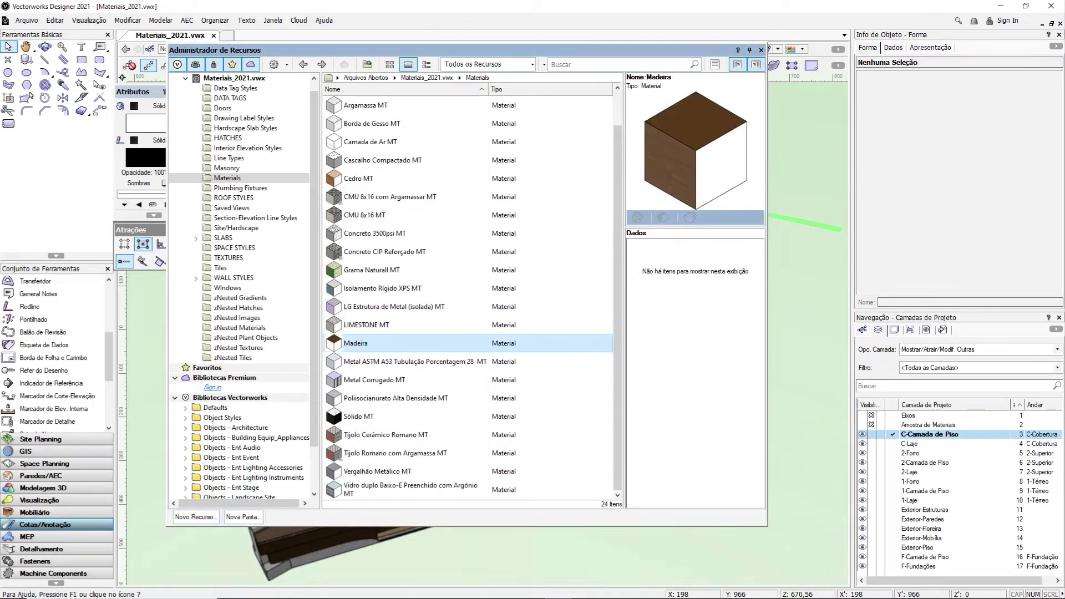
right_click(382, 344)
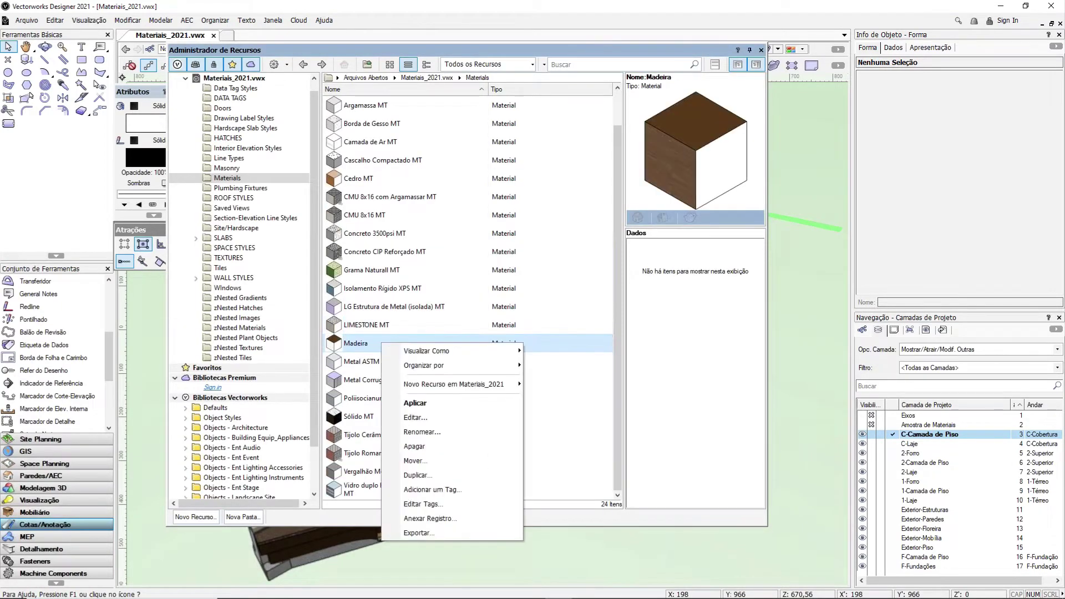
click(434, 420)
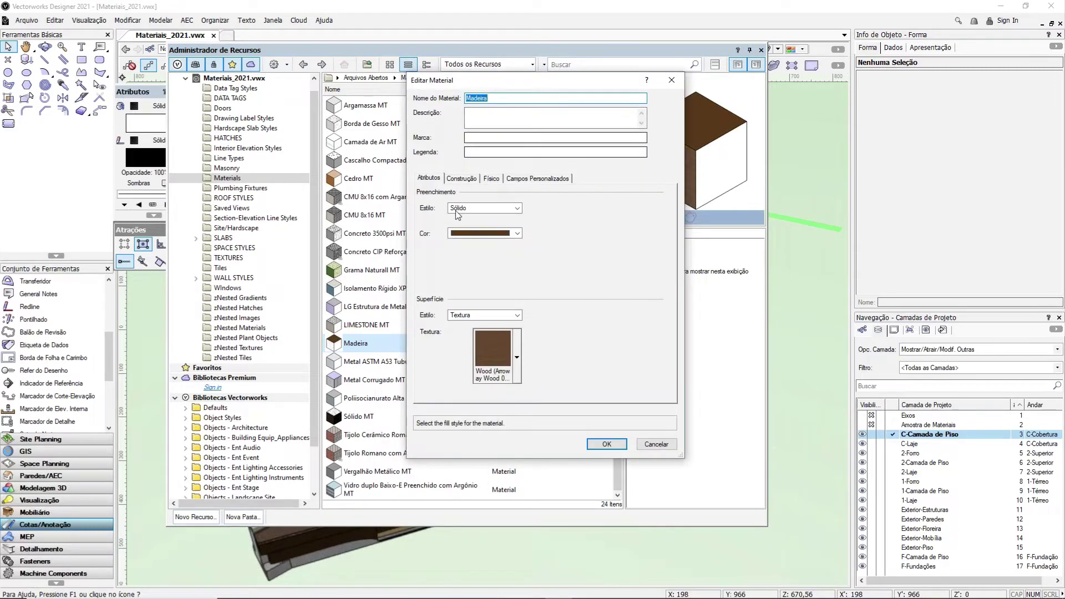
click(457, 213)
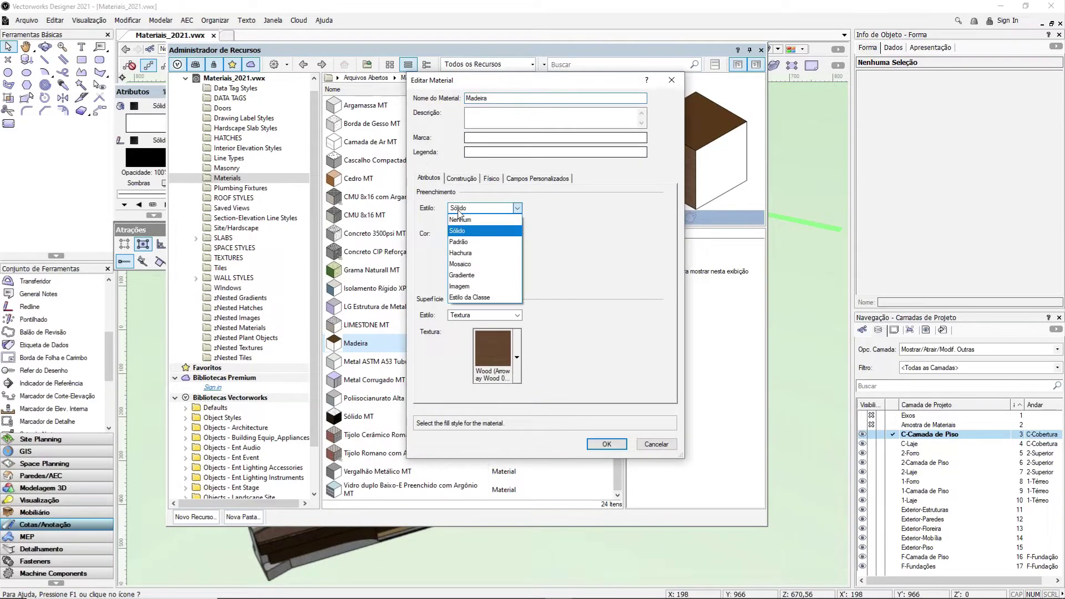
click(485, 244)
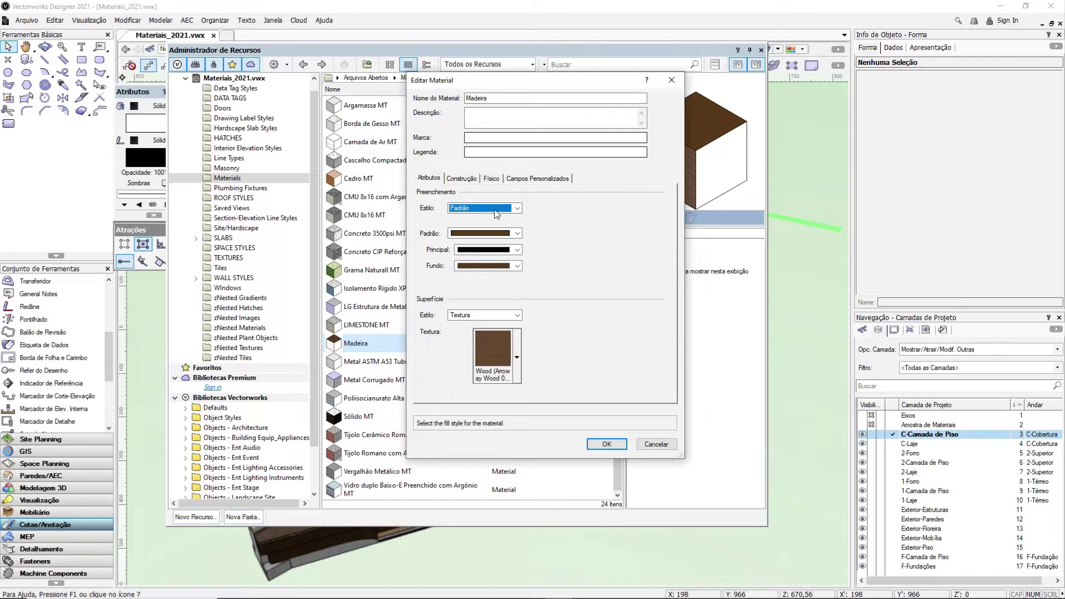
click(516, 210)
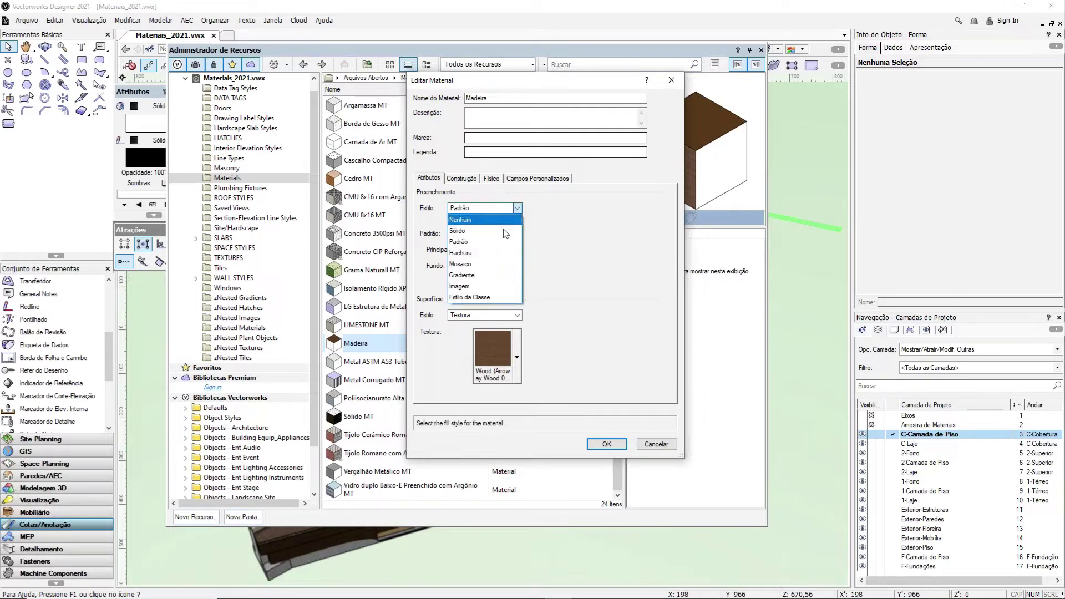
click(490, 227)
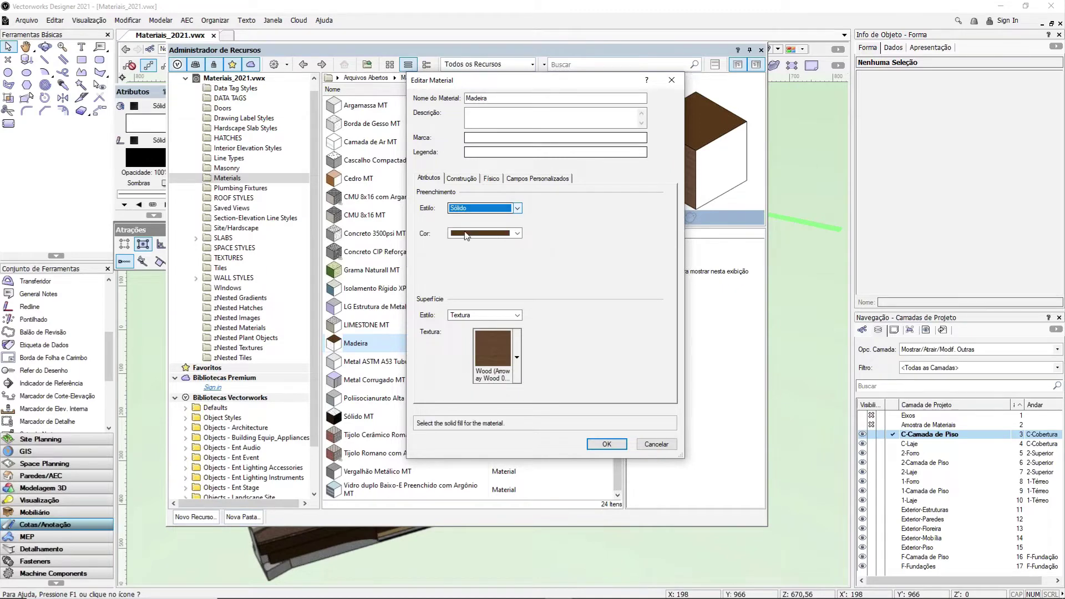
click(606, 444)
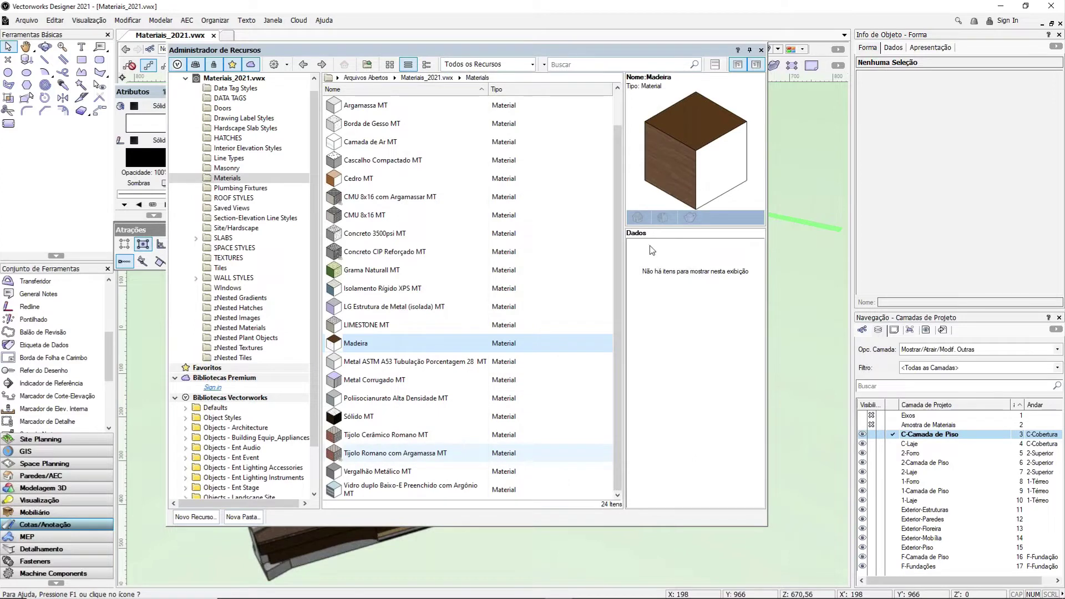
Examine the surface style options of the Madeira material without changing them, and close the Resource Manager.
click(385, 344)
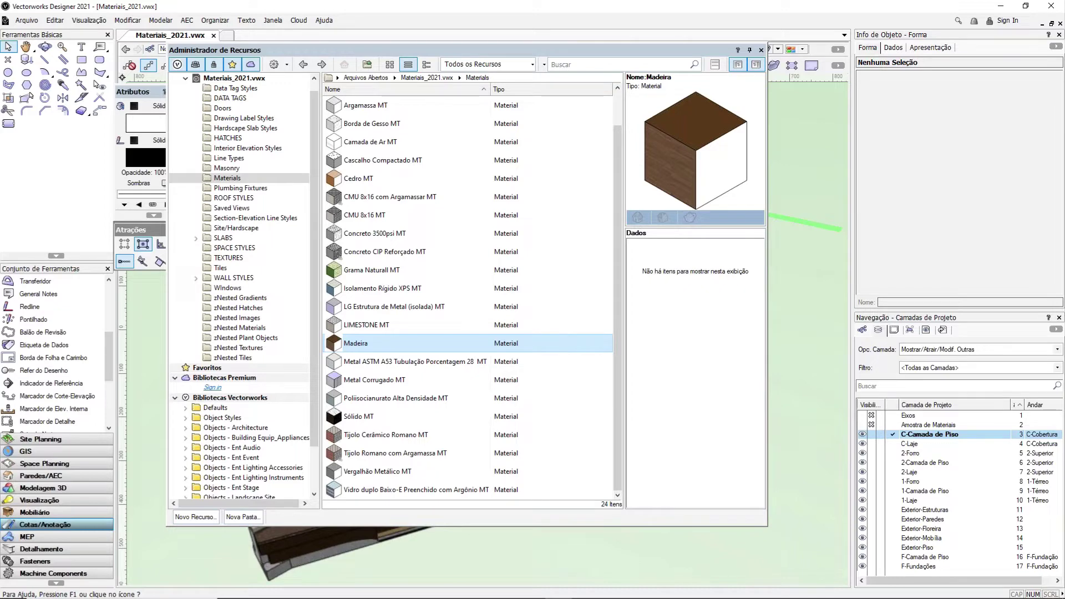
right_click(382, 344)
click(437, 418)
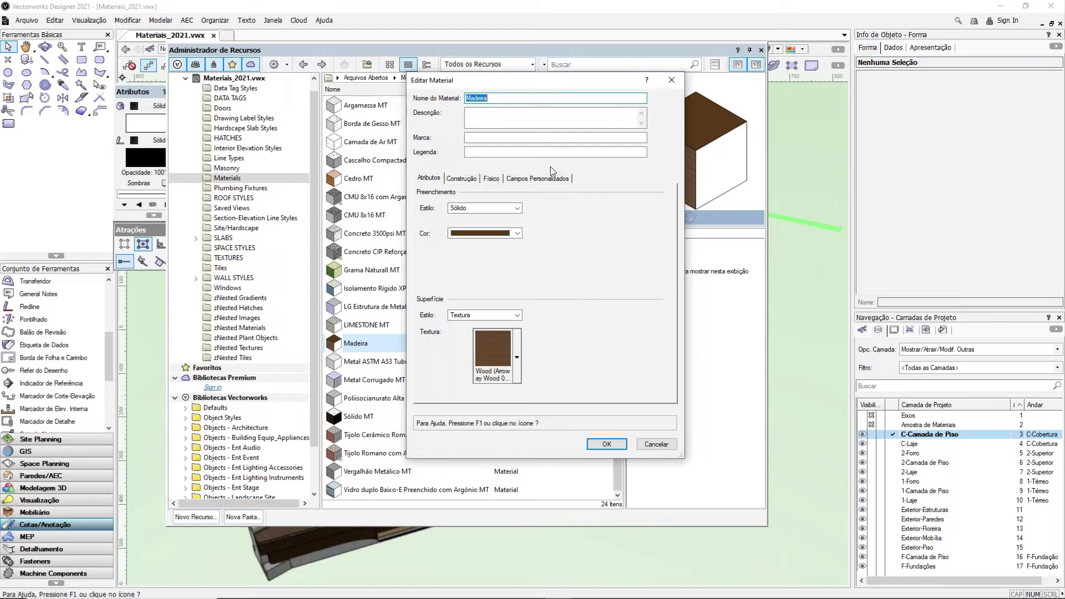
click(497, 315)
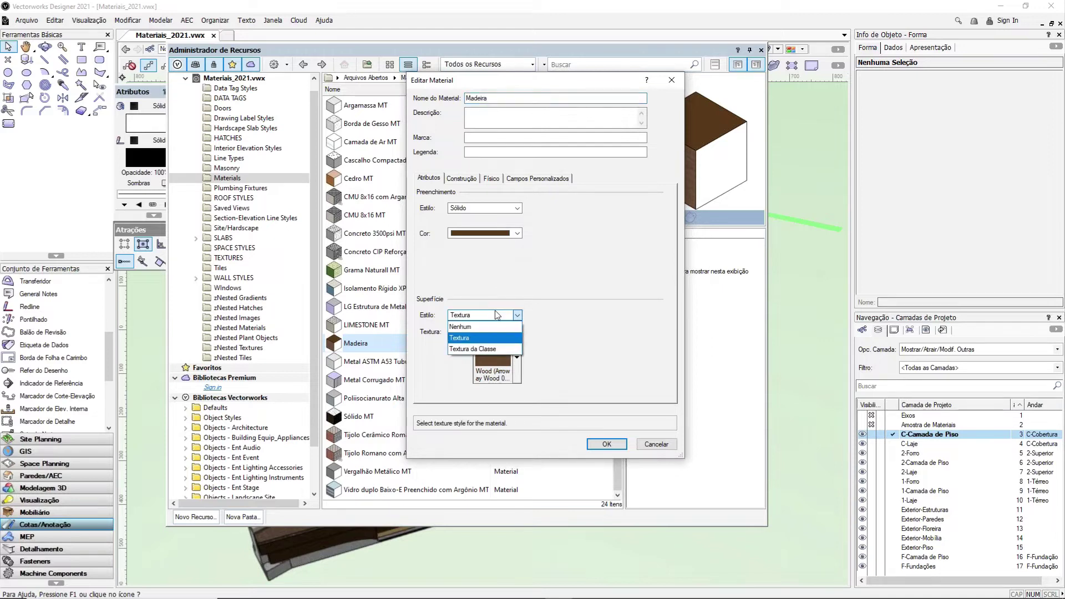
click(496, 315)
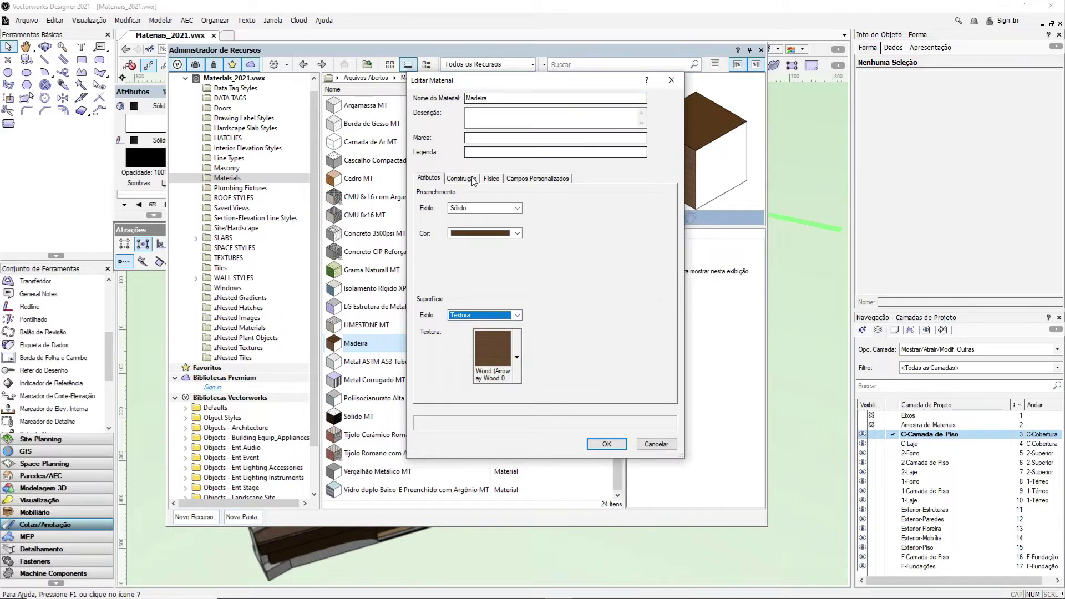
click(672, 81)
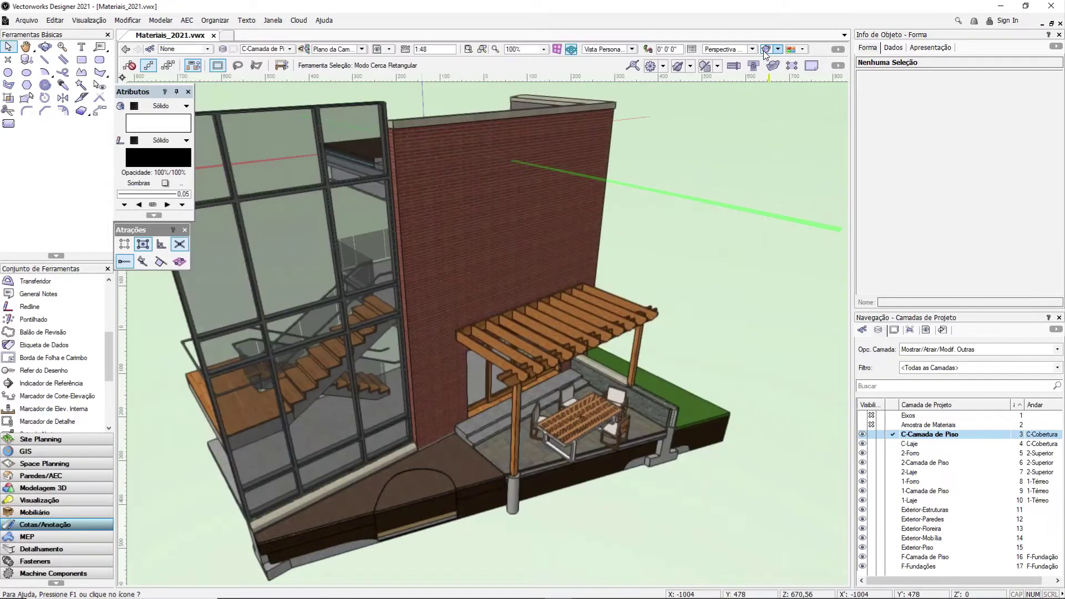
click(761, 50)
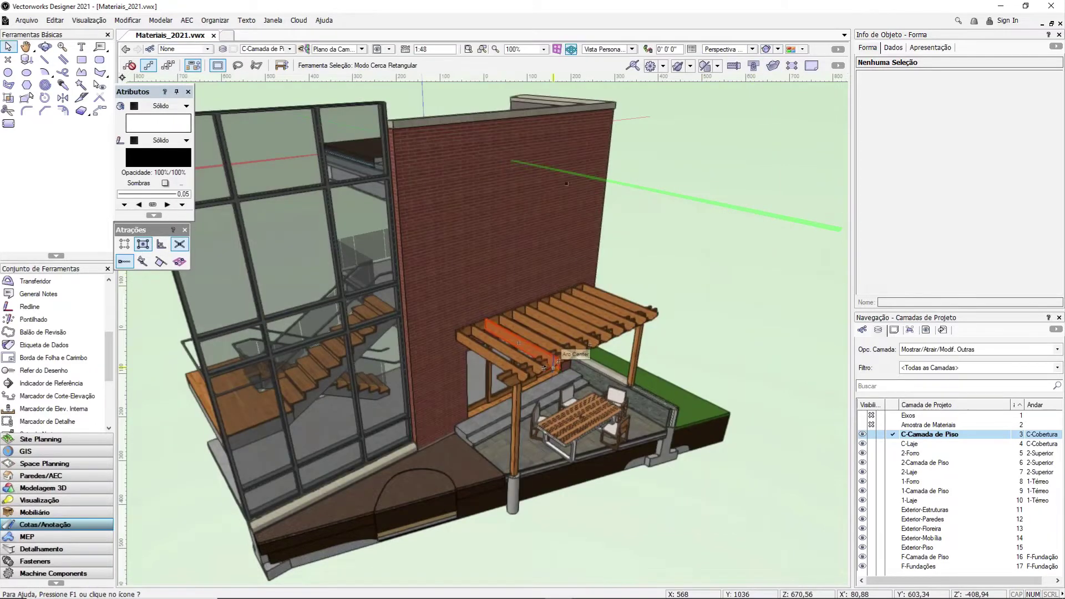
Open the 3D component of the Pergola beam symbol at the front end of the pergola for editing.
shift+middle_drag(557, 361, 503, 321)
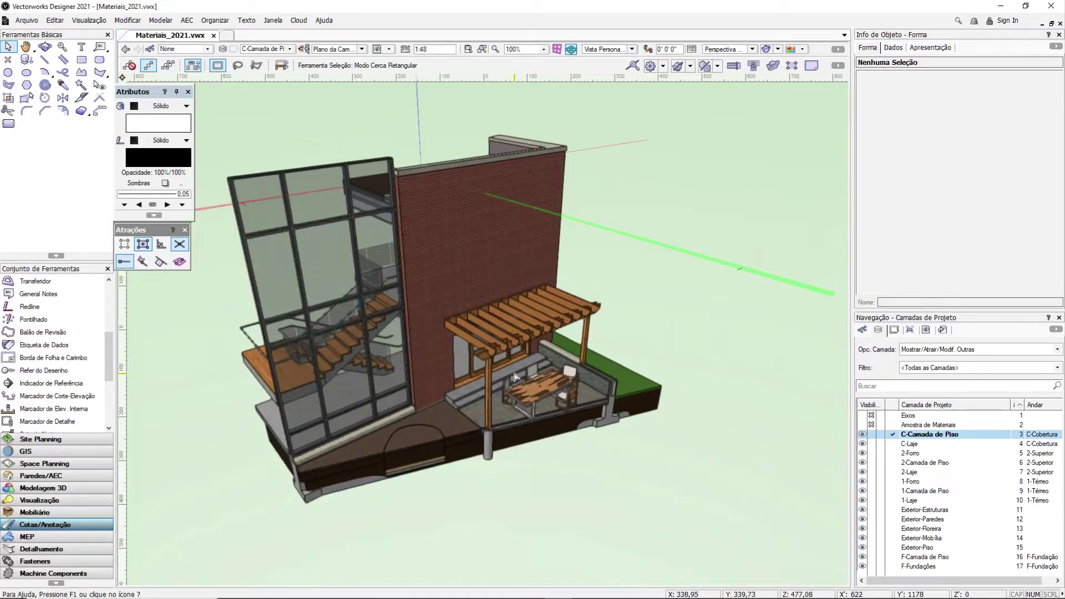
scroll(514, 377, up, 3)
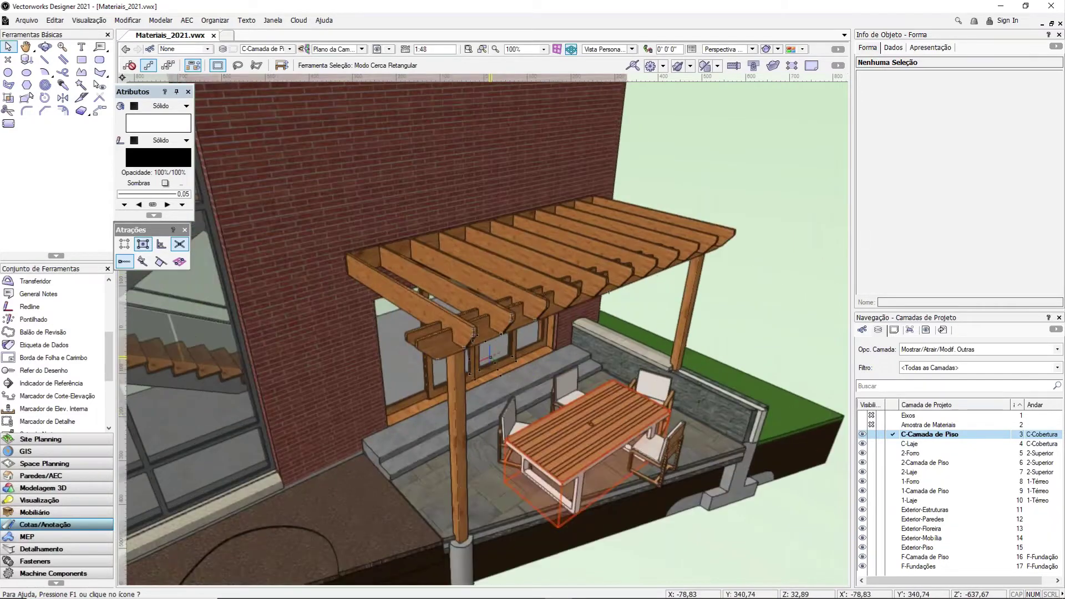
scroll(577, 388, up, 5)
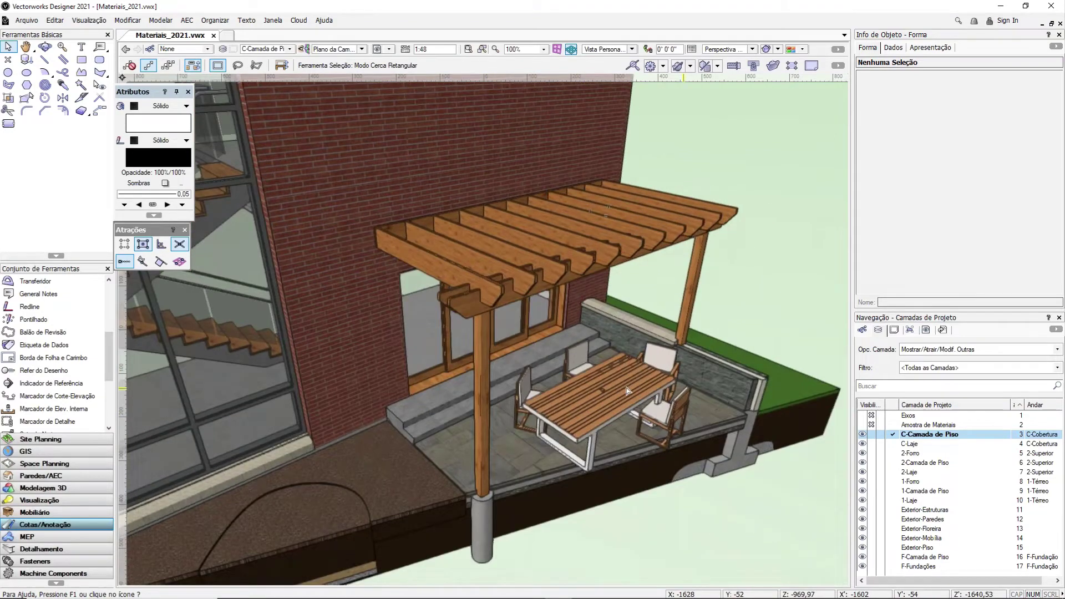
scroll(616, 366, down, 2)
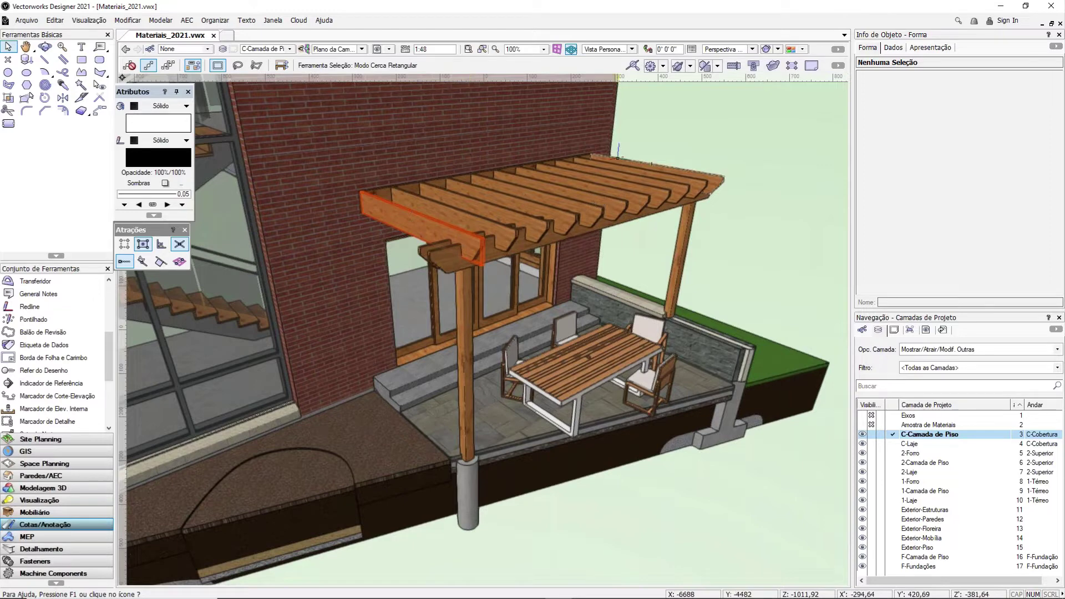
click(474, 235)
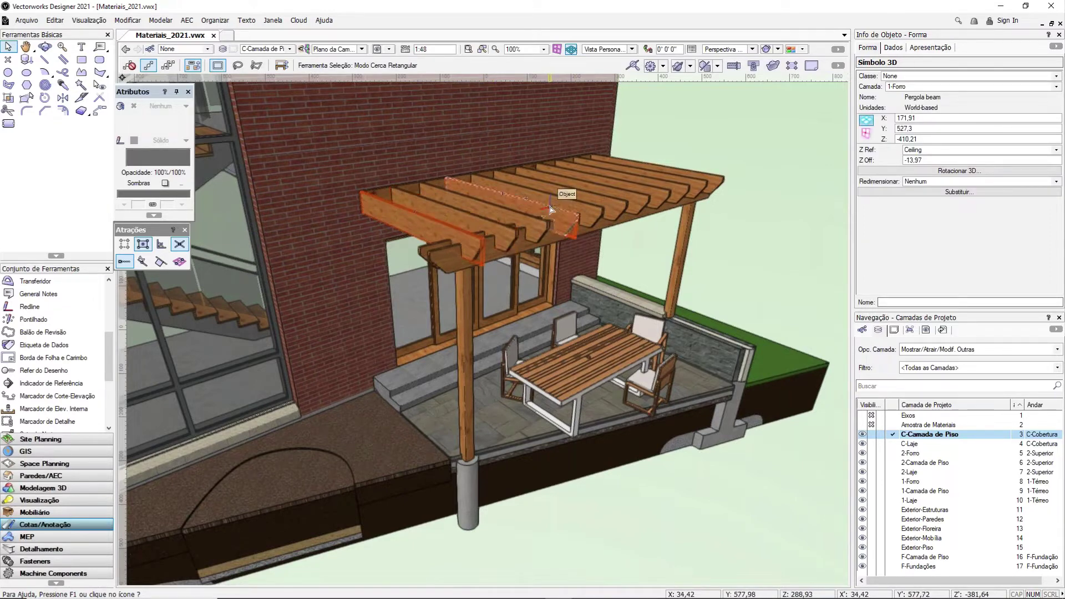
double_click(468, 243)
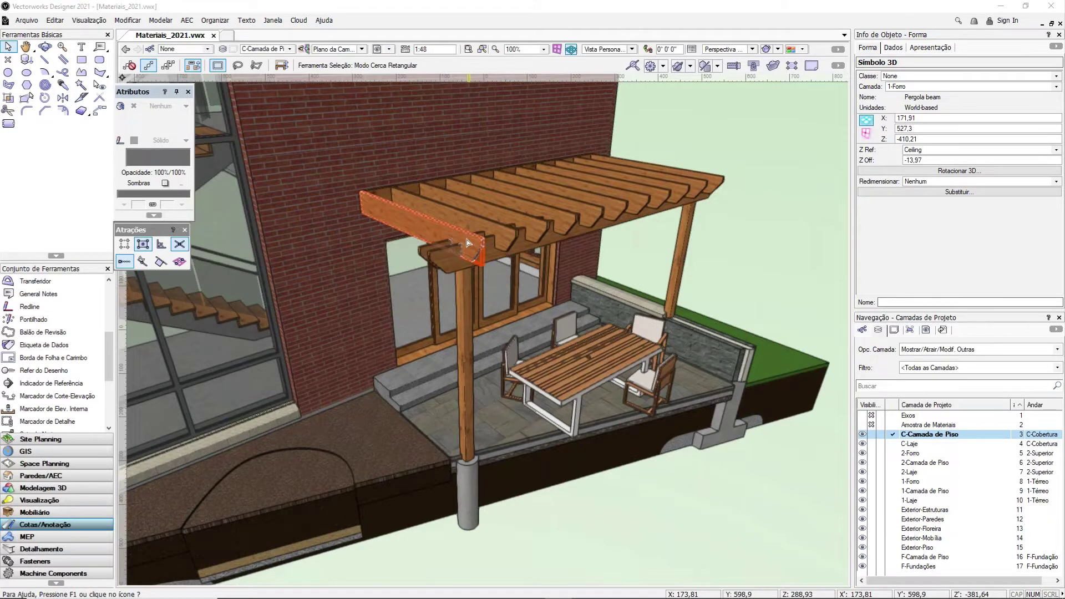
drag(526, 137, 593, 152)
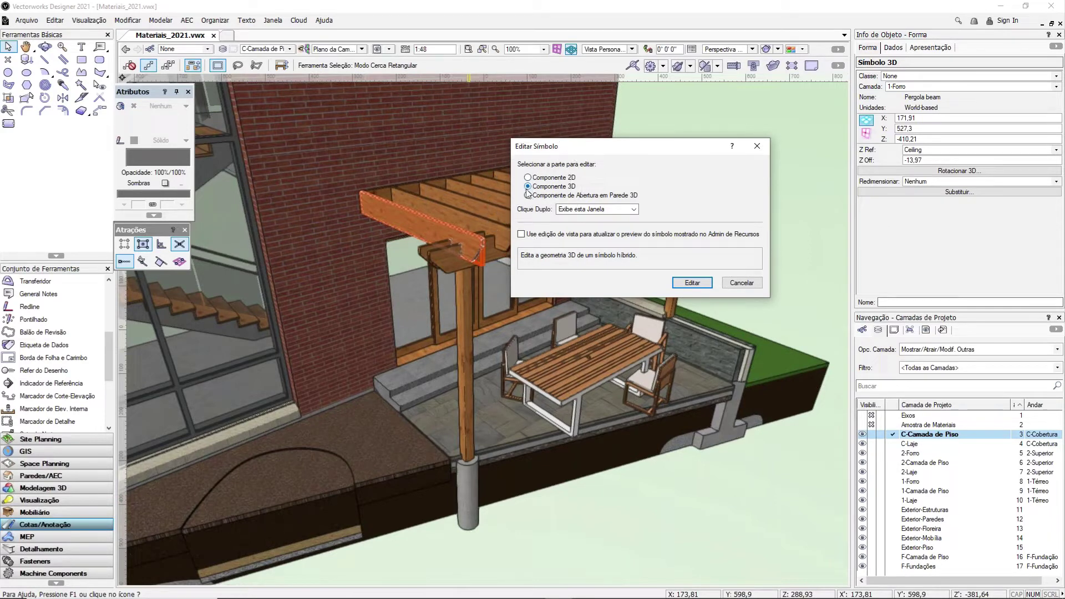
click(686, 284)
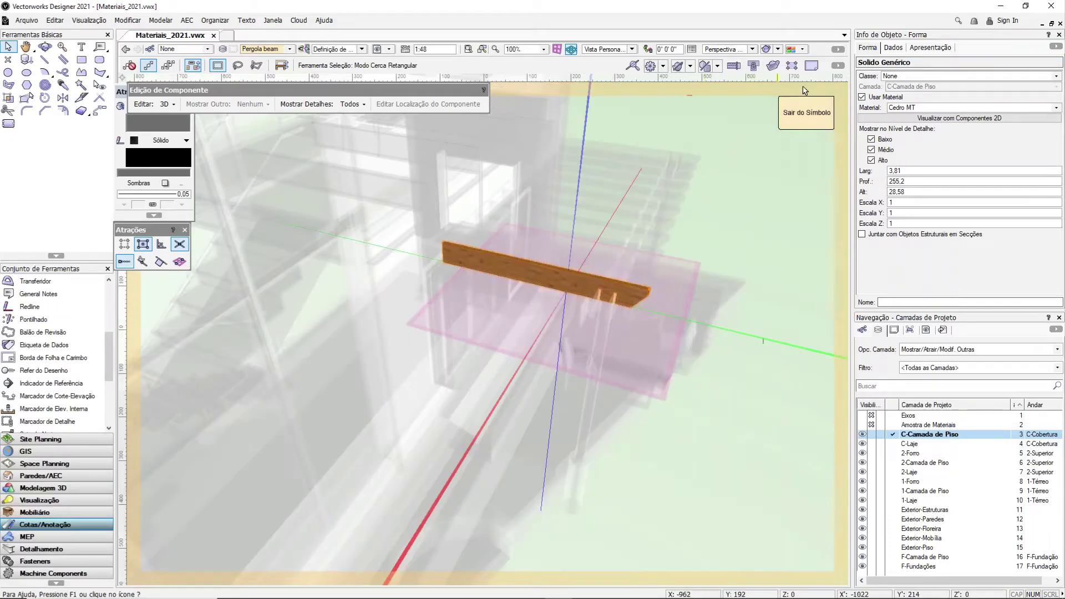
Add the Mostrar Outros Objetos Durante Modo de Edição quick preference and turn off the display of other objects.
click(838, 65)
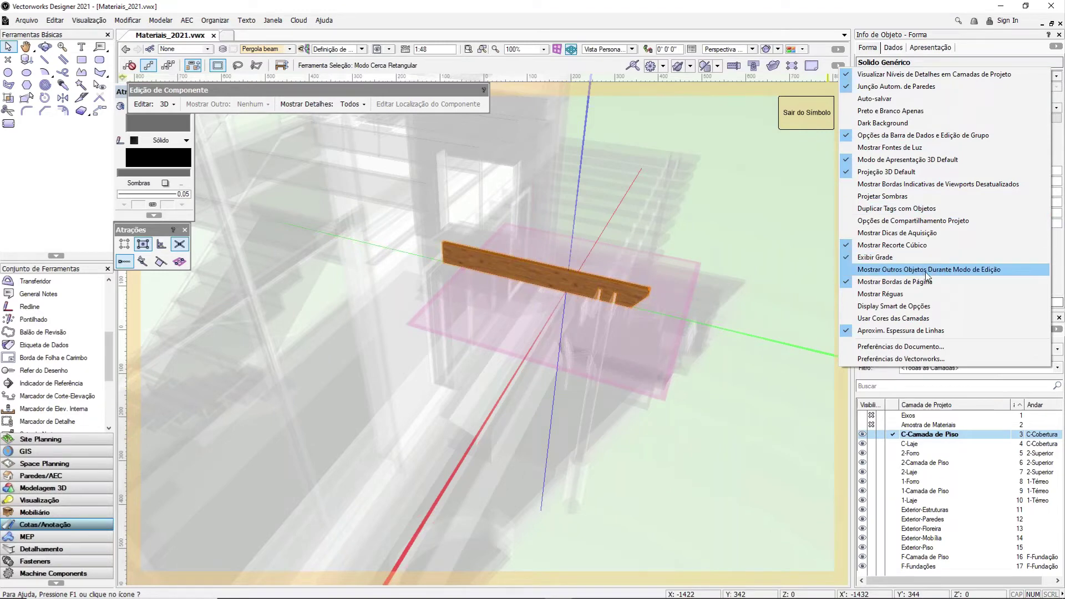
click(819, 183)
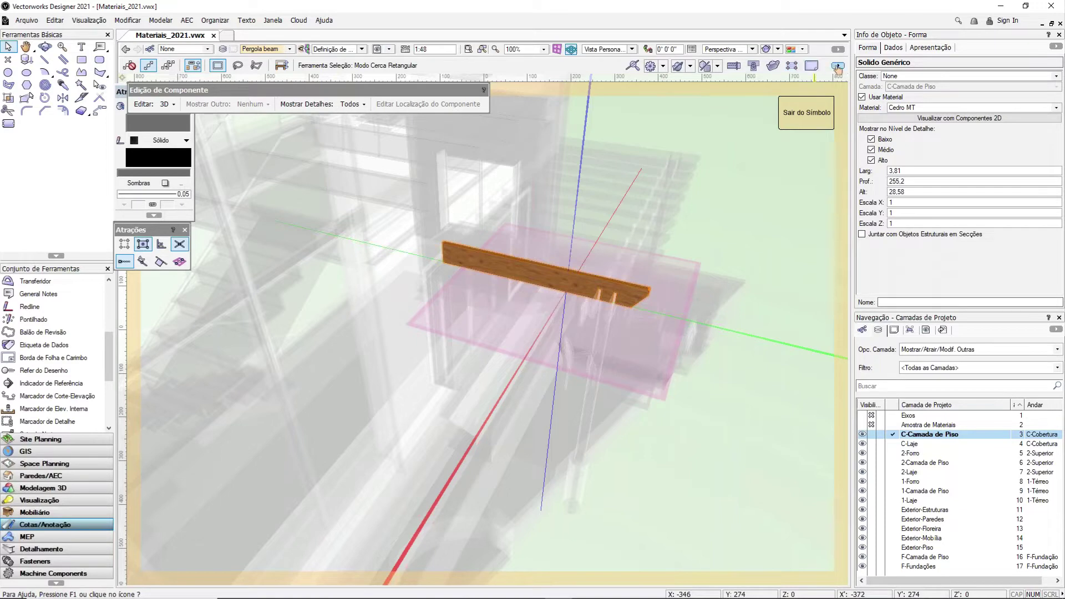
key(ctrl)
key(ctrl)
key(ctrl)
click(838, 66)
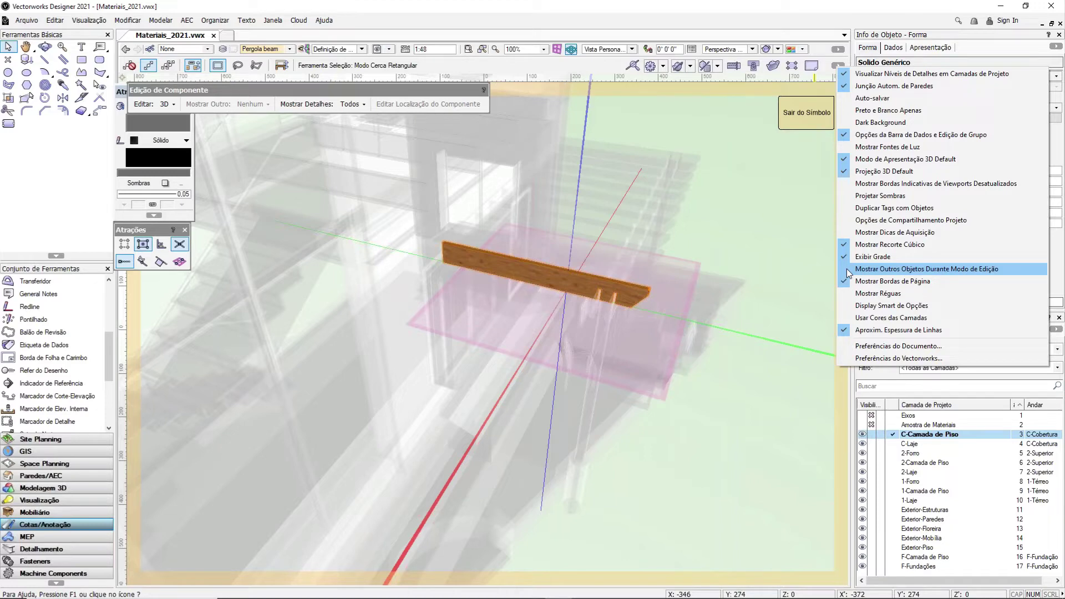
click(893, 270)
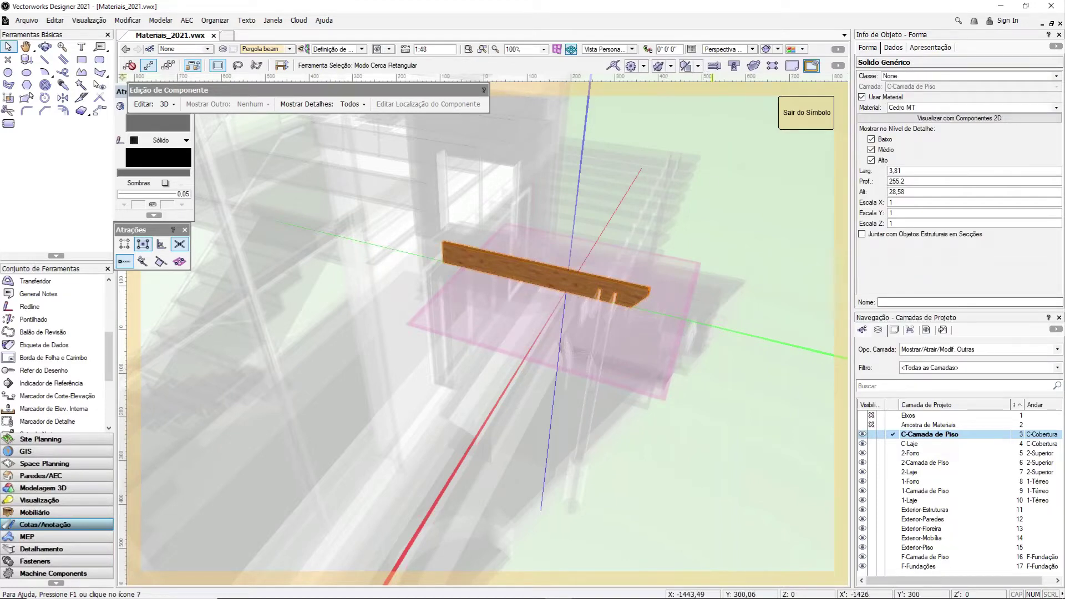
click(811, 65)
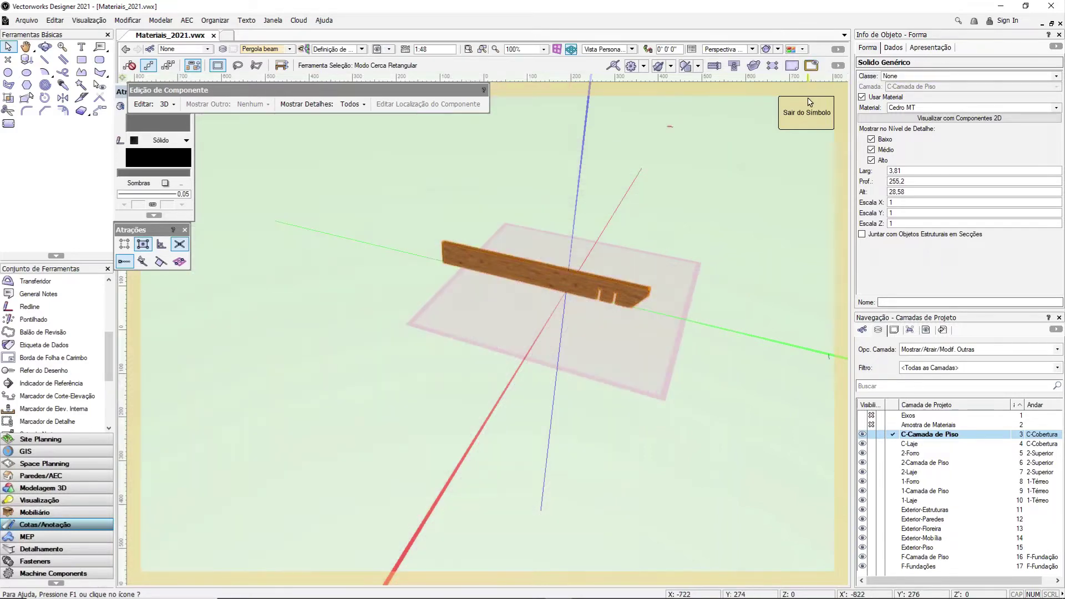
Change the pergola beam solid's material to Madeira from the Materiais_2021.vwx resources.
ctrl+middle_drag(649, 243, 674, 225)
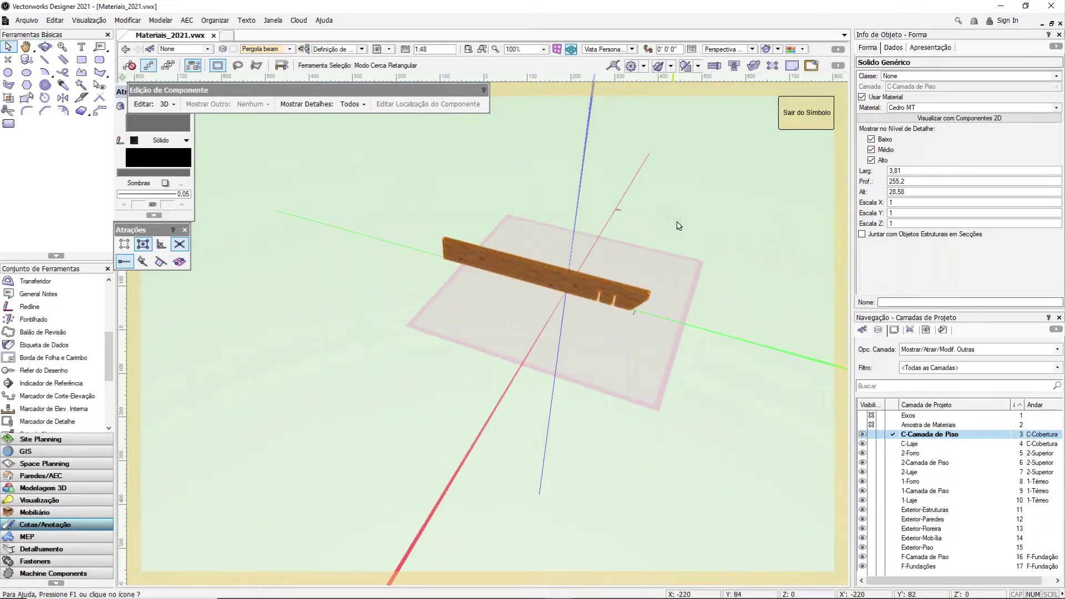
scroll(593, 288, up, 2)
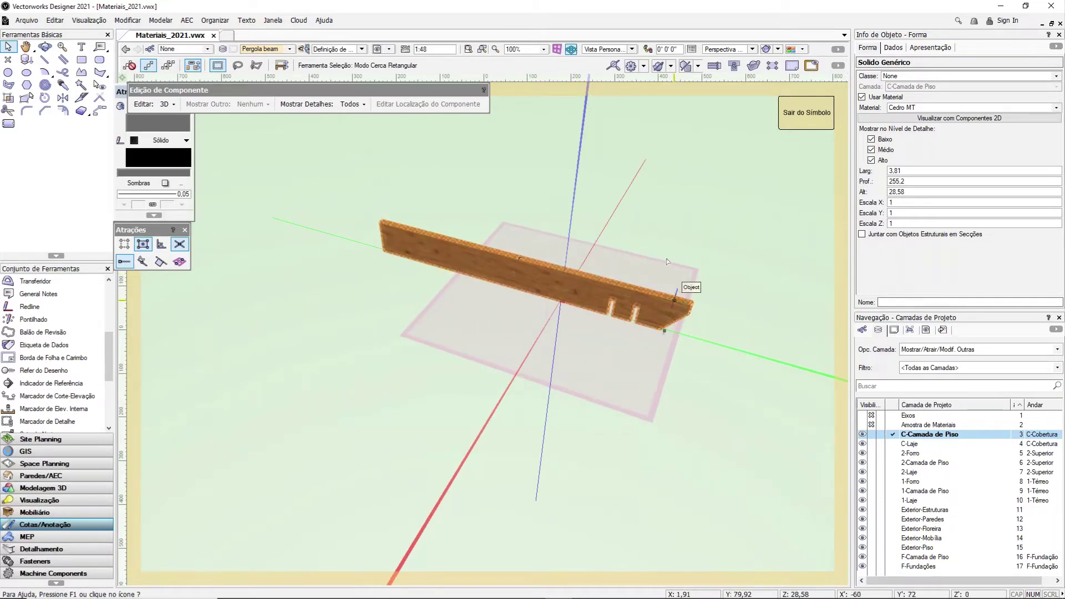
middle_drag(689, 254, 573, 357)
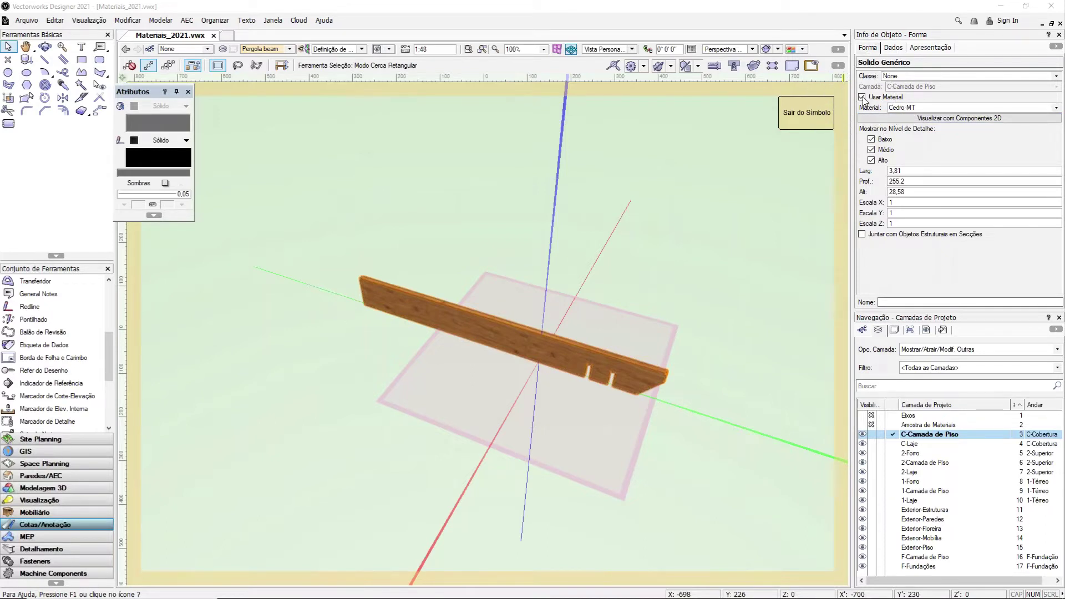
click(913, 108)
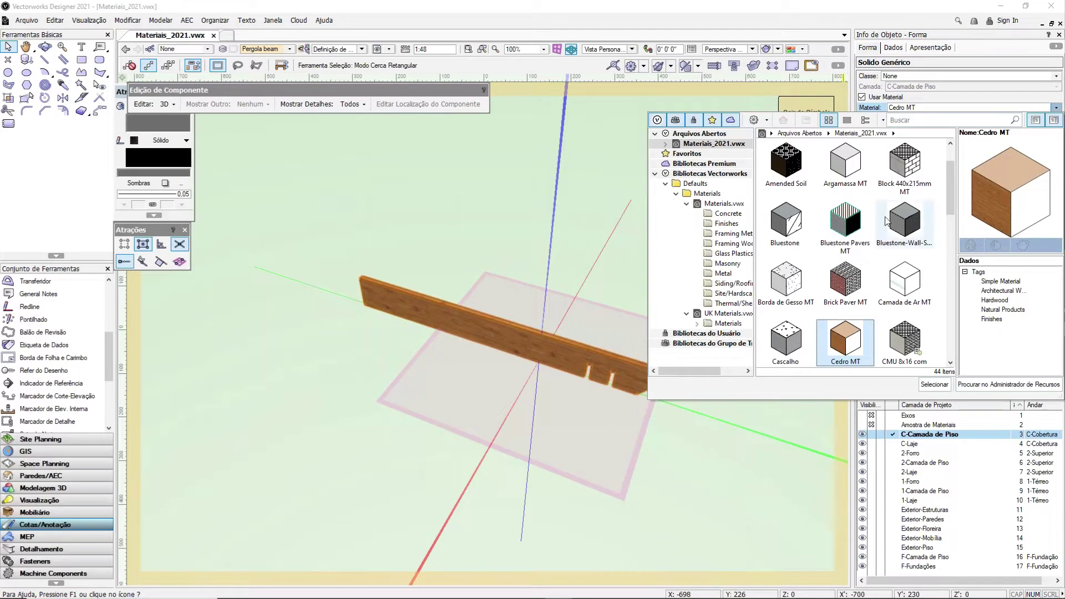
scroll(886, 221, down, 4)
scroll(886, 221, down, 5)
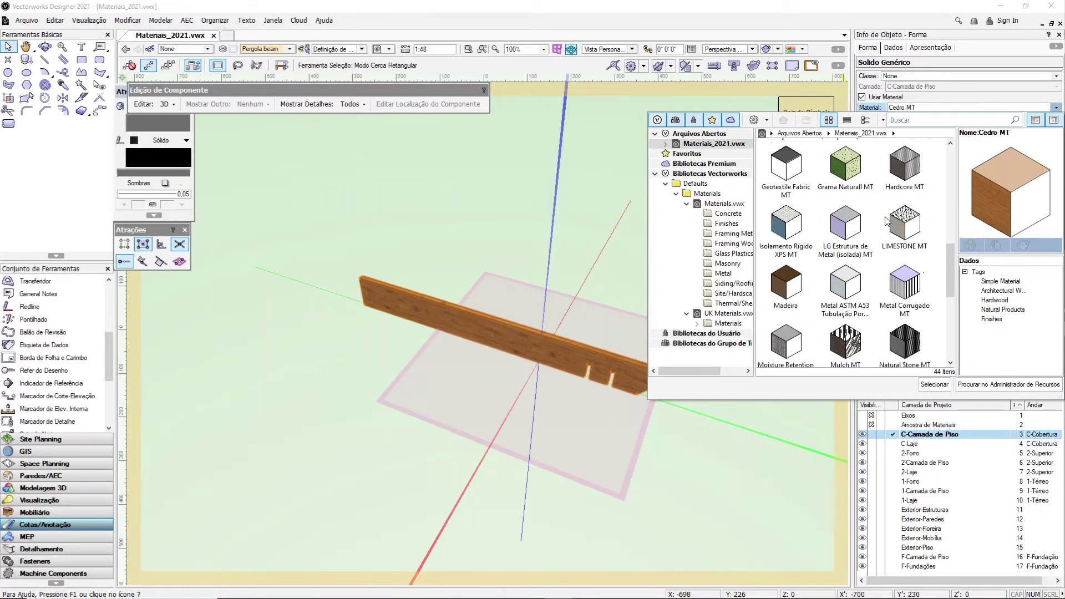
scroll(886, 221, down, 2)
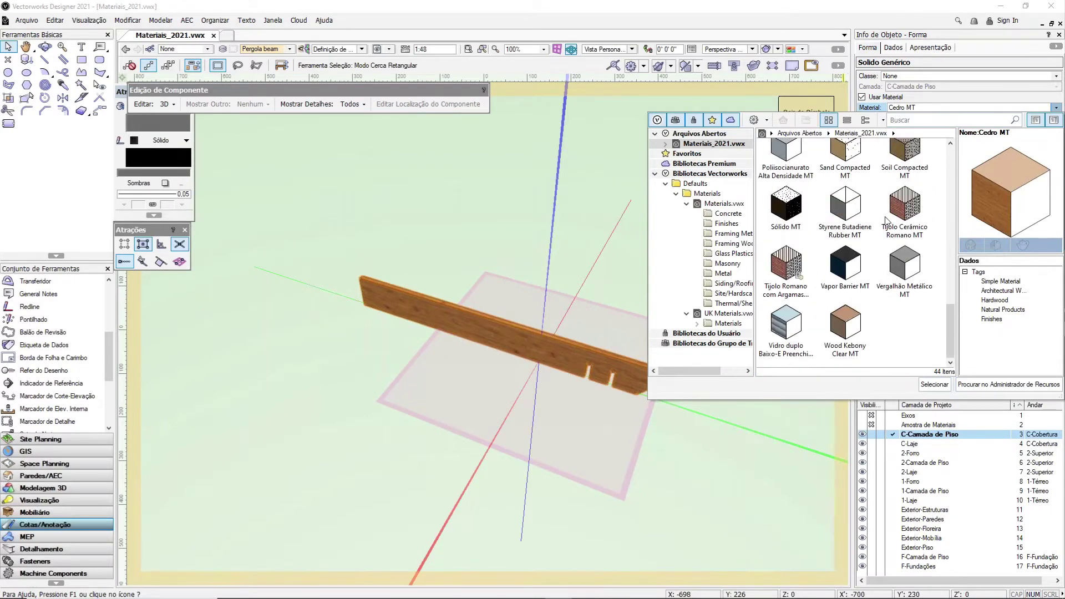
scroll(892, 280, up, 7)
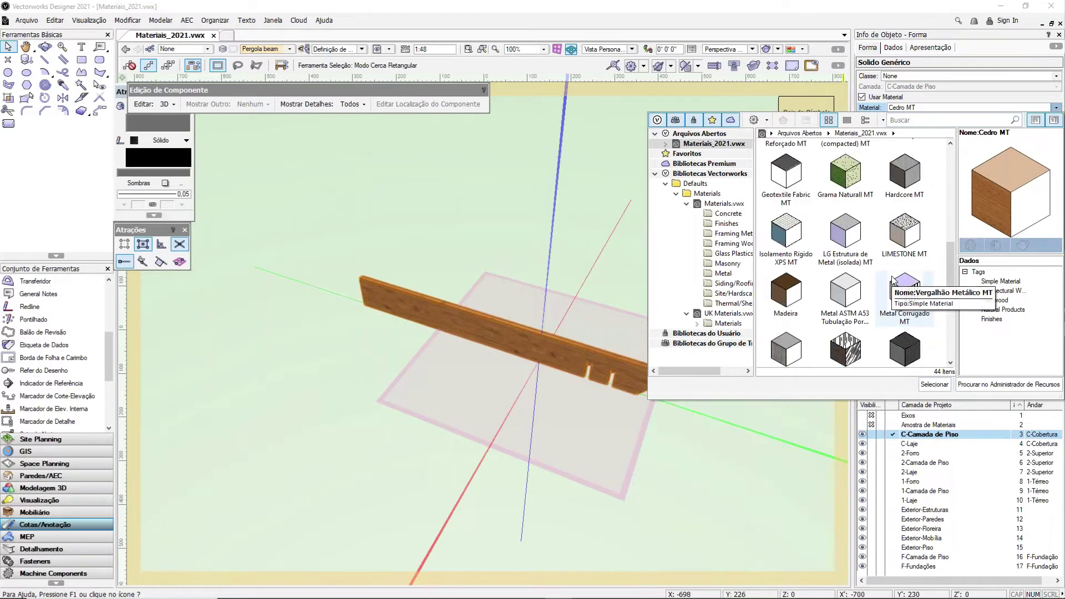
scroll(891, 280, up, 4)
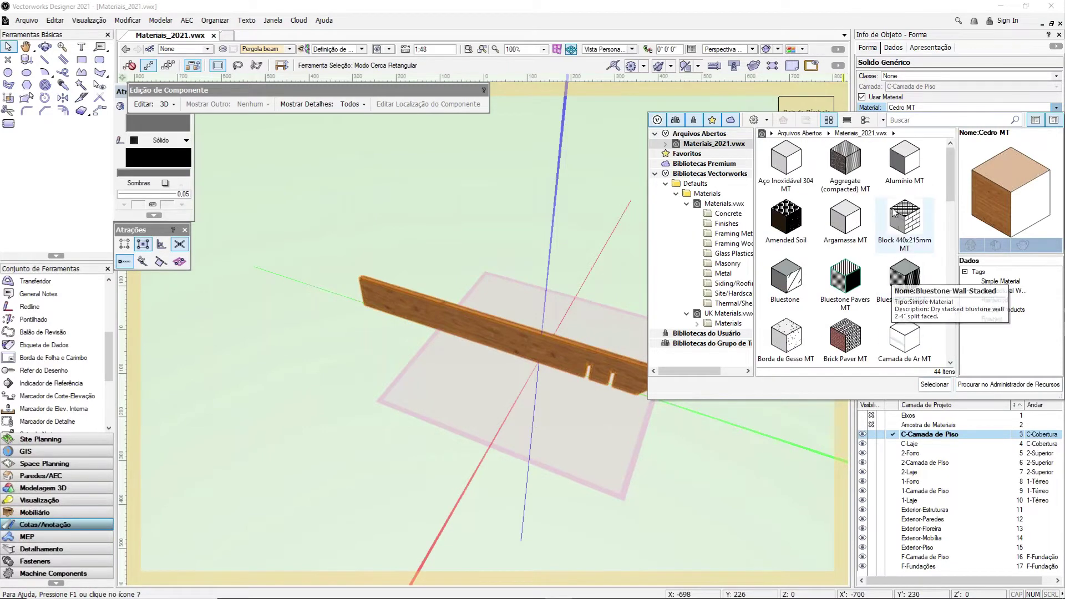
scroll(906, 270, down, 2)
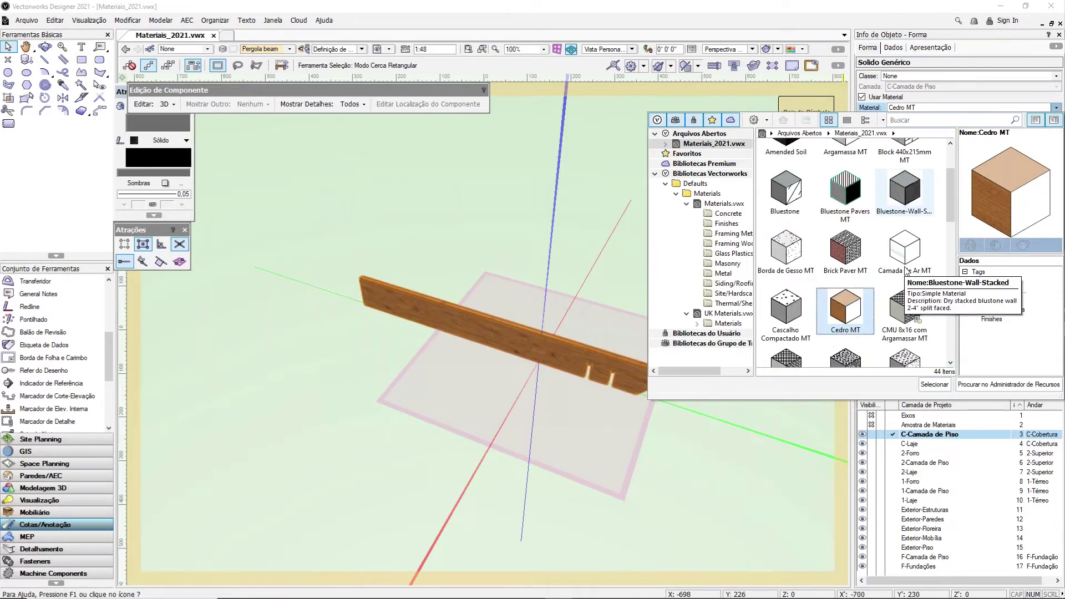
scroll(884, 224, down, 1)
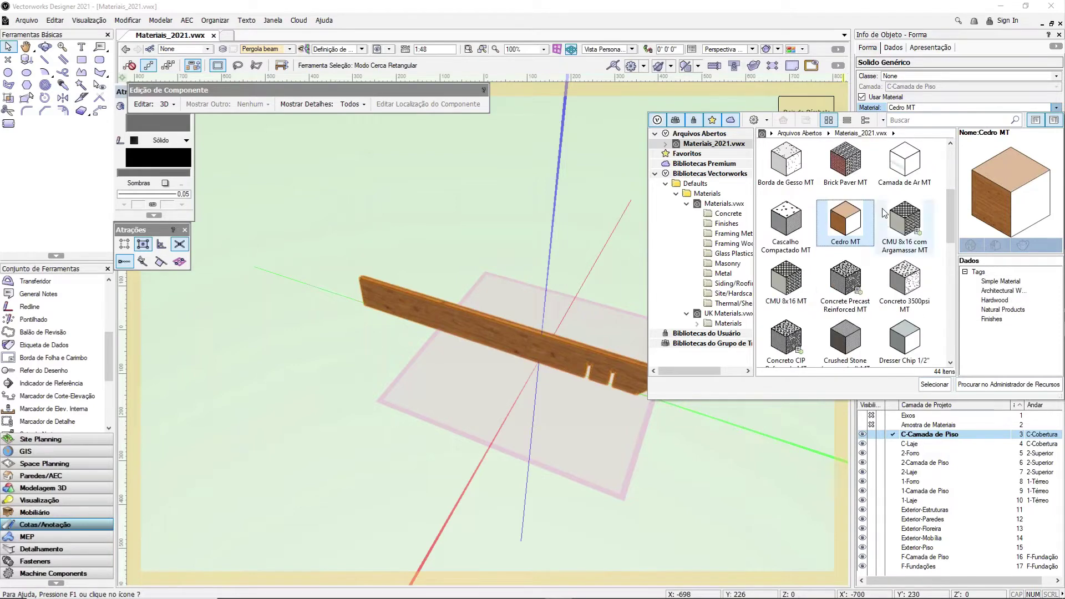
scroll(883, 211, down, 2)
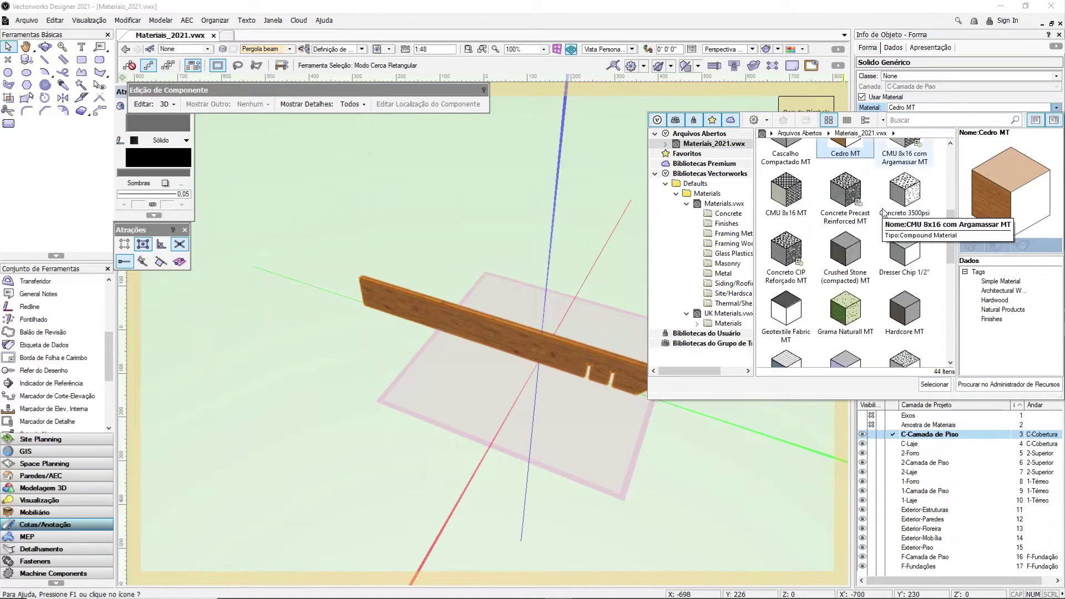
scroll(883, 211, down, 2)
scroll(816, 261, down, 2)
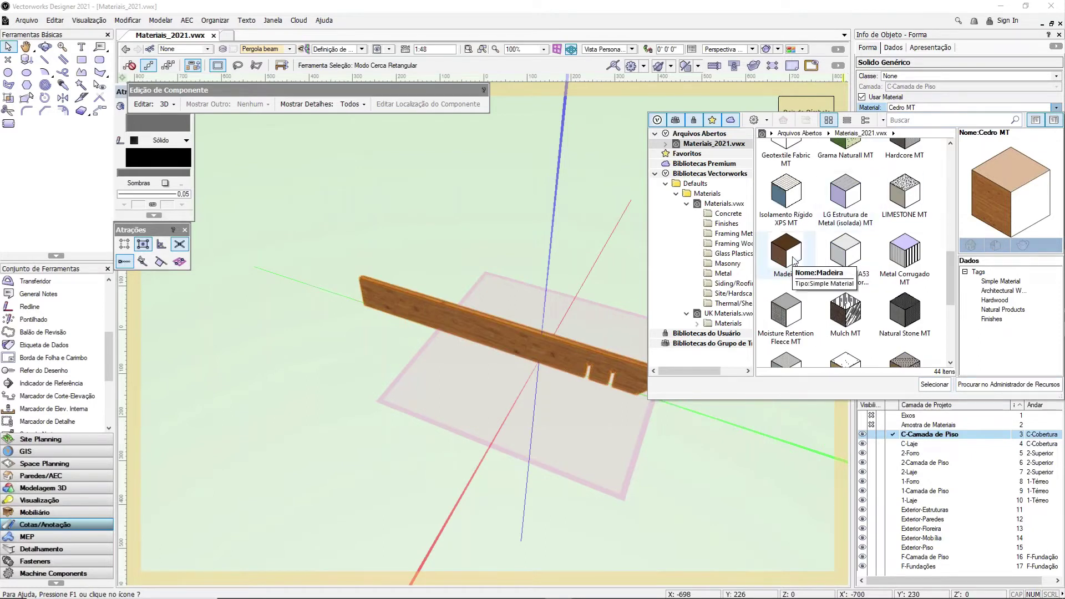
click(795, 253)
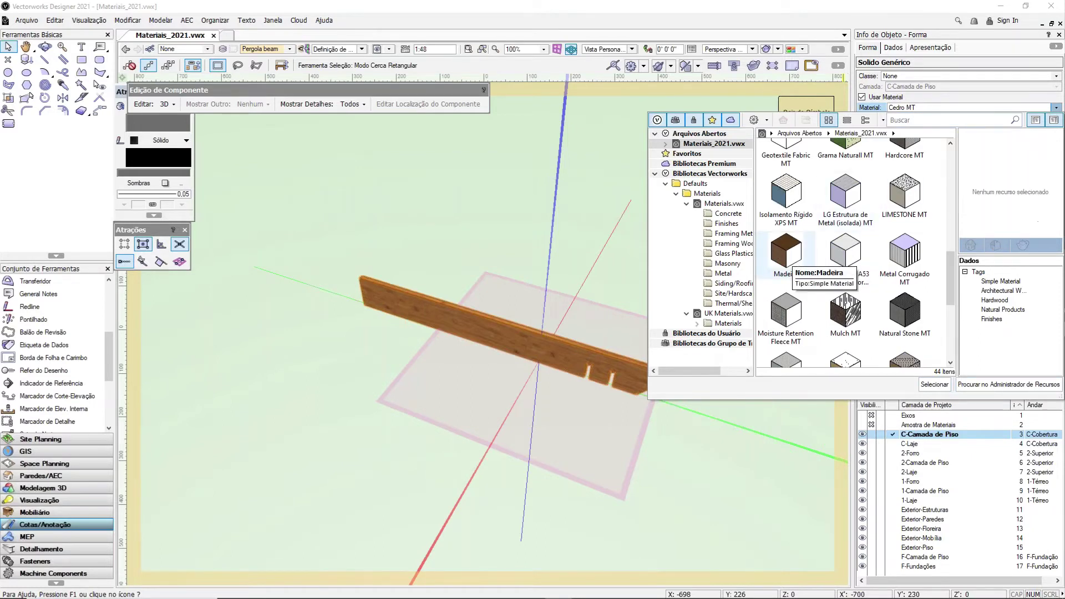
double_click(795, 253)
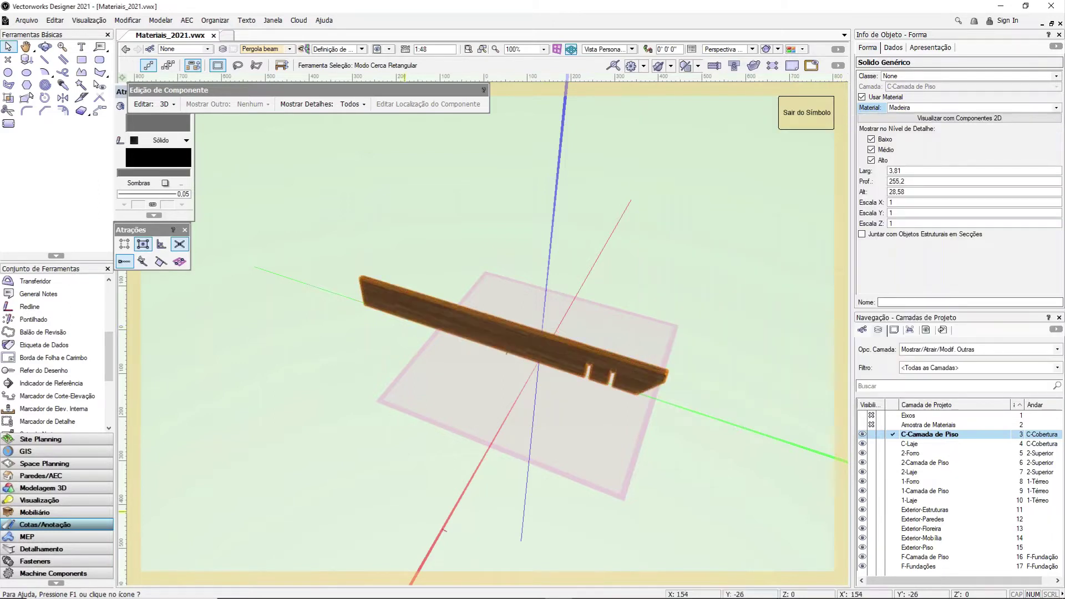
Examine the Madeira texture on the pergola beam up close and without the selection highlight.
scroll(591, 348, up, 5)
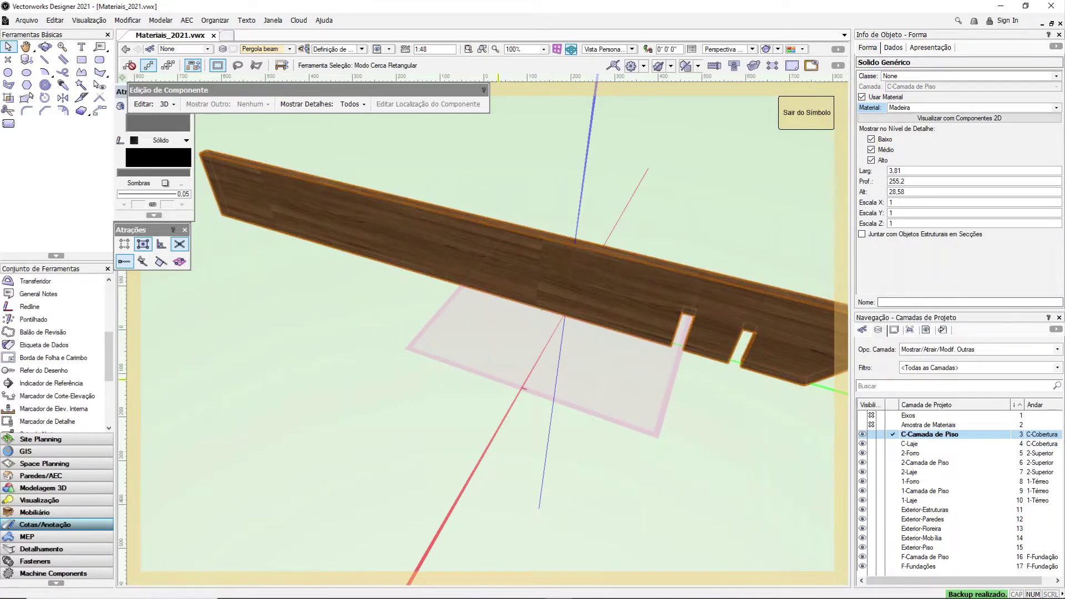
scroll(482, 361, down, 4)
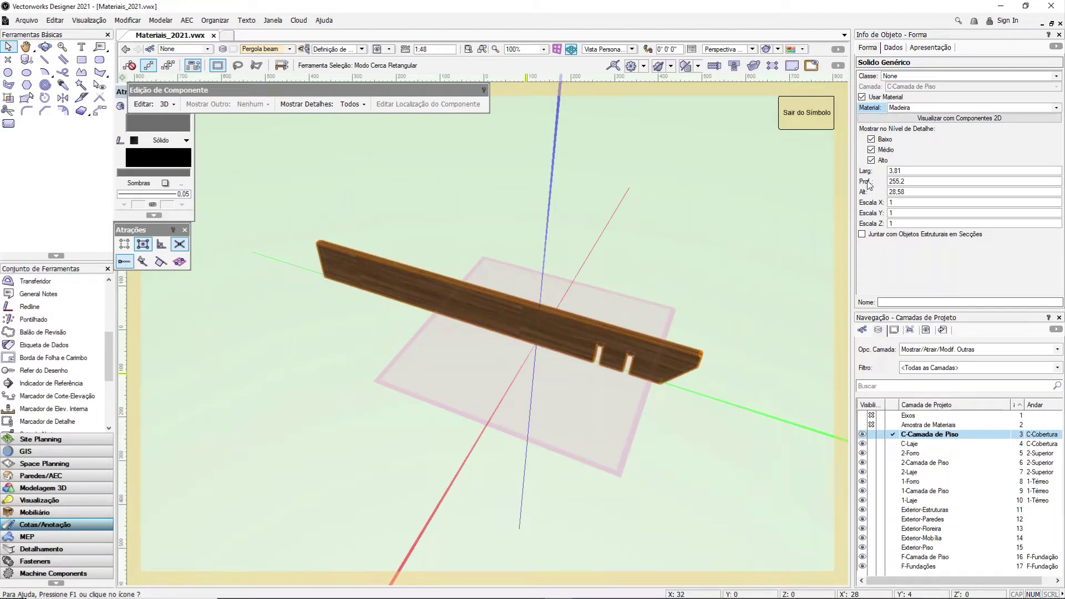
click(648, 275)
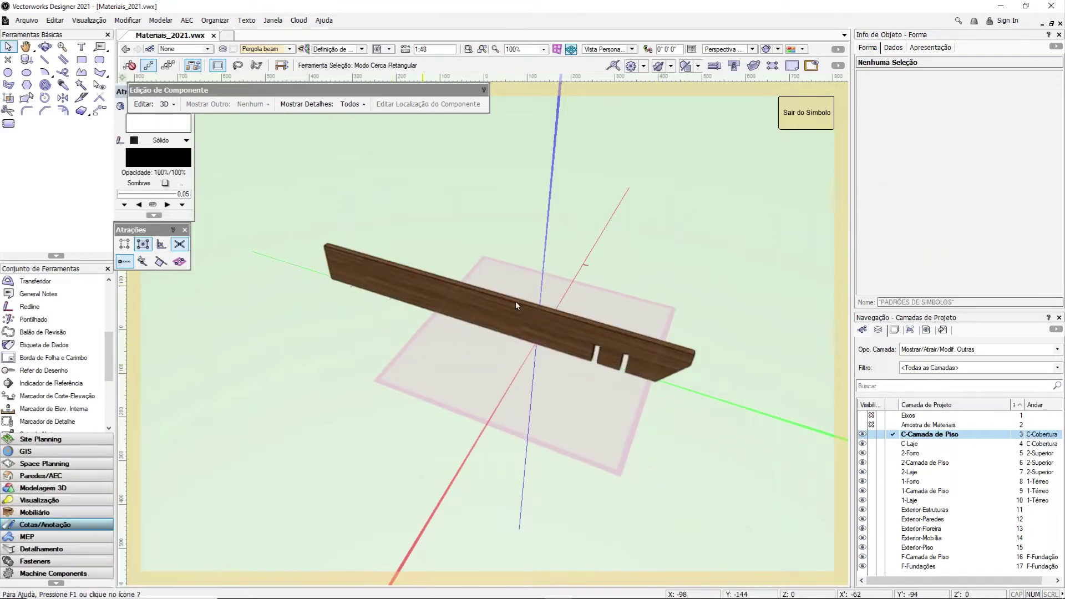
Review the beam's Visualizar com Componentes 2D options, toggle the Todos option, and accept the settings.
click(638, 359)
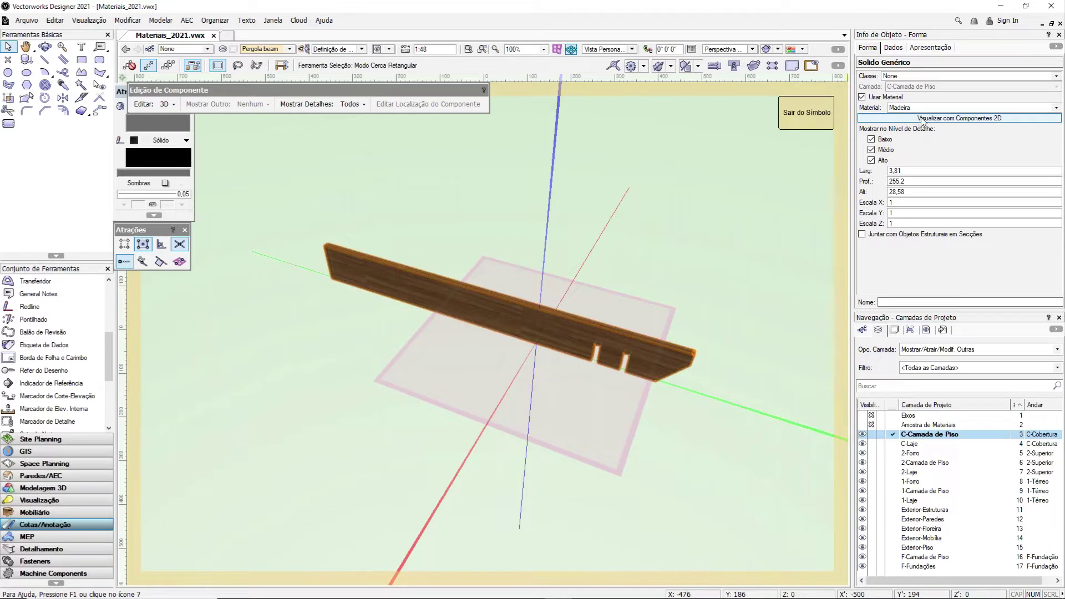
click(962, 118)
click(956, 118)
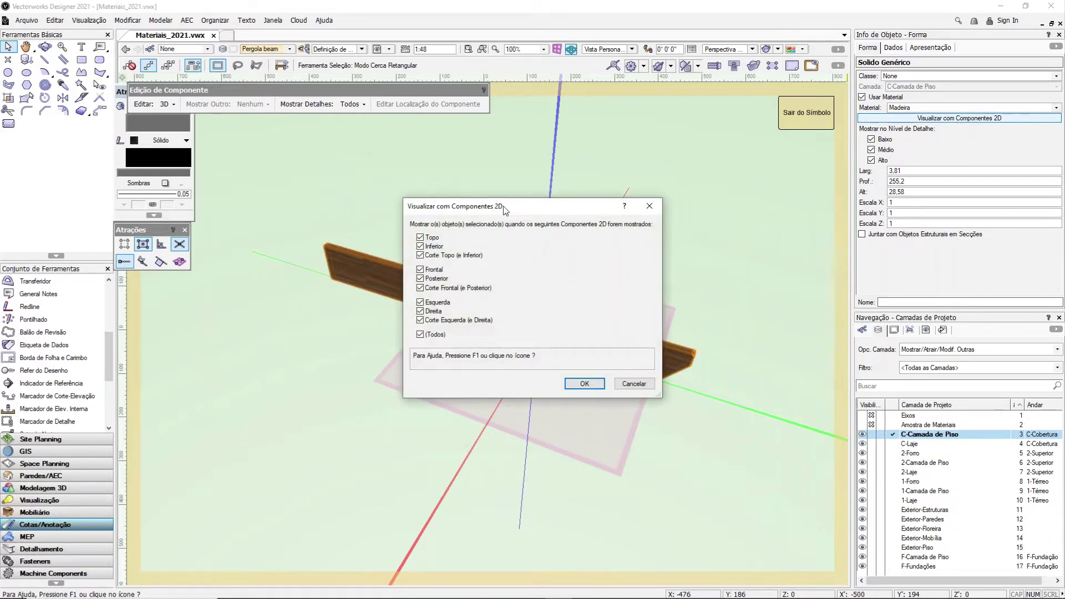
drag(503, 205, 571, 148)
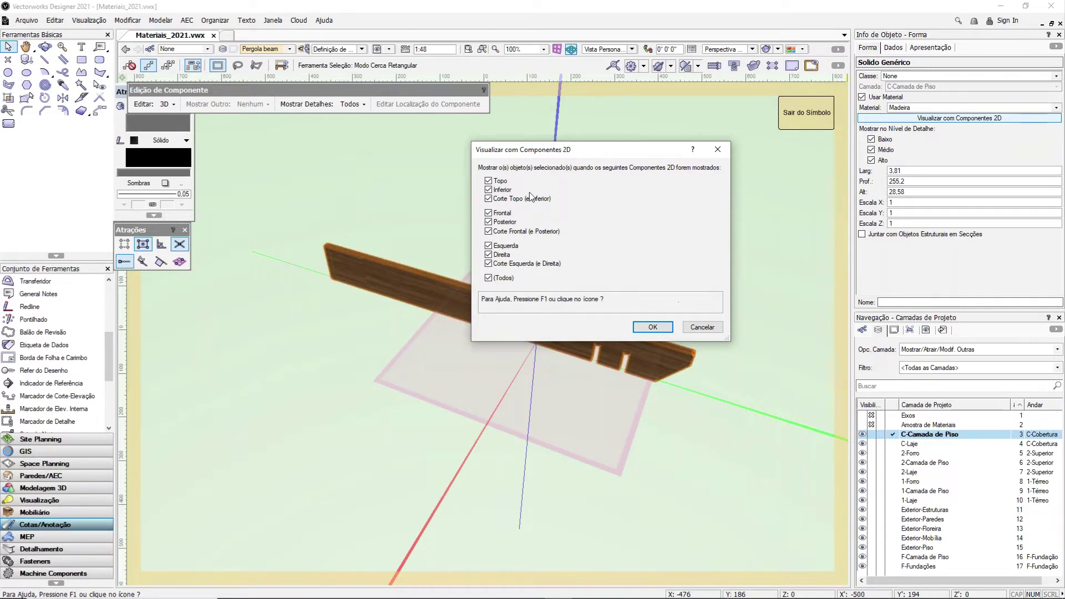
mouse_move(604, 153)
mouse_down()
mouse_move(640, 129)
mouse_move(589, 145)
mouse_up()
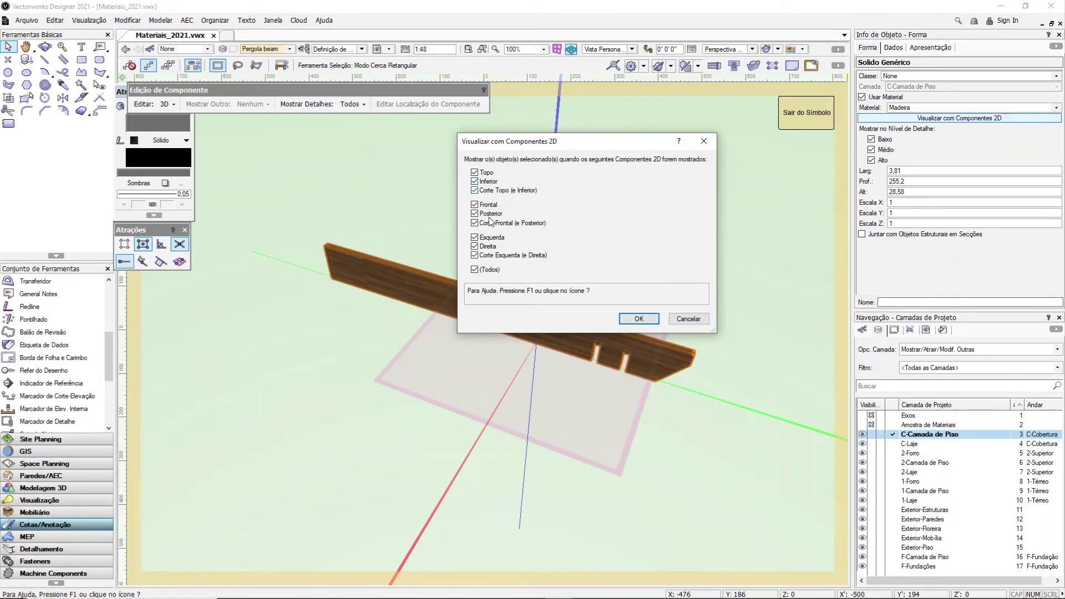
click(476, 270)
click(638, 319)
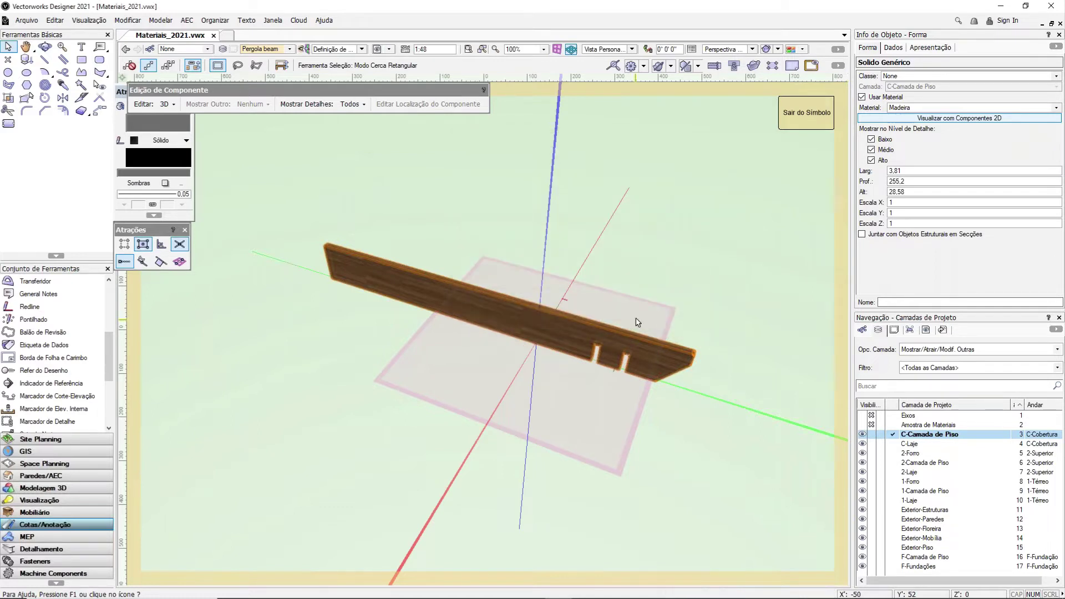
Exit the pergola beam symbol and examine the Madeira material on the pergola beams in the full building model.
click(813, 124)
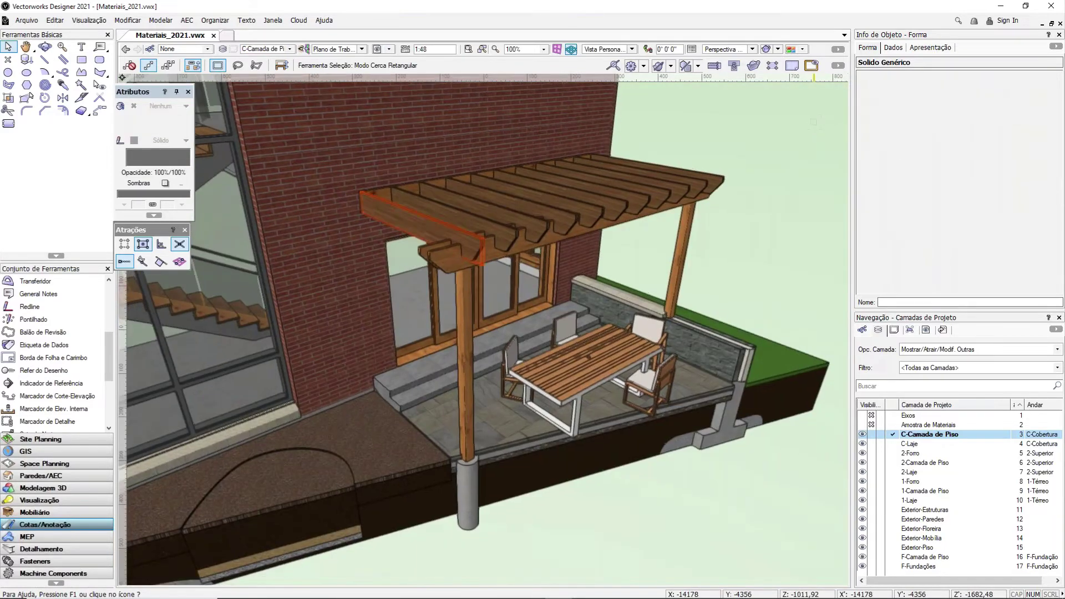
click(407, 275)
scroll(408, 275, up, 4)
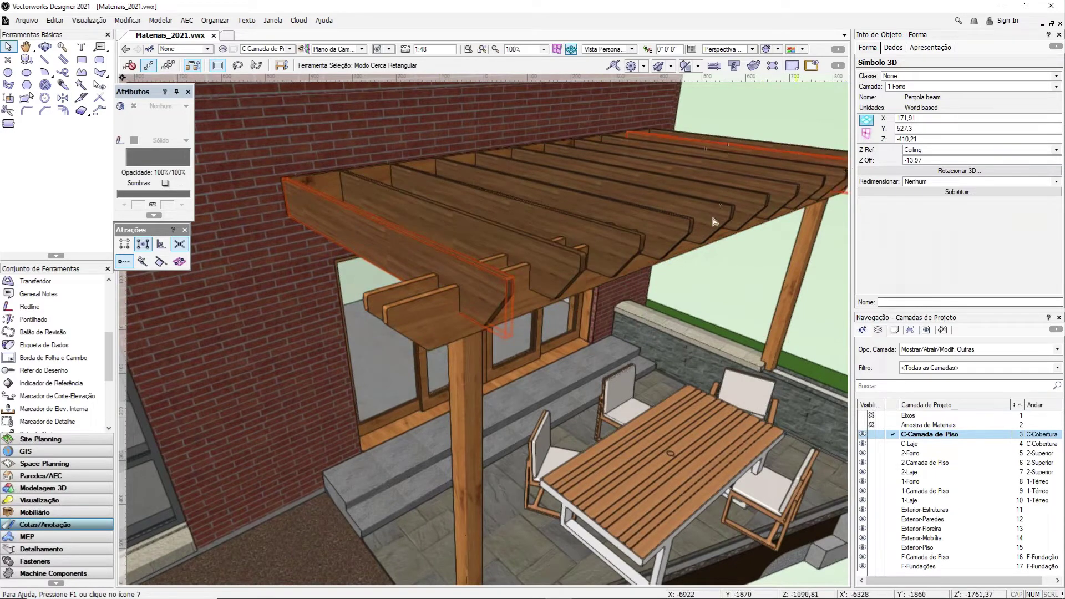
scroll(481, 309, down, 3)
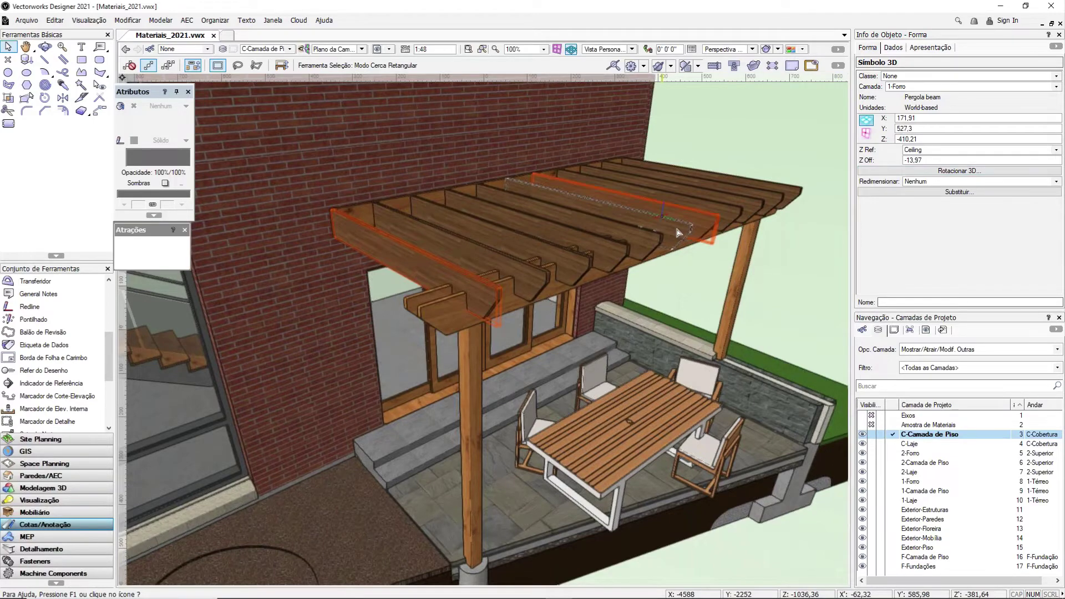
scroll(682, 232, down, 2)
ctrl+middle_drag(691, 232, 632, 356)
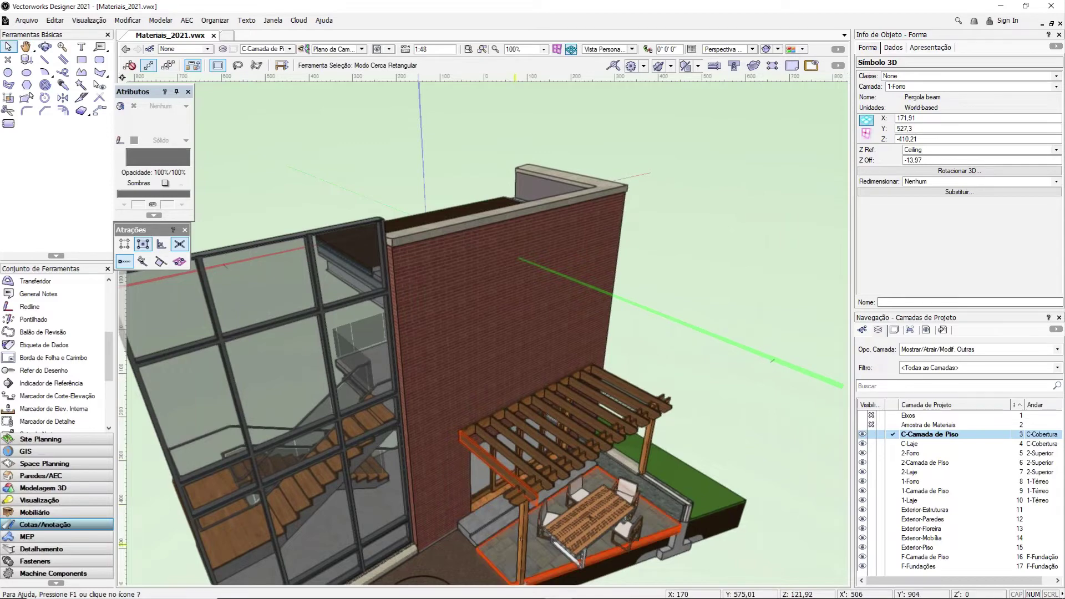
scroll(535, 460, up, 2)
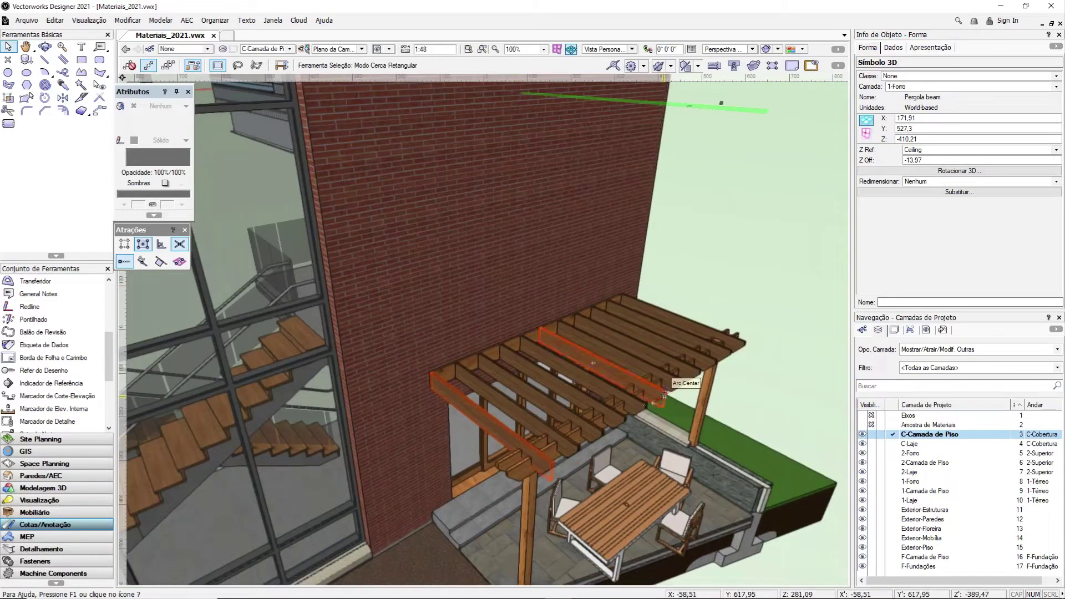
scroll(571, 316, down, 4)
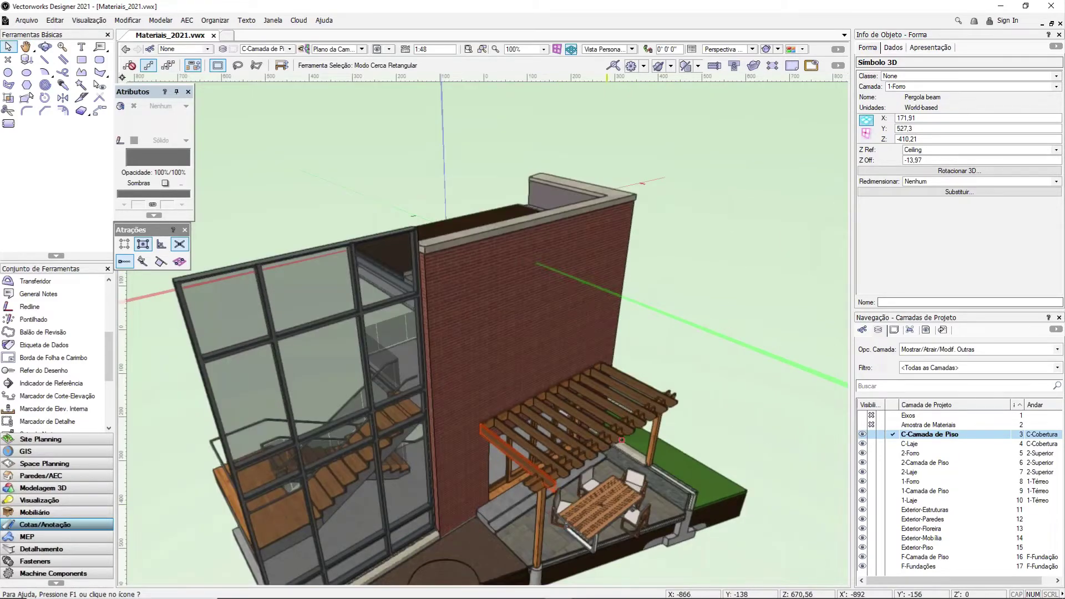
Select the coping on top of the brick wall and view the materials available for it without changing its material.
scroll(609, 183, up, 5)
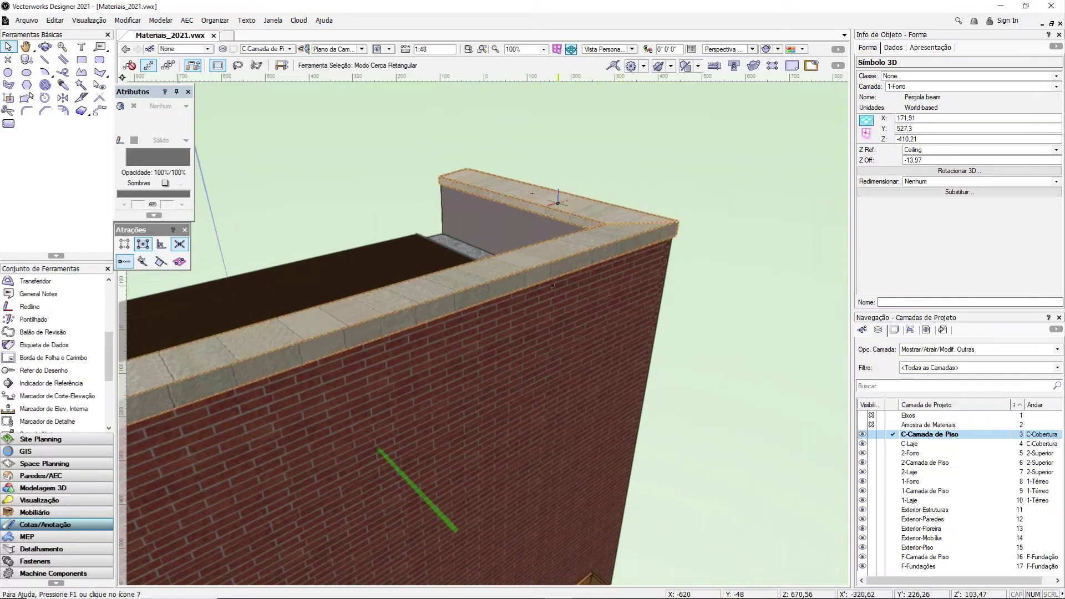
click(555, 200)
scroll(602, 287, down, 3)
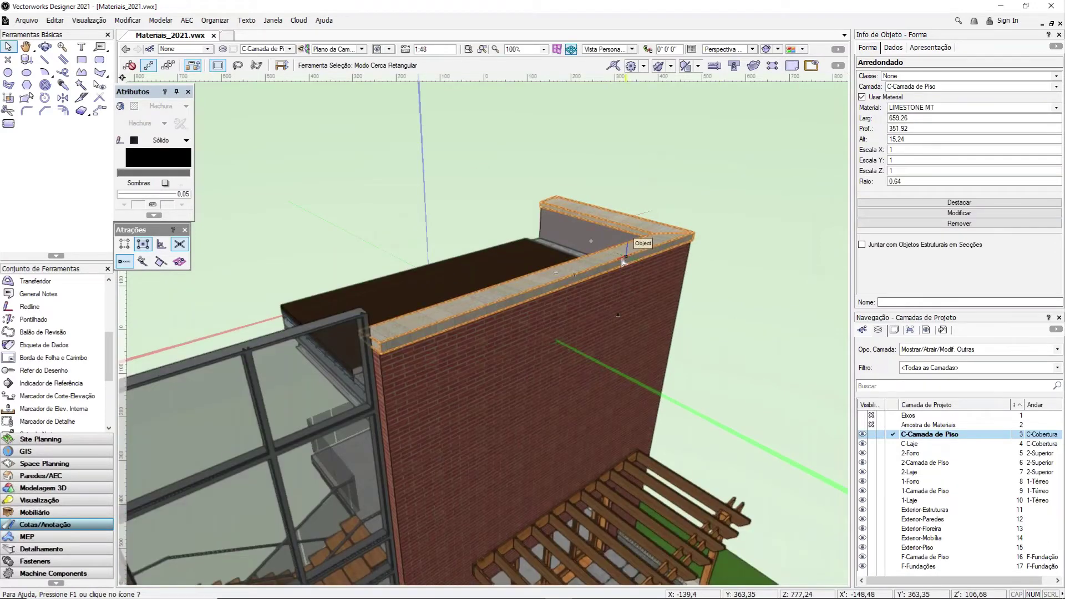
click(907, 108)
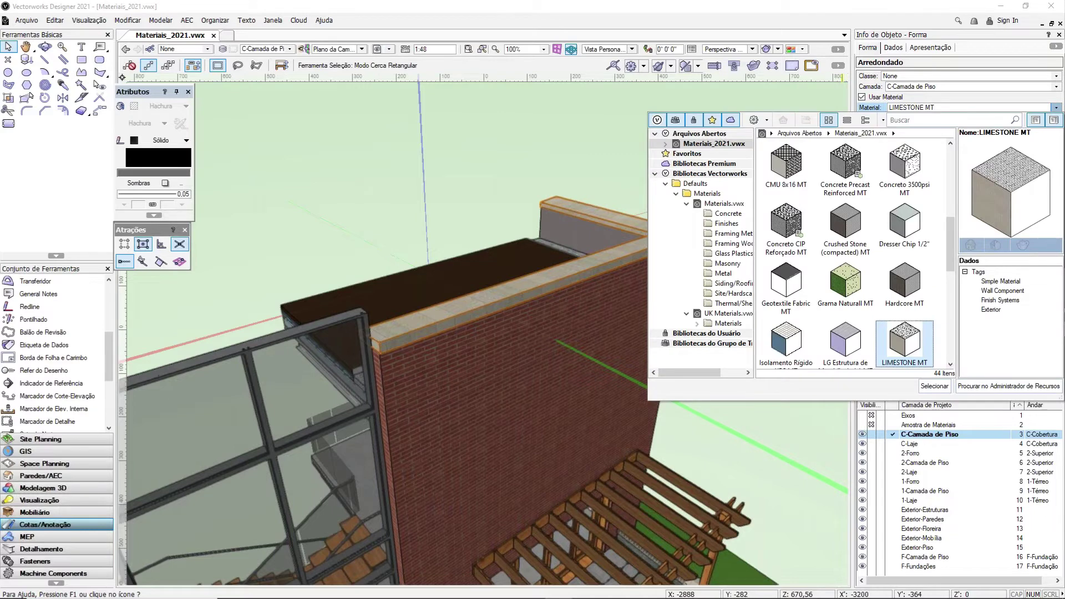
click(641, 328)
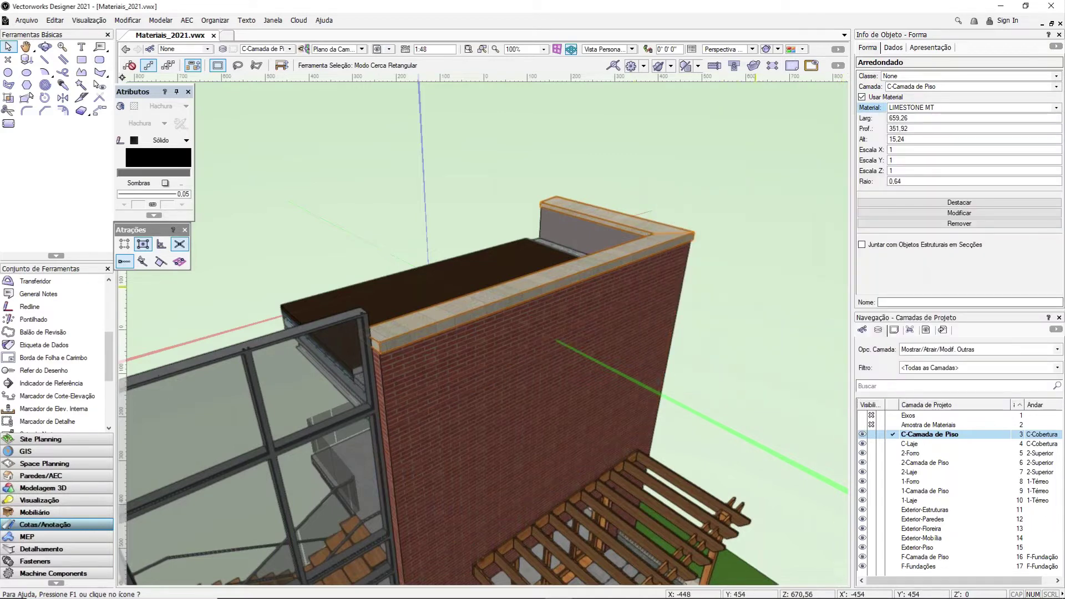
Apply the Aço Inoxidável 304 MT material from the Materials resources of Materiais_2021.vwx to the brick wall's coping.
key(ctrl+r)
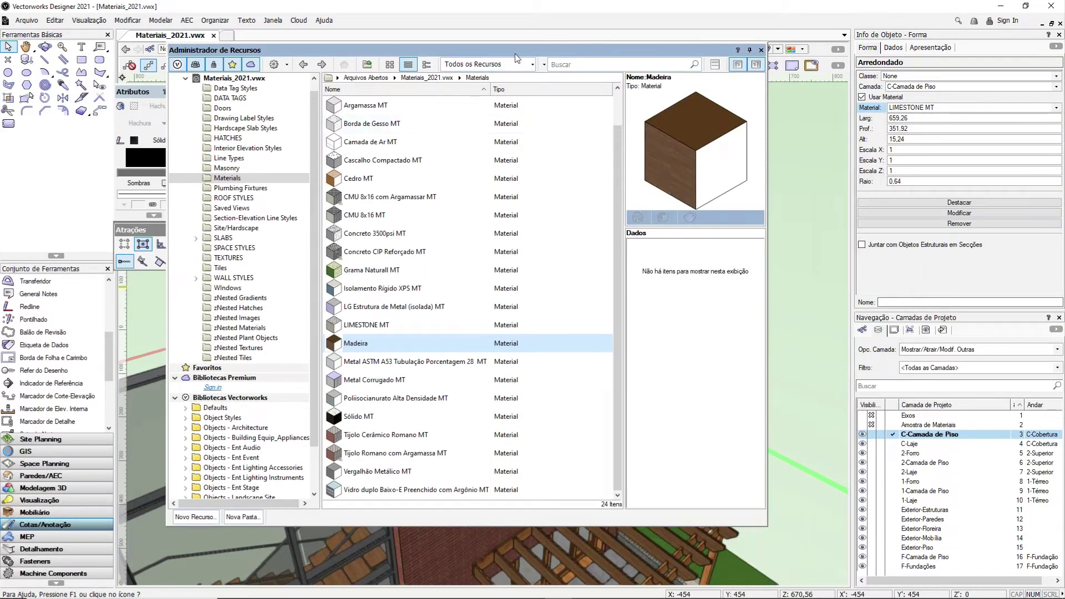
drag(515, 53, 866, 35)
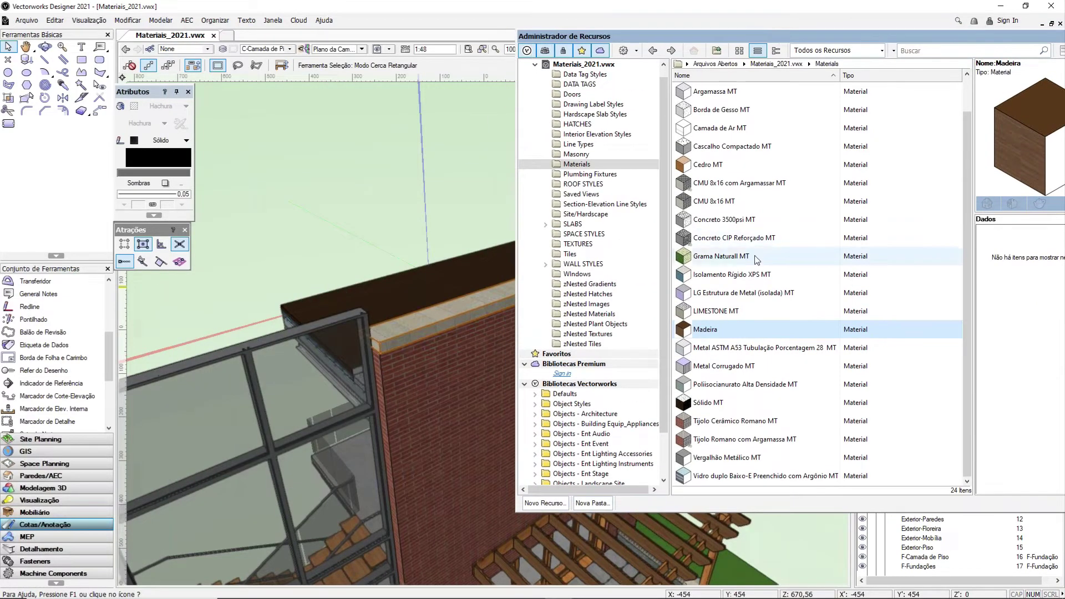
scroll(782, 257, up, 1)
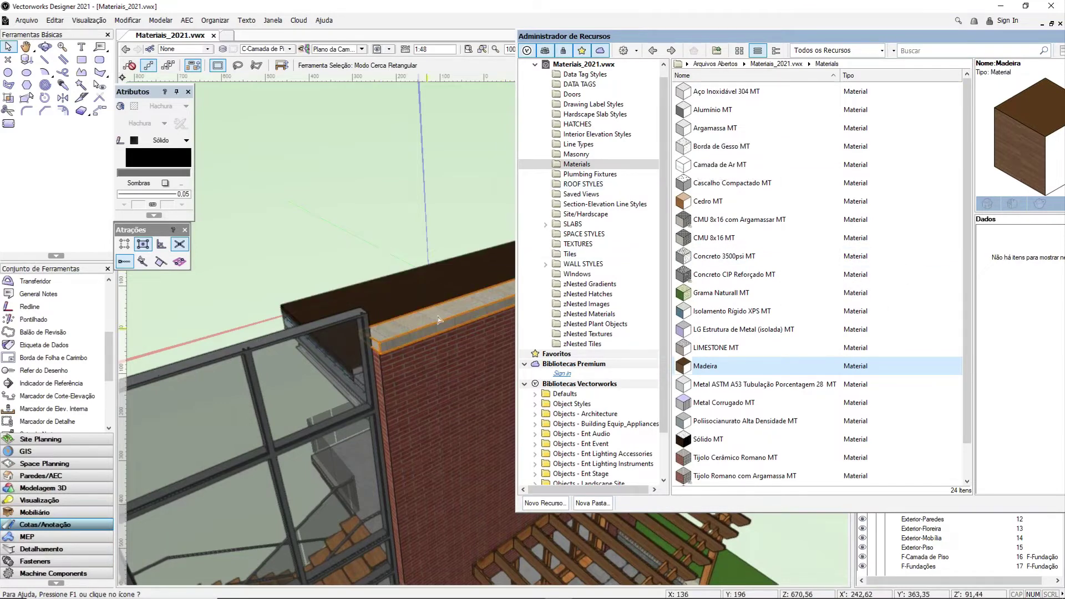
click(716, 92)
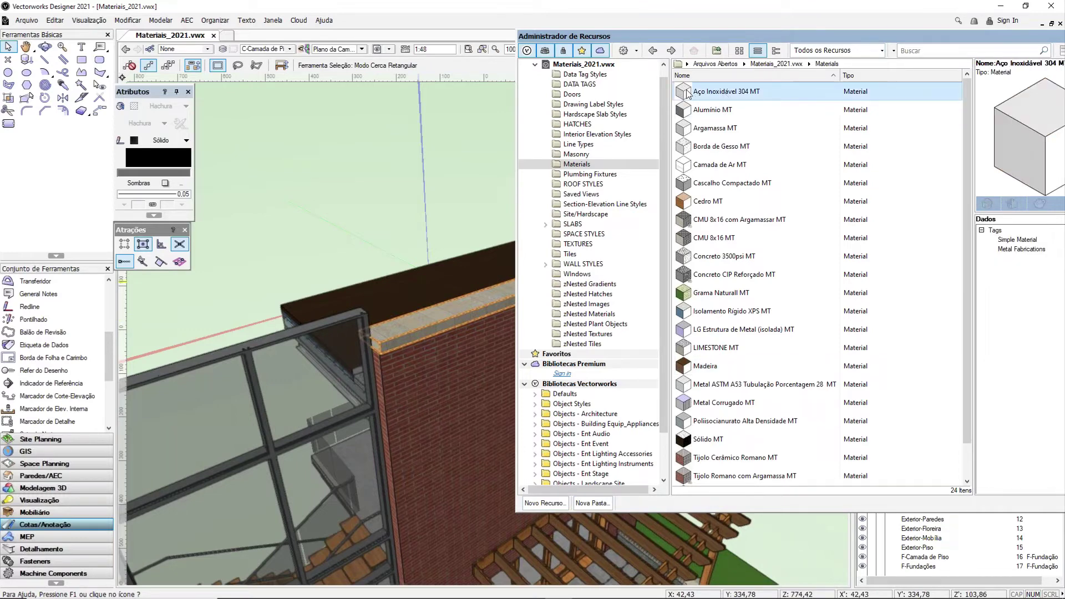
drag(688, 93, 501, 297)
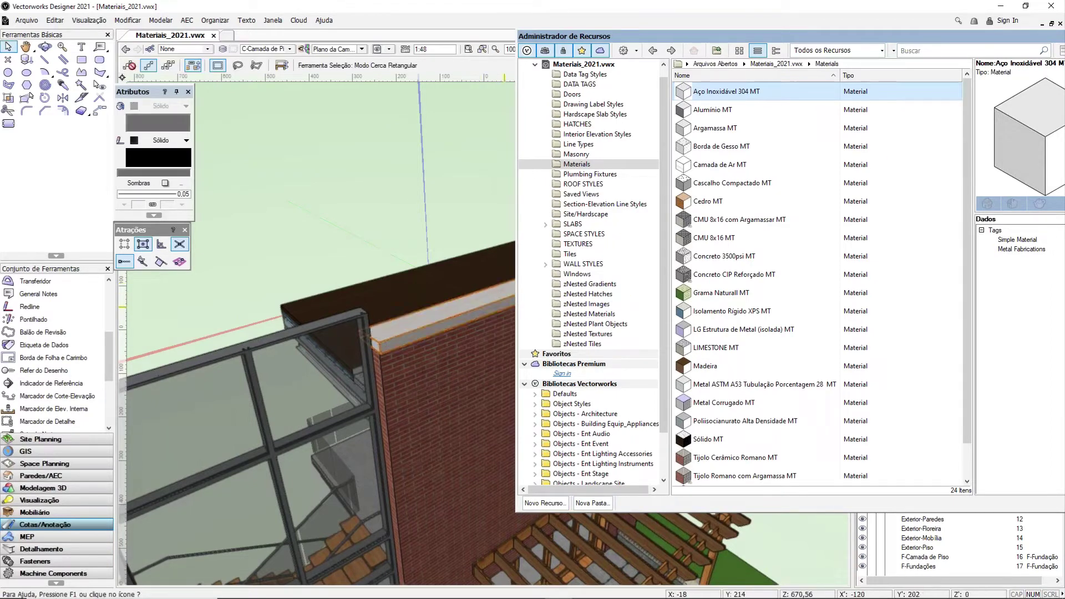
drag(884, 37, 660, 57)
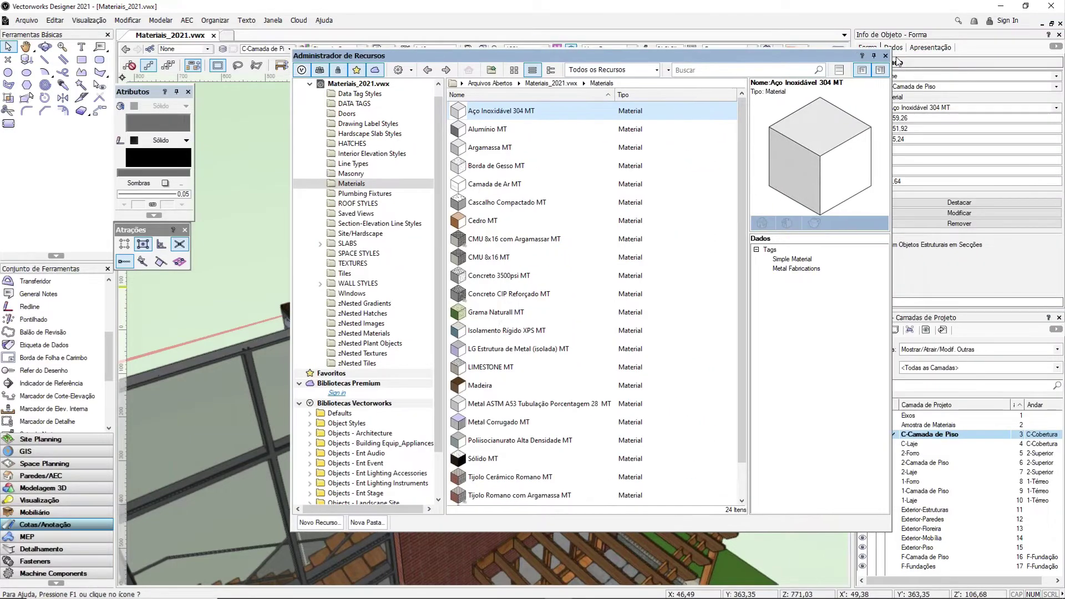
click(885, 55)
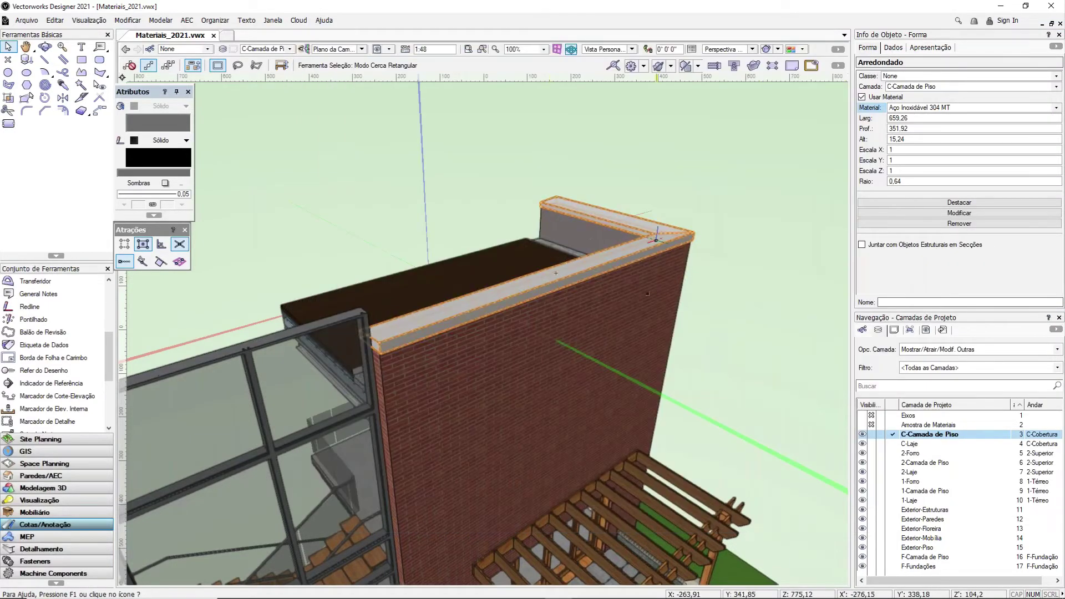
Examine the coping's stainless steel material up close and in the overall building view.
scroll(555, 273, up, 3)
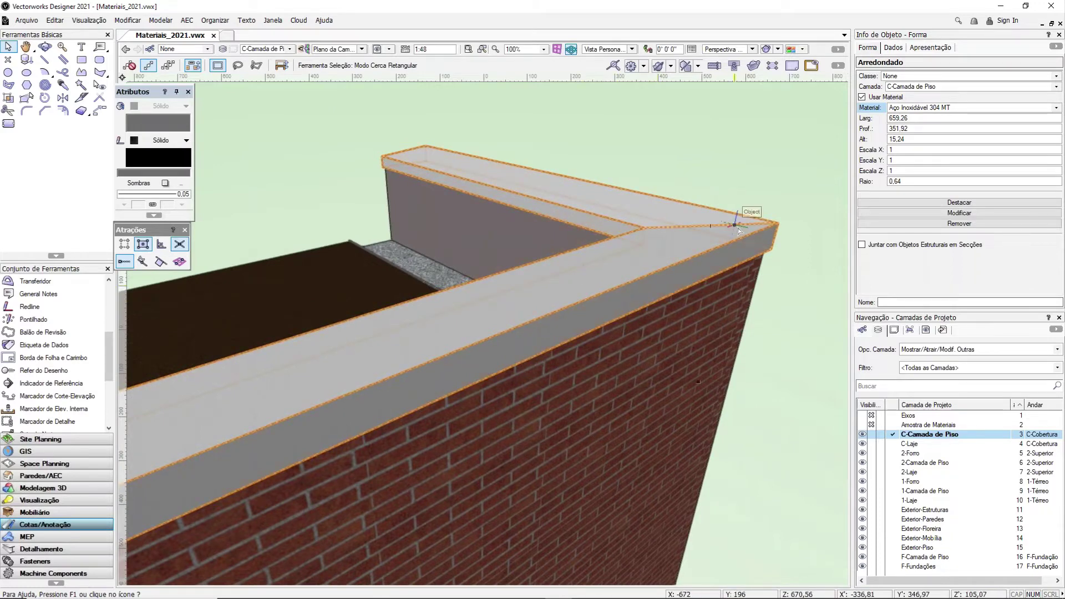
click(873, 108)
click(930, 111)
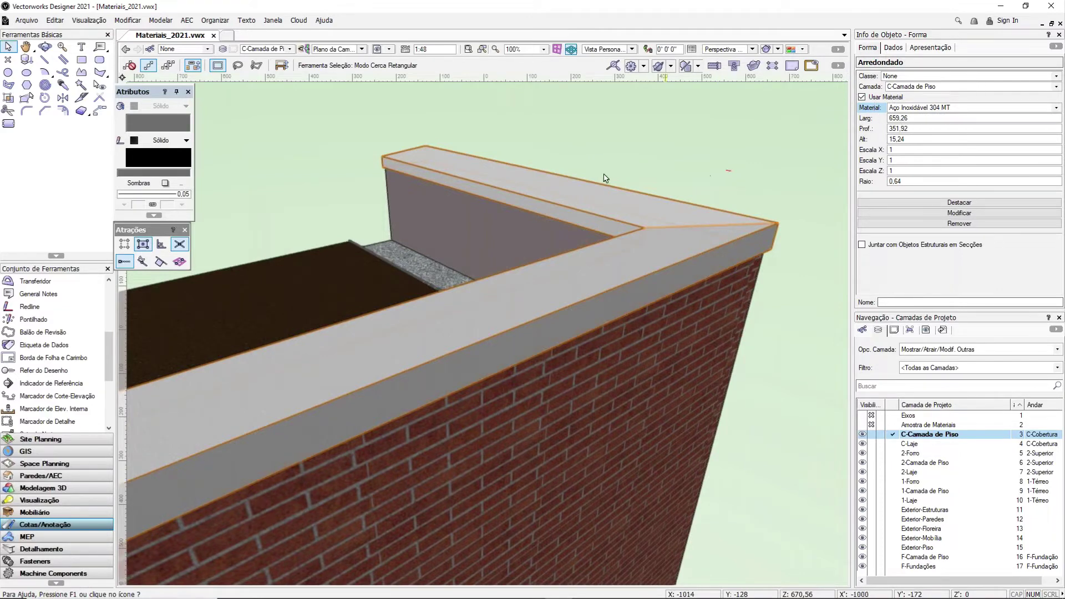
scroll(578, 192, down, 5)
scroll(577, 197, down, 3)
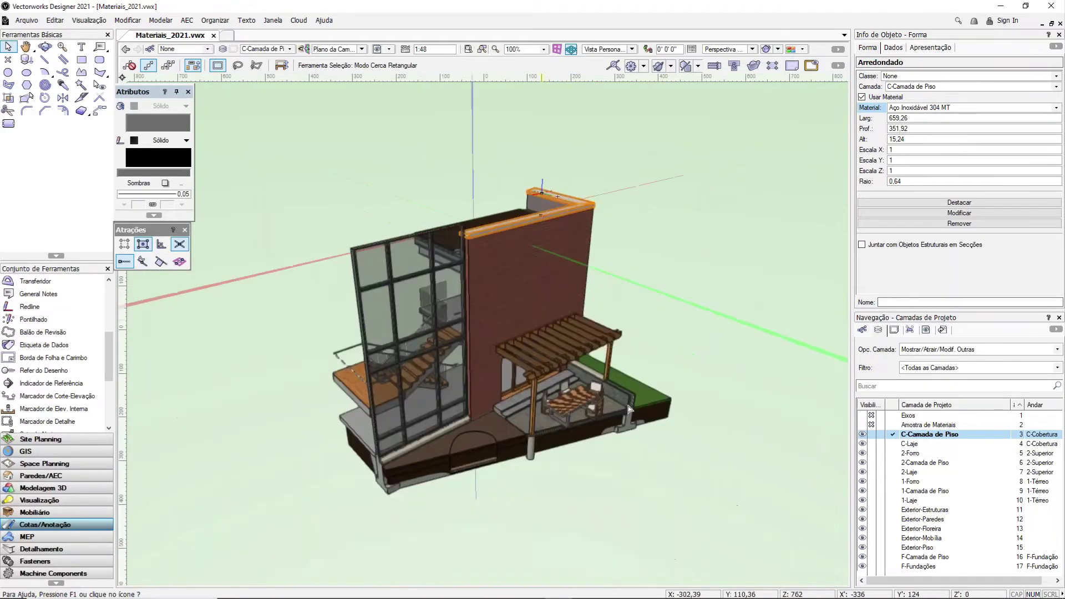
scroll(558, 355, up, 3)
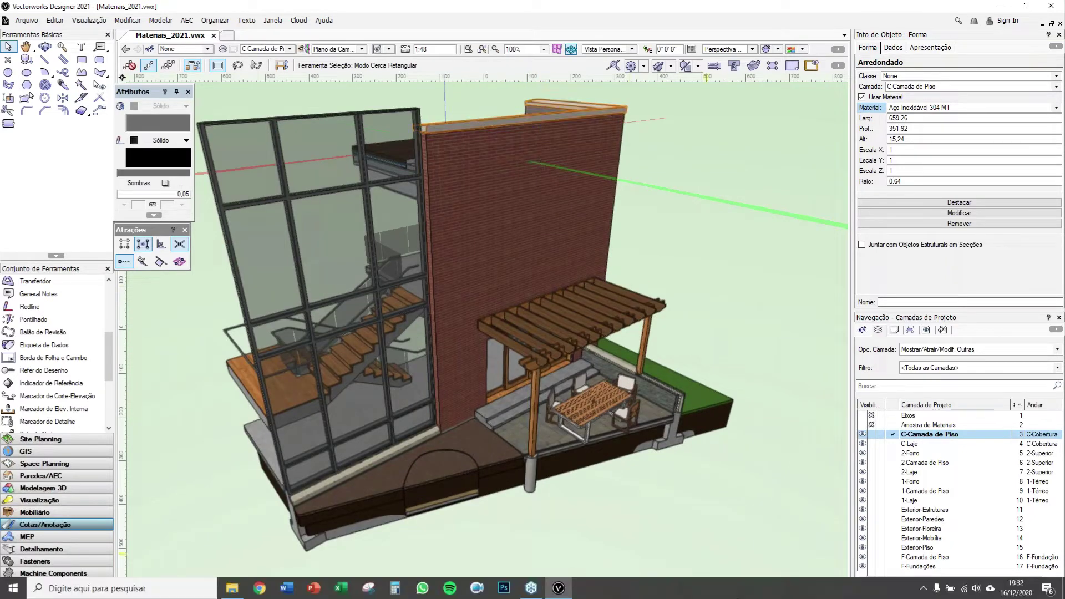
Open sheet layer A3.1 SECTIONS and select the CORTE 03 section viewport.
click(894, 331)
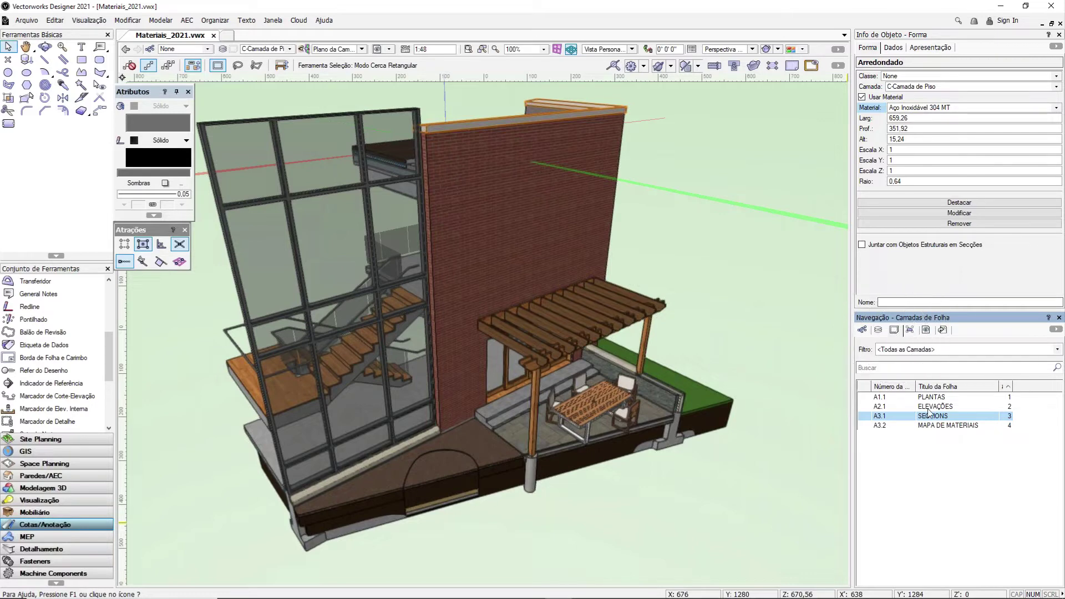
click(961, 416)
double_click(902, 417)
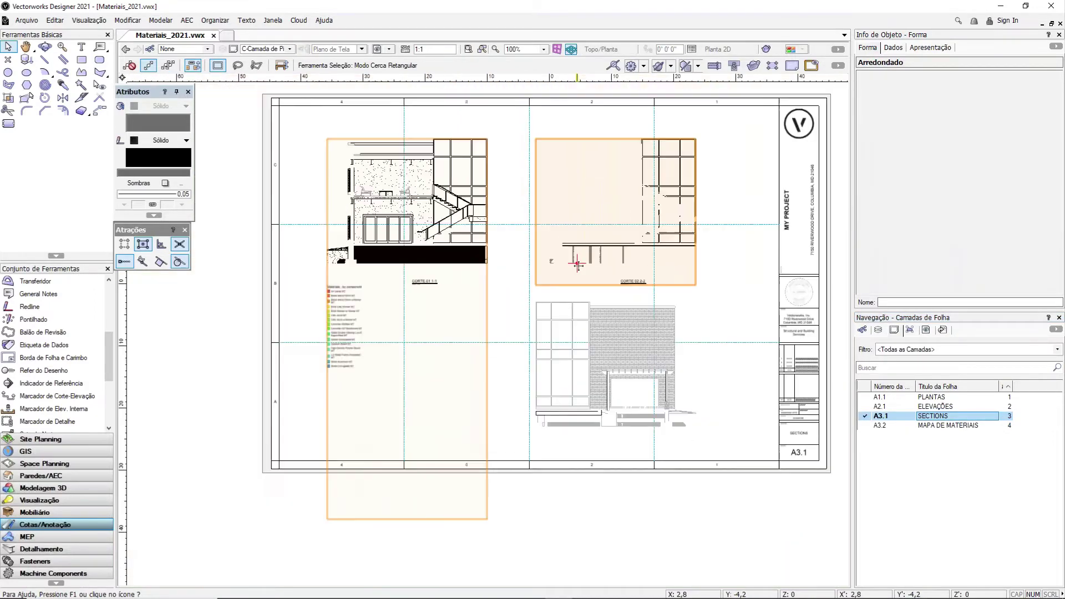
scroll(660, 394, up, 1)
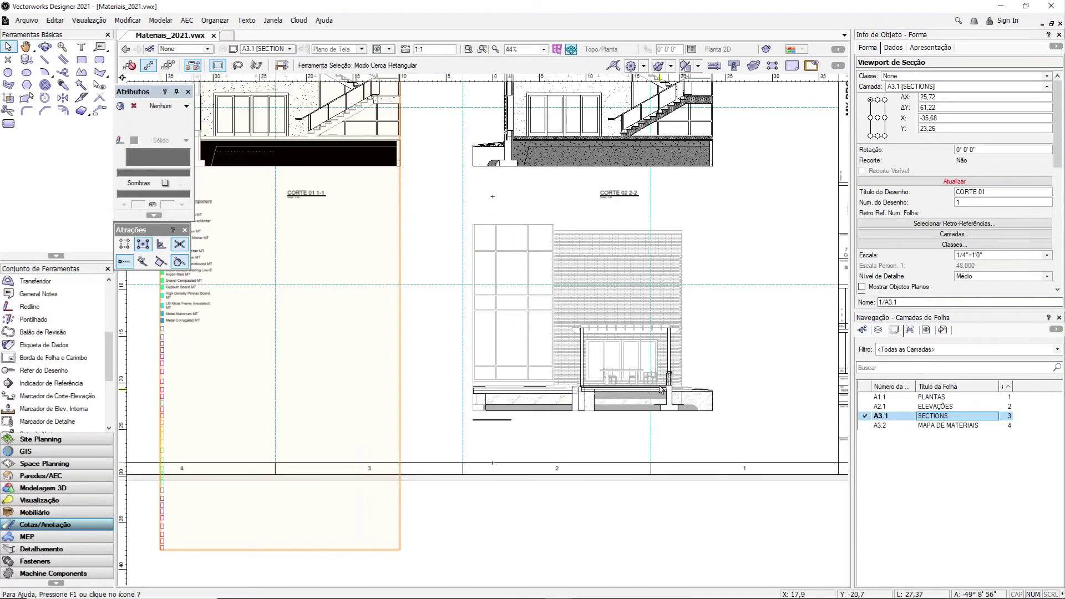
scroll(661, 390, up, 2)
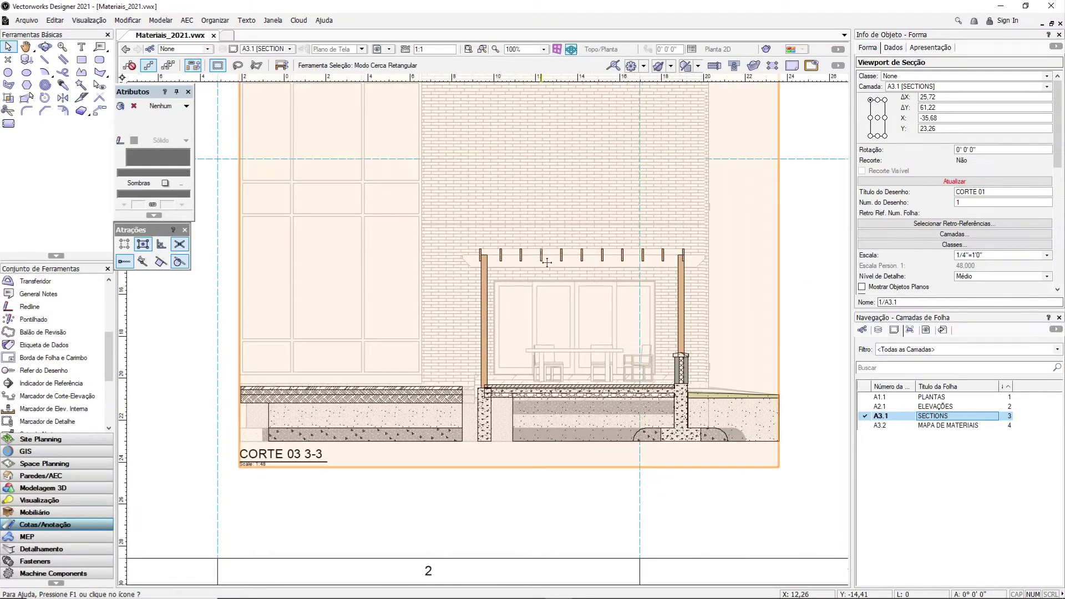
click(546, 262)
Examine how the materials are represented in the CORTE 03 section viewport and compare it with the sheet's other sections.
scroll(547, 262, down, 3)
scroll(606, 250, up, 2)
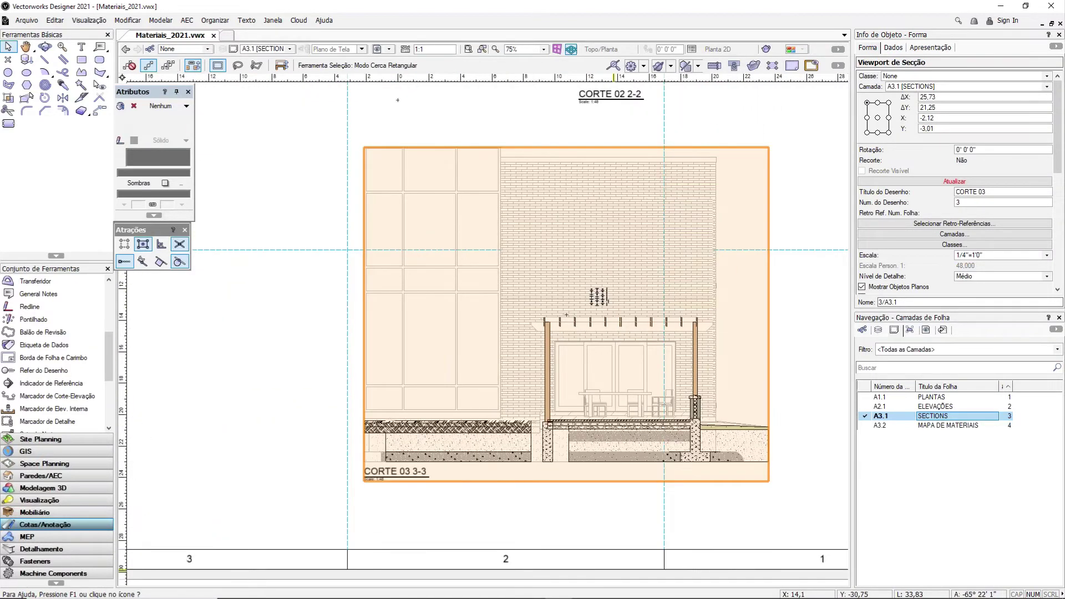
scroll(538, 428, up, 1)
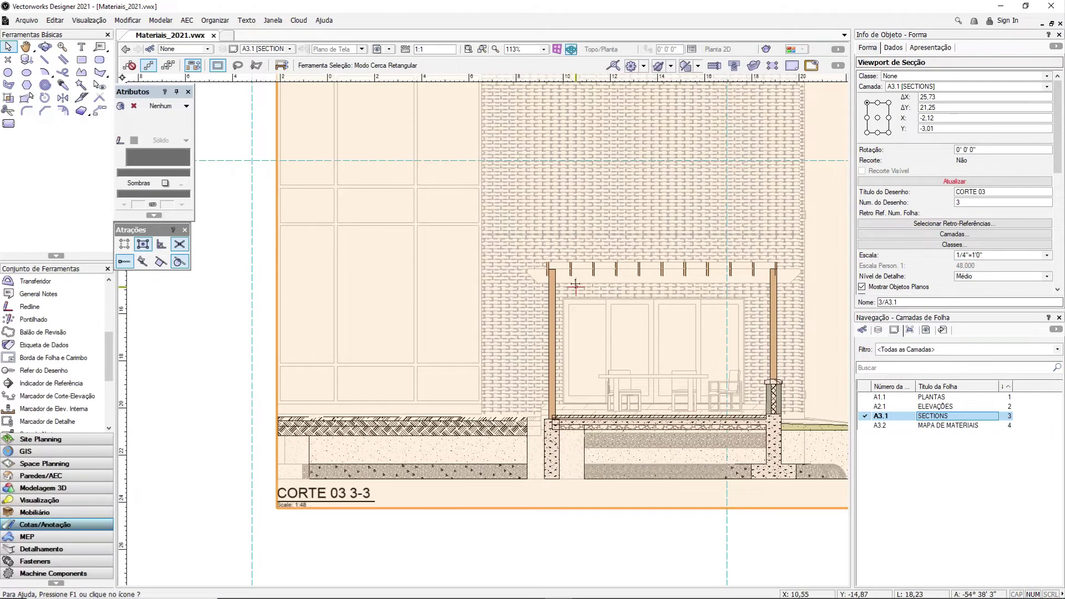
scroll(568, 260, down, 2)
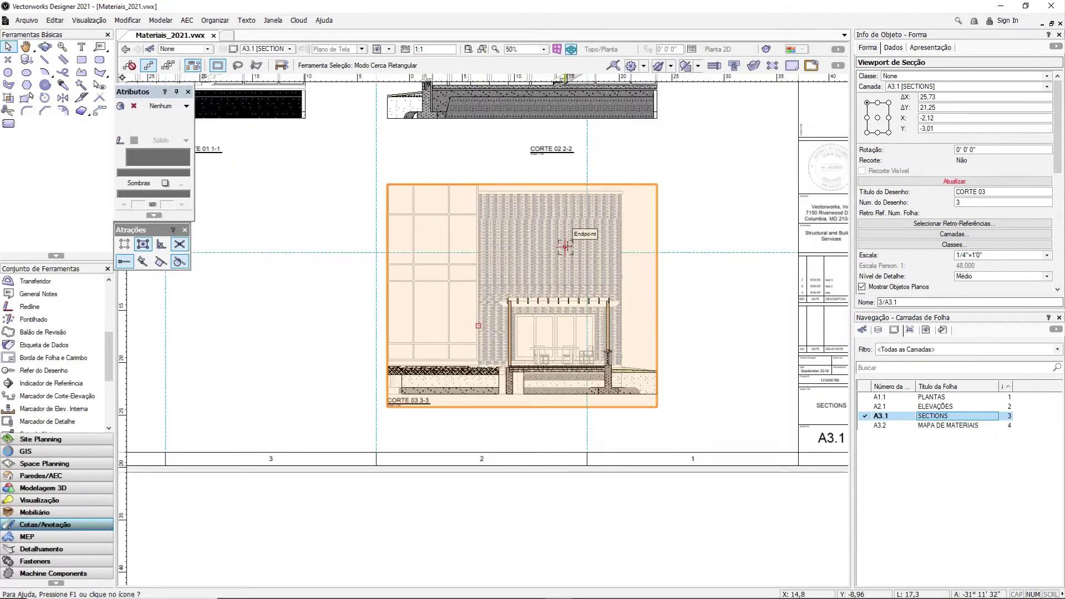
scroll(450, 294, up, 1)
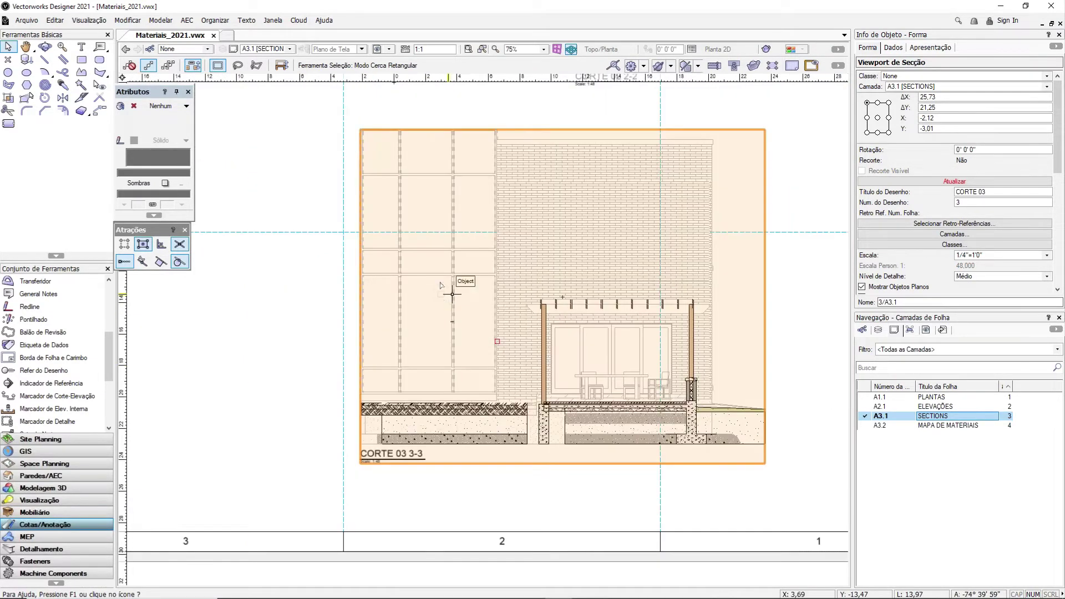
scroll(452, 295, down, 3)
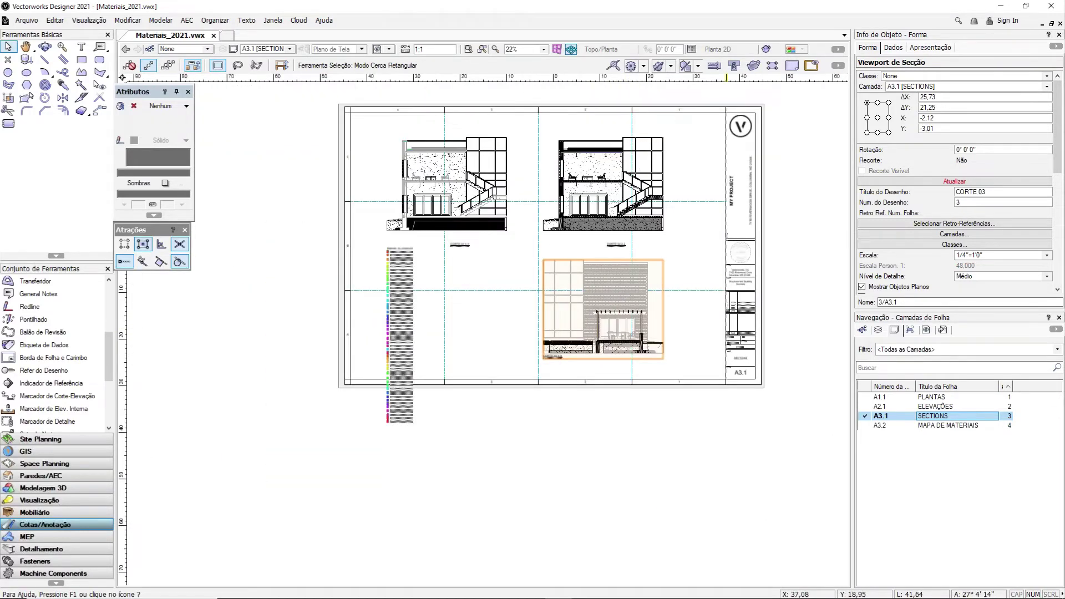
key(h)
drag(597, 181, 557, 217)
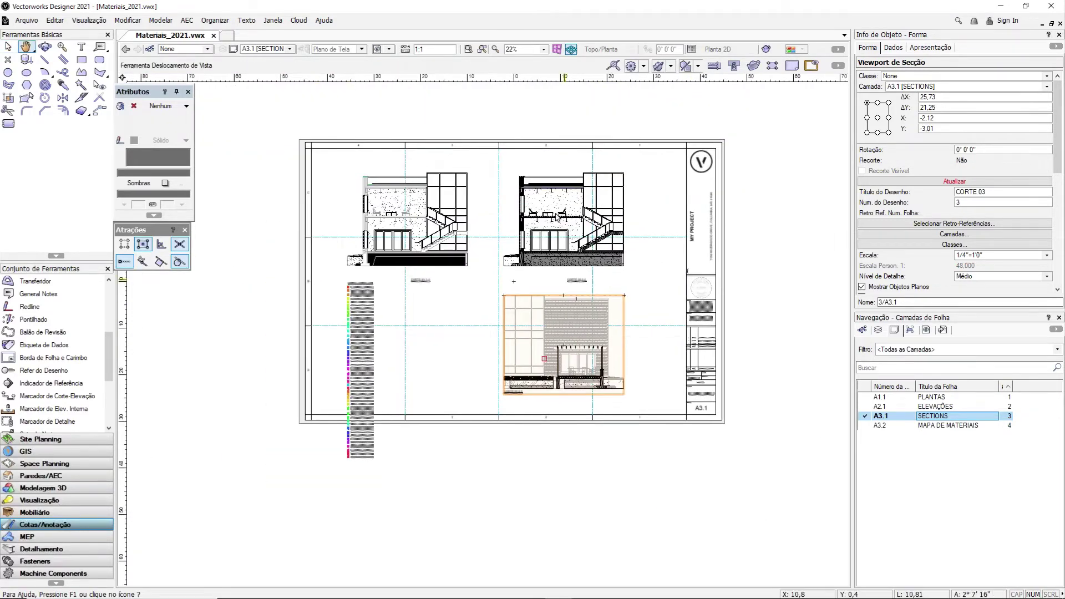
key(x)
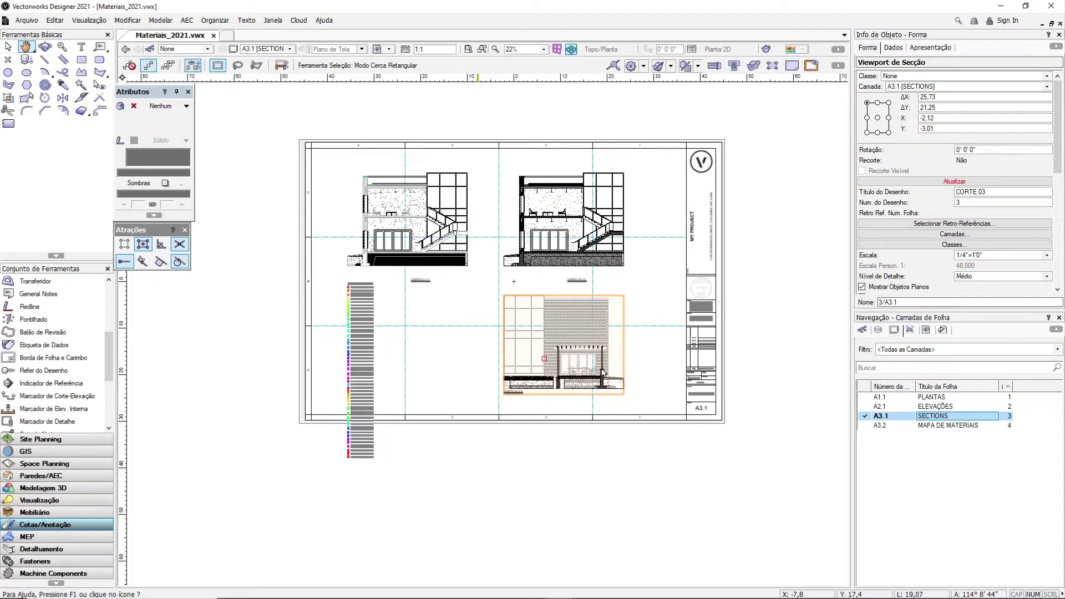
scroll(601, 361, up, 2)
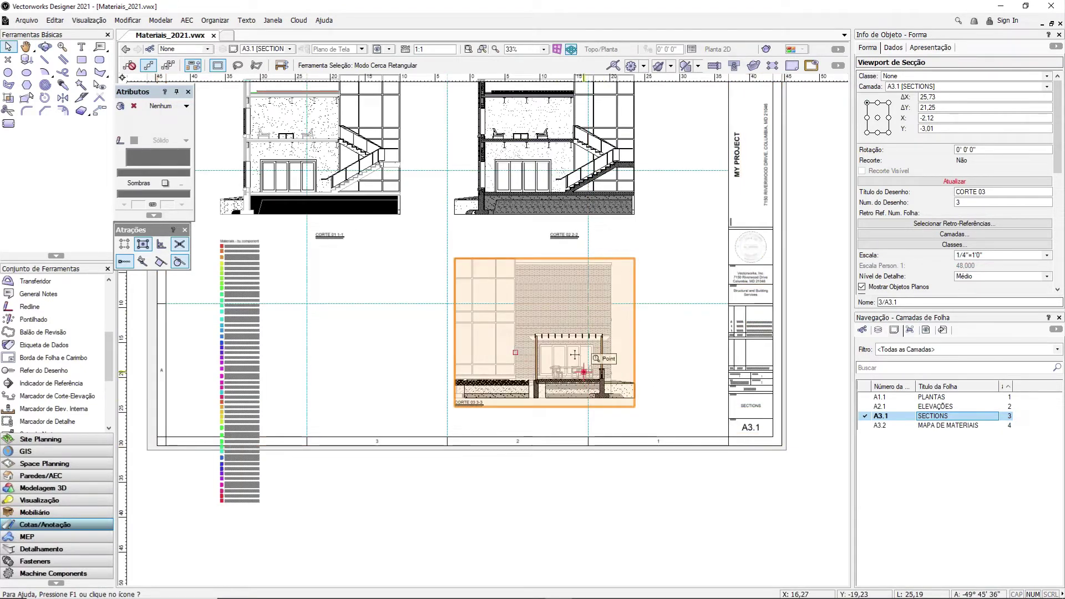
scroll(583, 351, up, 1)
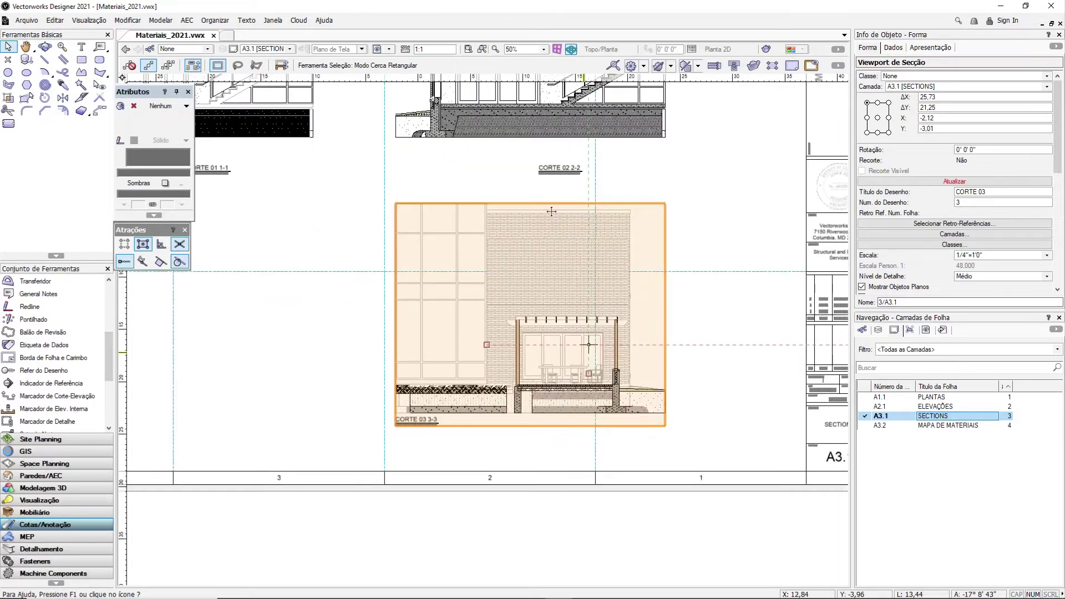
scroll(589, 388, up, 1)
scroll(594, 427, down, 1)
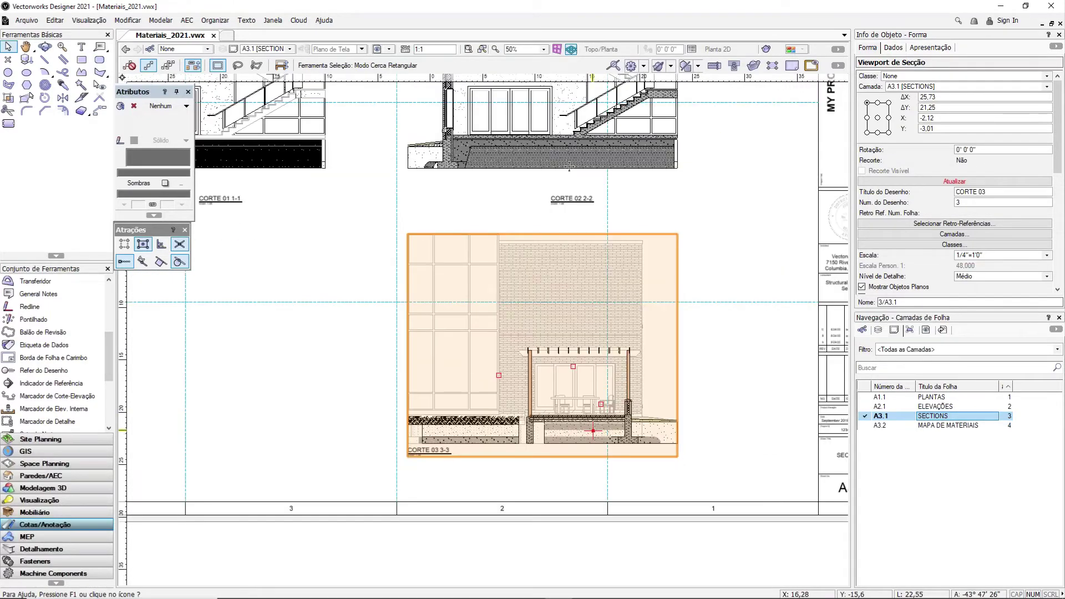
Examine how the applied materials are represented in the CORTE 02 section viewport and compare them with CORTE 03.
middle_drag(593, 141, 701, 337)
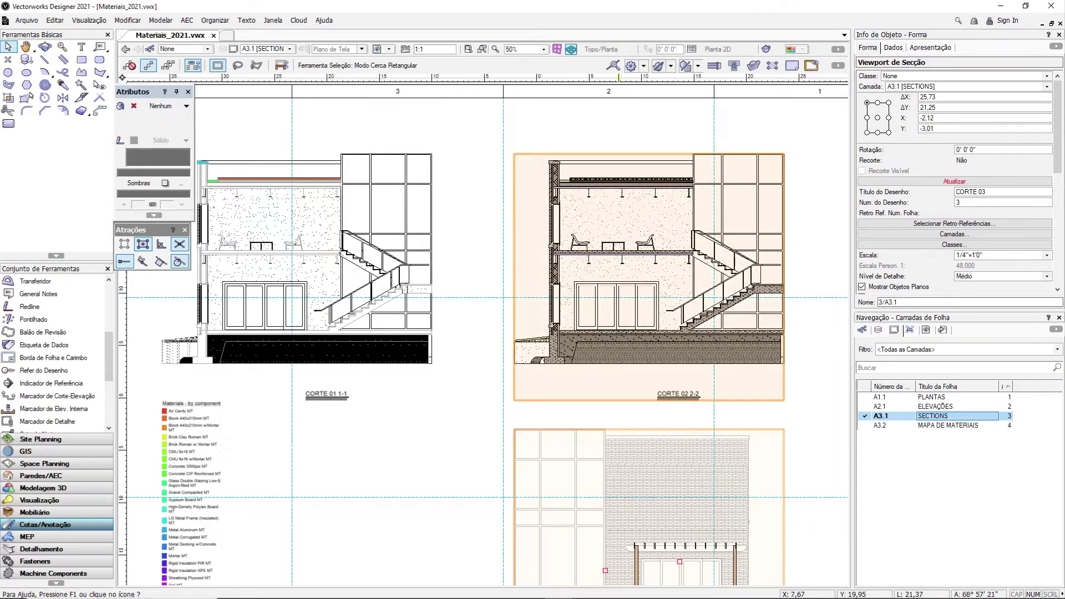
scroll(800, 247, up, 2)
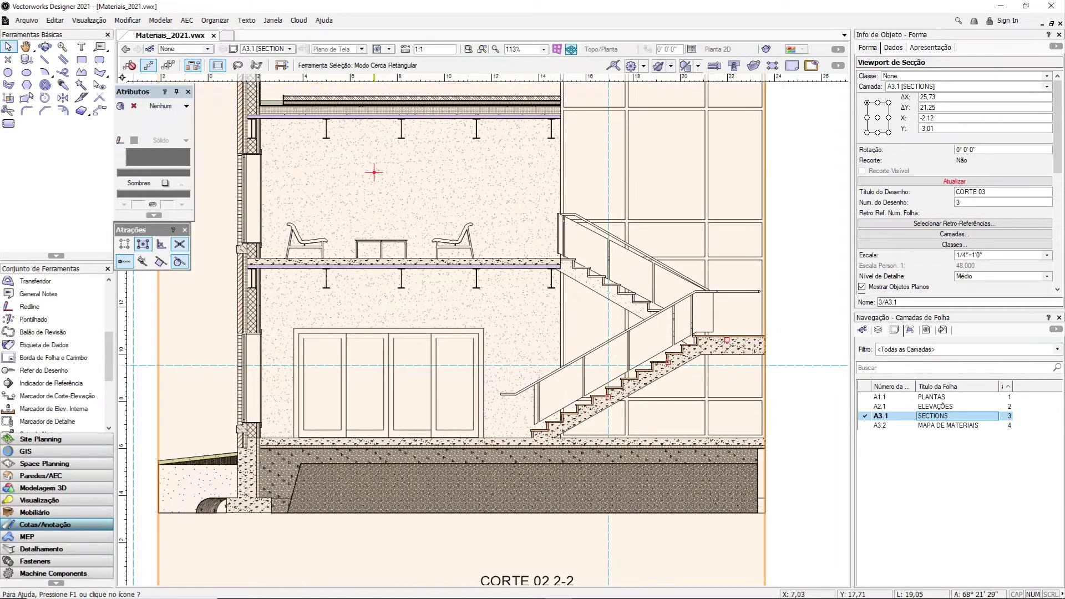
scroll(321, 151, up, 5)
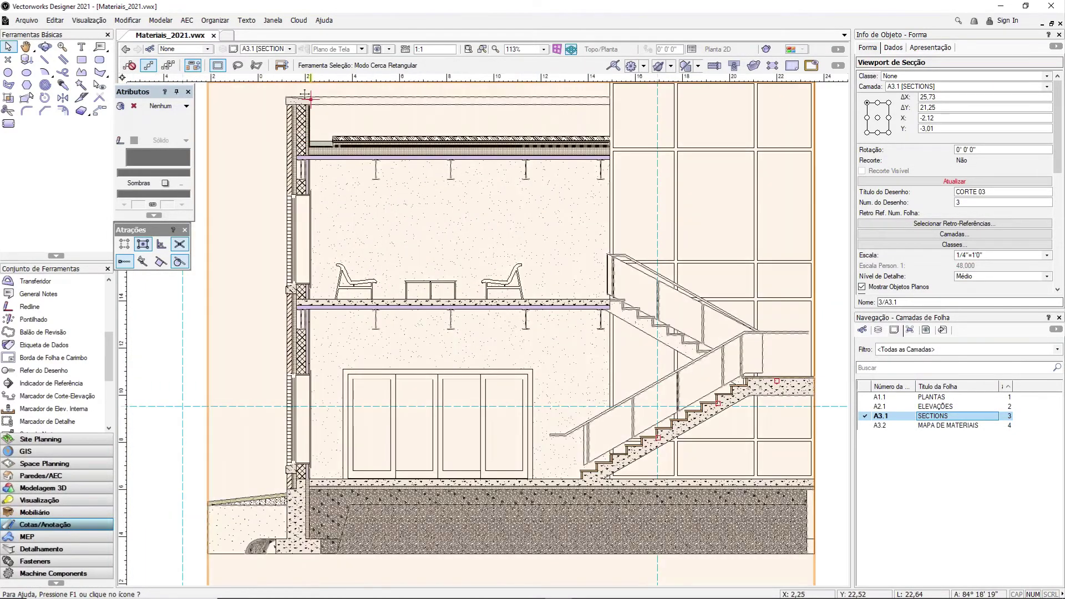
scroll(321, 150, down, 5)
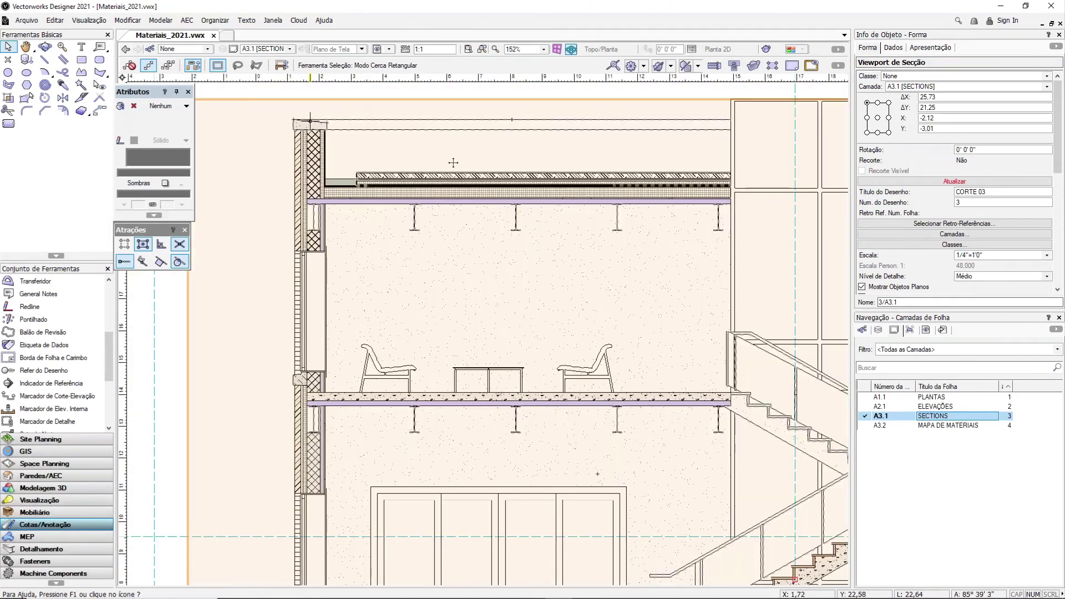
scroll(469, 183, down, 5)
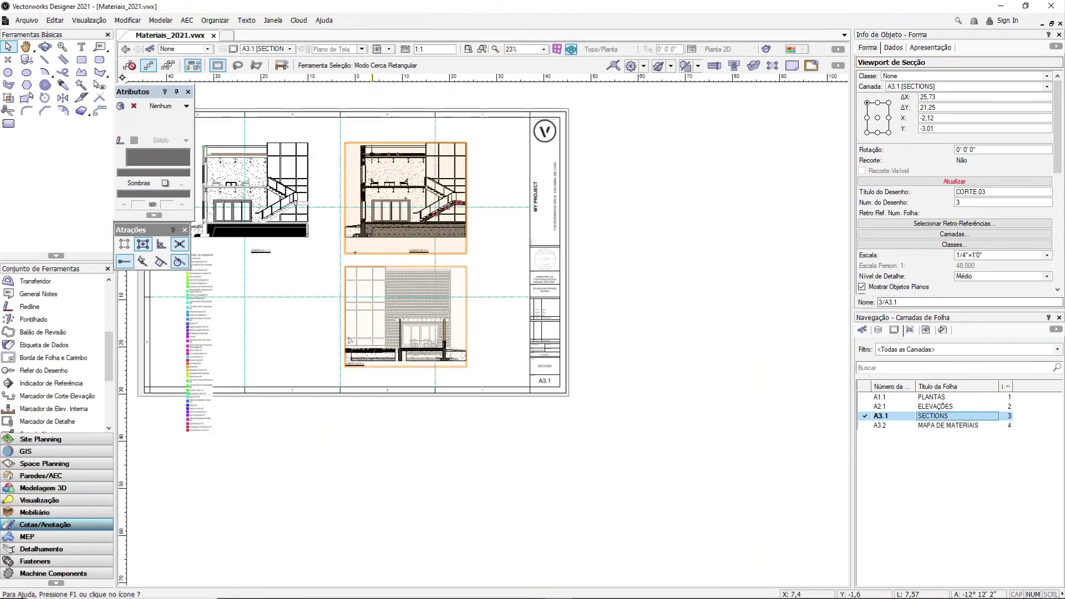
scroll(427, 303, up, 5)
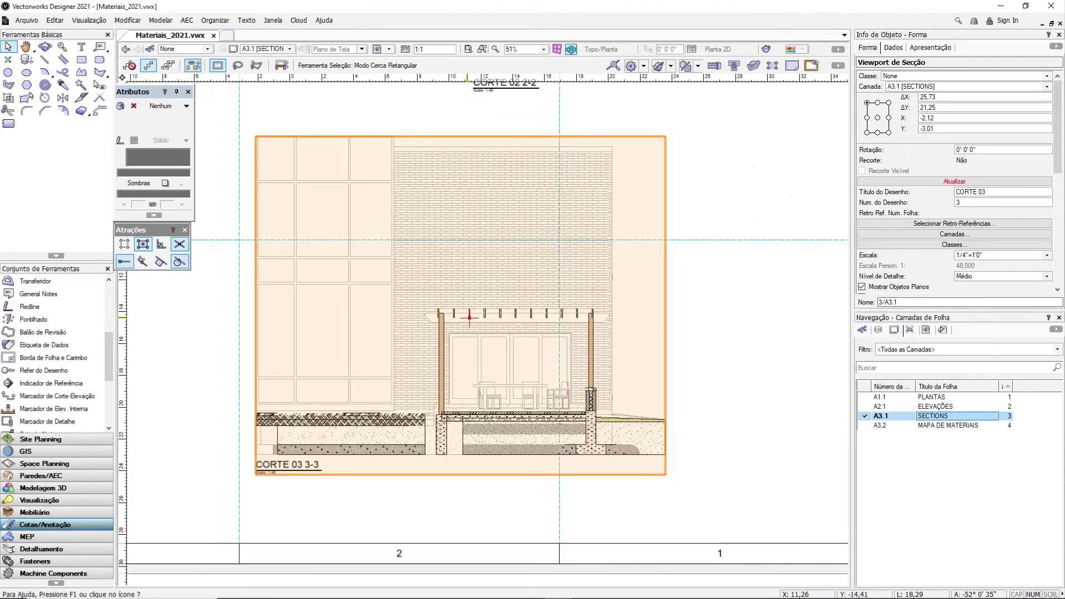
scroll(574, 433, down, 1)
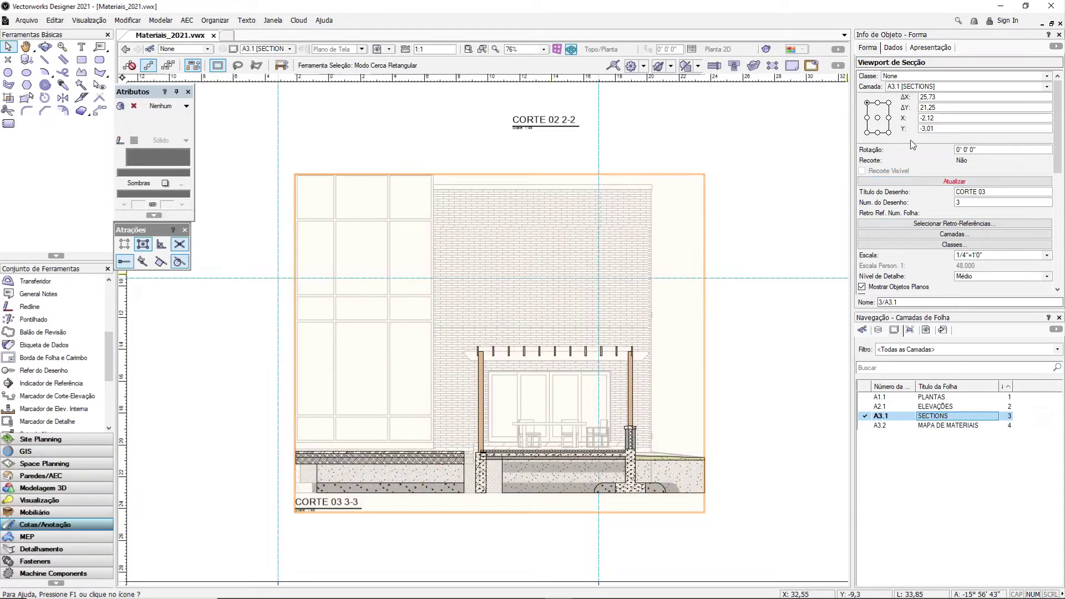
Open the advanced section properties of the CORTE 03 viewport and review the Extensão settings.
scroll(904, 138, down, 5)
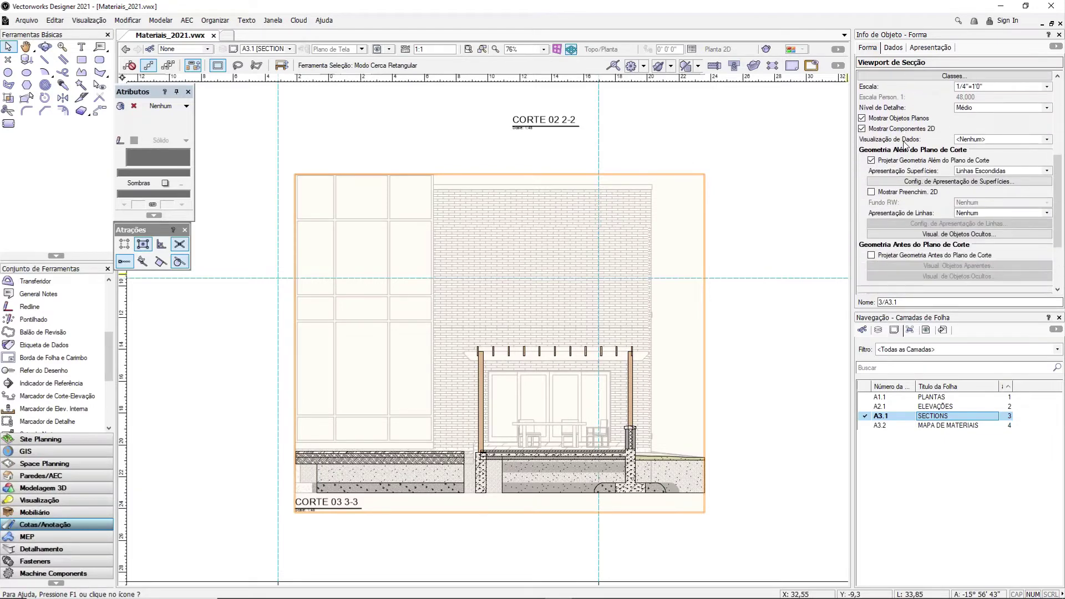
scroll(903, 144, down, 3)
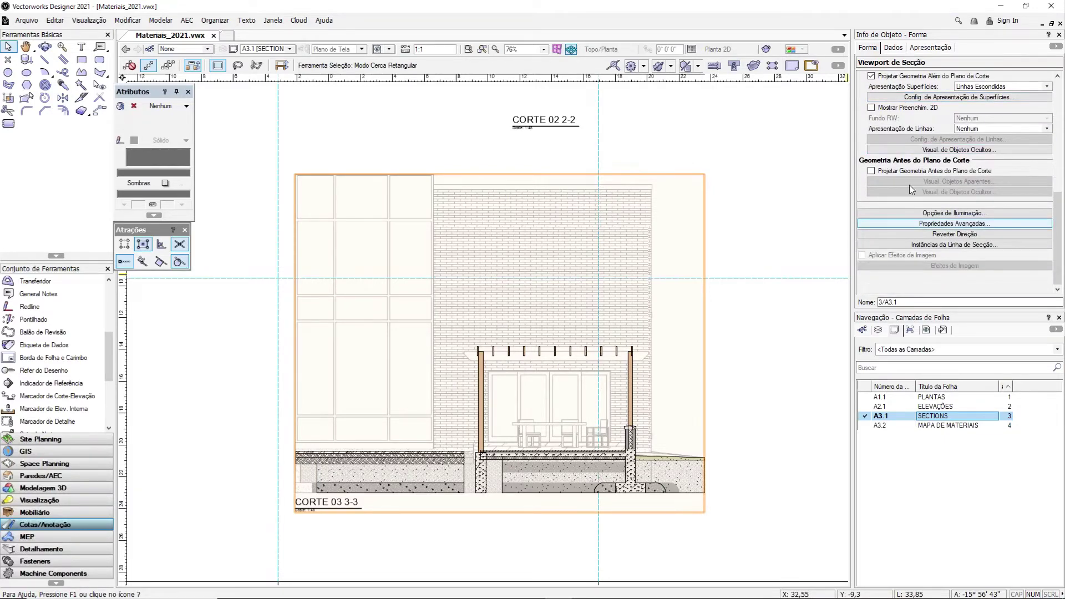
scroll(909, 188, up, 5)
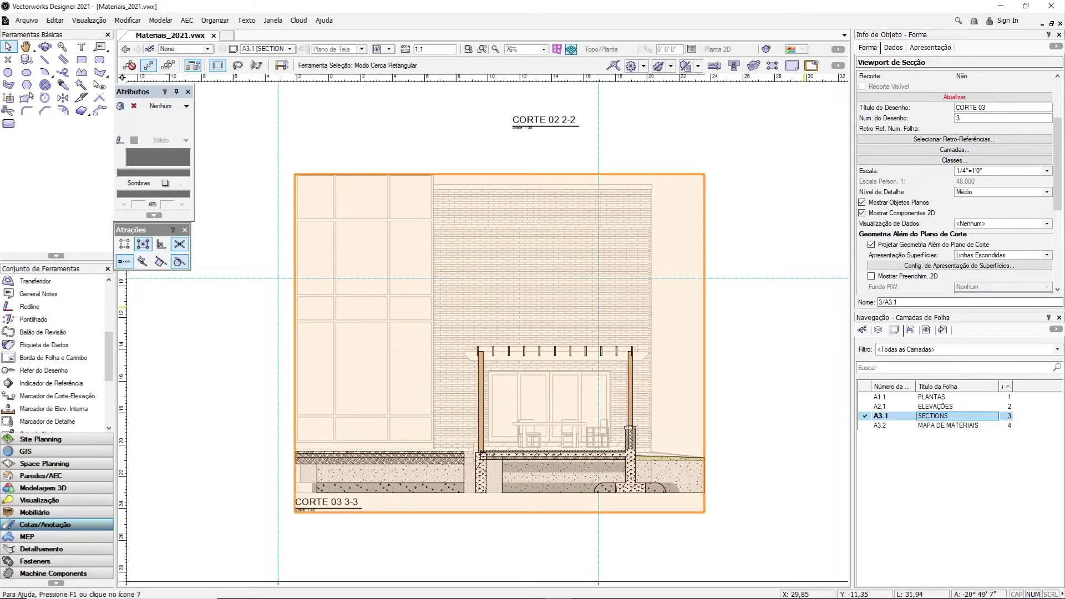
scroll(947, 127, down, 5)
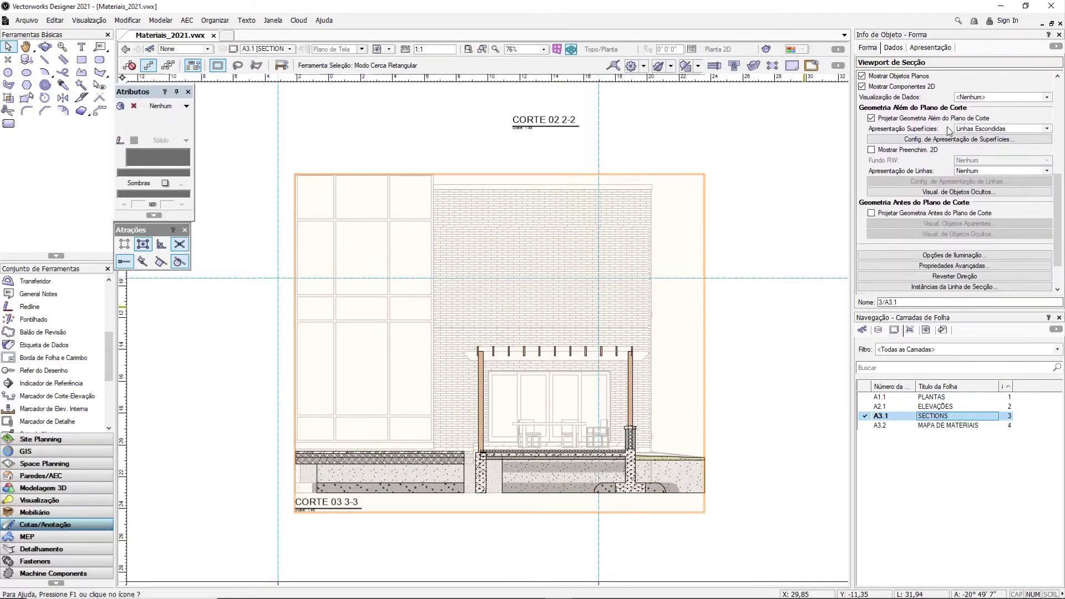
scroll(947, 128, down, 2)
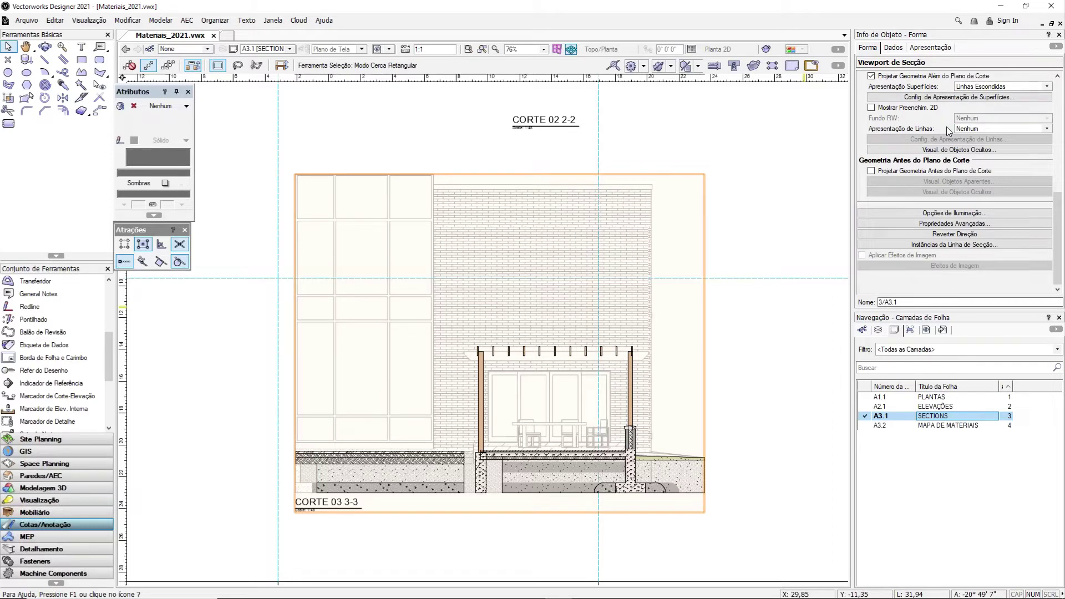
click(950, 225)
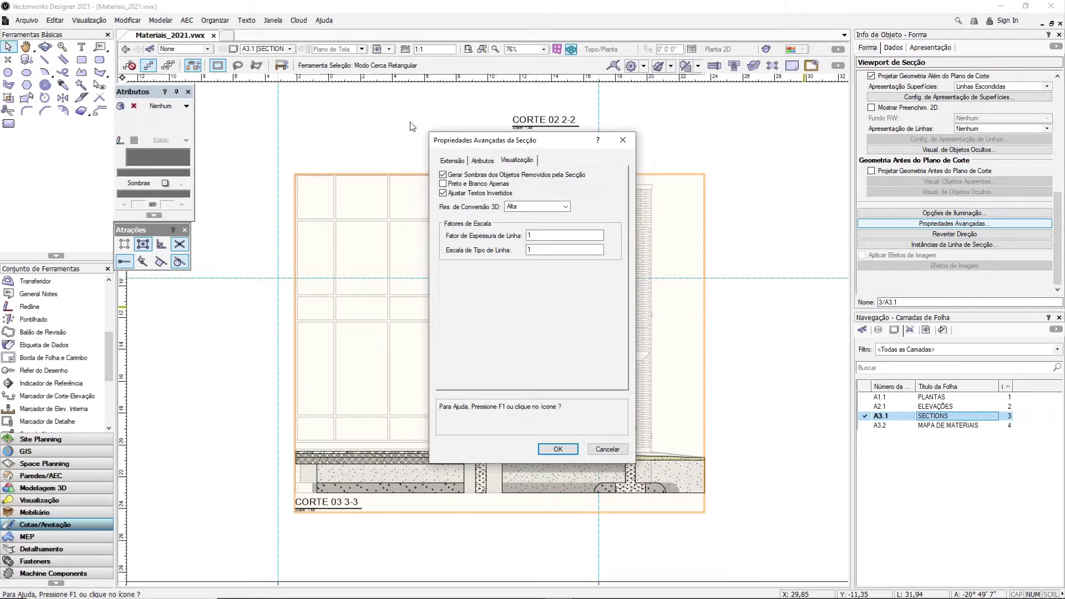
click(446, 160)
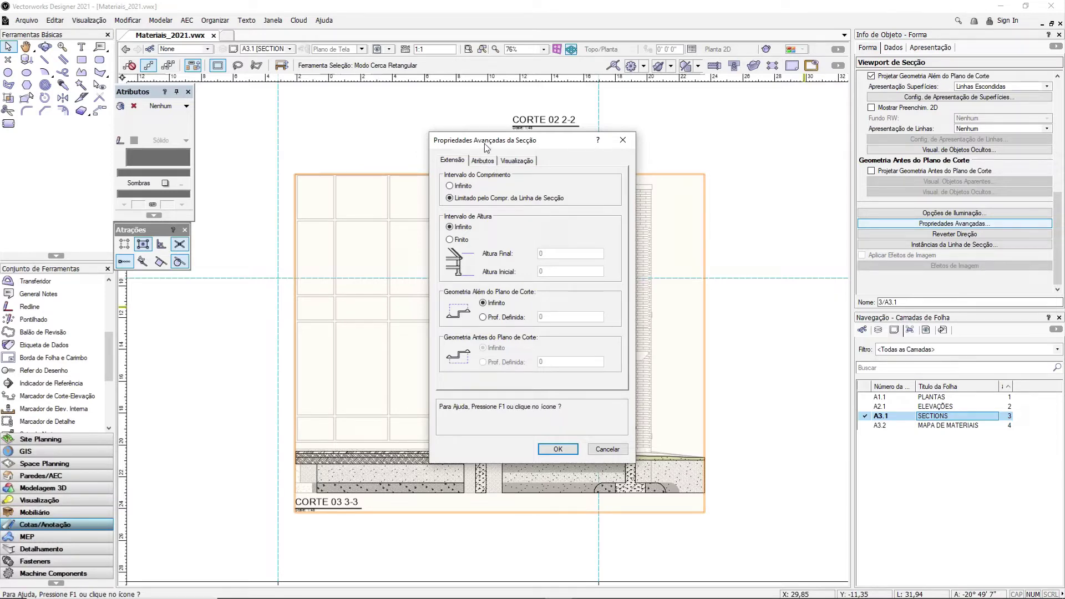
drag(497, 143, 635, 141)
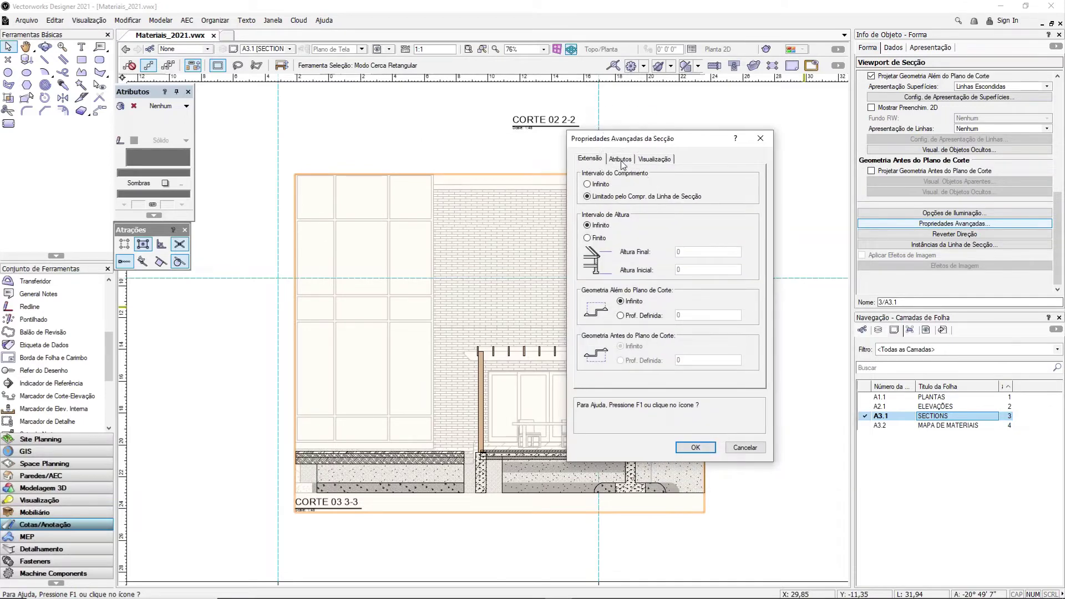
Set the viewport's Plano de Corte attributes to Seções Separadas and turn off Adicionar Linha de Perfil de Secção.
click(622, 162)
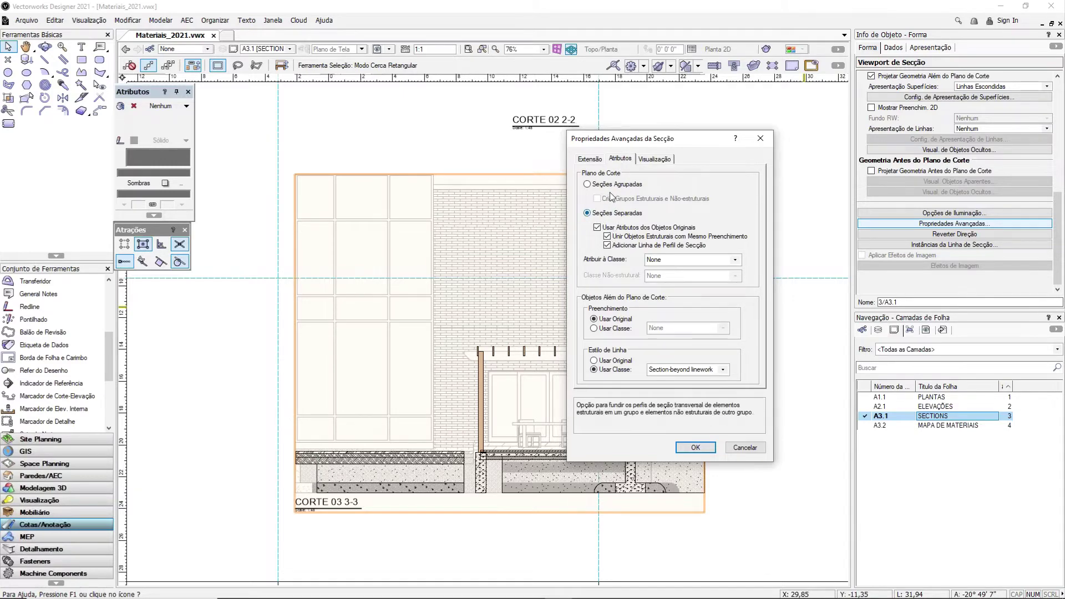
click(610, 188)
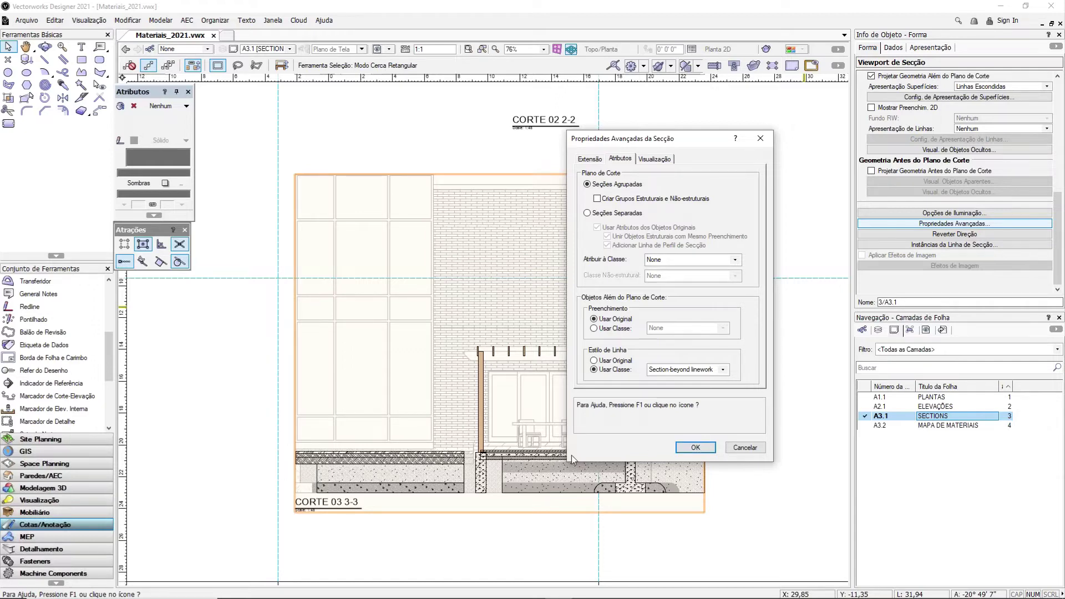
click(586, 214)
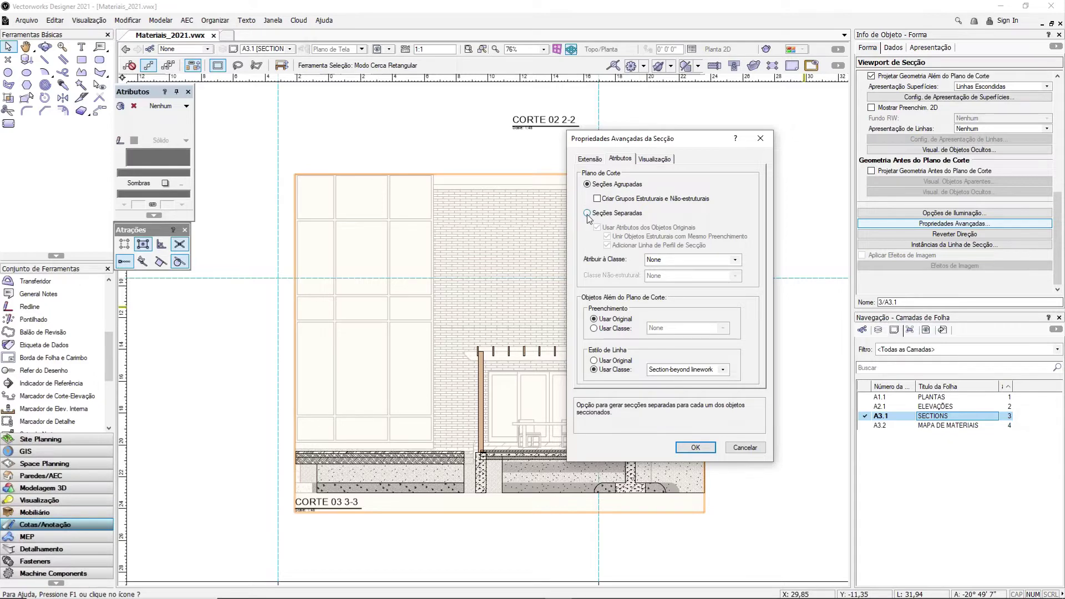
click(587, 214)
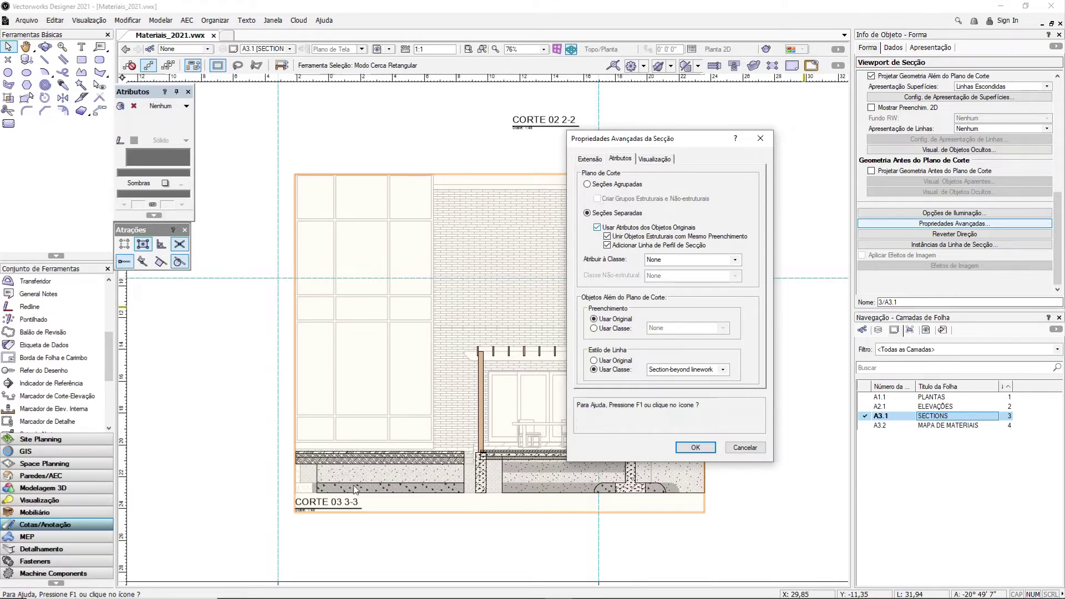
click(608, 245)
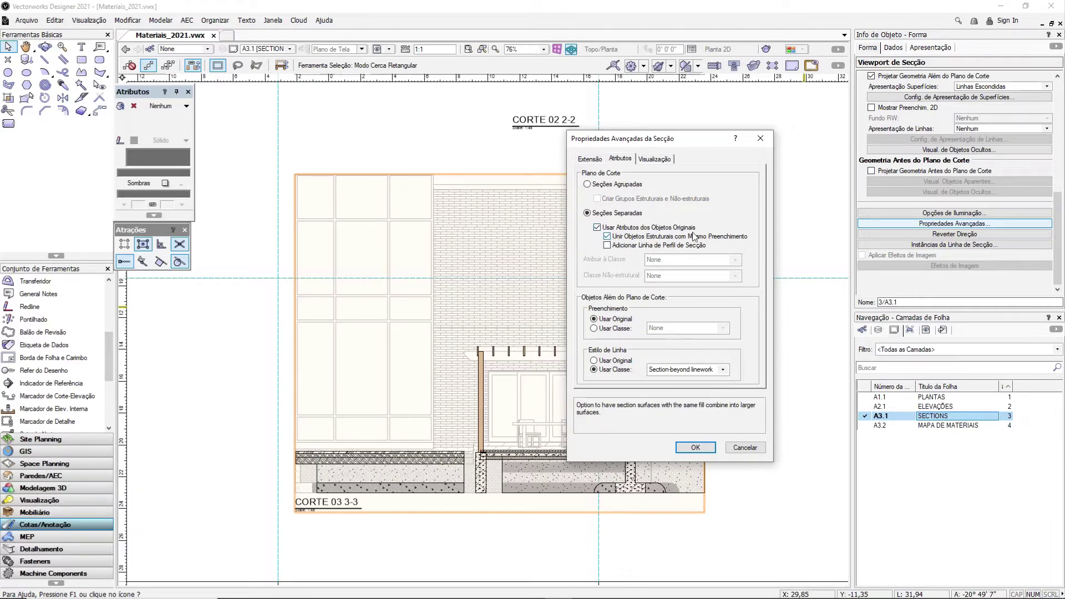
drag(709, 145, 800, 152)
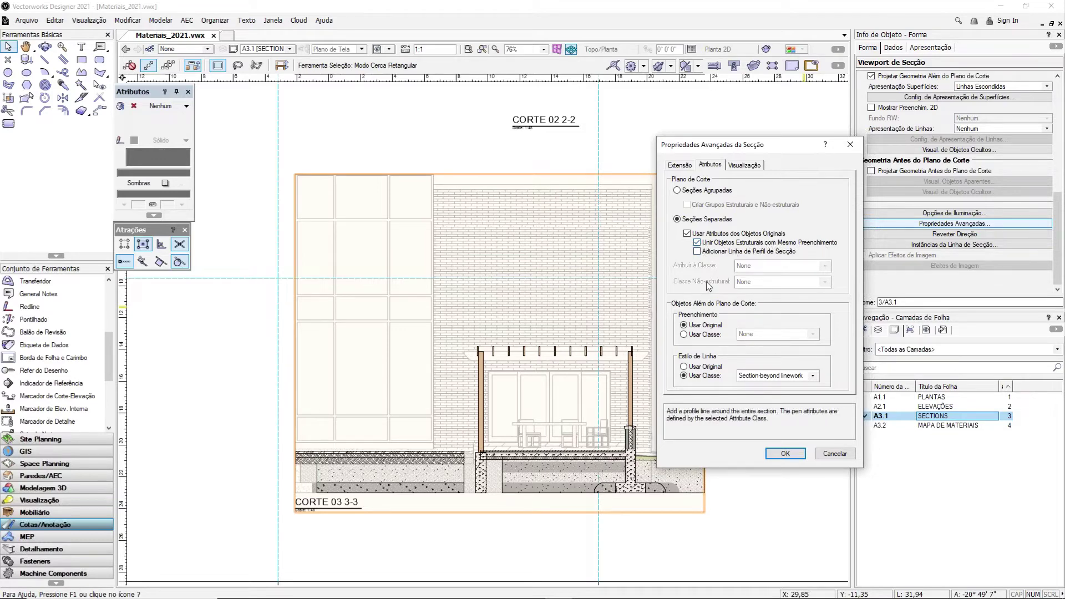
drag(738, 146, 685, 122)
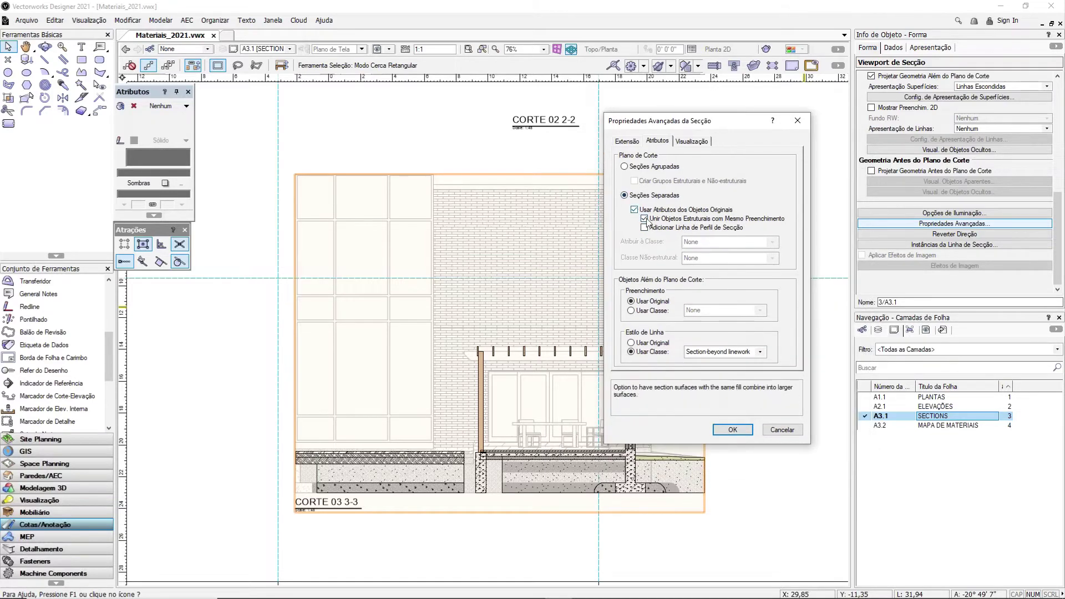
Review the Visualização options and apply the advanced section properties with Preto e Branco Apenas turned off.
click(692, 142)
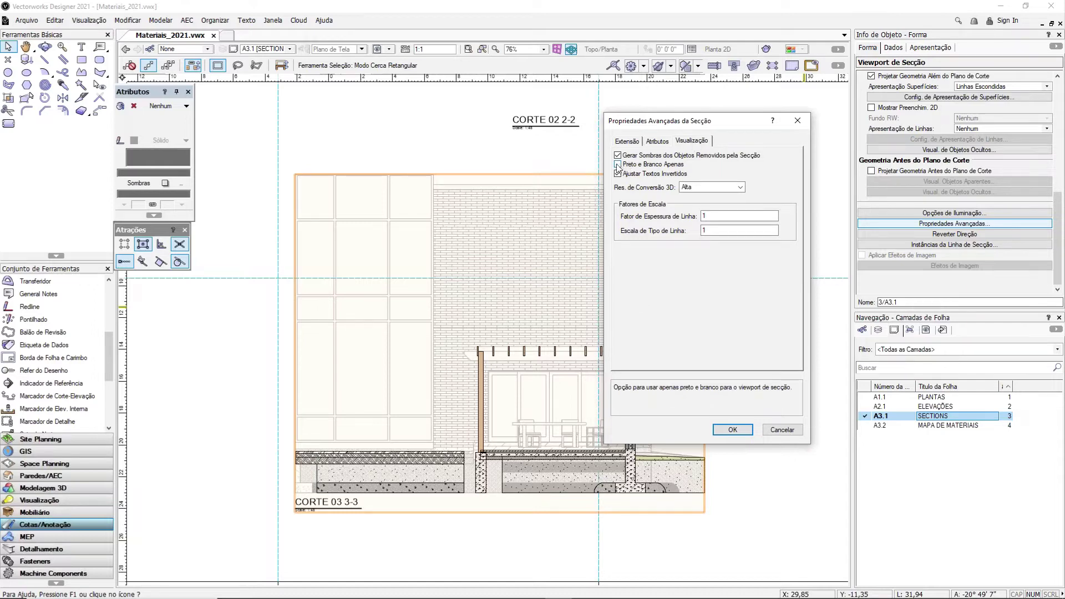
key(ctrl)
key(ctrl)
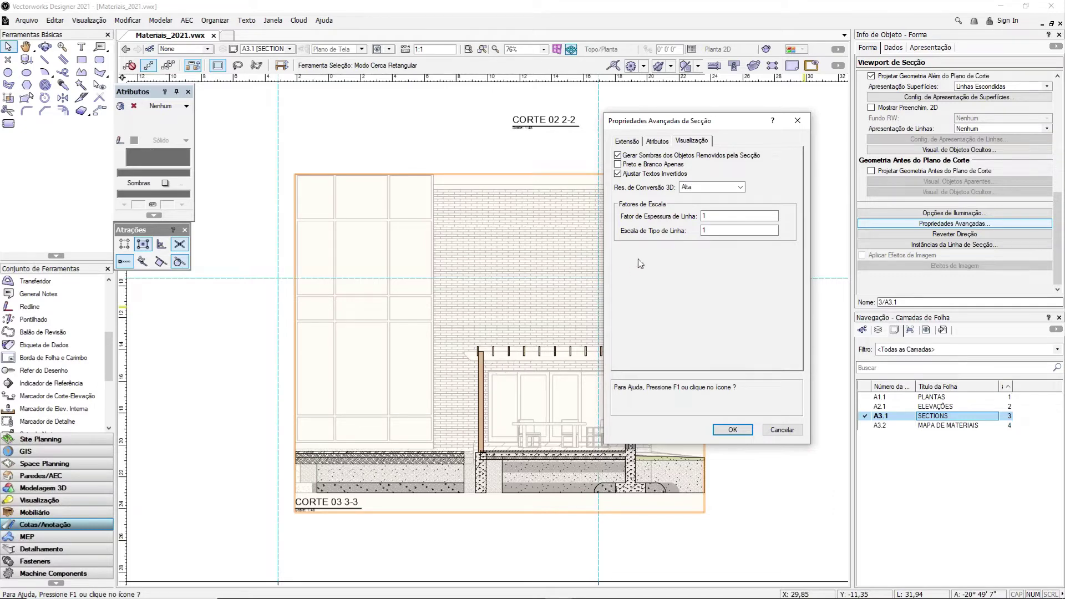
click(635, 168)
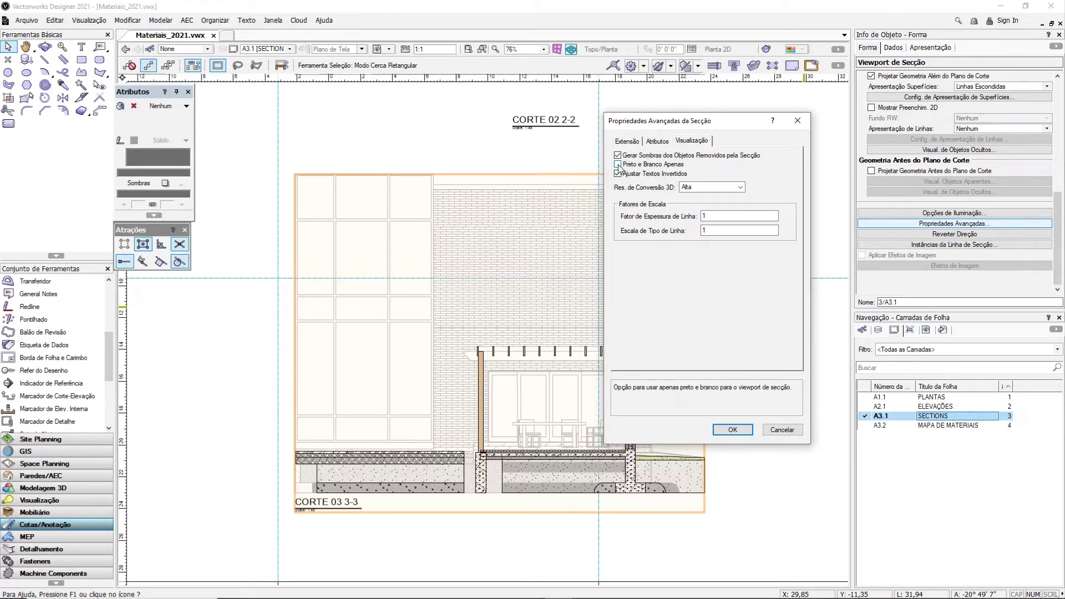
click(732, 430)
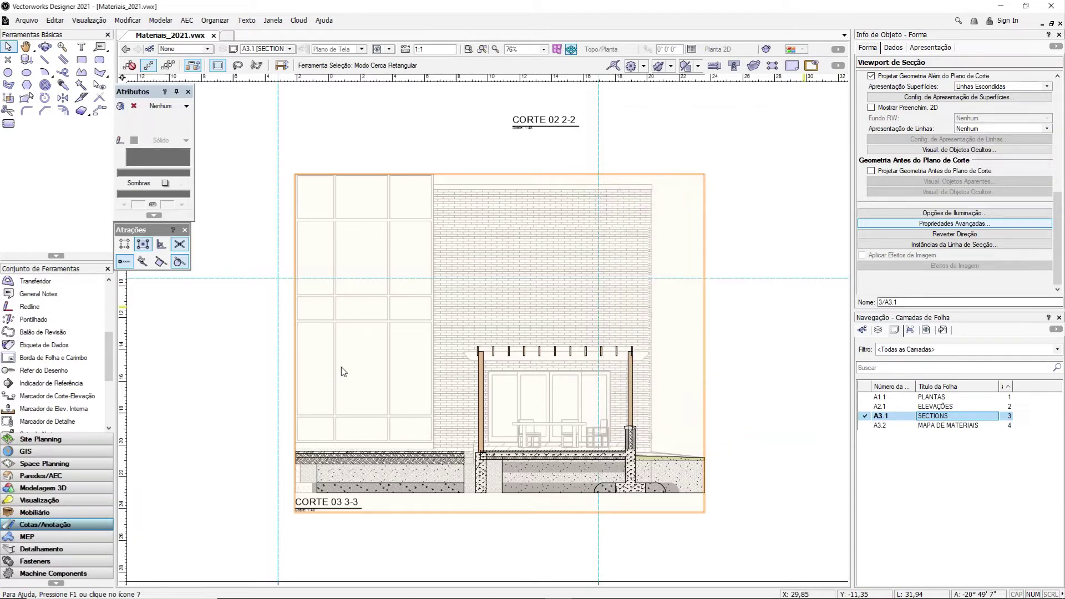
Update the CORTE 03 section viewport to regenerate it with the modified section properties.
scroll(452, 343, down, 2)
scroll(452, 347, down, 1)
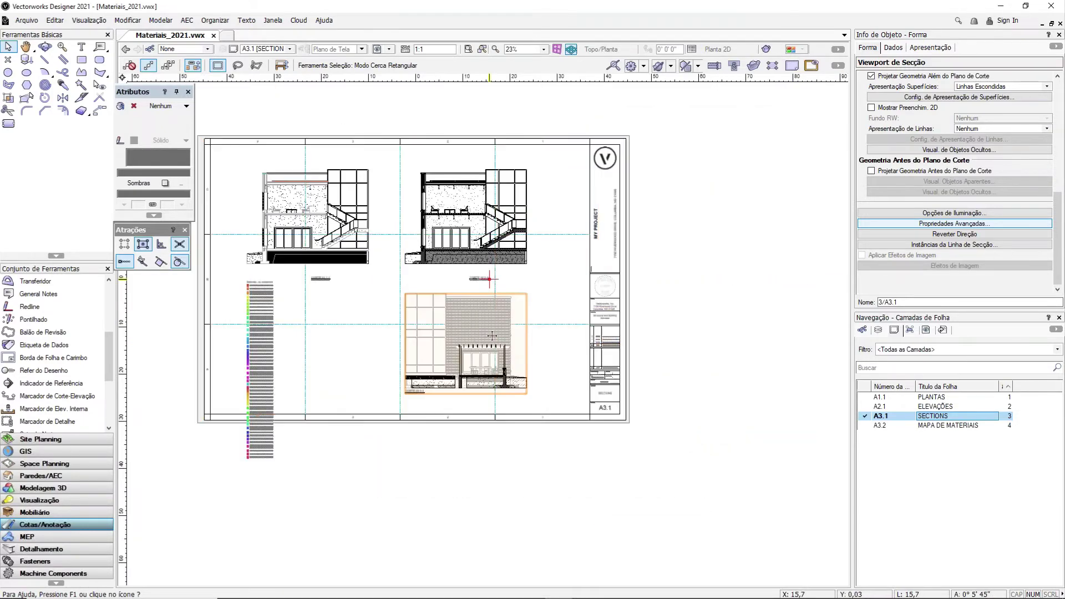
scroll(494, 333, up, 2)
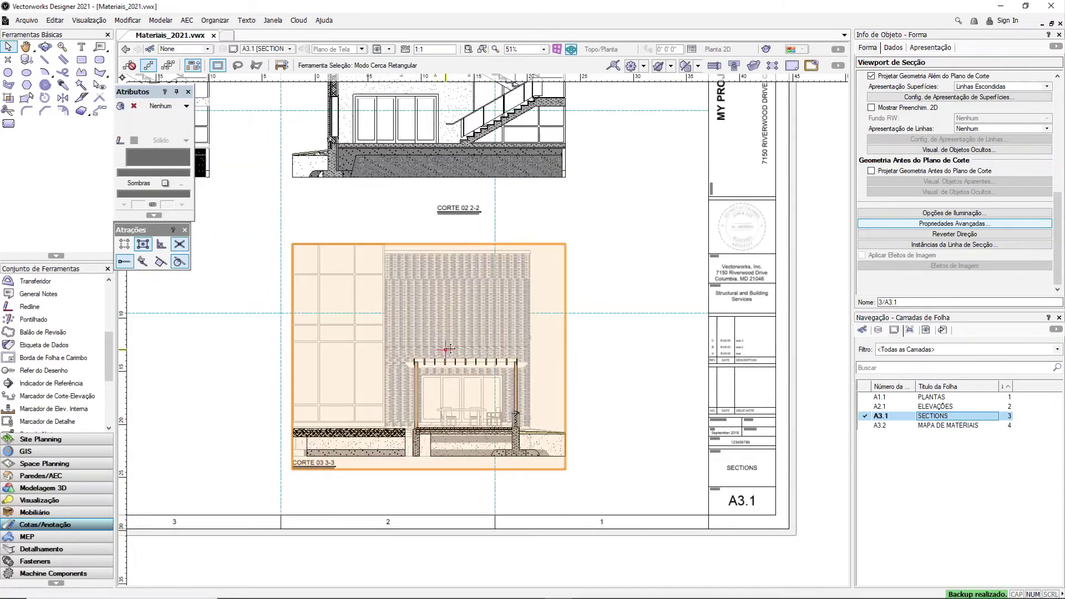
scroll(967, 157, up, 5)
scroll(970, 155, up, 2)
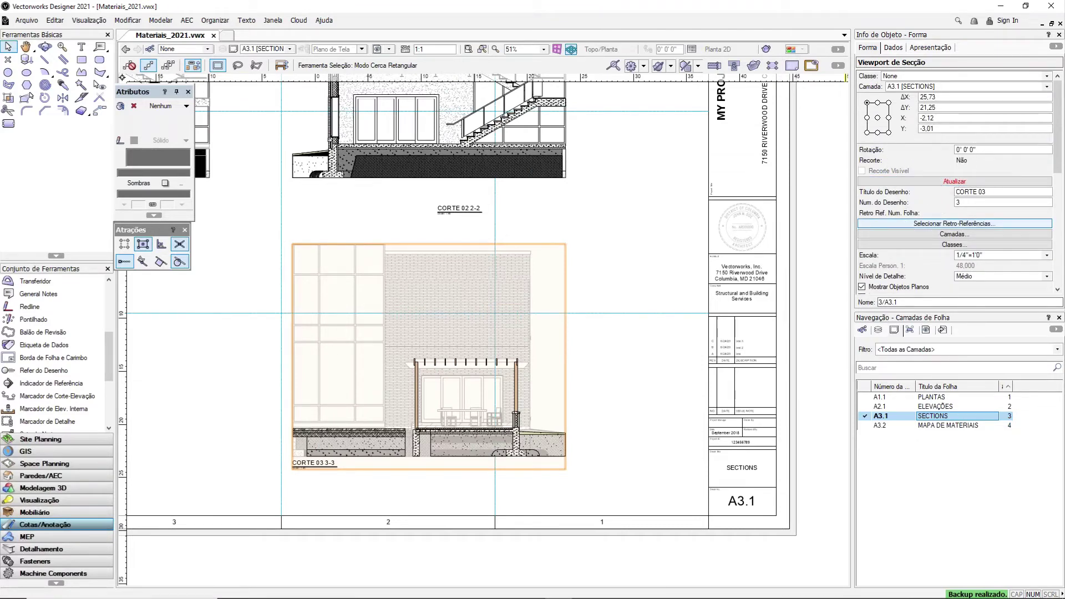
click(941, 182)
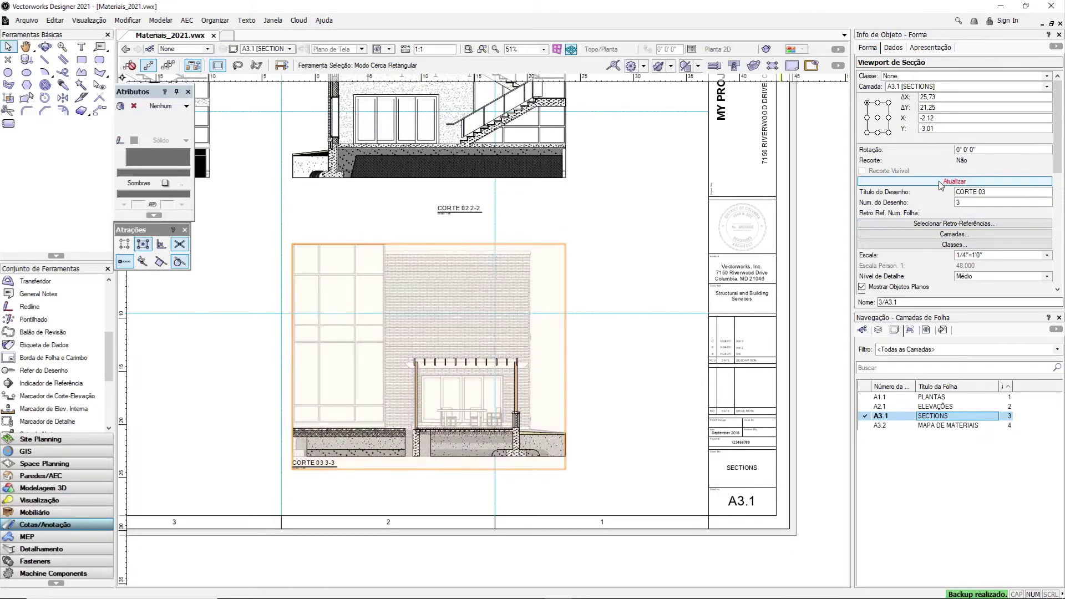
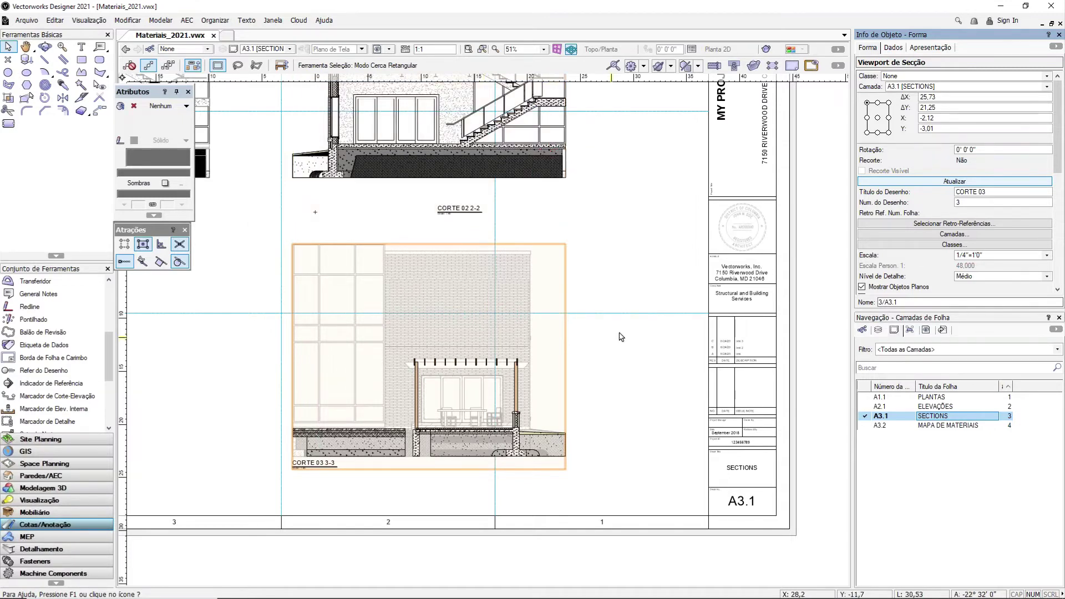
Examine the pergola's beams and posts, the brick wall and the foundation hatches in the updated CORTE 03 section.
scroll(435, 388, up, 5)
click(465, 255)
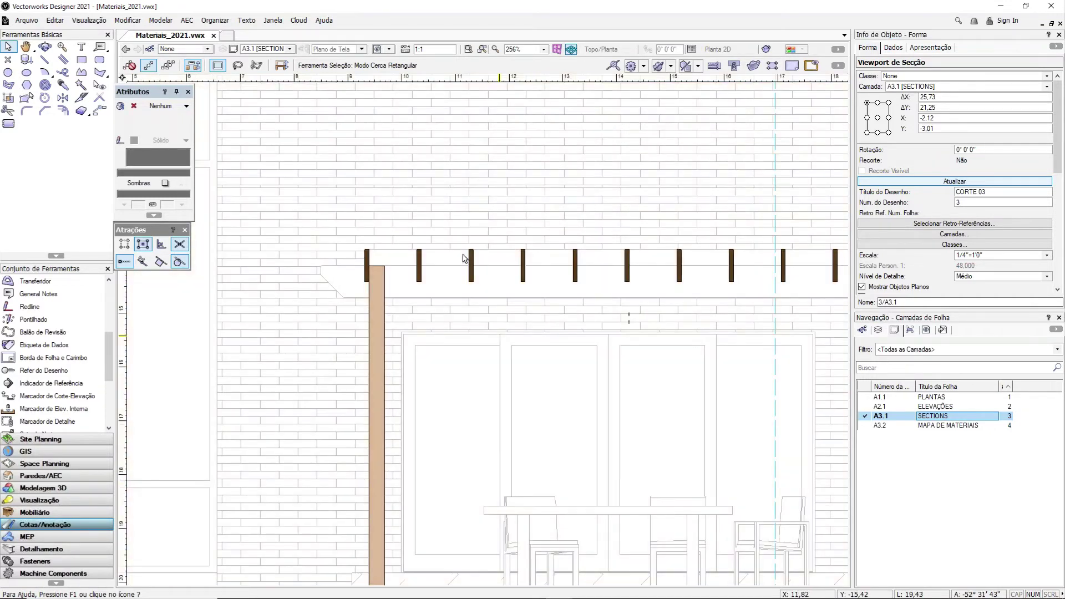
scroll(493, 253, up, 1)
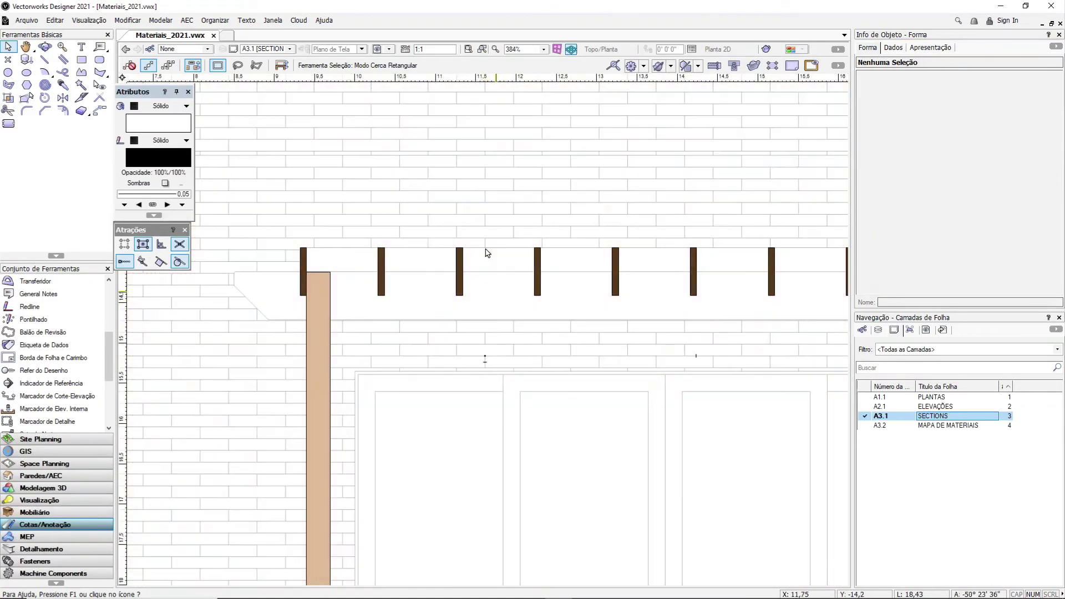
scroll(237, 237, down, 1)
scroll(237, 236, down, 3)
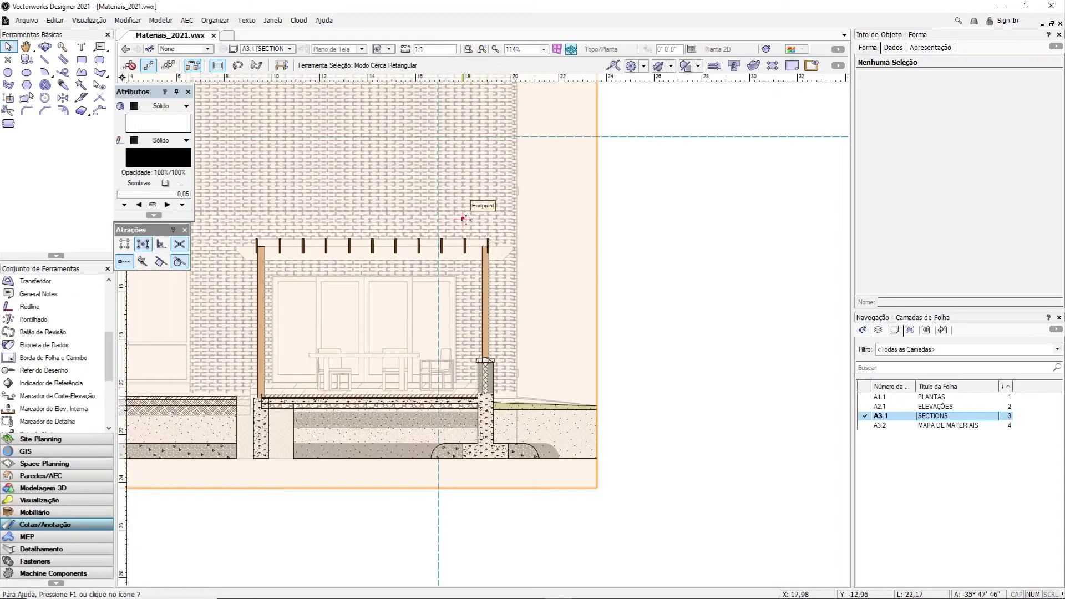
scroll(463, 230, up, 3)
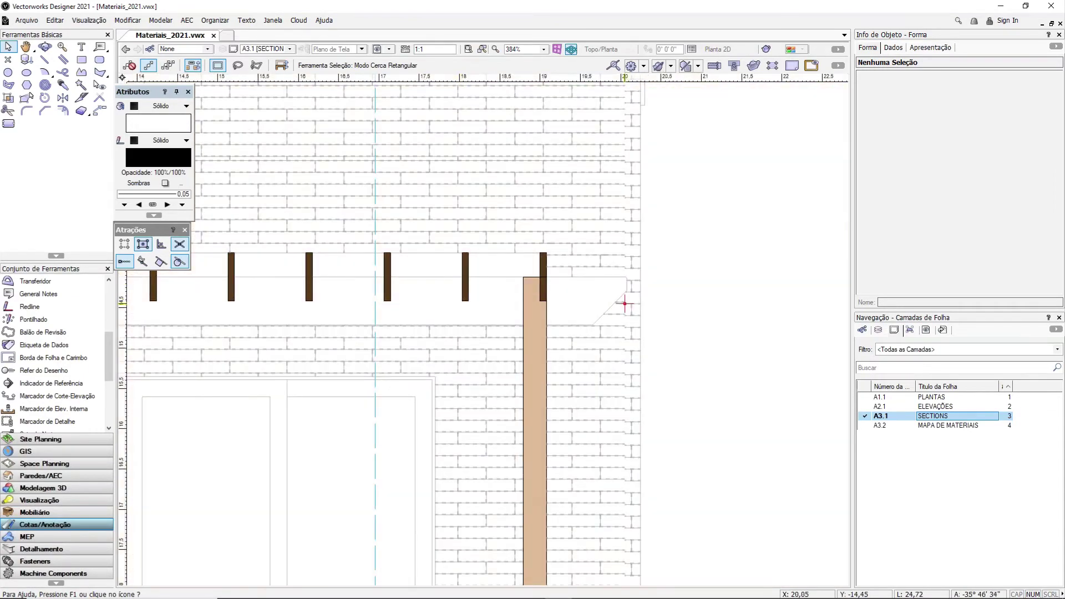
Inspect the fill and surface texture of the Madeira material in the resource manager, leaving its definition unedited.
scroll(595, 269, down, 3)
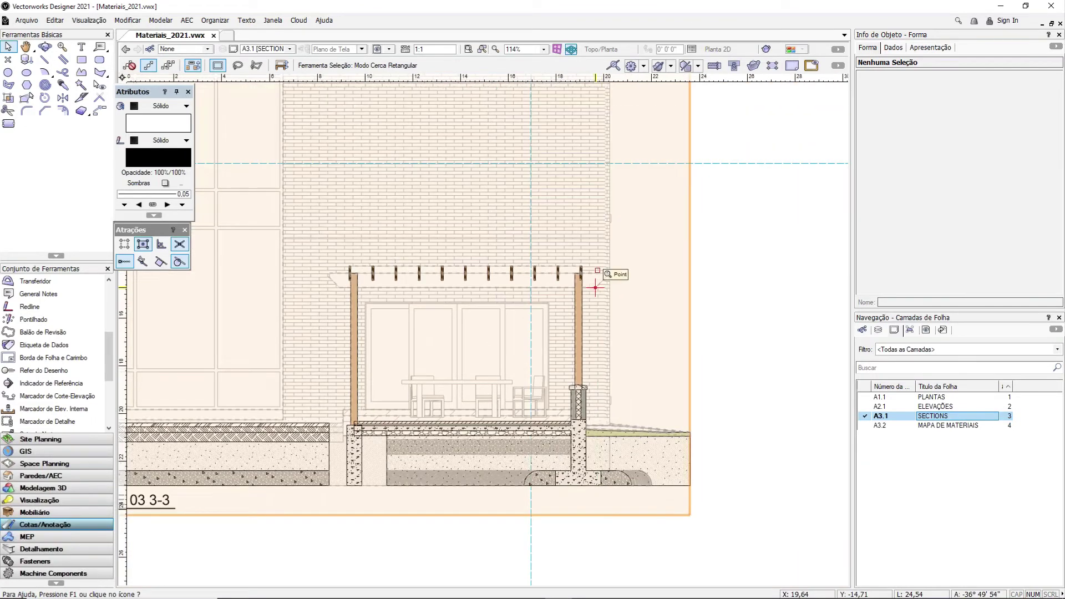
scroll(541, 270, down, 2)
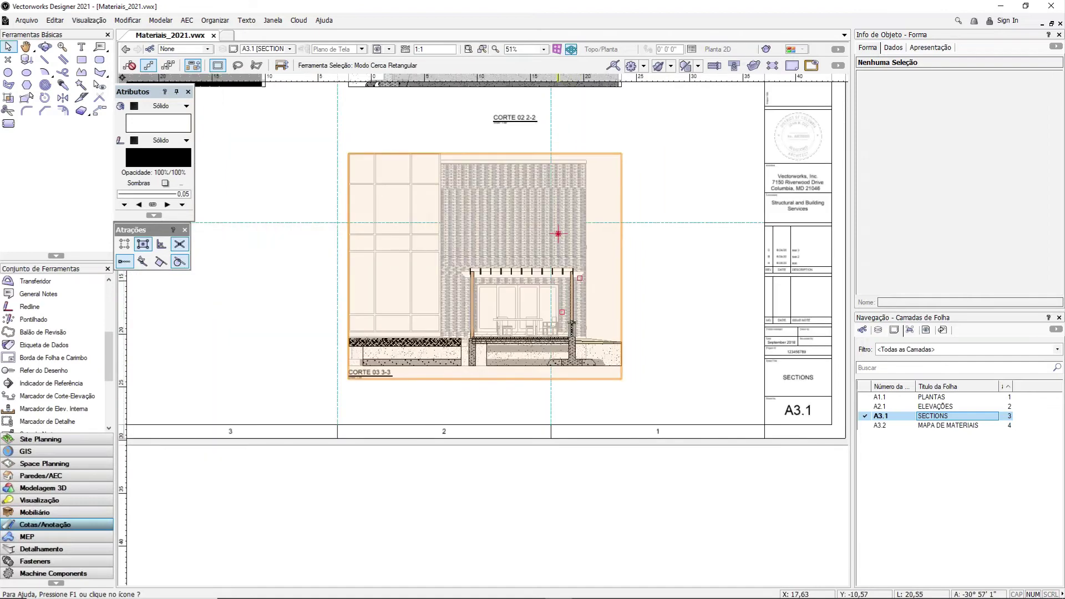
key(ctrl+r)
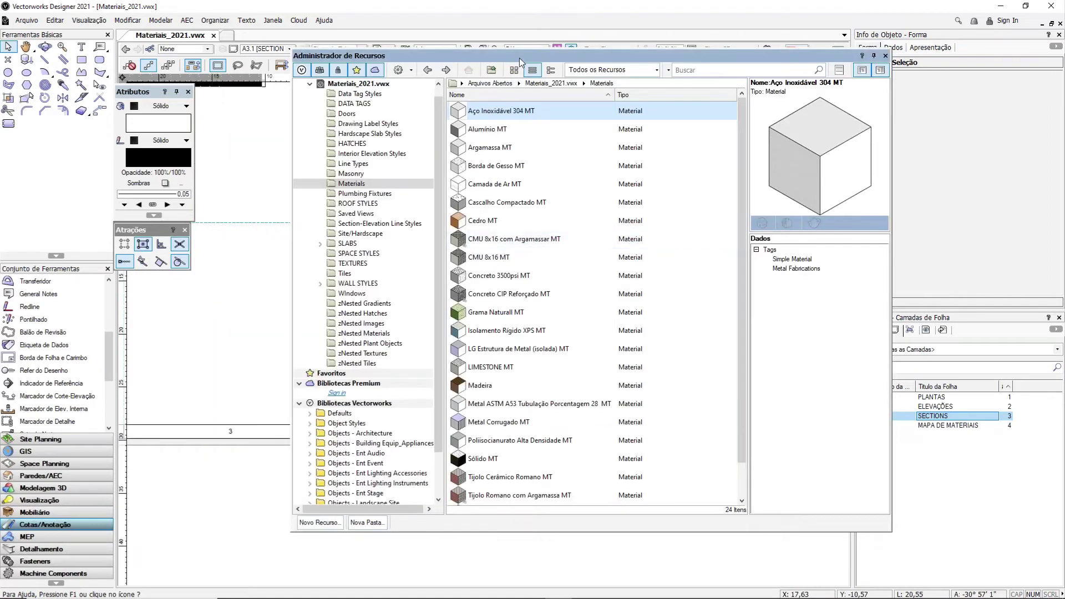
drag(520, 57, 500, 53)
click(460, 379)
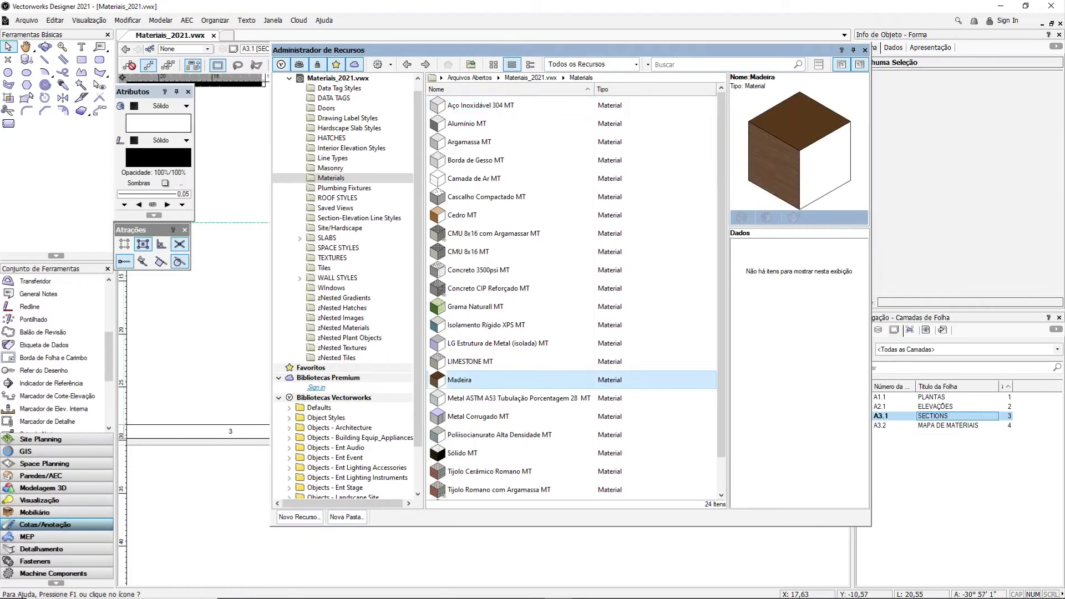
right_click(459, 377)
click(502, 448)
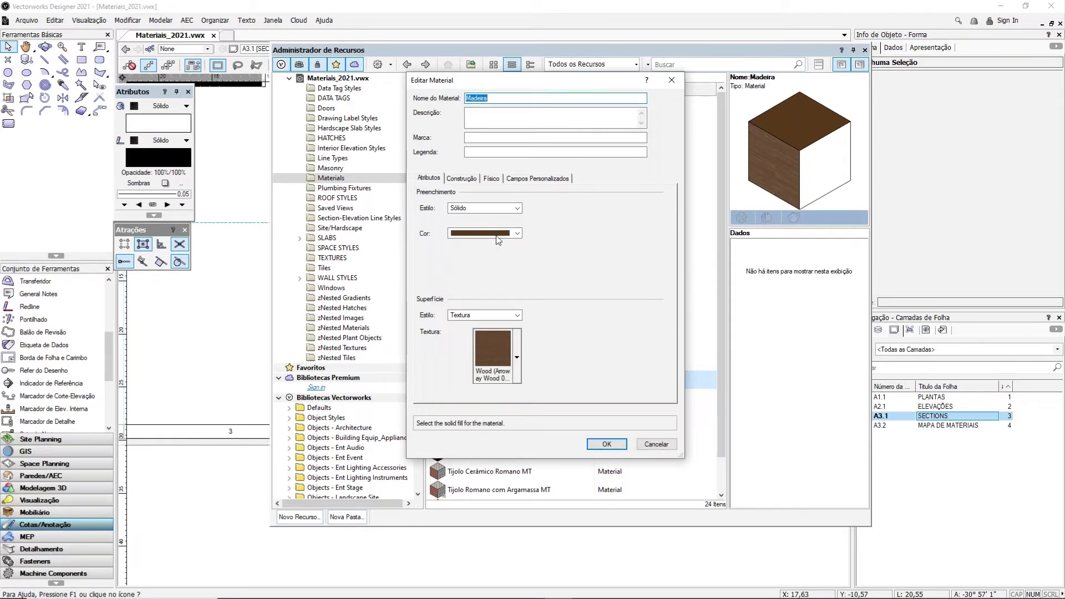
click(671, 80)
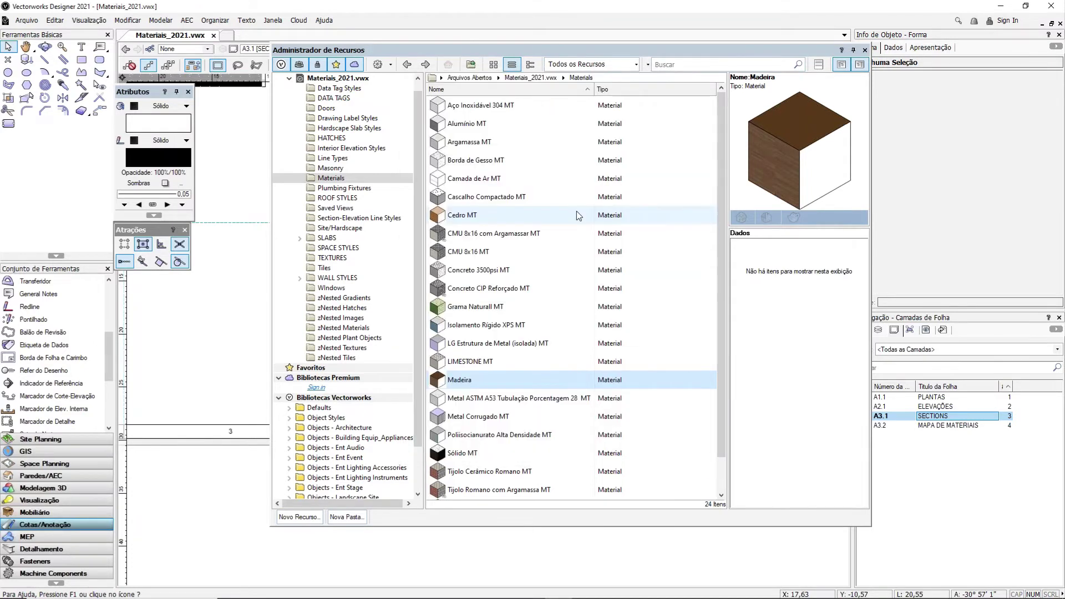
click(864, 50)
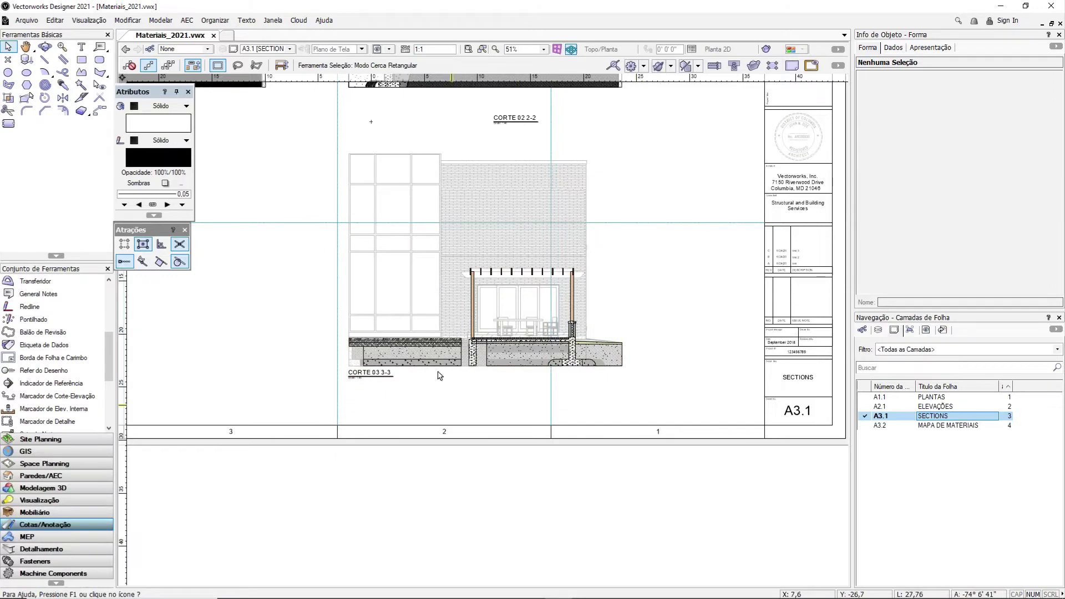
Switch from sheet A3.1 to the design layers and make Amostra de Materiais the active layer.
scroll(436, 319, up, 2)
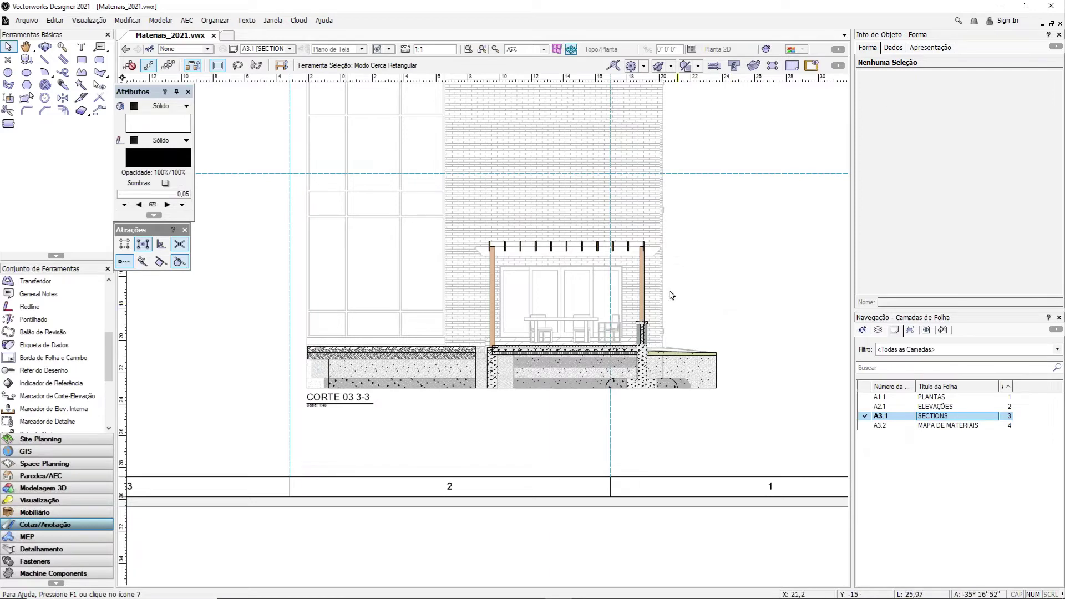
scroll(643, 277, down, 5)
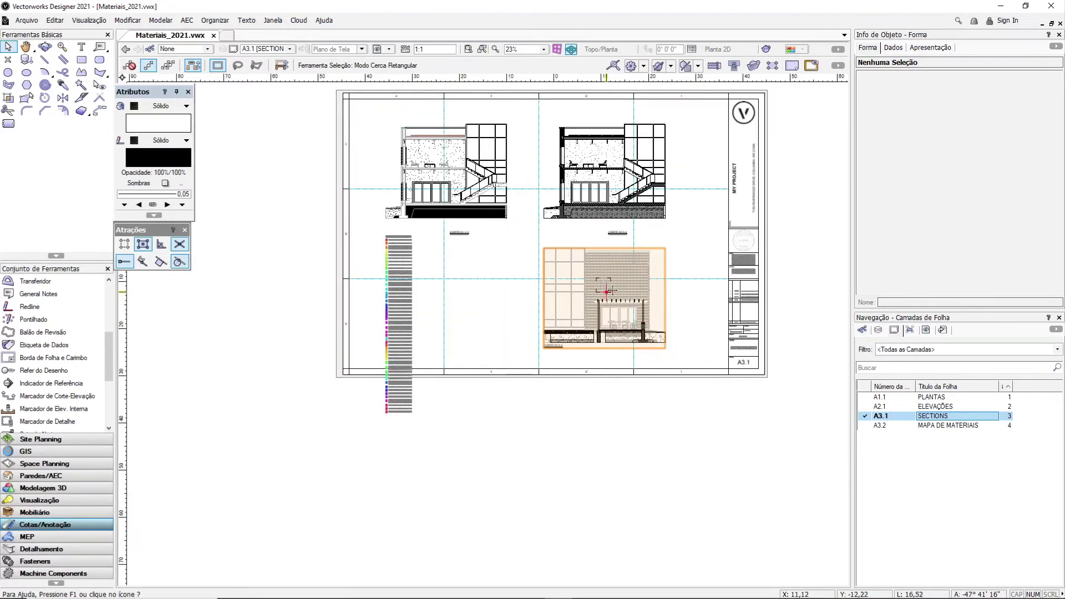
scroll(623, 291, up, 2)
middle_drag(648, 219, 643, 271)
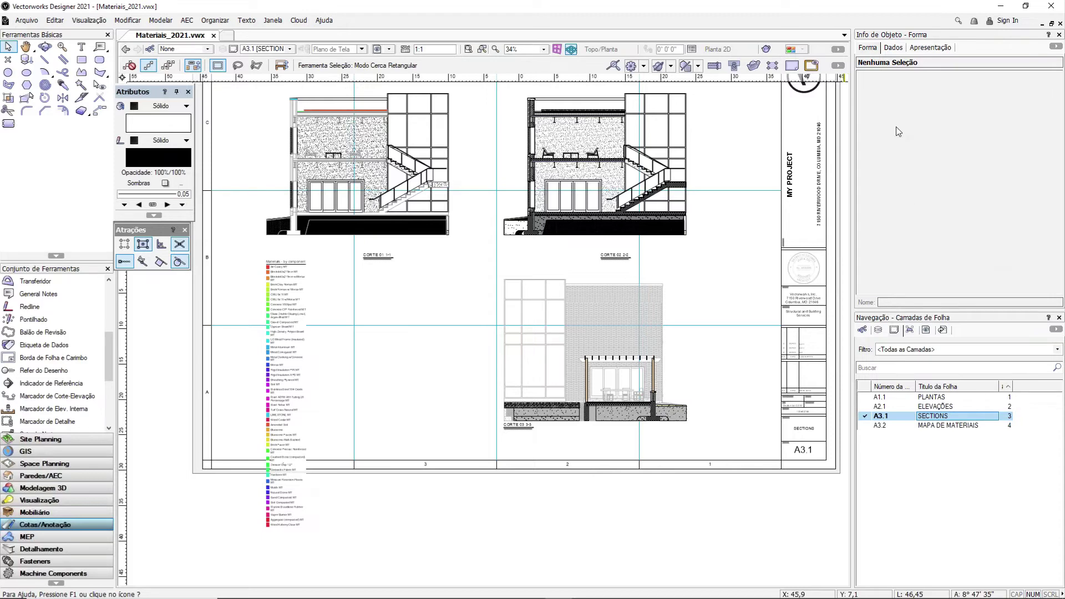
click(878, 329)
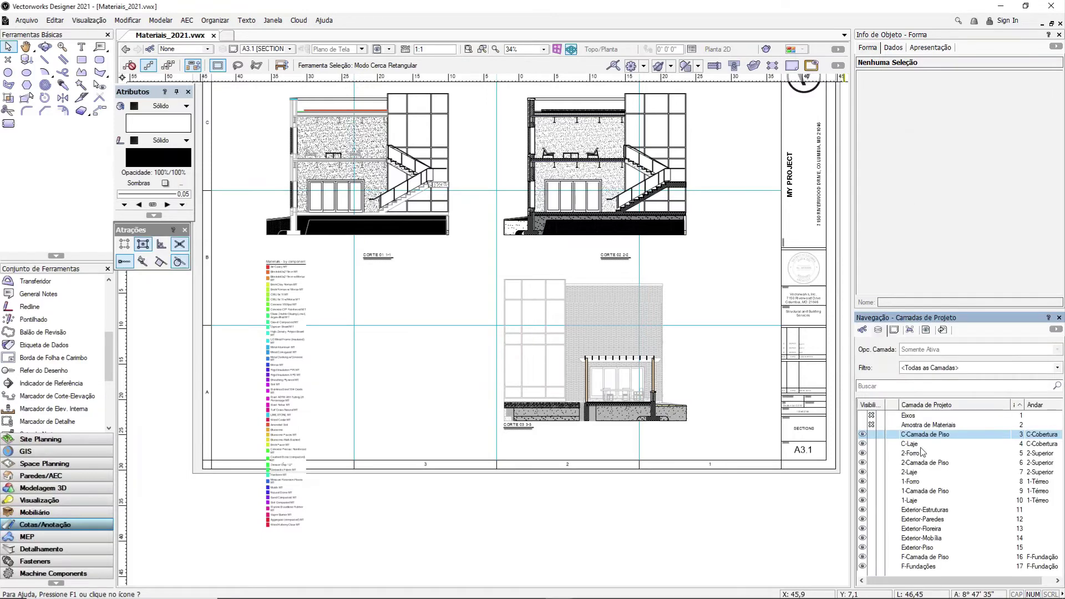
click(943, 424)
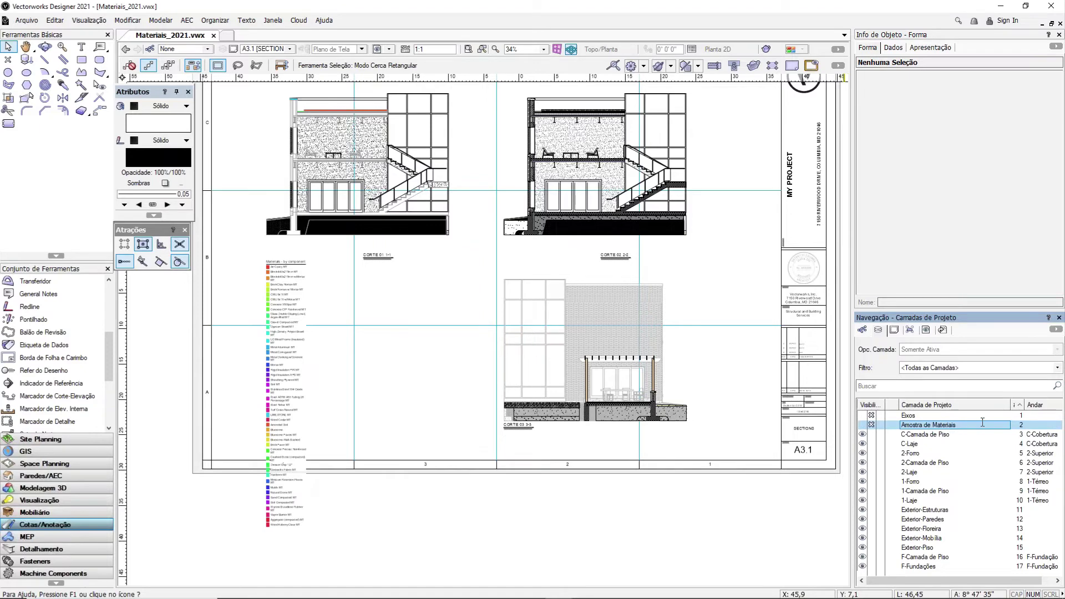
click(890, 425)
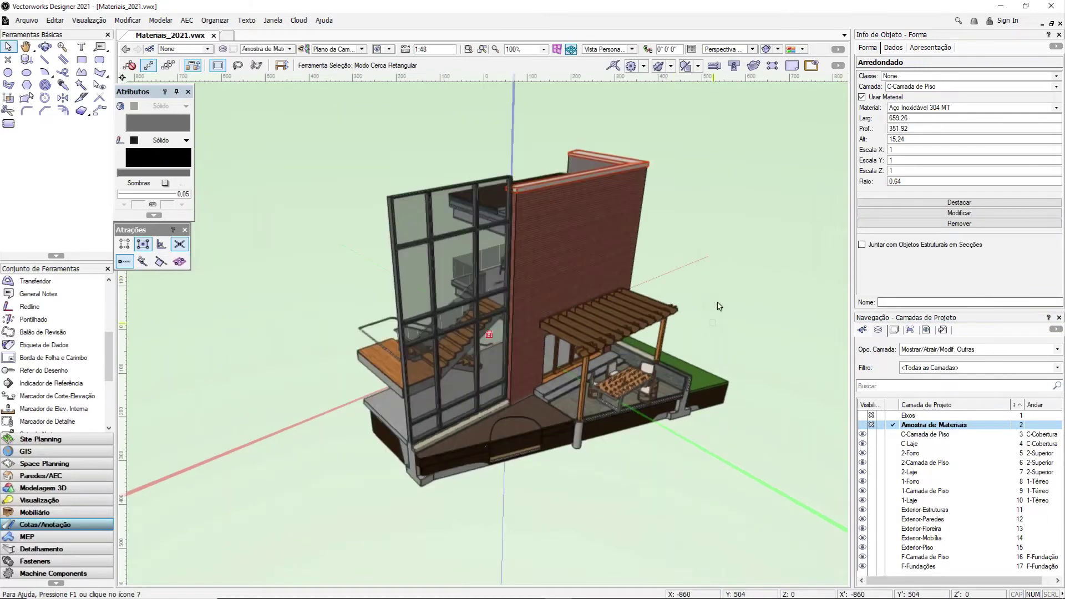
Apply the Material Components data visualization to the 3D building model and view it from another angle.
click(802, 49)
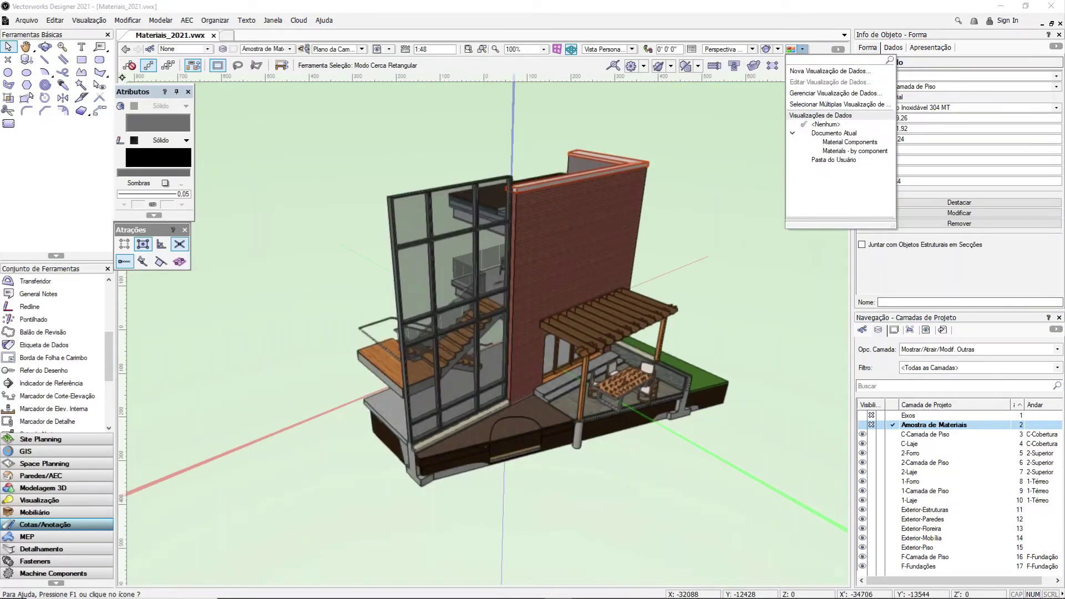
click(870, 143)
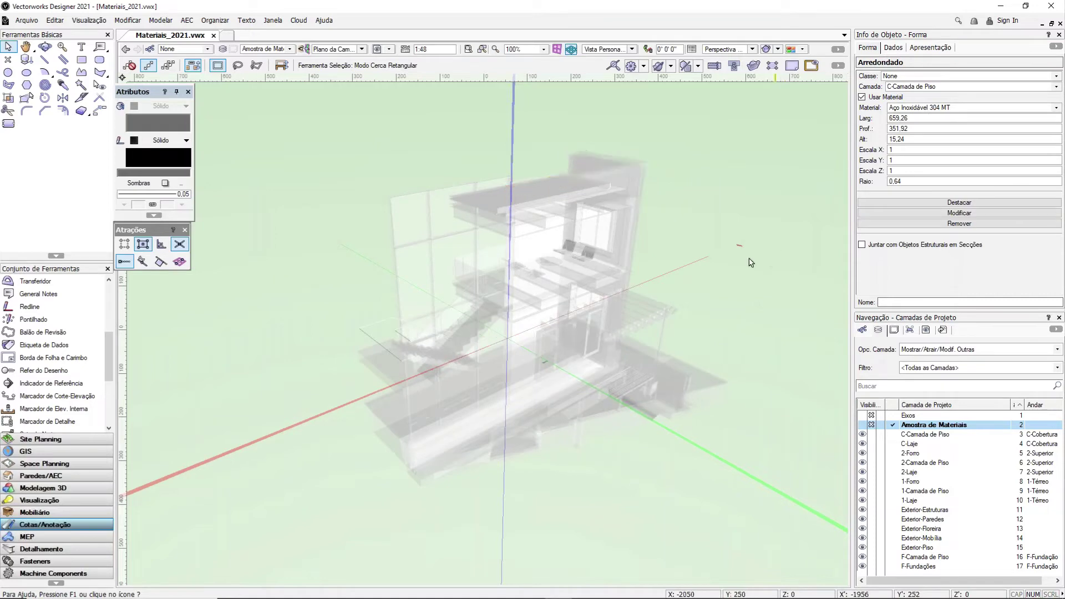
click(725, 270)
ctrl+middle_drag(724, 270, 711, 247)
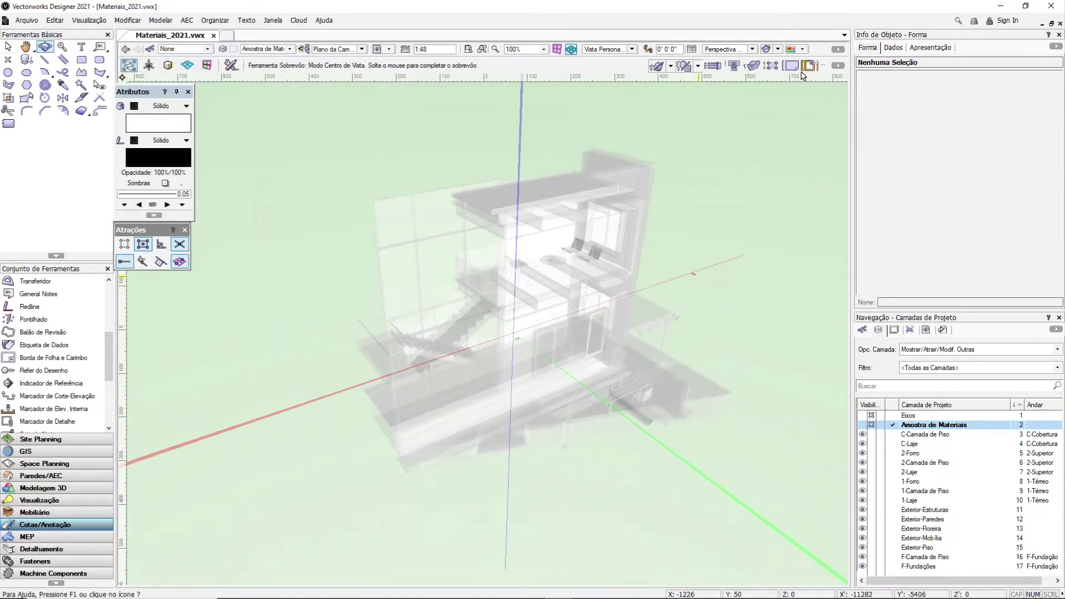
Switch the data visualization to Materials - by component and examine the coloured slabs and material samples around the building.
click(793, 49)
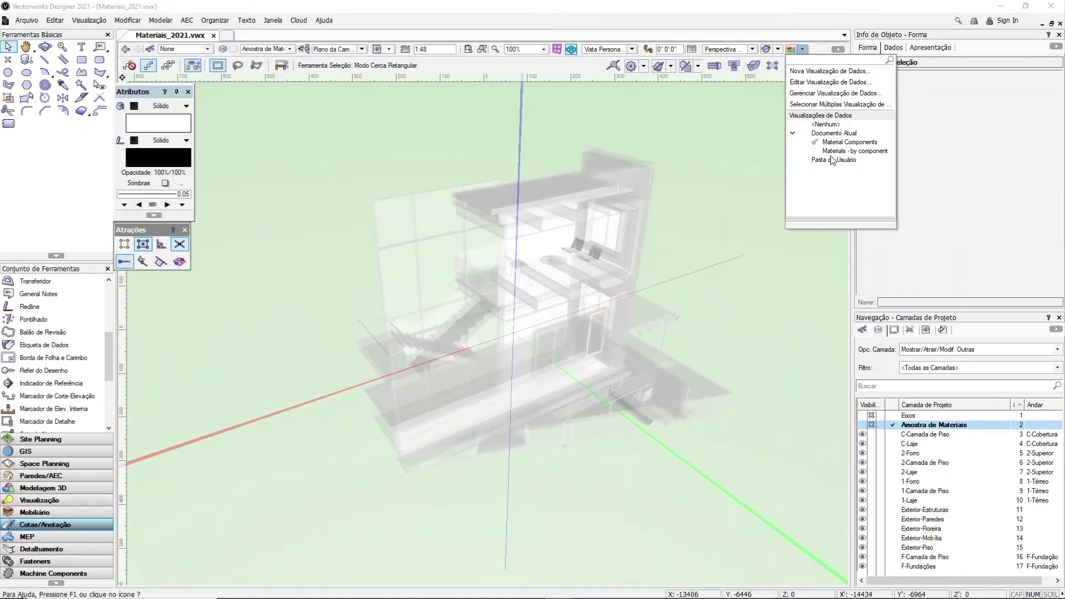
click(501, 261)
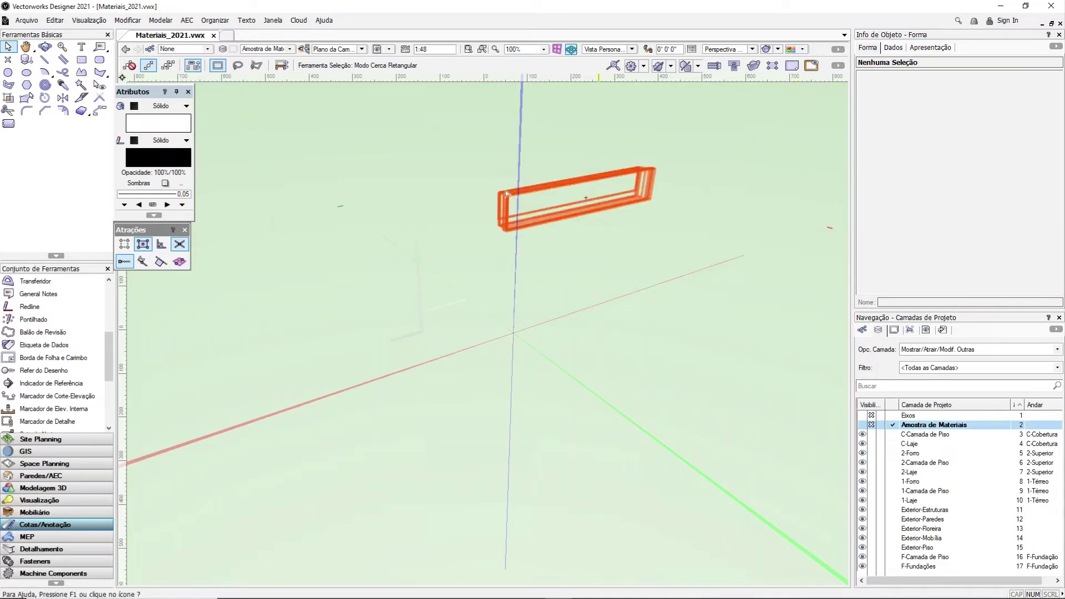
scroll(643, 201, down, 4)
scroll(661, 193, up, 4)
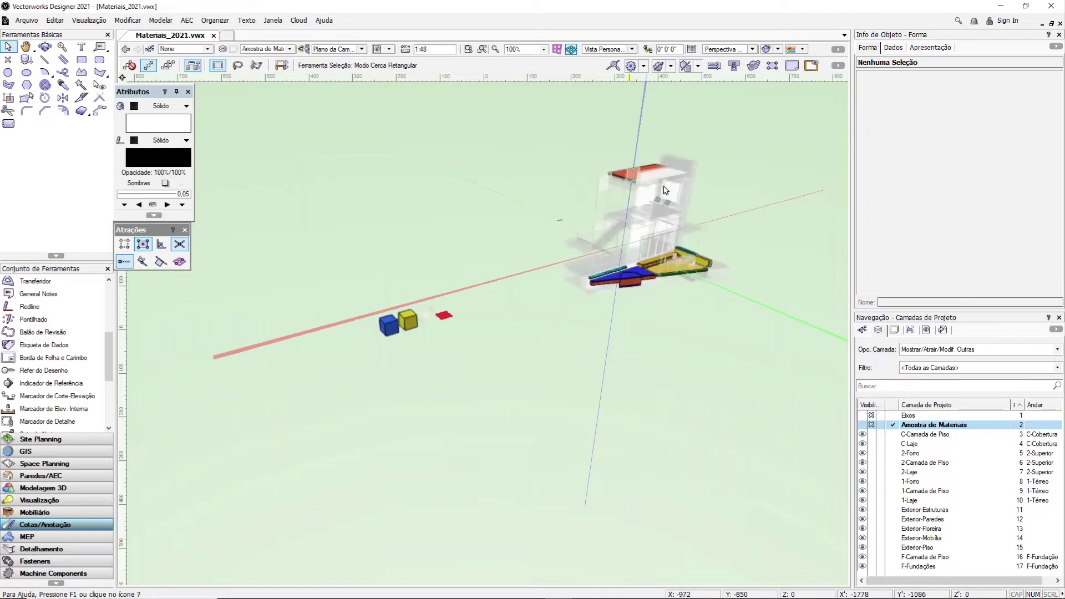
scroll(723, 171, up, 2)
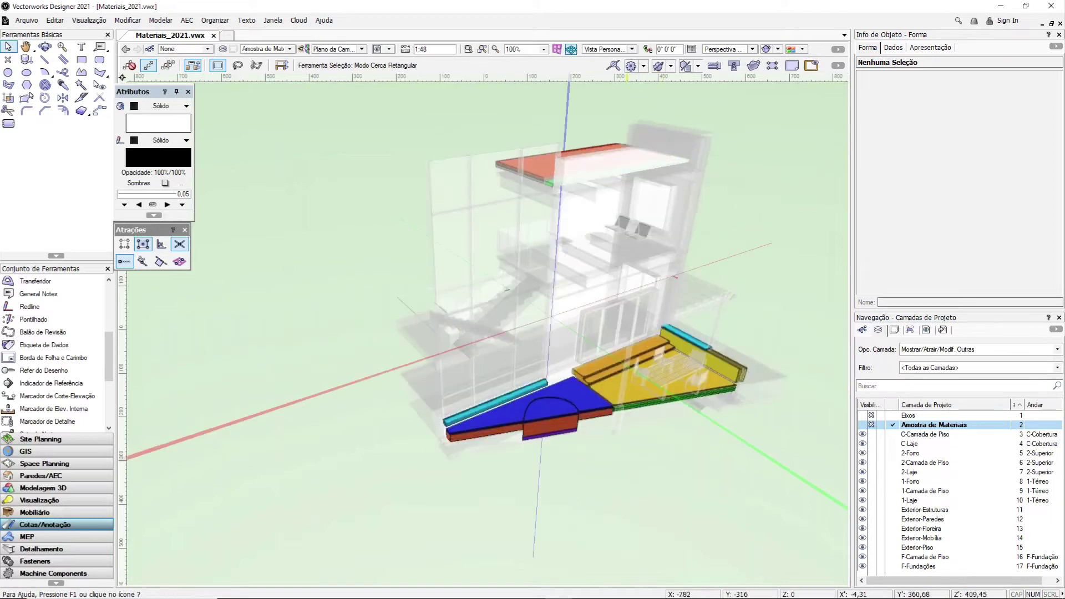
middle_drag(796, 226, 725, 264)
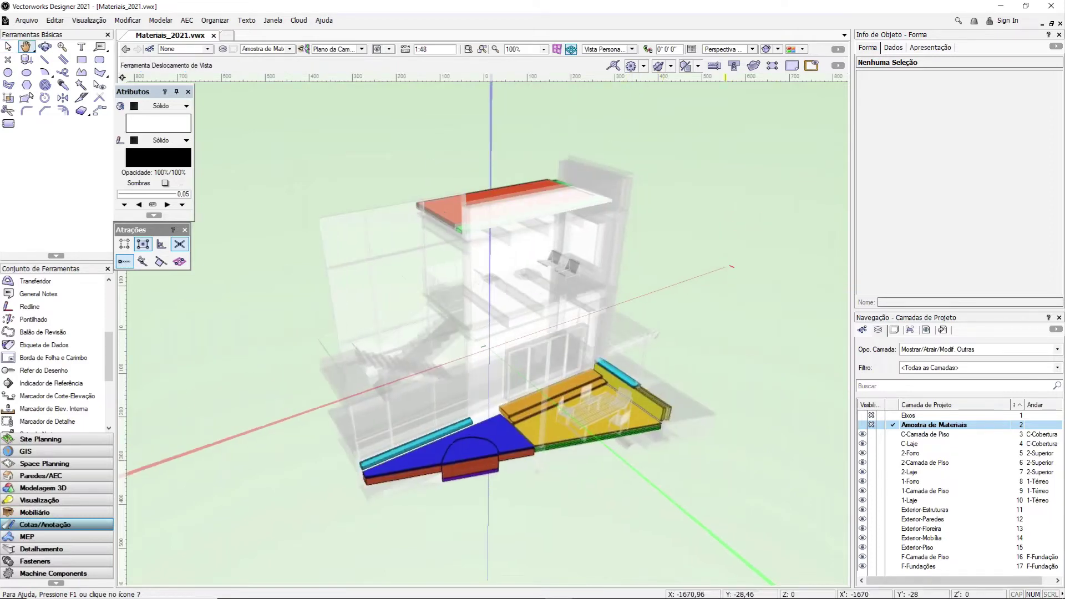
scroll(643, 275, down, 3)
scroll(643, 277, up, 3)
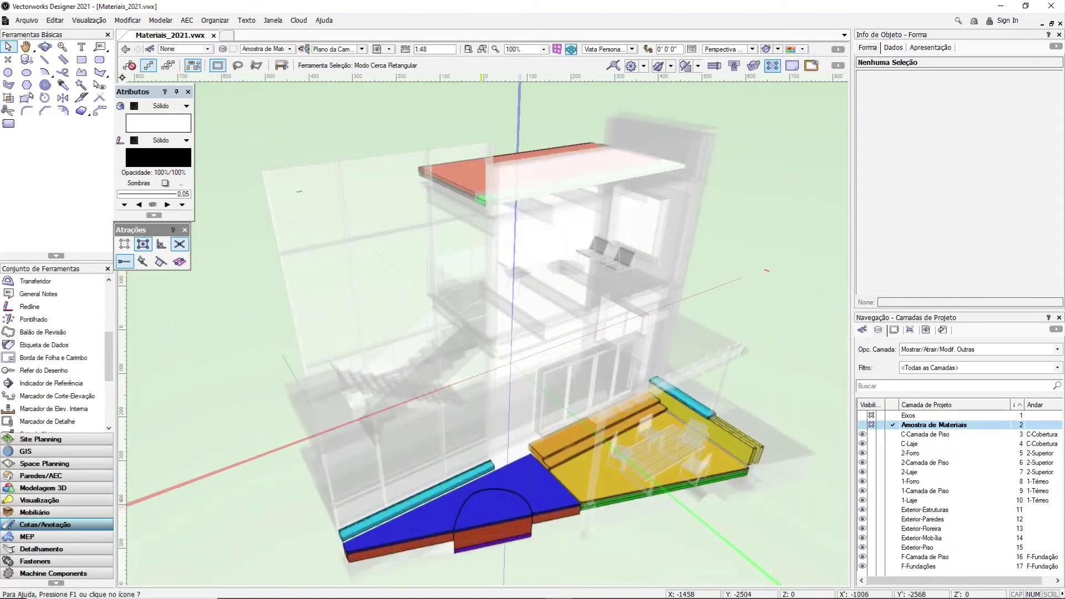
scroll(644, 315, down, 2)
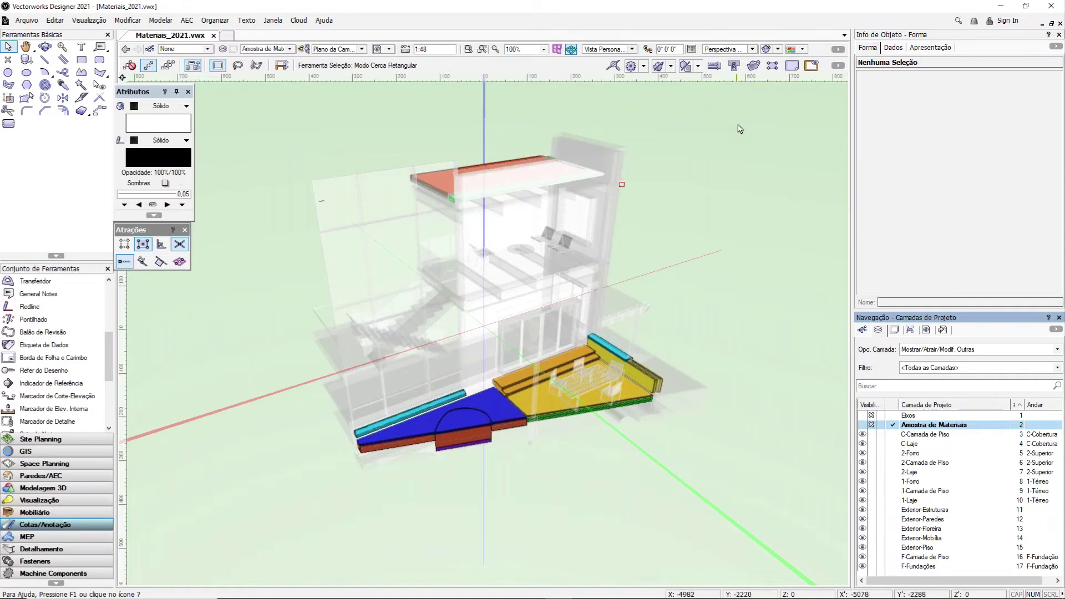
Compare the available data visualizations, return to Materials - by component, and examine the ground slabs' component colours from a lower angle.
click(802, 50)
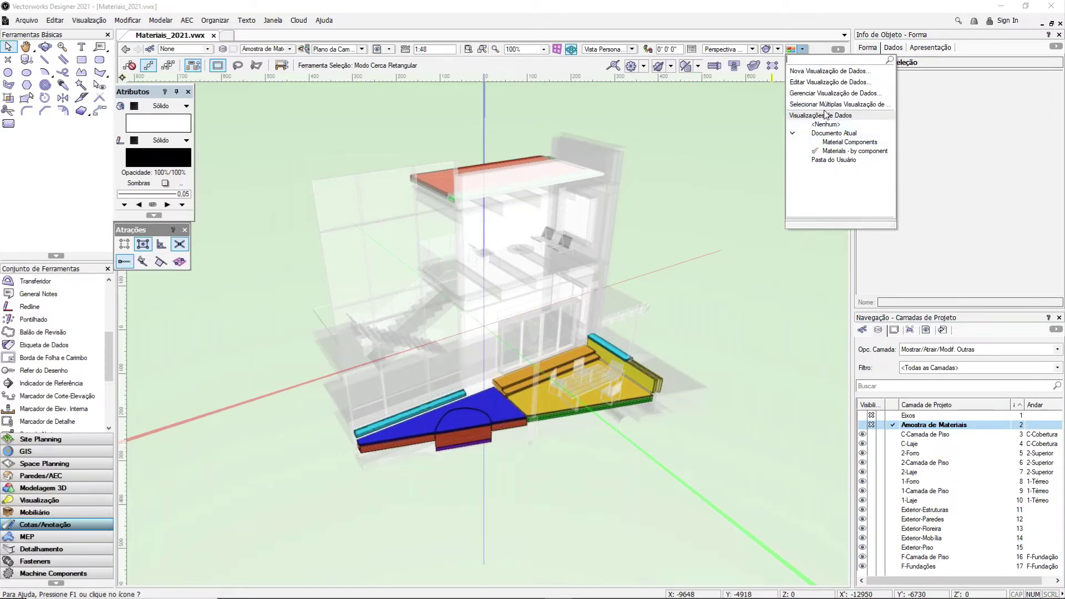
click(874, 155)
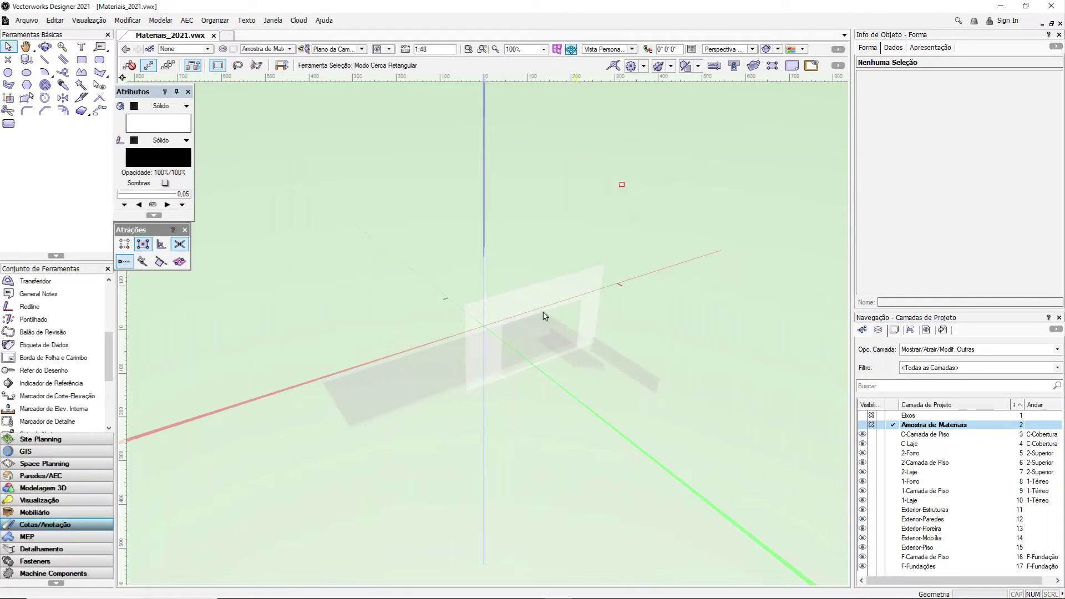
scroll(608, 236, down, 3)
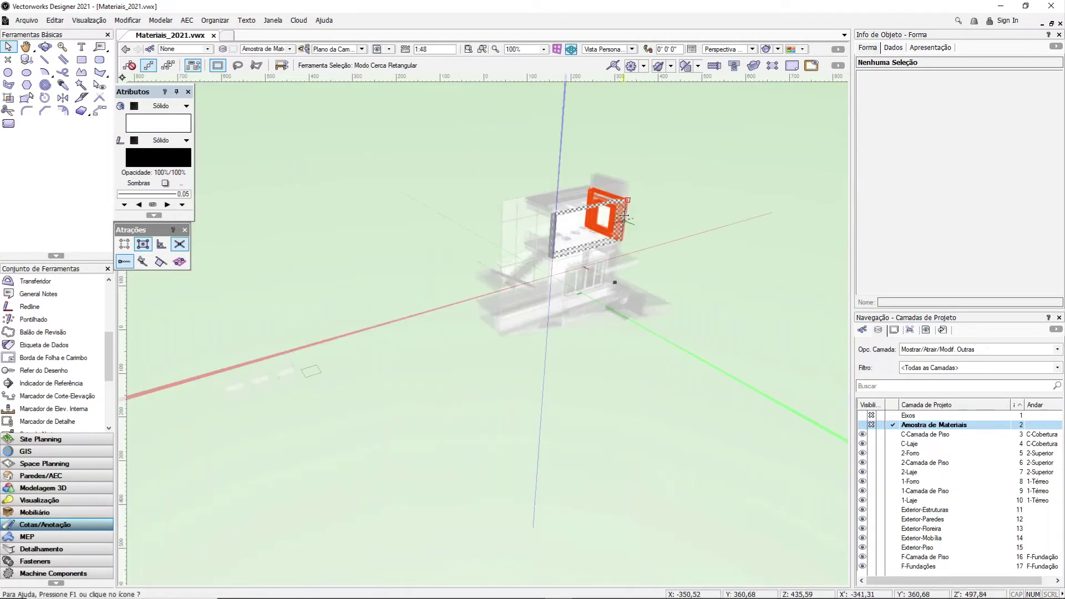
click(791, 49)
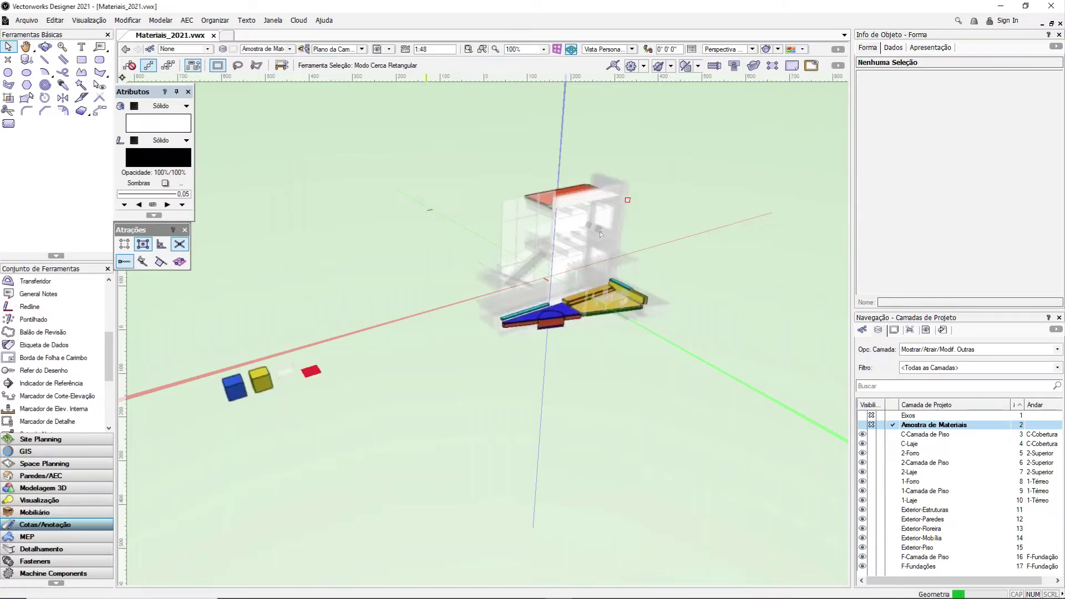
scroll(600, 234, up, 5)
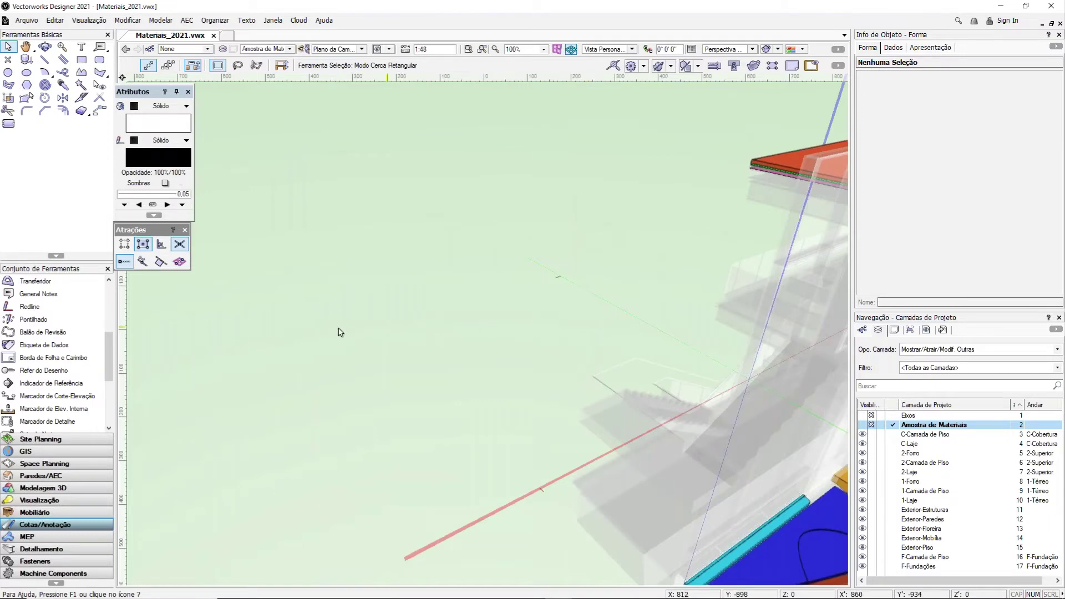
scroll(340, 333, down, 3)
scroll(787, 351, up, 3)
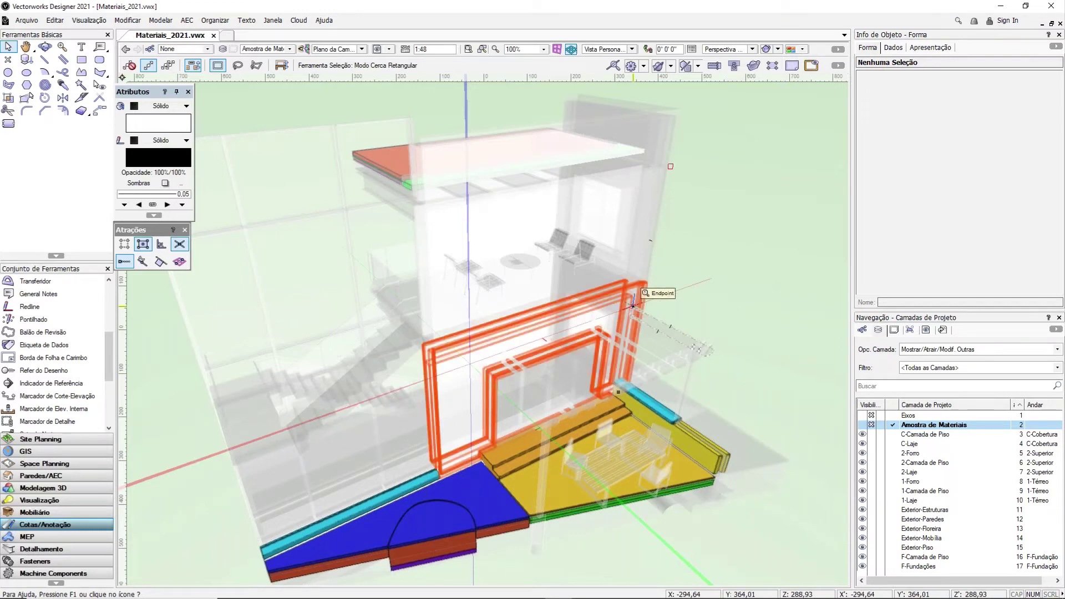
scroll(660, 349, down, 2)
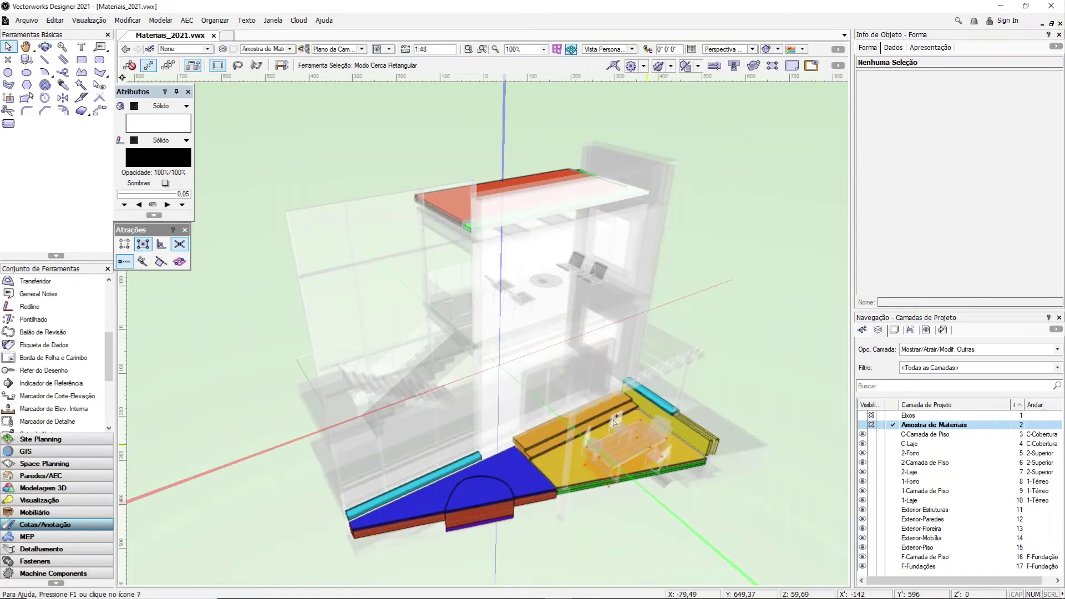
ctrl+middle_drag(614, 421, 496, 472)
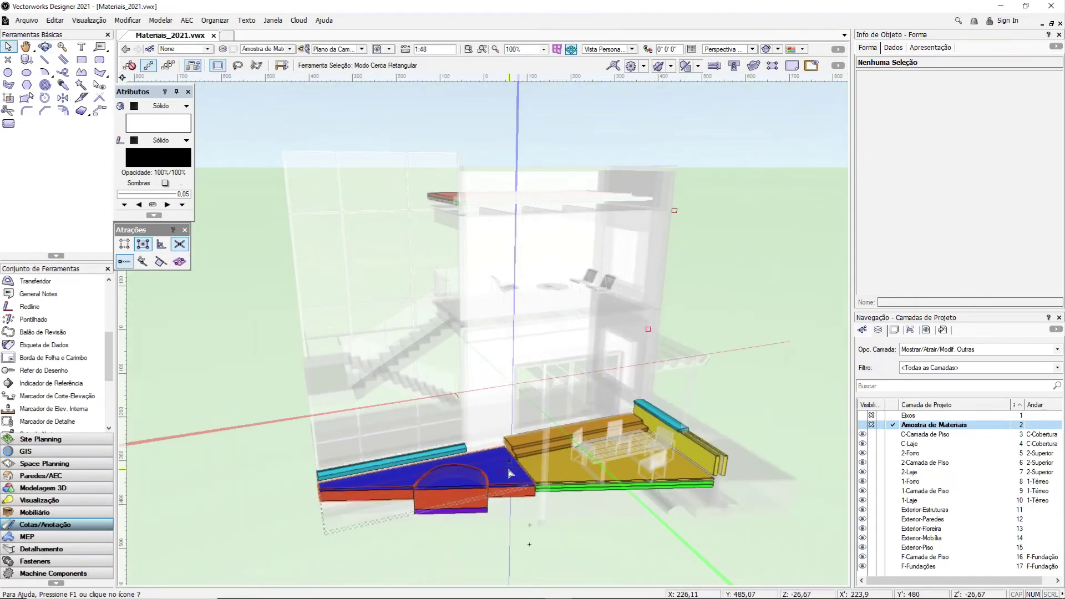
Set the data visualization to <Nenhum> to show the building with its regular materials.
click(802, 50)
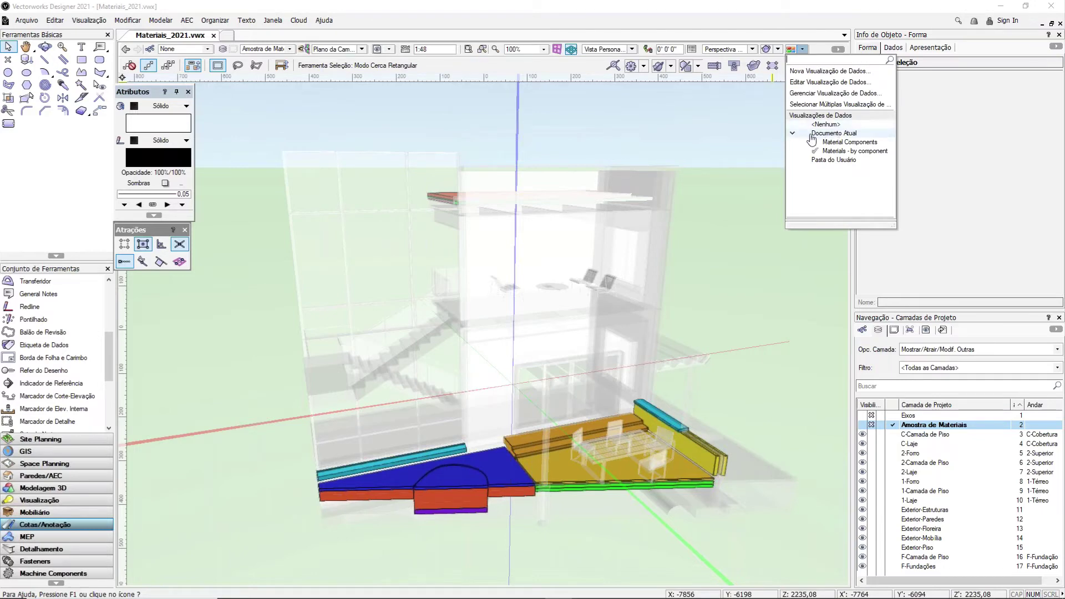
click(848, 125)
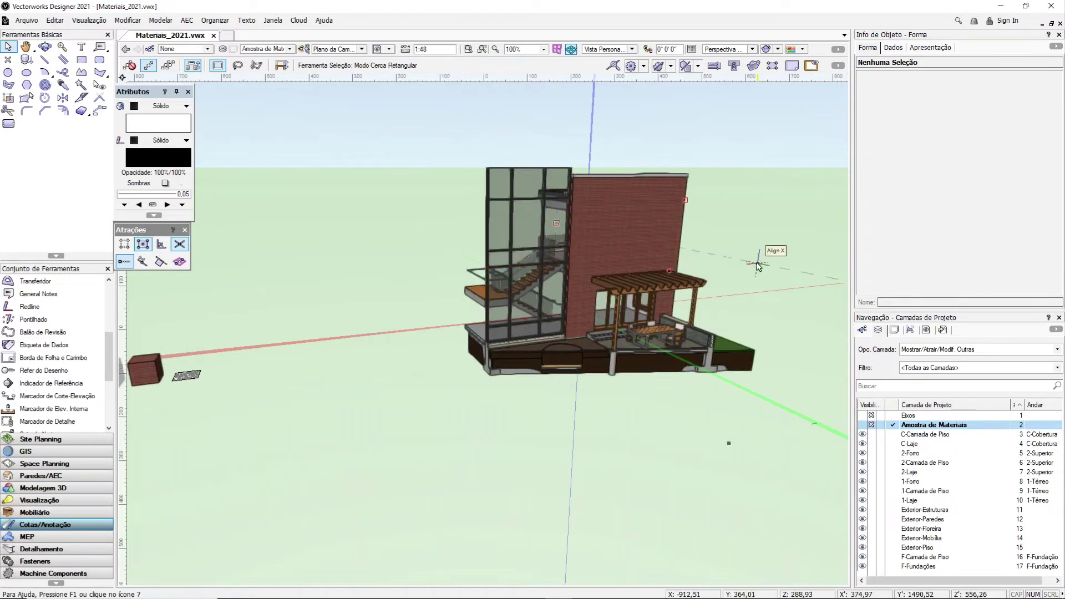
scroll(759, 327, up, 2)
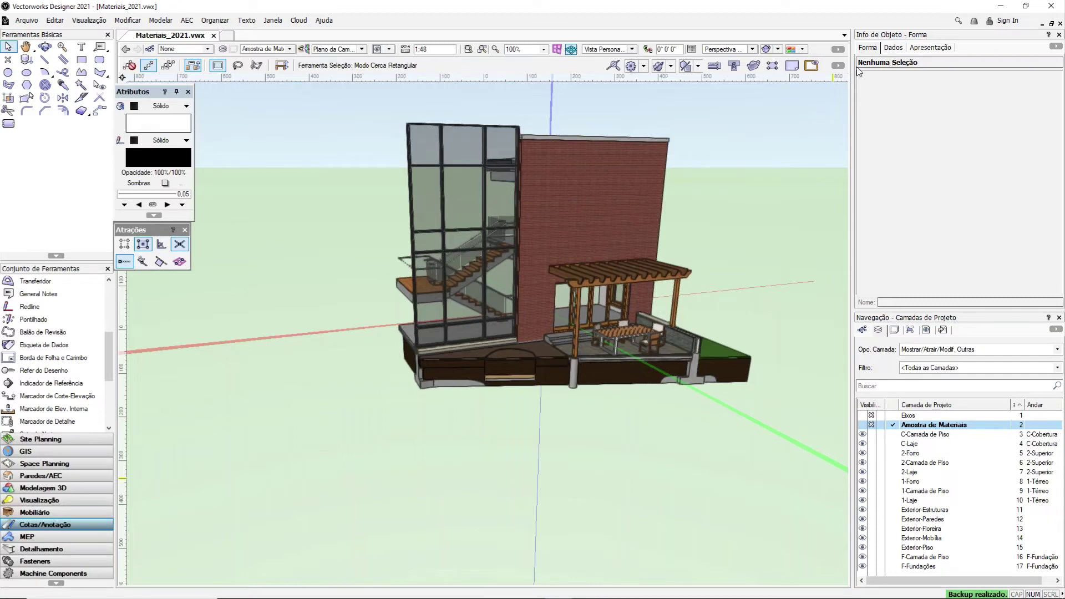
List the project's sheet layers and view the 3D building model from a higher angle.
click(803, 49)
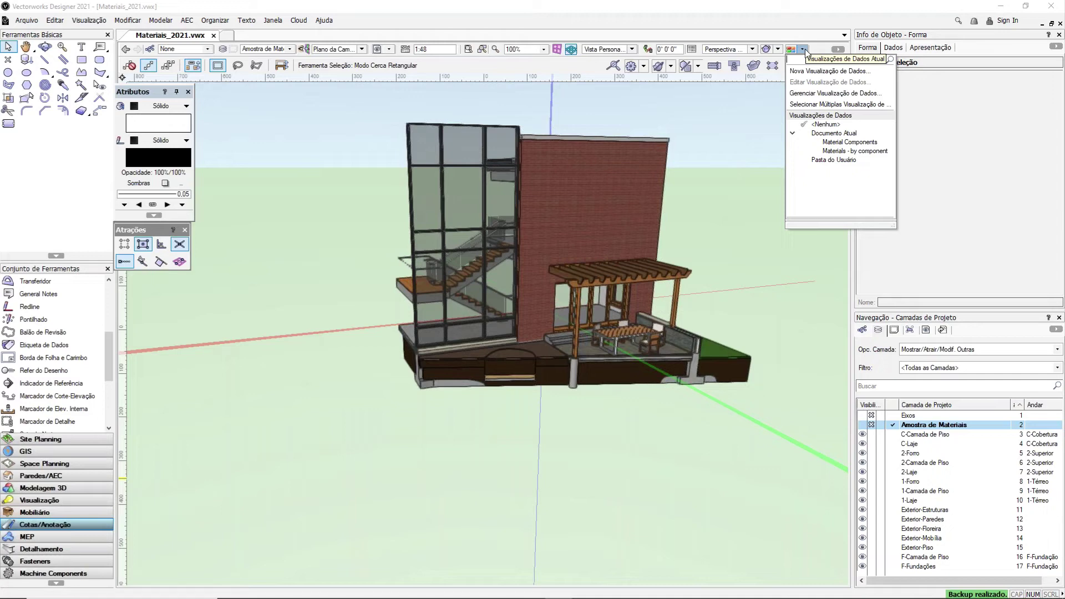
click(805, 50)
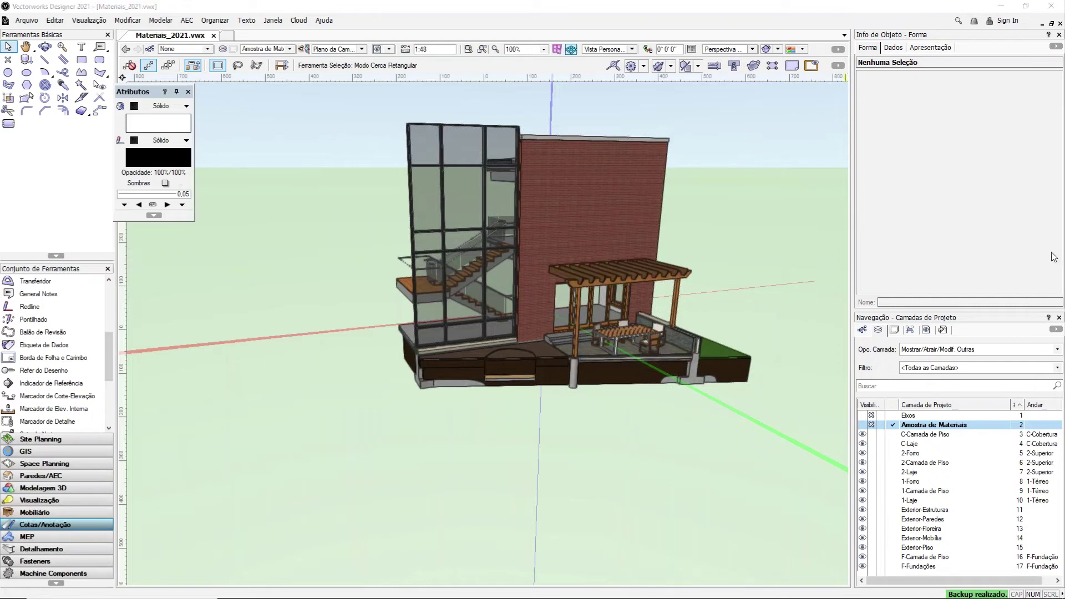
click(893, 330)
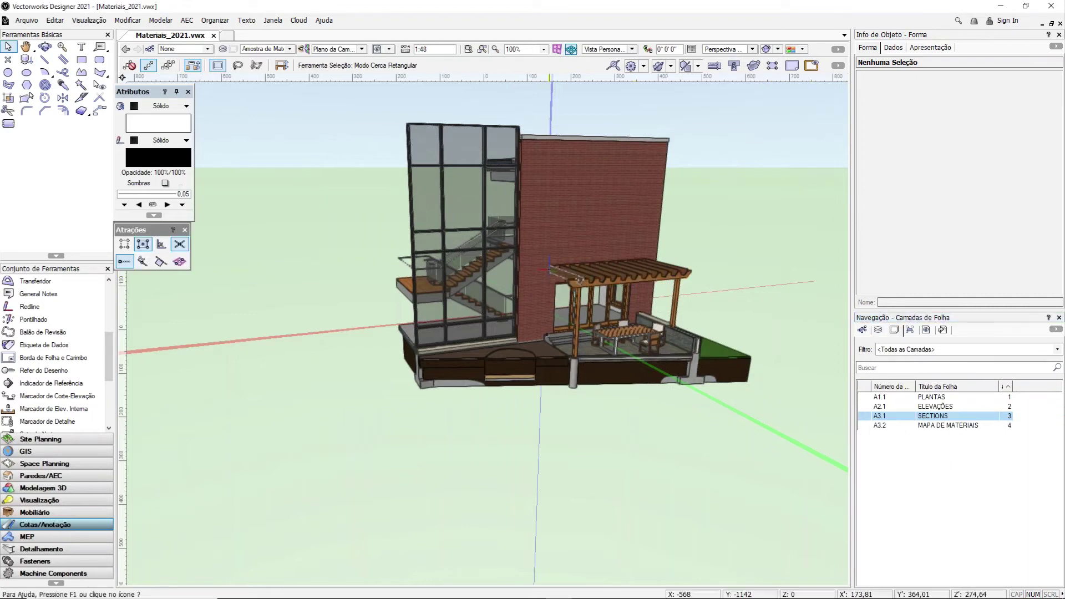
ctrl+middle_drag(594, 270, 716, 232)
drag(725, 224, 721, 224)
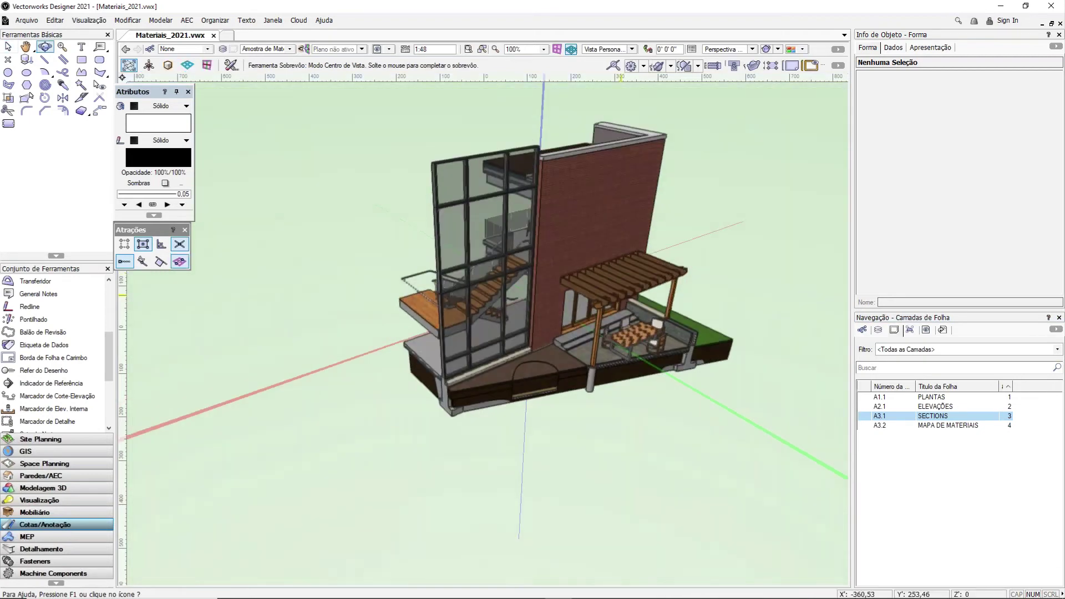
key(x)
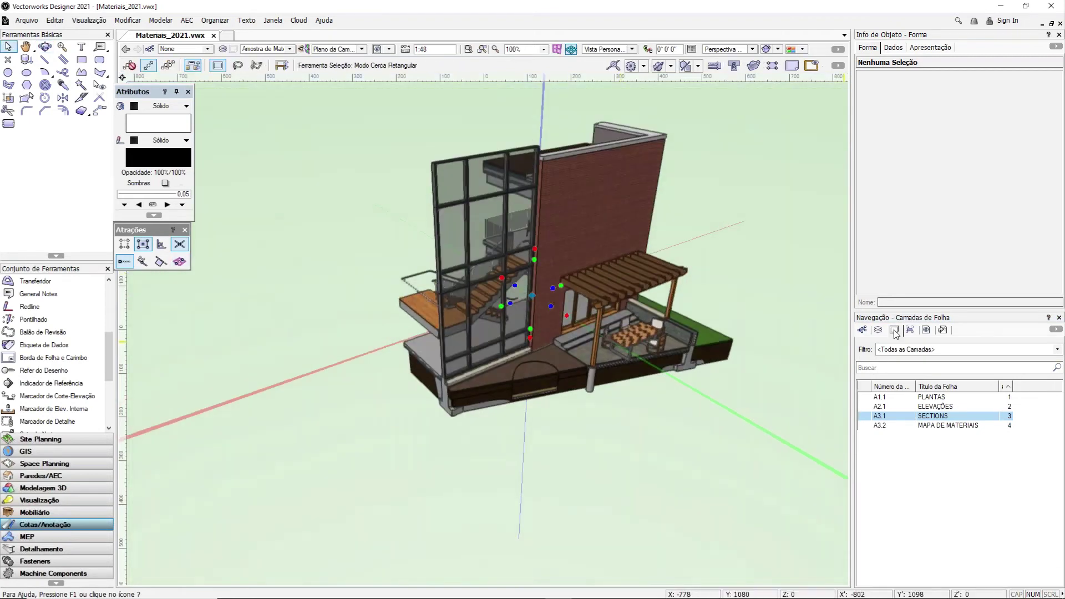
Open the Materials By Classification worksheet, enlarging its window and reducing the zoom to 120% so all columns fit.
click(272, 20)
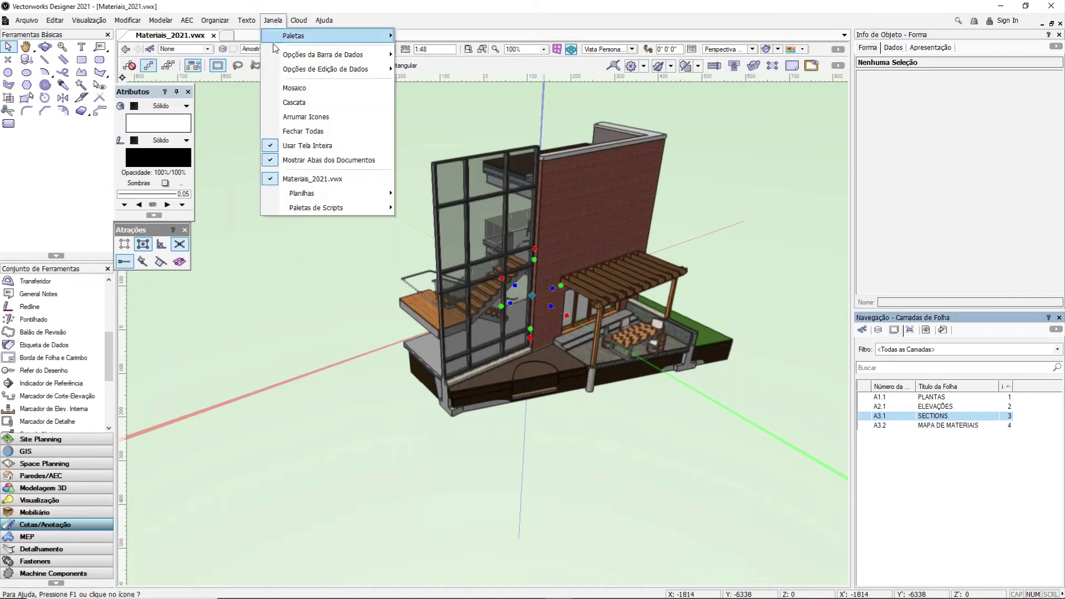
mouse_move(321, 195)
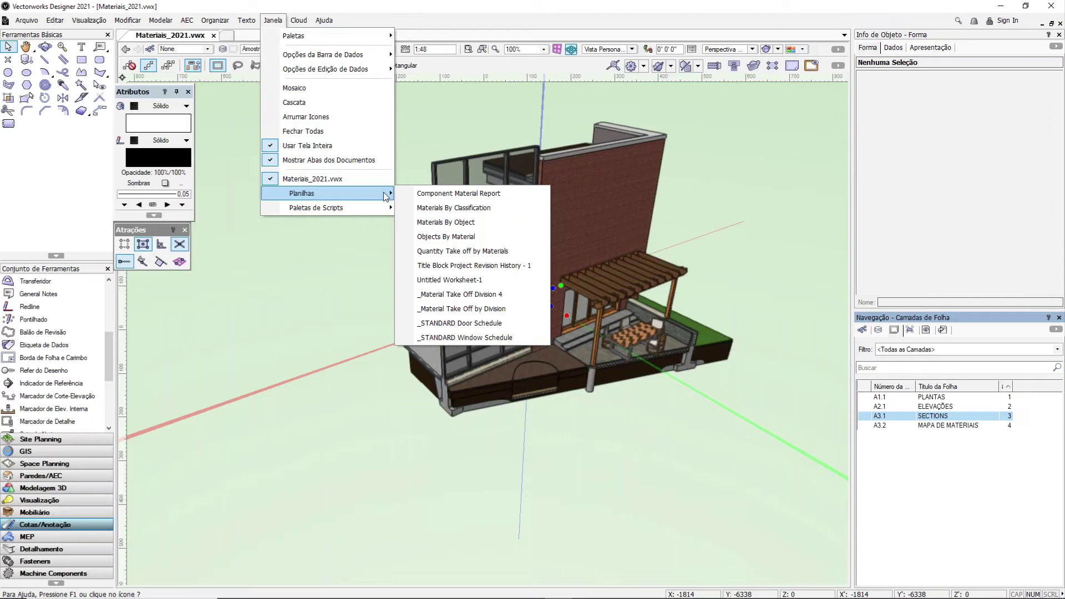
click(508, 207)
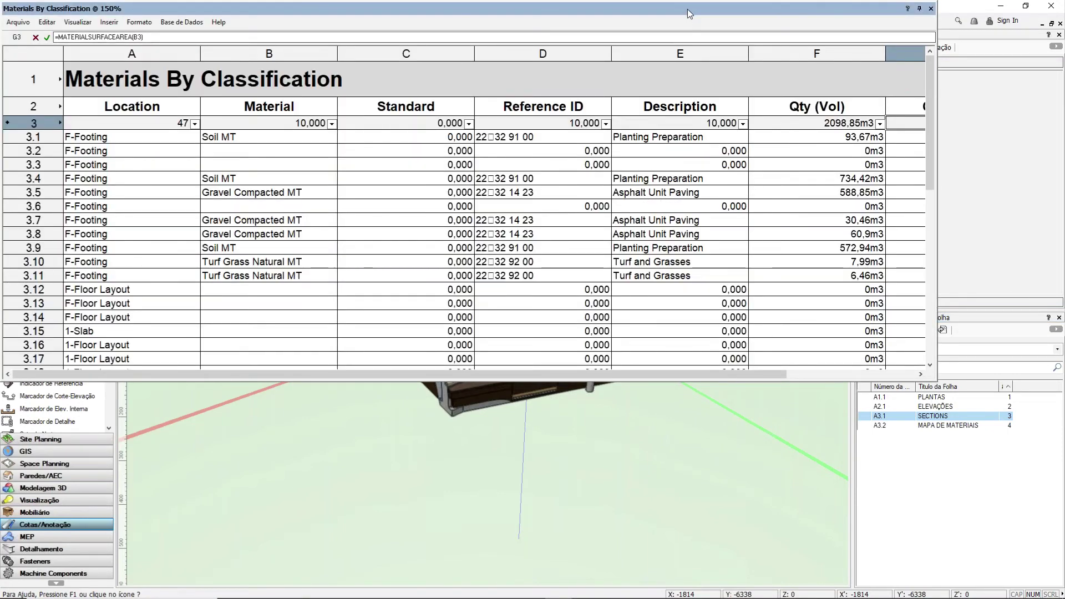
drag(687, 9, 725, 70)
ctrl+scroll(618, 272, down, 2)
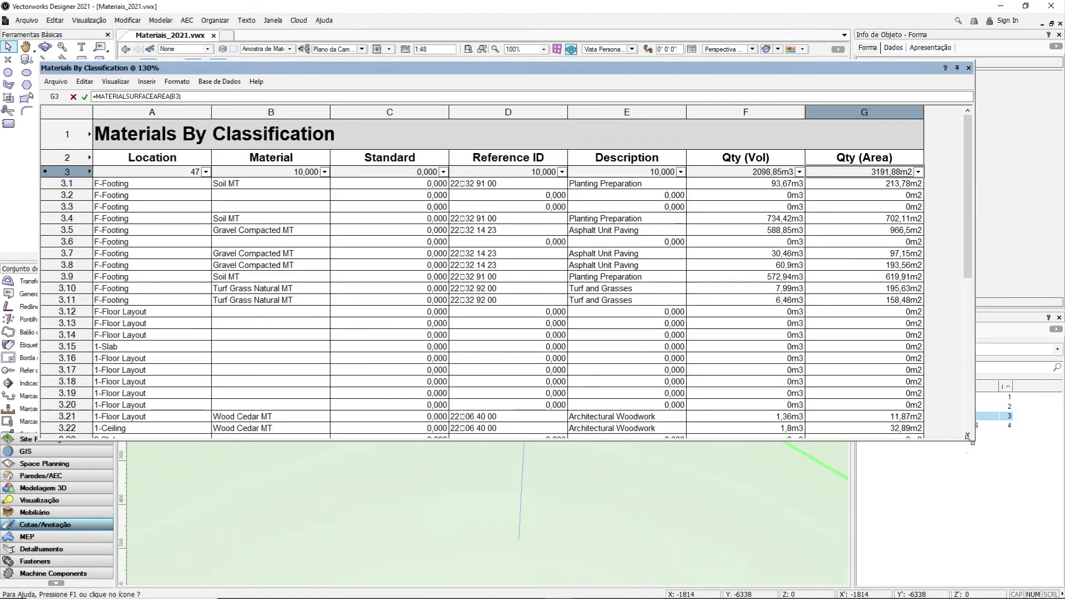
drag(974, 450, 993, 580)
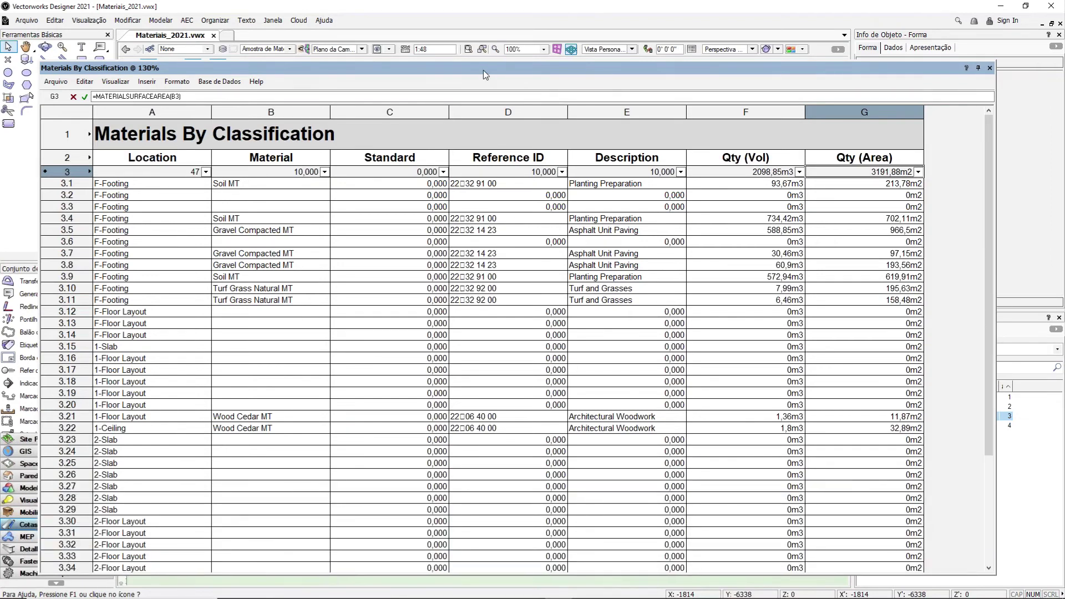
drag(484, 70, 481, 31)
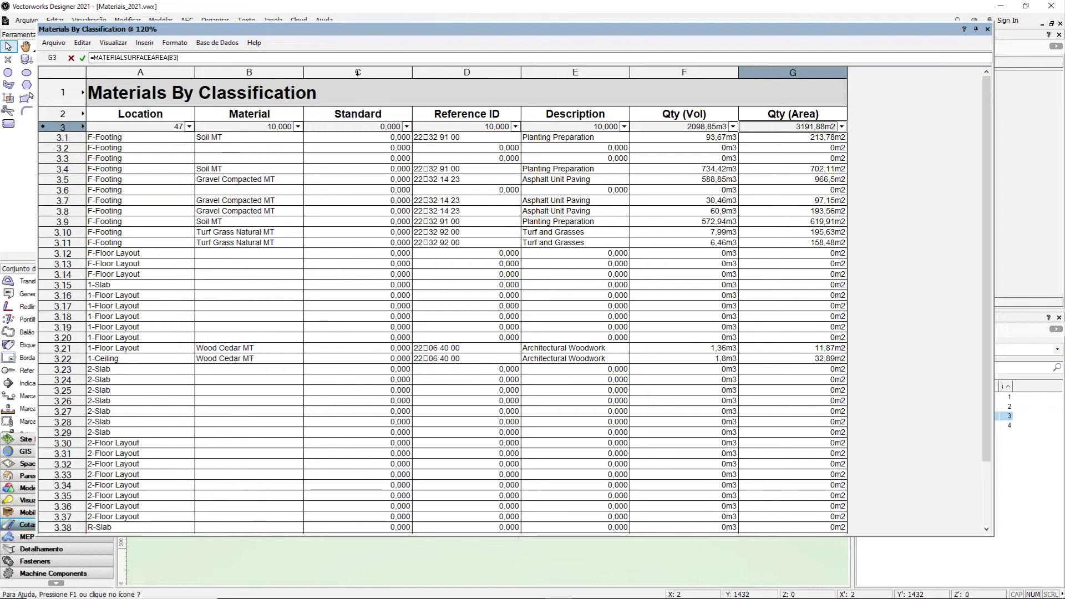
Edit the criteria of database row 3 to list objects where the material Cedro MT is present.
click(63, 127)
right_click(63, 127)
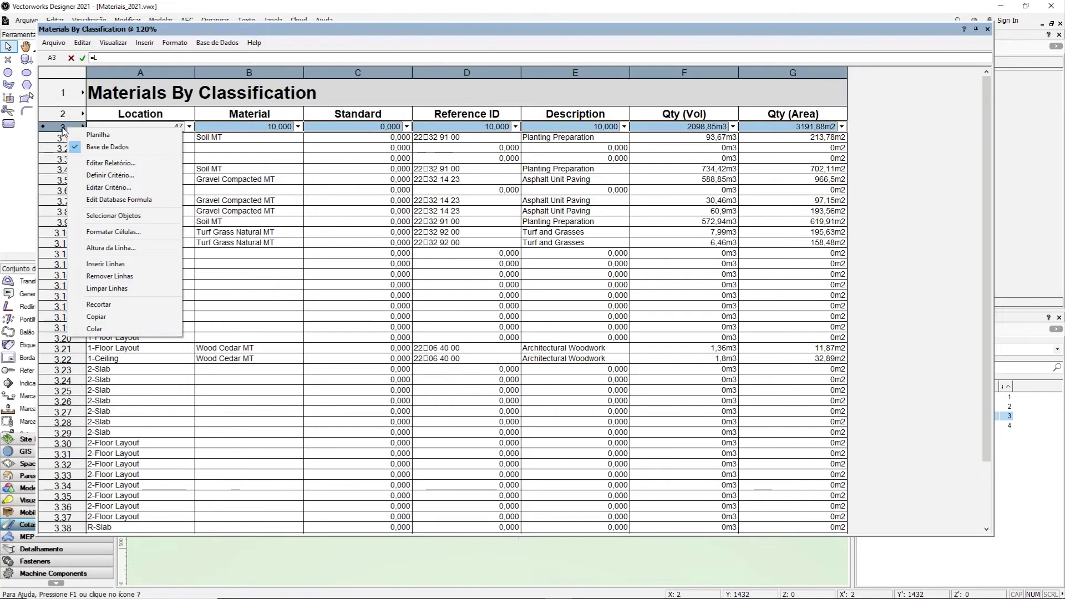
click(123, 187)
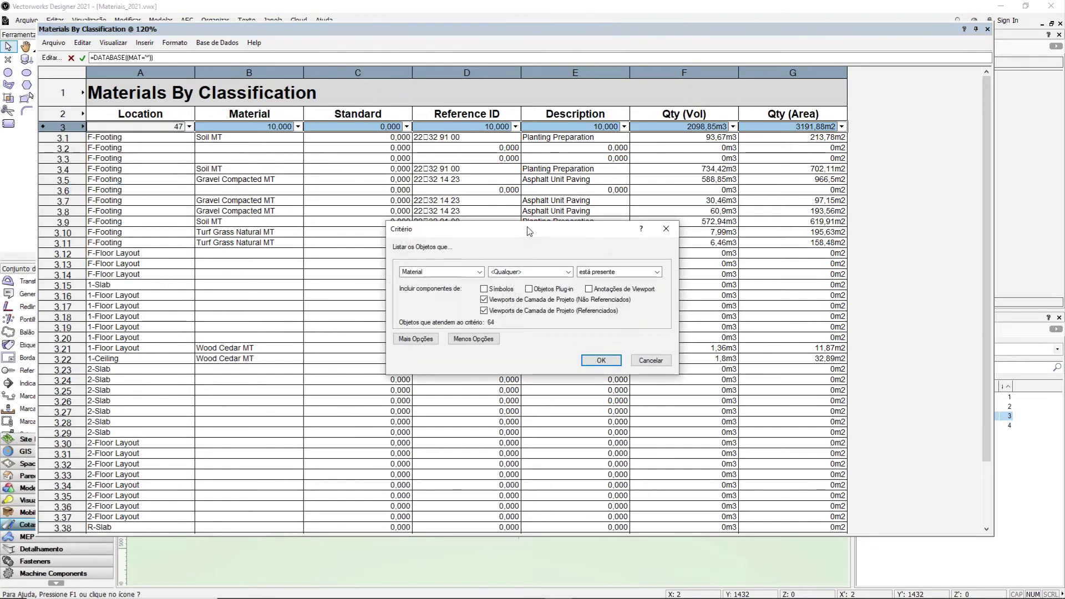
drag(522, 220, 506, 173)
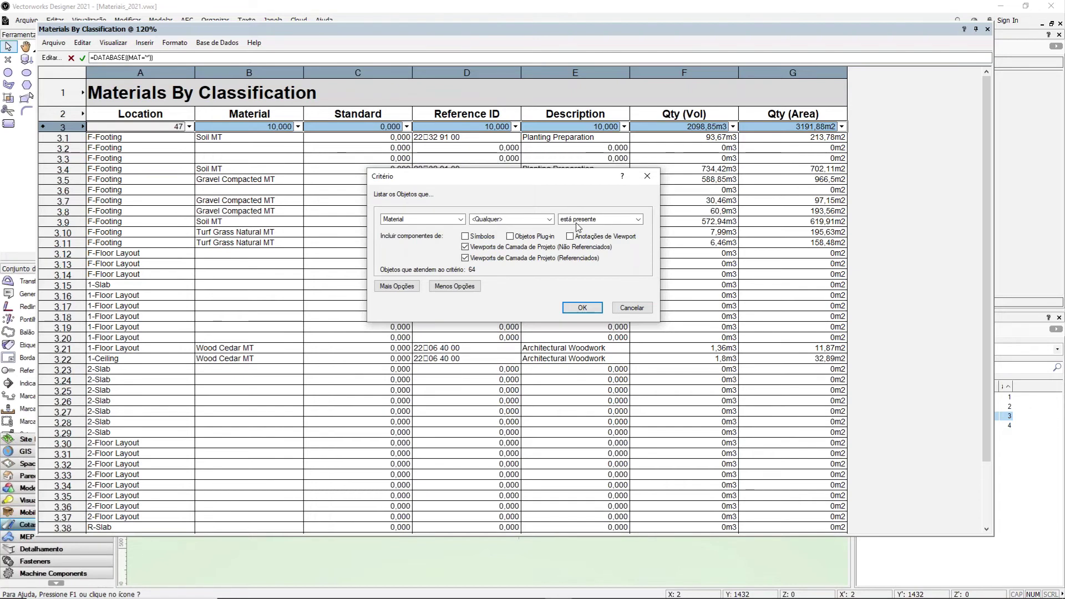
click(535, 221)
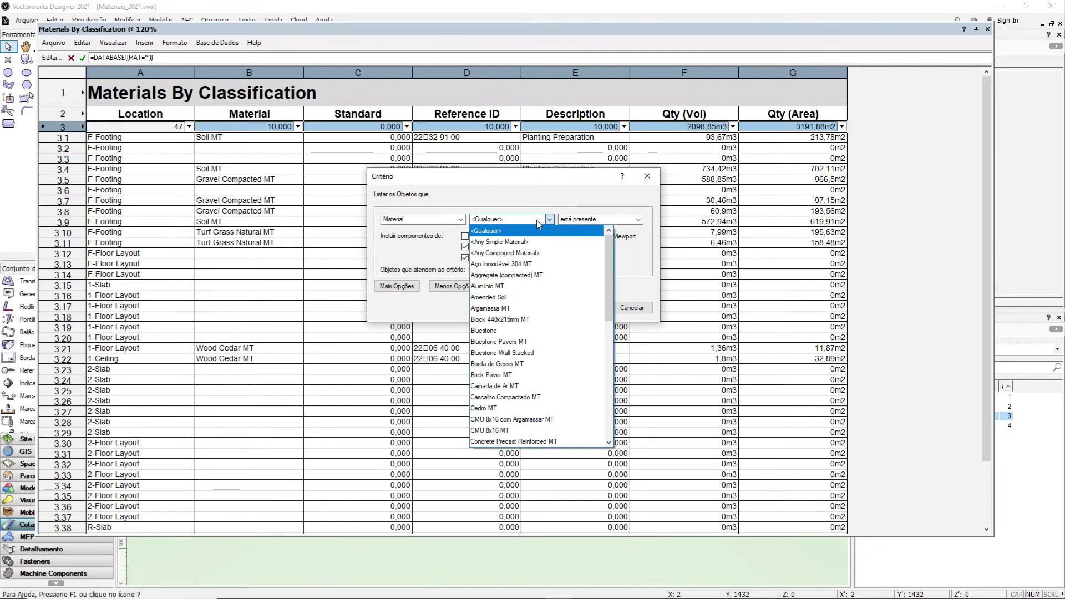
click(512, 408)
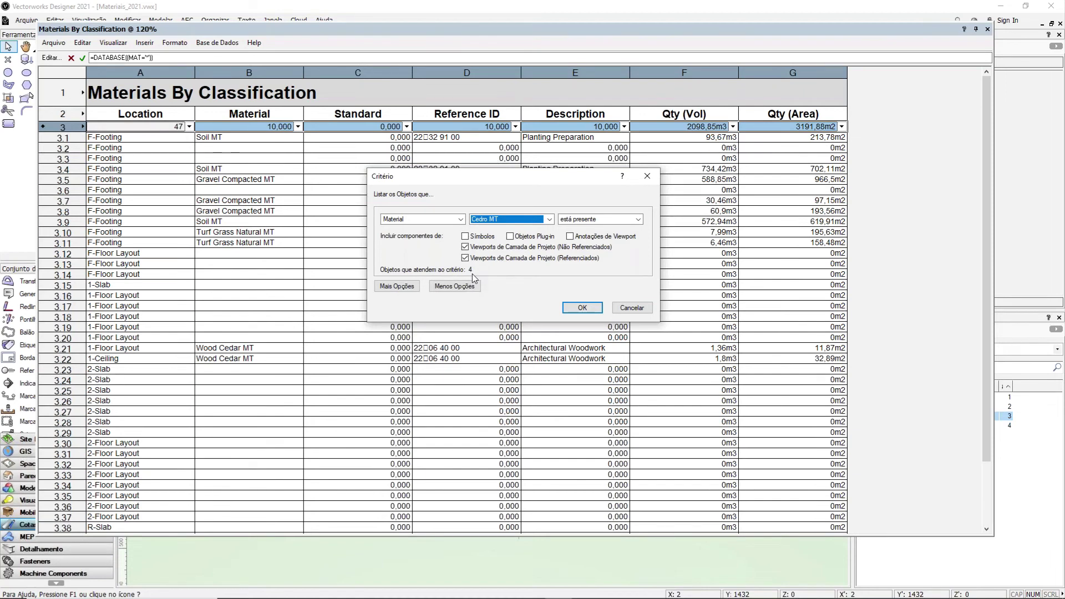
Include components of symbols and plug-in objects in the Cedro MT criteria, apply it, and look through the listed rows.
click(471, 236)
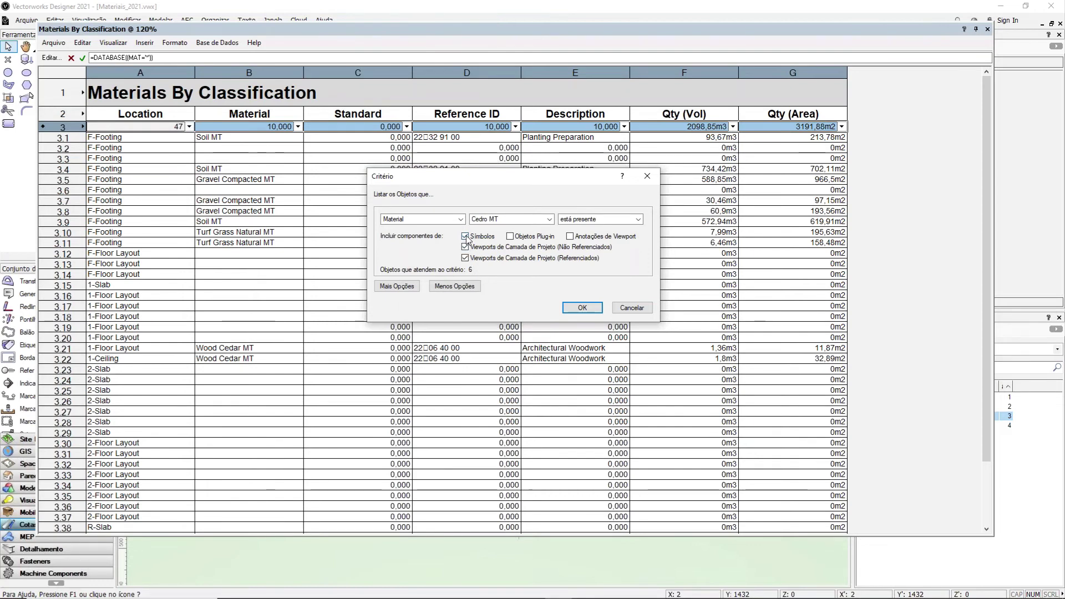
key(ctrl)
click(509, 237)
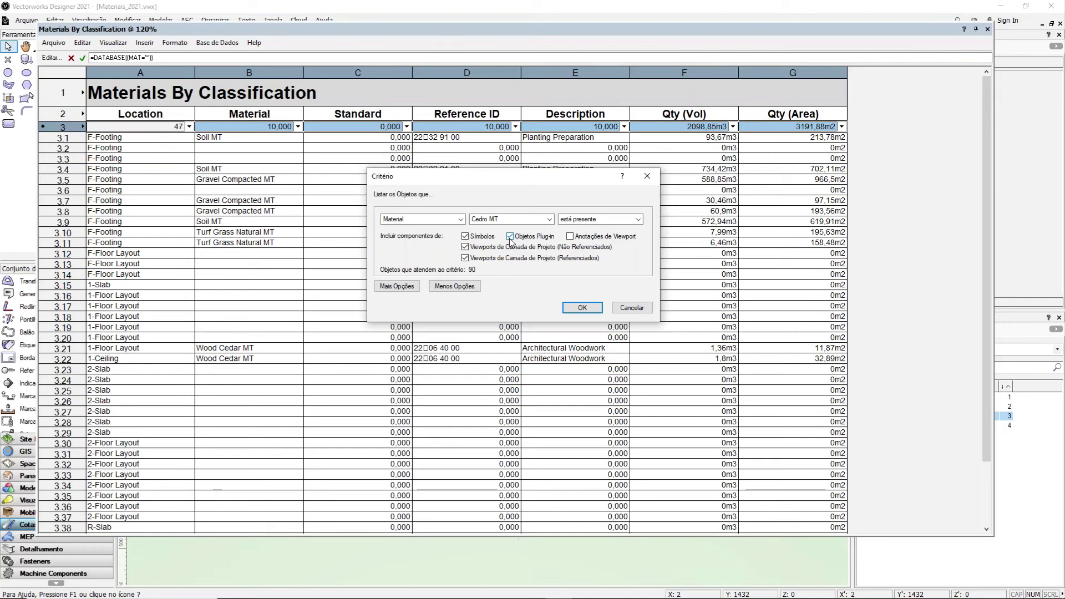
click(581, 308)
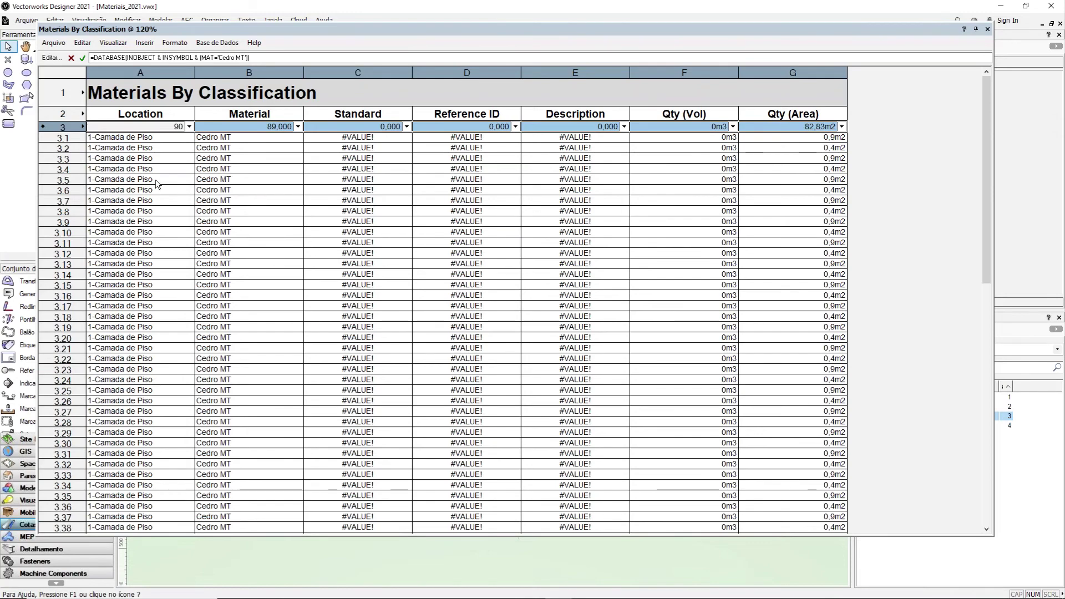
scroll(154, 177, down, 3)
scroll(154, 179, up, 3)
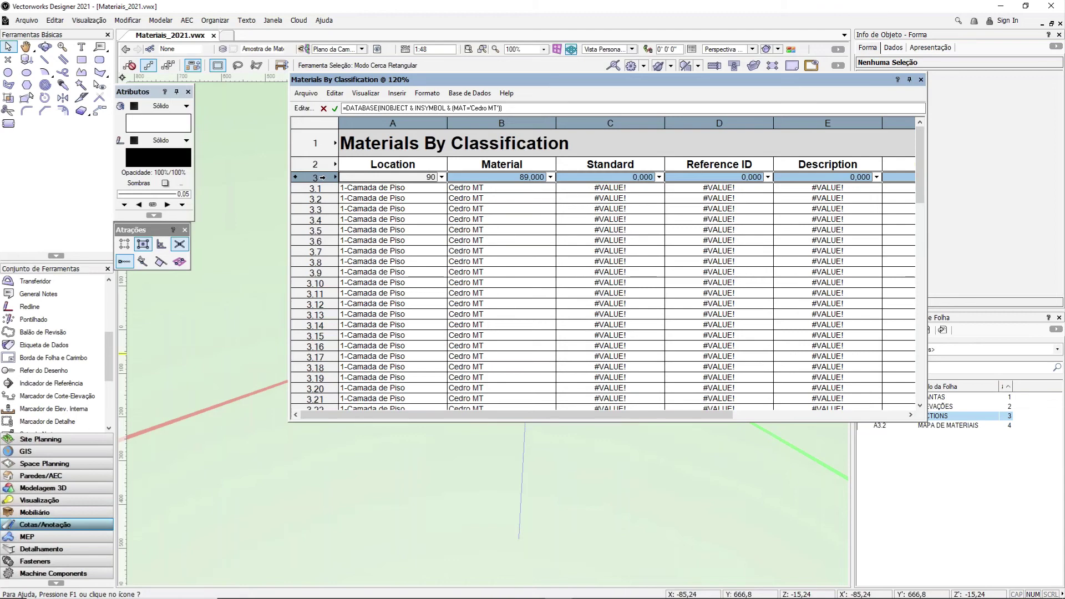
Examine the material functions available for the worksheet's Material column, leaving its MaterialName setting as it is.
click(441, 177)
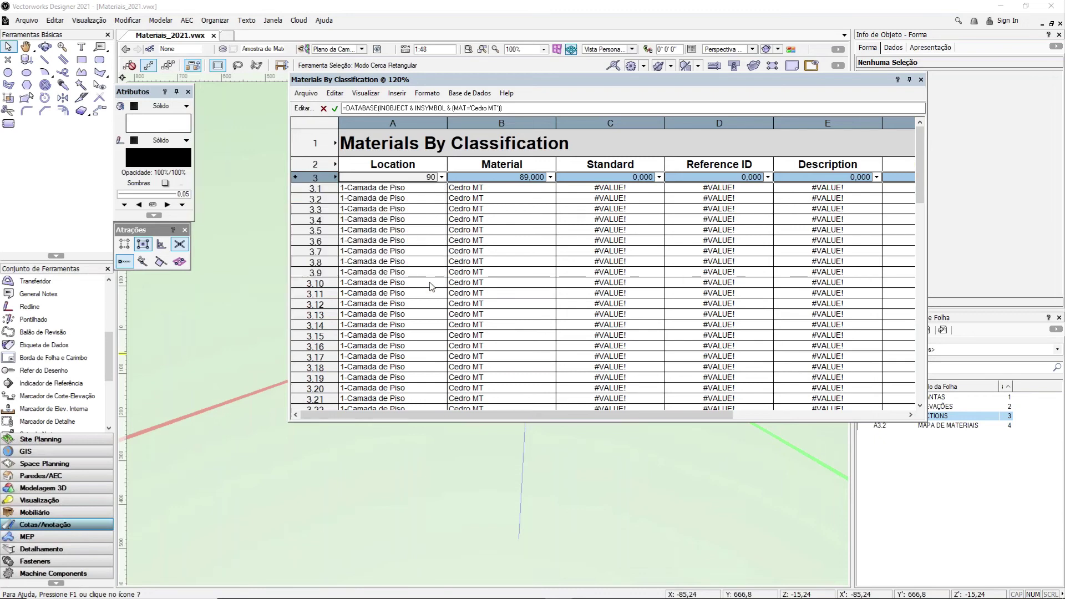
click(428, 282)
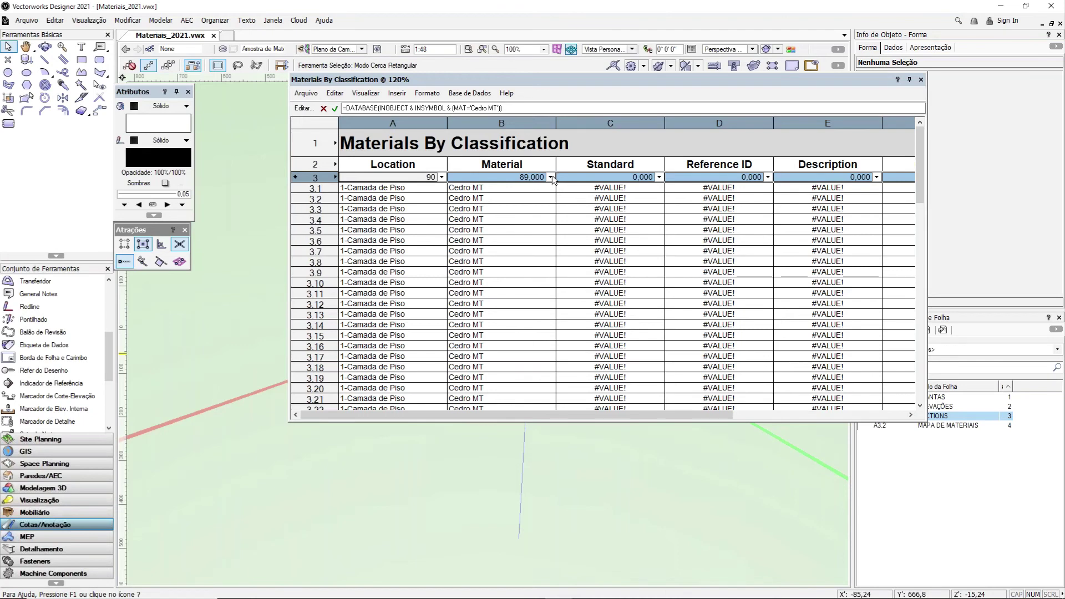
click(550, 177)
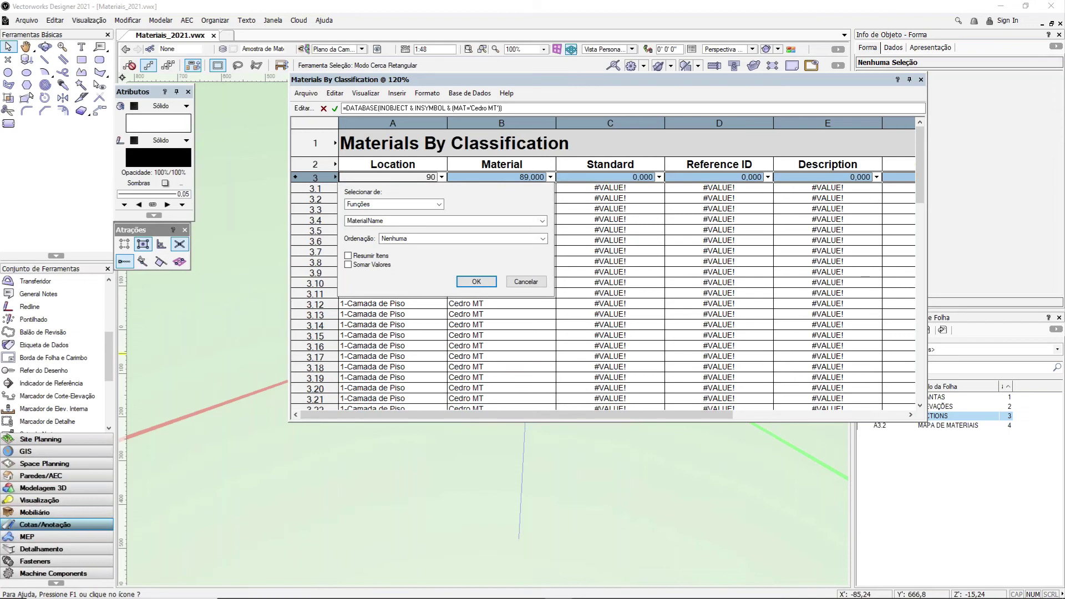
click(405, 221)
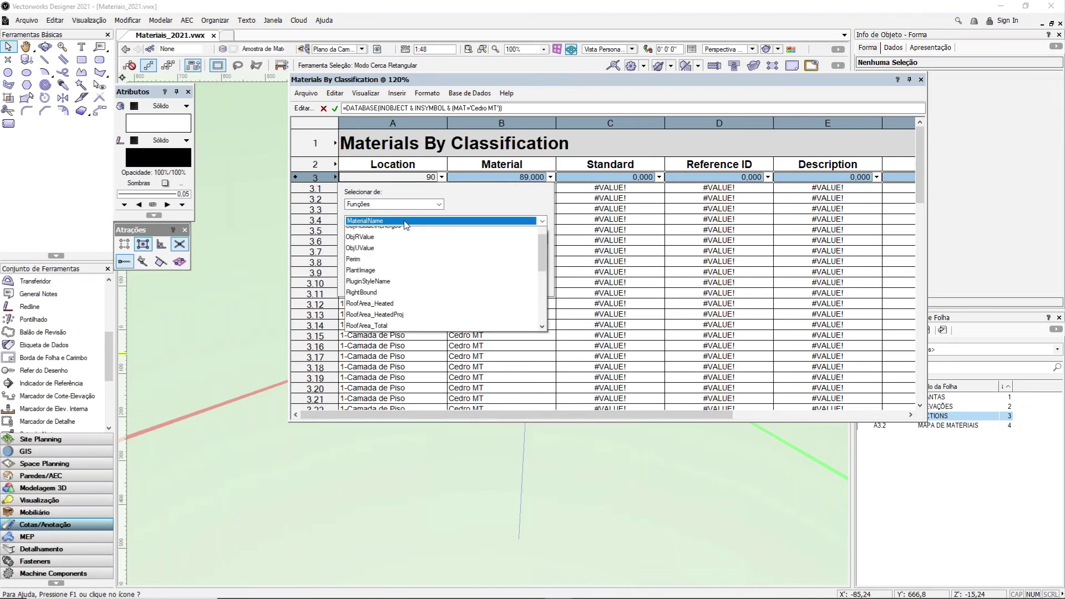
click(406, 222)
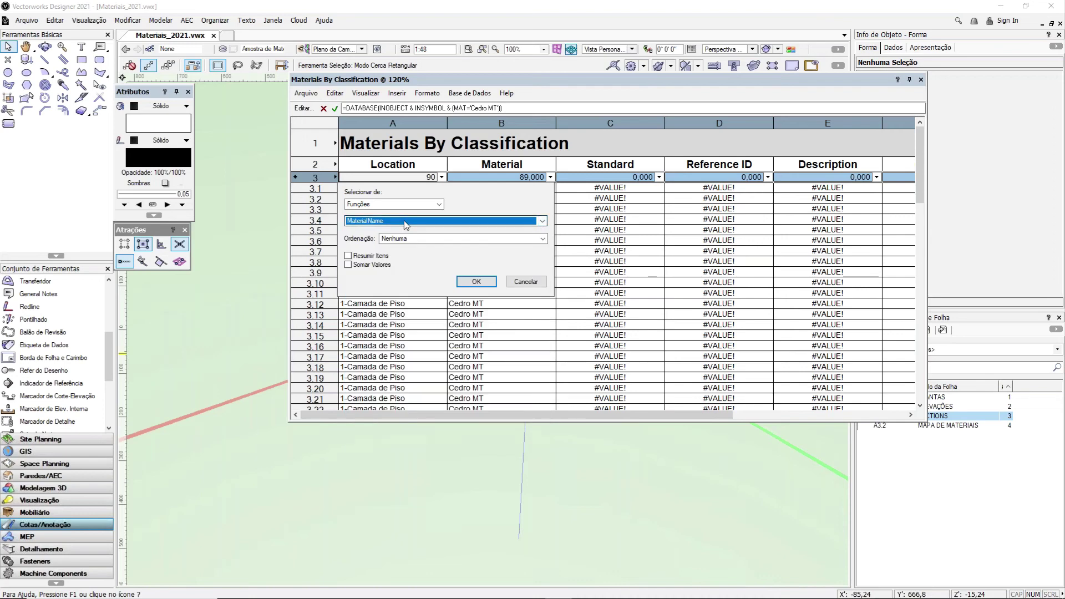
click(404, 222)
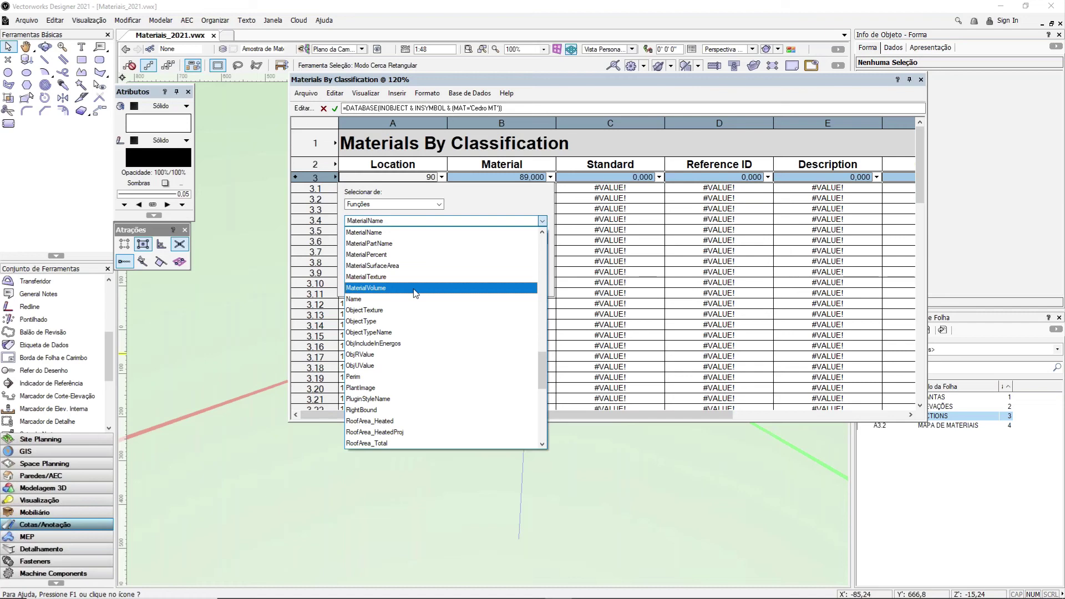
click(496, 222)
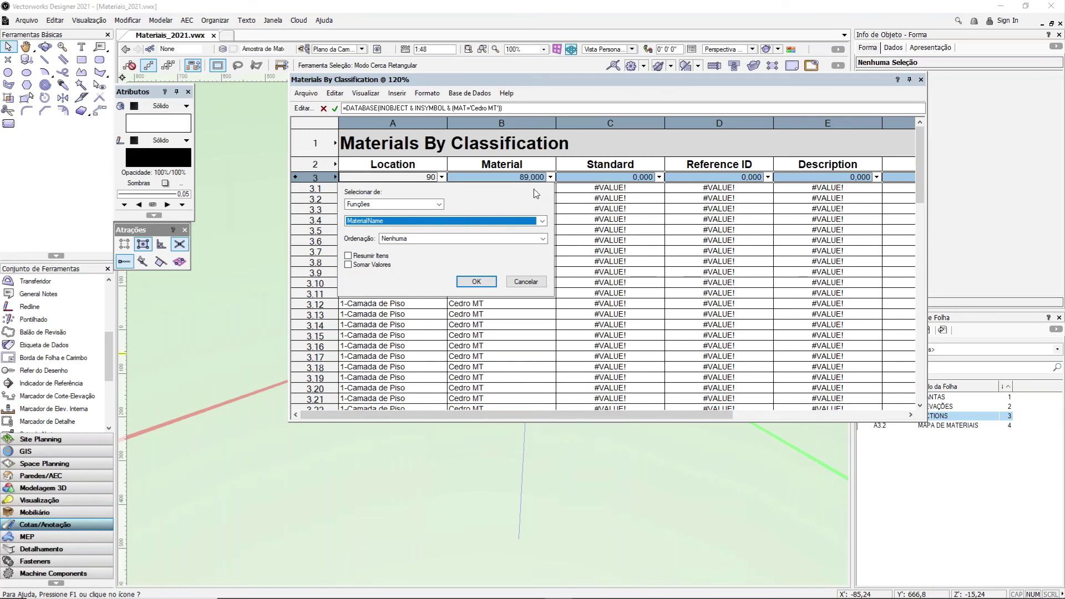
click(526, 281)
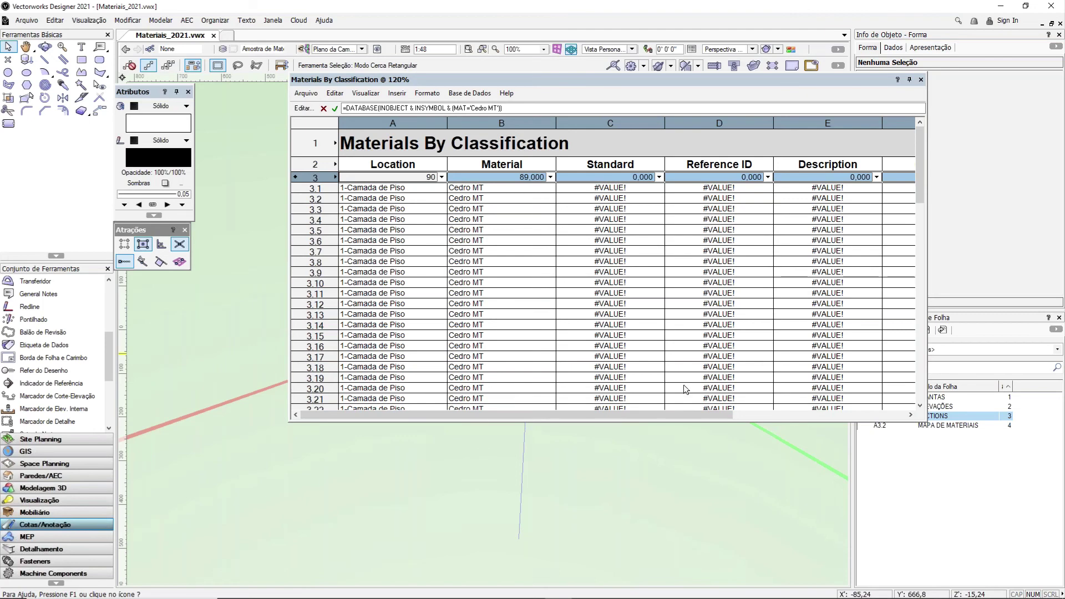
Check which function the worksheet's Qty (Area) column uses, without changing it.
drag(683, 414, 859, 410)
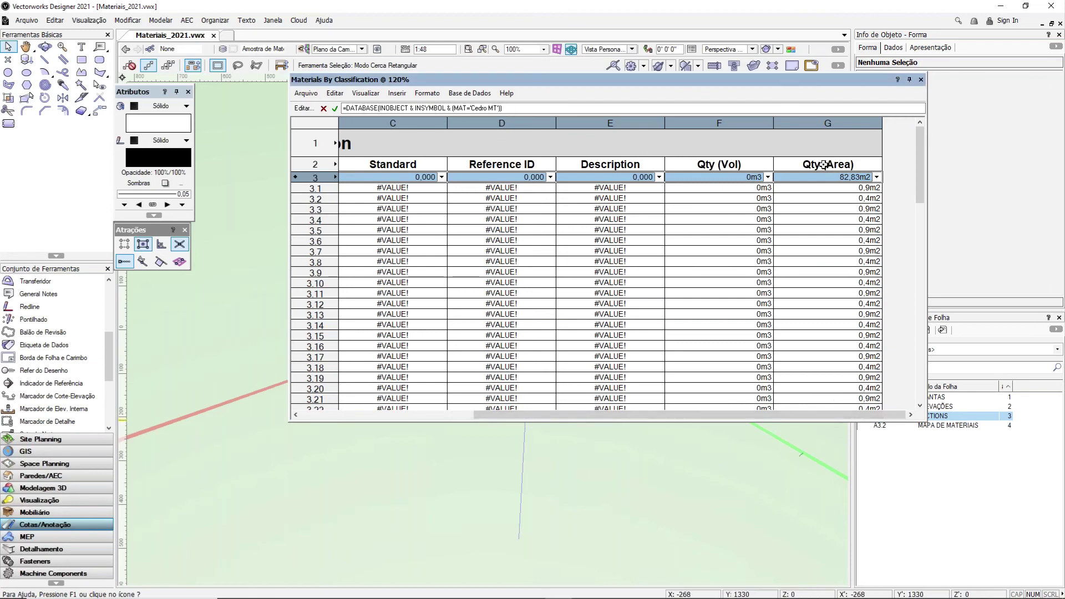
click(877, 178)
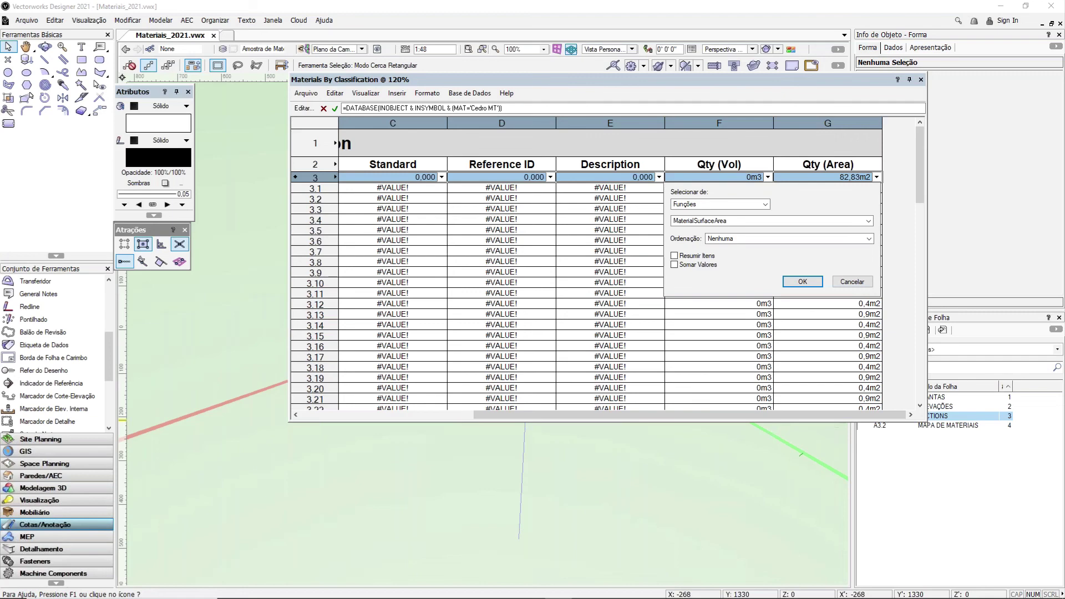
click(853, 282)
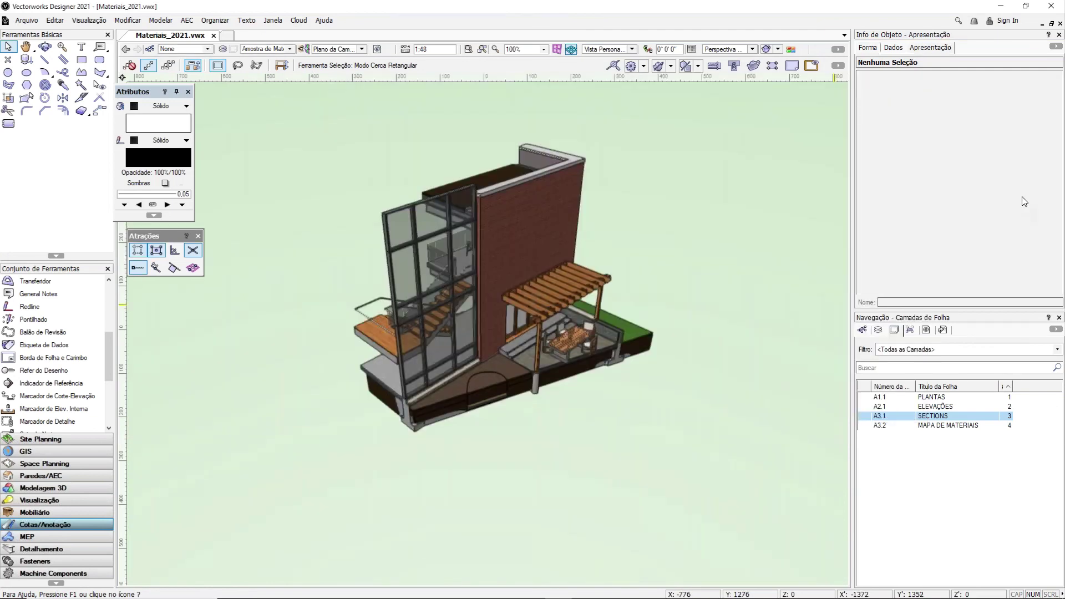